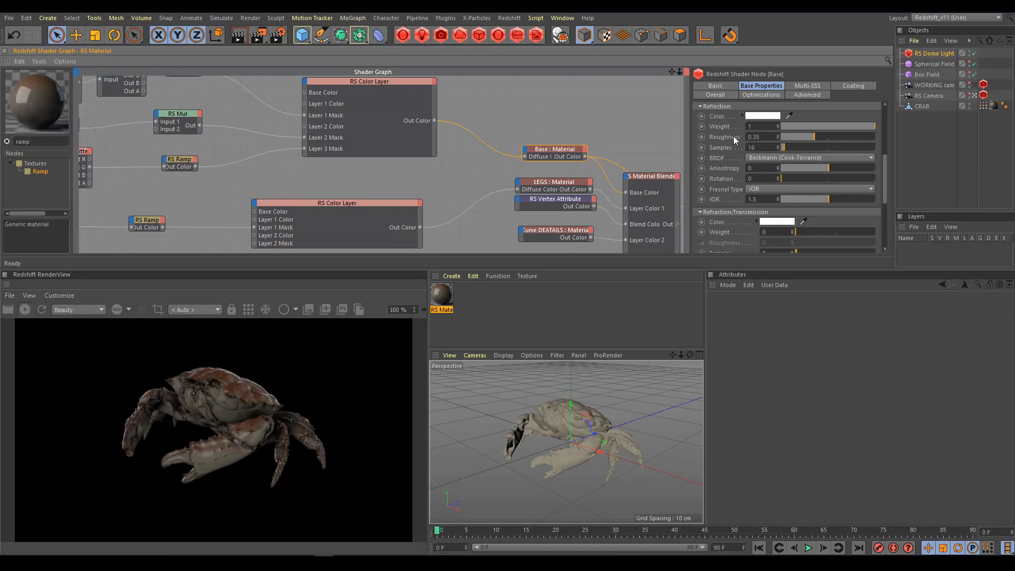
Change the base layer hue of the RS Color Layer feeding the LEGS material to a reddish tone
{"action": "left_click", "coordinate": [555, 231]}
{"action": "middle_click_drag", "start_coordinate": [610, 159], "coordinate": [602, 107]}
{"action": "left_click", "coordinate": [550, 133]}
{"action": "left_click", "coordinate": [327, 159]}
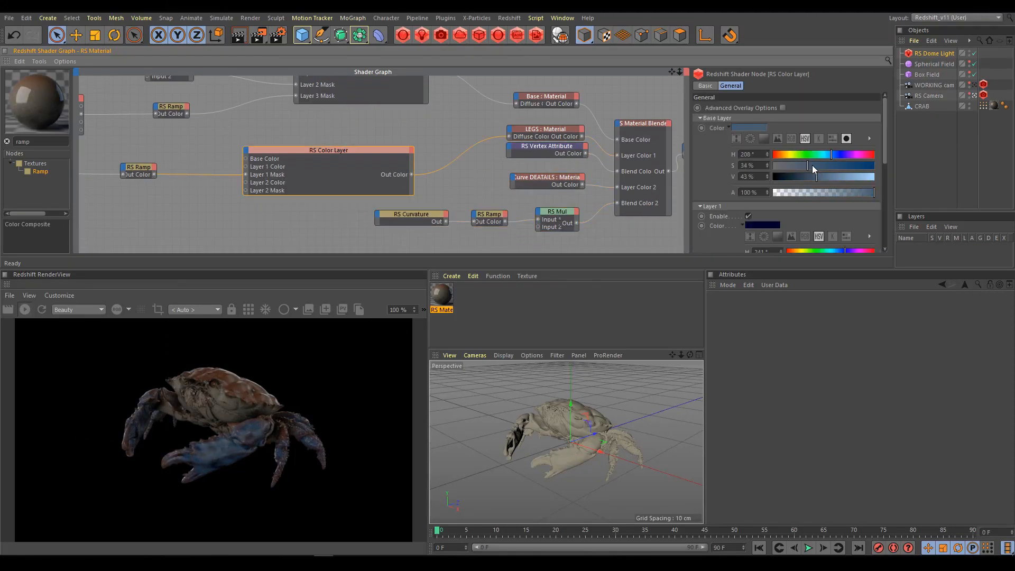
{"action": "left_click", "coordinate": [780, 156]}
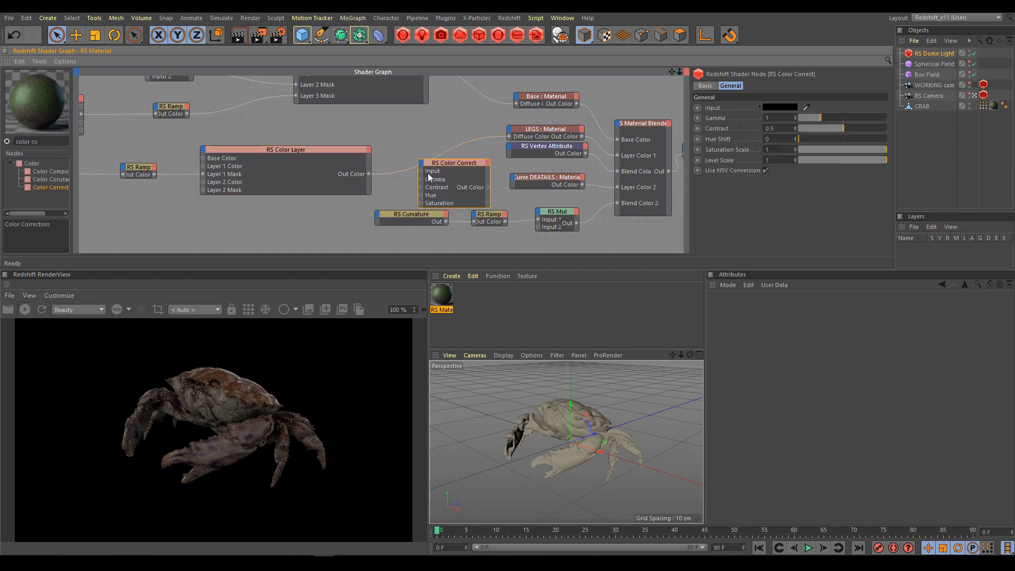
Refine the legs color layer's base color and slightly lower the gamma of the RS Color Correct node
{"action": "left_click", "coordinate": [251, 152]}
{"action": "mouse_move", "coordinate": [810, 178]}
{"action": "left_mouse_down"}
{"action": "mouse_move", "coordinate": [825, 177]}
{"action": "mouse_move", "coordinate": [812, 177]}
{"action": "left_mouse_up"}
{"action": "left_click_drag", "start_coordinate": [778, 156], "coordinate": [797, 139]}
{"action": "left_click", "coordinate": [365, 144]}
{"action": "left_click_drag", "start_coordinate": [820, 117], "coordinate": [816, 117]}
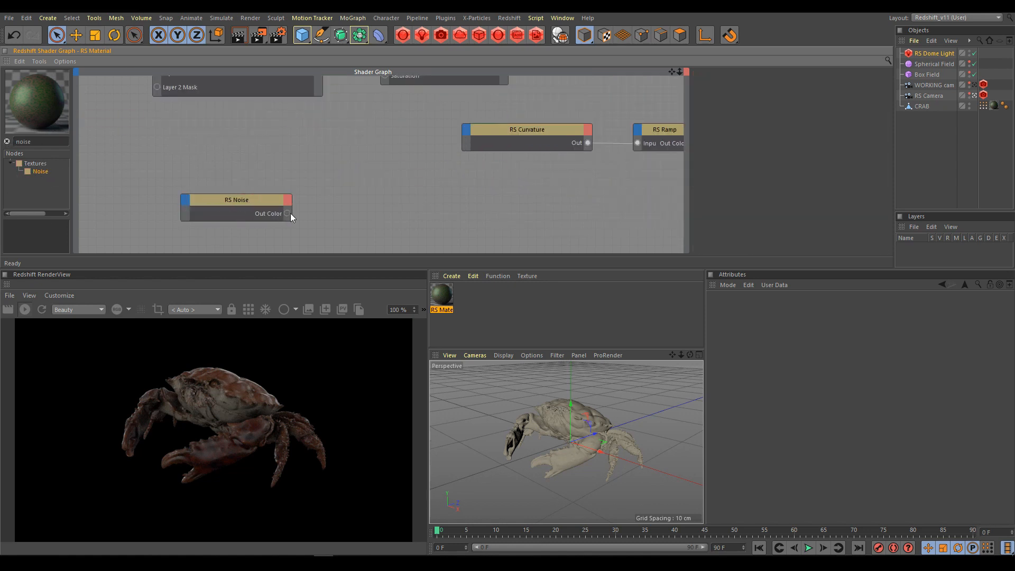
Set the amplitude gain of the new fractal RS Noise node to about 1.14
{"action": "left_click", "coordinate": [786, 85]}
{"action": "left_click_drag", "start_coordinate": [847, 148], "coordinate": [841, 149]}
{"action": "middle_click_drag", "start_coordinate": [475, 180], "coordinate": [347, 175], "text": "alt"}
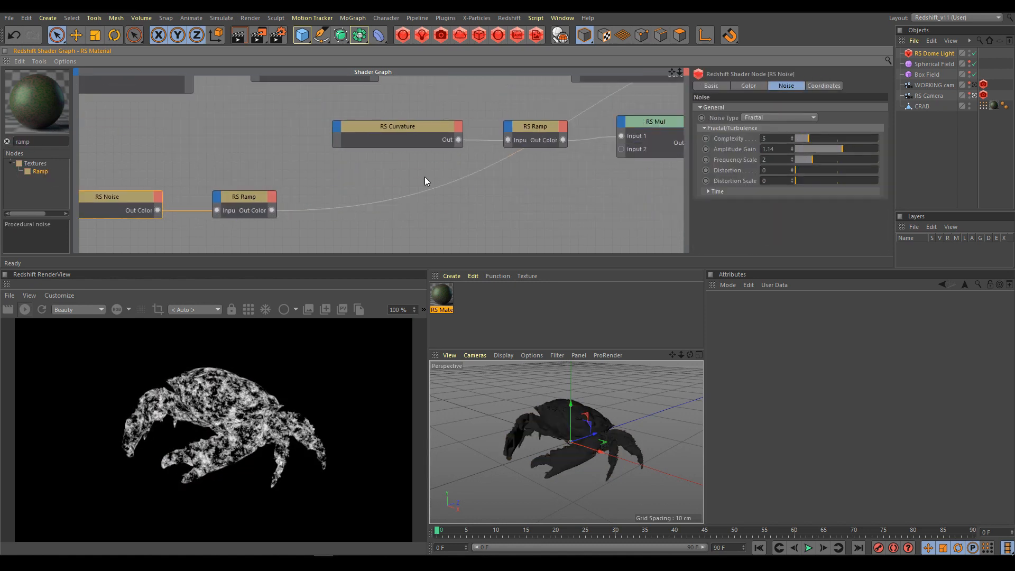
Add a Redshift Material node to the shader graph near the material blender and name it Blue Details
{"action": "right_click_drag", "start_coordinate": [380, 169], "coordinate": [338, 174], "text": "alt"}
{"action": "double_click", "coordinate": [23, 142]}
{"action": "type", "text": "mater"}
{"action": "left_click_drag", "start_coordinate": [44, 171], "coordinate": [433, 207]}
{"action": "right_click_drag", "start_coordinate": [471, 228], "coordinate": [461, 228], "text": "alt"}
{"action": "left_click", "coordinate": [715, 85]}
{"action": "double_click", "coordinate": [759, 117]}
{"action": "type", "text": "Blue Details"}
Connect Blue Details and the noise ramp to Layer Color 3 and Blend Color 3 of the material blender, and tidy the nodes
{"action": "left_click", "coordinate": [542, 89]}
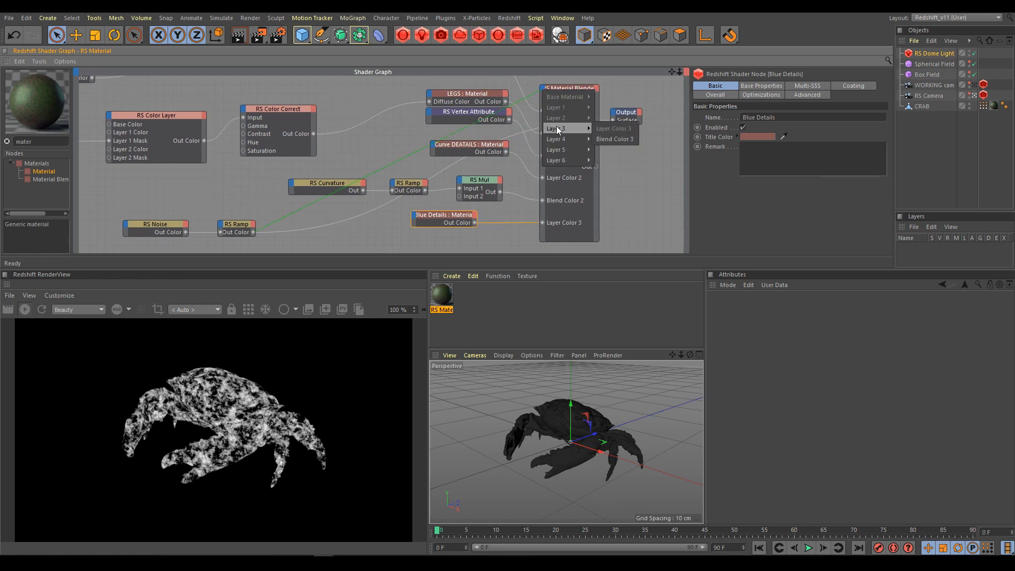
{"action": "left_click_drag", "start_coordinate": [238, 224], "coordinate": [465, 239]}
{"action": "left_click_drag", "start_coordinate": [162, 224], "coordinate": [379, 239]}
{"action": "left_click_drag", "start_coordinate": [594, 166], "coordinate": [613, 118]}
{"action": "left_click", "coordinate": [517, 88]}
Adjust the diffuse color and base properties of the Blue Details material
{"action": "left_click", "coordinate": [401, 201]}
{"action": "left_click", "coordinate": [761, 85]}
{"action": "left_click", "coordinate": [739, 137]}
{"action": "left_click_drag", "start_coordinate": [786, 176], "coordinate": [826, 185]}
{"action": "left_click_drag", "start_coordinate": [885, 148], "coordinate": [831, 132]}
{"action": "left_click_drag", "start_coordinate": [784, 144], "coordinate": [819, 143]}
{"action": "left_click", "coordinate": [421, 225]}
{"action": "left_click_drag", "start_coordinate": [754, 233], "coordinate": [863, 233]}
Duplicate the RS Vertex Attribute node below the noise and add a Mul node to combine it with the noise ramp
{"action": "left_click_drag", "start_coordinate": [430, 109], "coordinate": [254, 227], "text": "ctrl"}
{"action": "left_click_drag", "start_coordinate": [415, 196], "coordinate": [398, 198]}
{"action": "double_click", "coordinate": [31, 142]}
{"action": "type", "text": "mul"}
{"action": "left_click_drag", "start_coordinate": [42, 195], "coordinate": [431, 228]}
Add a Ramp node between the new Mul node and the material blender's Blend Color 3 input
{"action": "double_click", "coordinate": [29, 141]}
{"action": "type", "text": "ramp"}
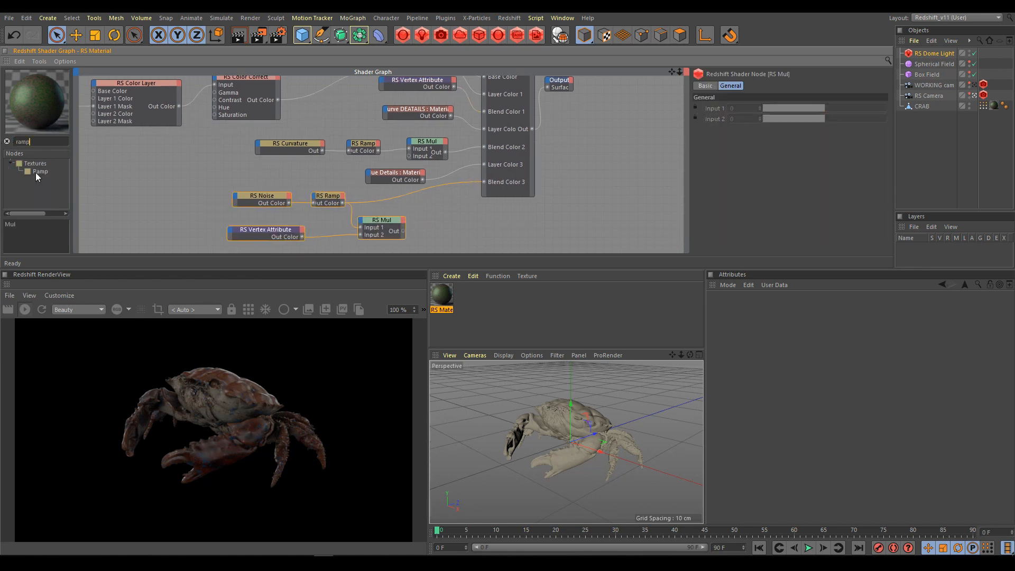
{"action": "left_click_drag", "start_coordinate": [37, 176], "coordinate": [443, 227]}
{"action": "left_click_drag", "start_coordinate": [533, 195], "coordinate": [534, 249]}
Add another Noise node at the bottom of the graph, route it through a Ramp, and set its type to Turbulence
{"action": "double_click", "coordinate": [29, 142]}
{"action": "type", "text": "noise"}
{"action": "left_click_drag", "start_coordinate": [40, 172], "coordinate": [345, 221]}
{"action": "left_click", "coordinate": [269, 220]}
{"action": "left_click", "coordinate": [786, 86]}
{"action": "left_click", "coordinate": [777, 117]}
{"action": "left_click", "coordinate": [762, 139]}
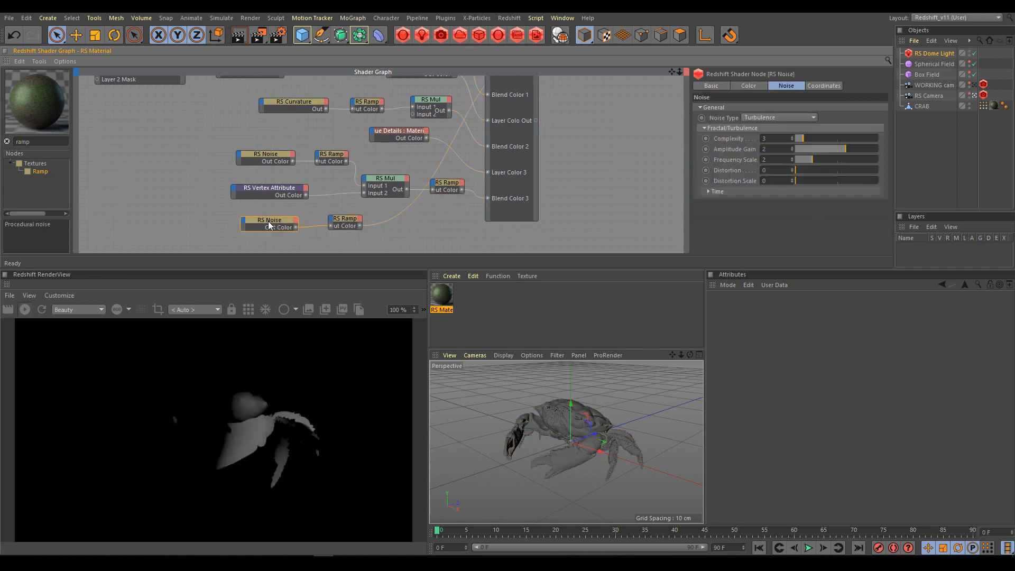
Raise the distortion scale of the turbulence noise slightly and reposition it together with its ramp
{"action": "left_click", "coordinate": [345, 218]}
{"action": "left_click", "coordinate": [270, 221]}
{"action": "left_click", "coordinate": [786, 86]}
{"action": "left_click_drag", "start_coordinate": [798, 180], "coordinate": [807, 181]}
{"action": "left_click_drag", "start_coordinate": [212, 211], "coordinate": [389, 244]}
{"action": "left_click_drag", "start_coordinate": [269, 220], "coordinate": [293, 245]}
Duplicate the Blue Details material node lower in the graph and rename the copy starting with RED
{"action": "left_click_drag", "start_coordinate": [399, 130], "coordinate": [391, 217], "text": "ctrl"}
{"action": "left_click", "coordinate": [719, 87]}
{"action": "double_click", "coordinate": [748, 118]}
{"action": "type", "text": "RED"}
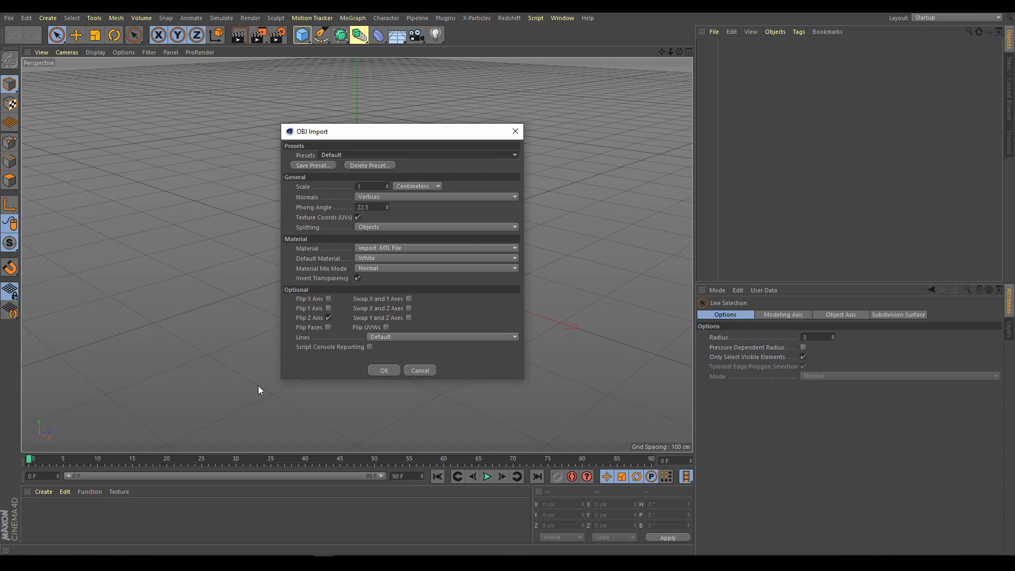
Import the crab OBJ with the default settings in centimeters and set its pitch rotation to -90°
{"action": "left_click", "coordinate": [386, 370]}
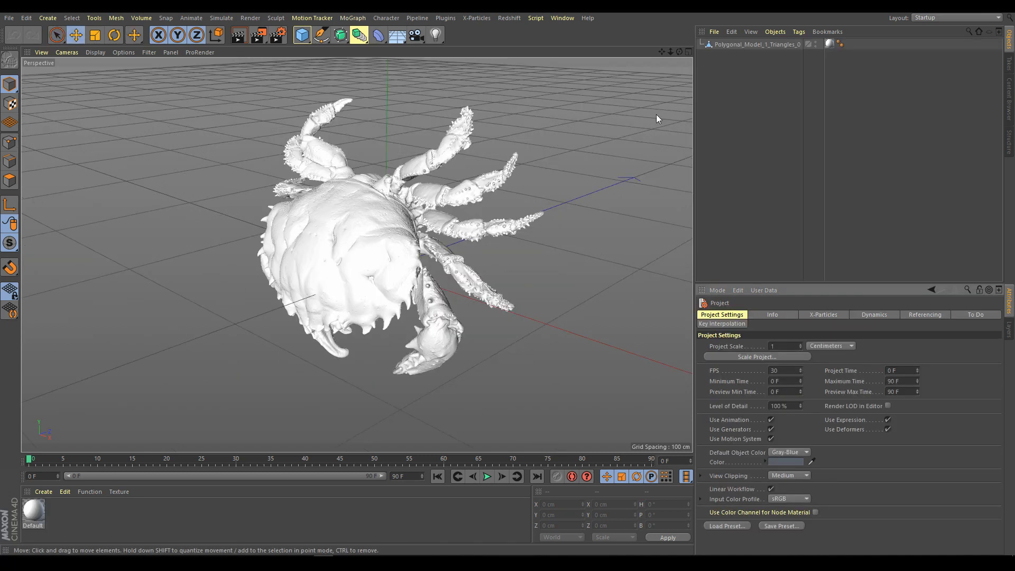
{"action": "left_click", "coordinate": [744, 44]}
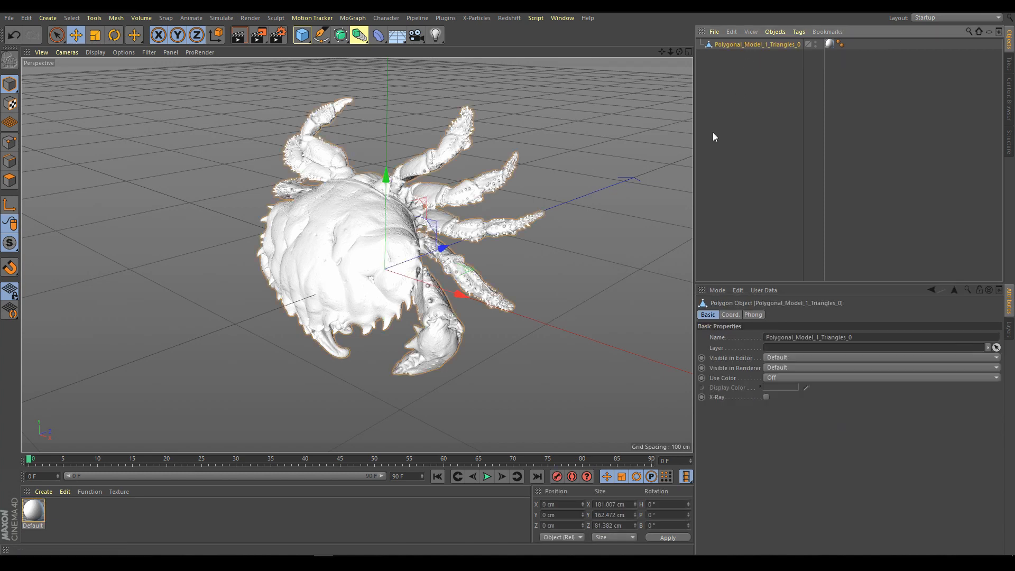
{"action": "left_click", "coordinate": [643, 515]}
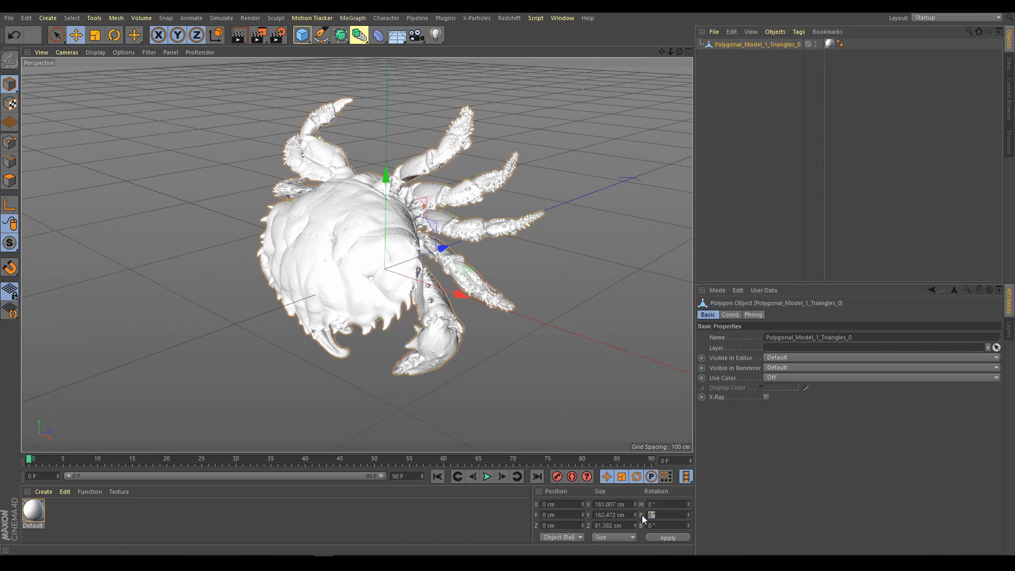
{"action": "left_click", "coordinate": [664, 537]}
Scale the crab model to 0.1 on the X, Y and Z axes
{"action": "left_click", "coordinate": [614, 537]}
{"action": "left_click", "coordinate": [603, 505]}
{"action": "left_click_drag", "start_coordinate": [603, 505], "coordinate": [585, 505]}
{"action": "type", "text": "0.1"}
{"action": "key", "text": "Tab"}
{"action": "type", "text": "0.1"}
{"action": "key", "text": "Tab"}
{"action": "type", "text": ".1"}
{"action": "left_click", "coordinate": [659, 536]}
{"action": "right_click_drag", "start_coordinate": [346, 279], "coordinate": [541, 268], "text": "alt"}
{"action": "left_click", "coordinate": [241, 321]}
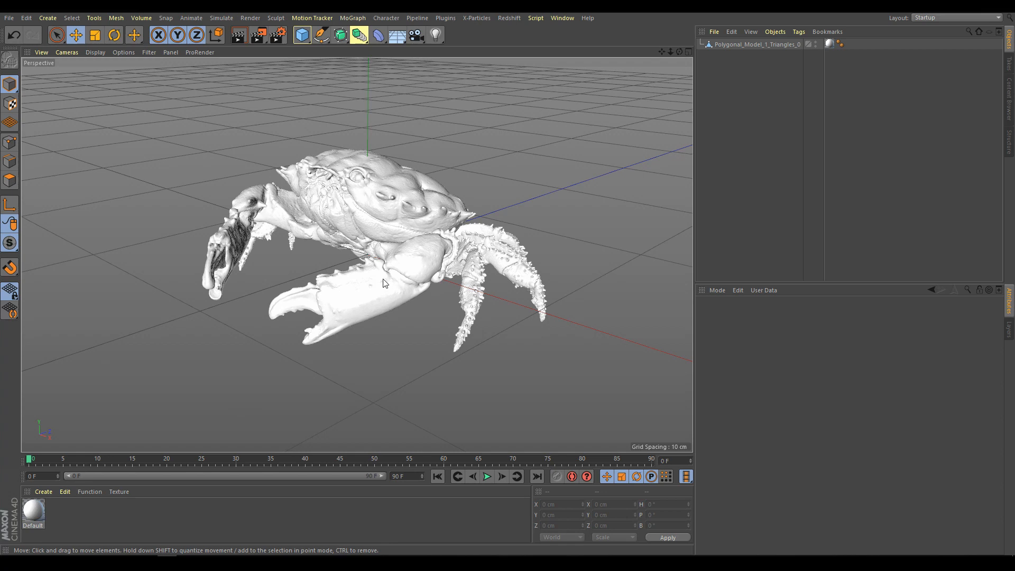
Examine the crab's mesh density in Hidden Line display and switch the viewport to Quick Shading
{"action": "left_click", "coordinate": [94, 52]}
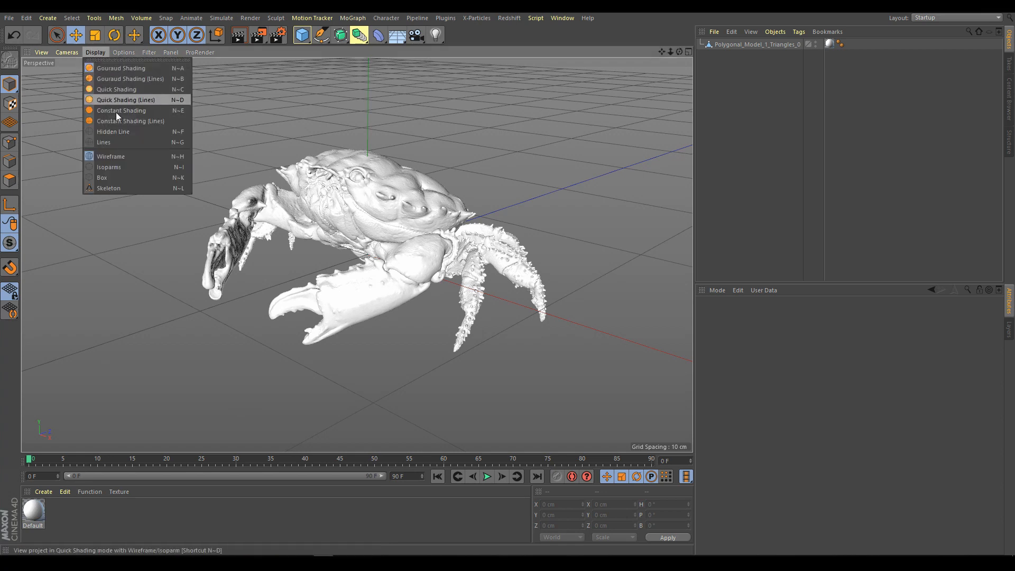
{"action": "left_click", "coordinate": [113, 132]}
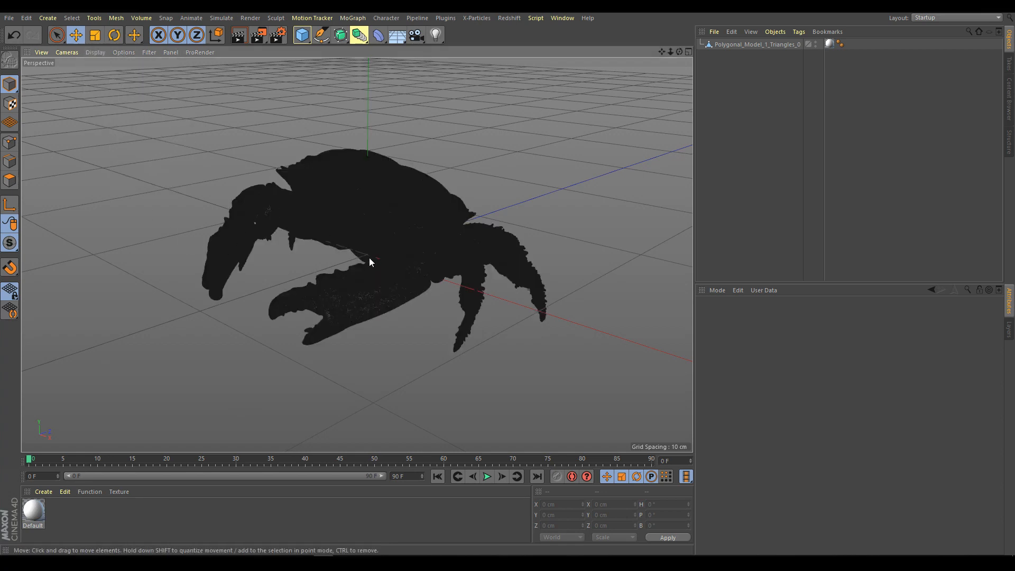
{"action": "left_click", "coordinate": [94, 52]}
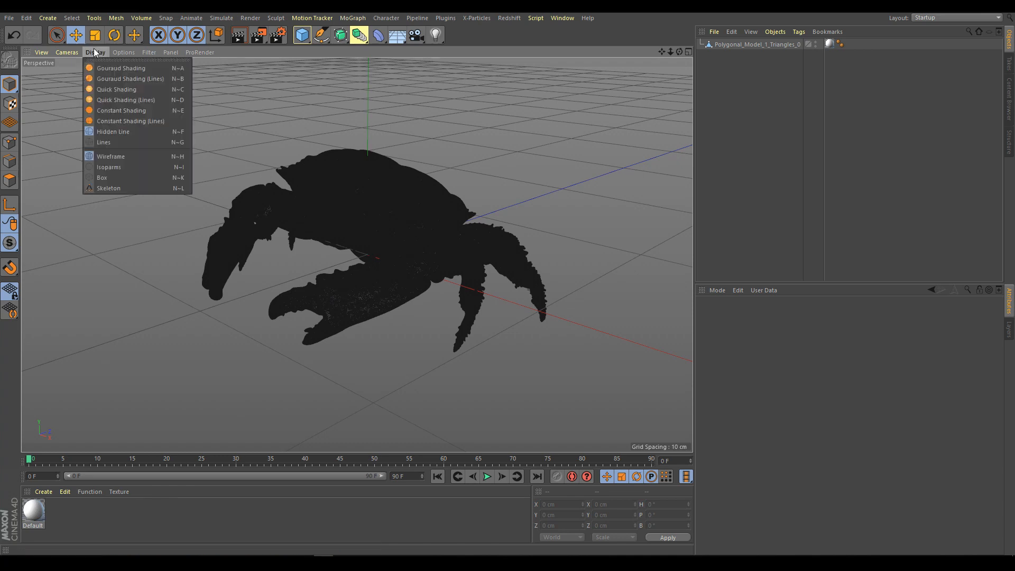
{"action": "left_click", "coordinate": [117, 89]}
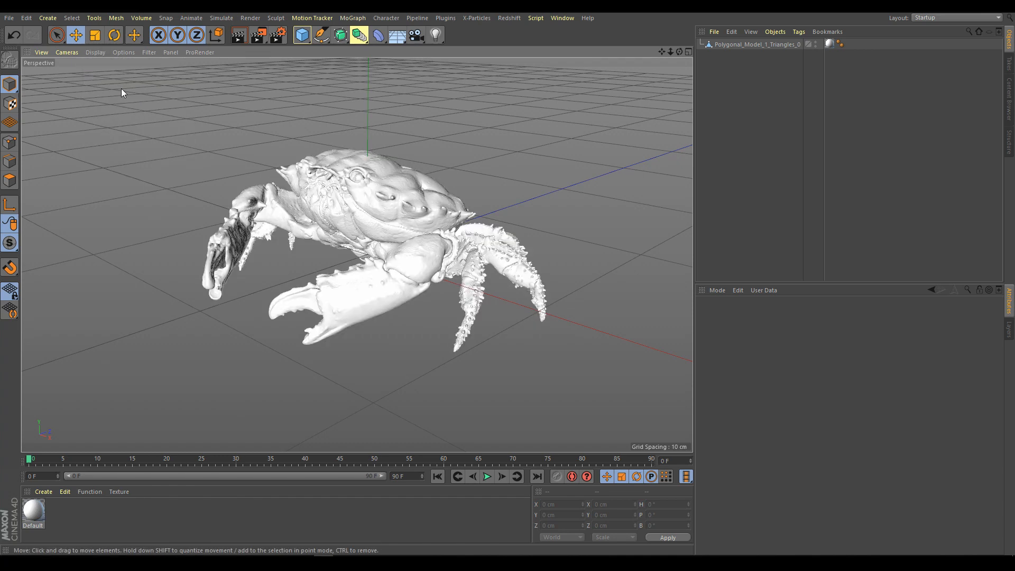
Add a Polygon Reduction generator and make the crab mesh its child
{"action": "left_click", "coordinate": [752, 44]}
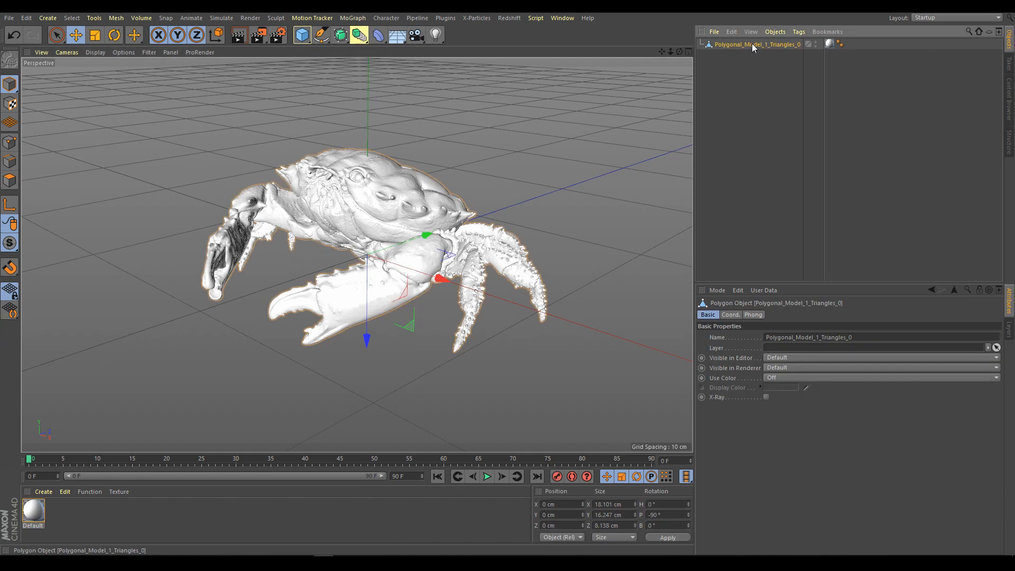
{"action": "left_click", "coordinate": [359, 35]}
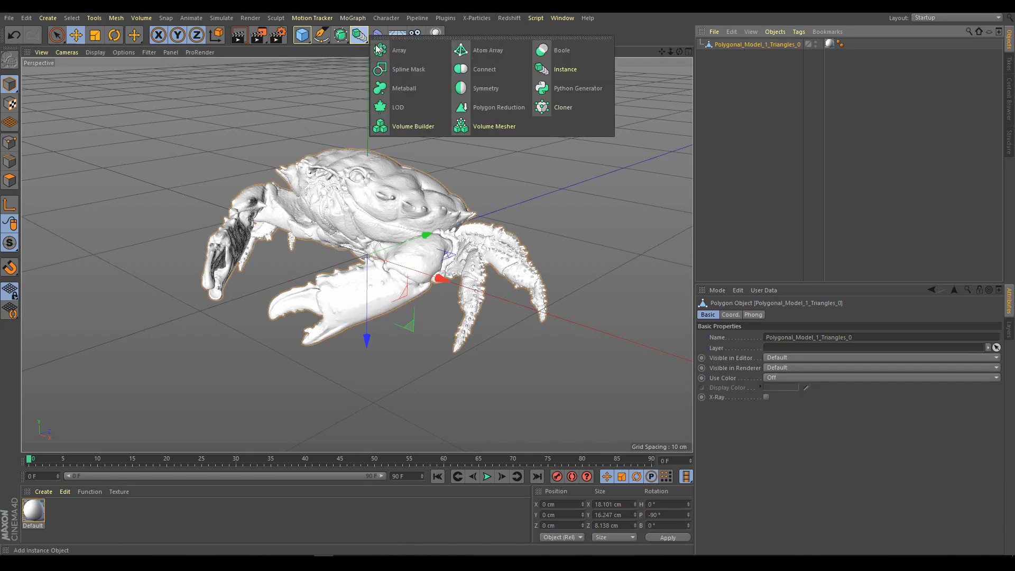
{"action": "left_click", "coordinate": [499, 107]}
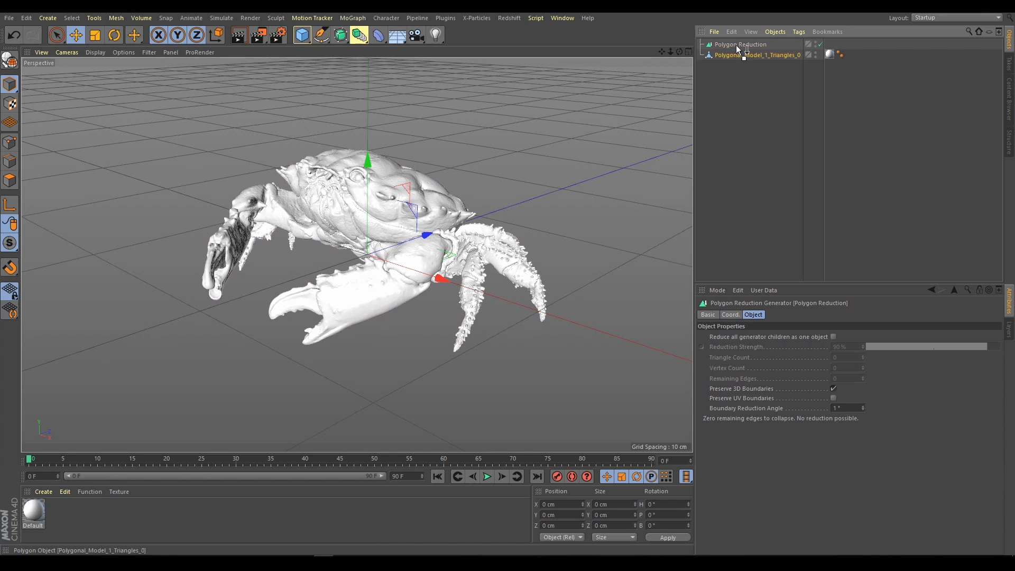
{"action": "left_click_drag", "start_coordinate": [736, 54], "coordinate": [736, 44]}
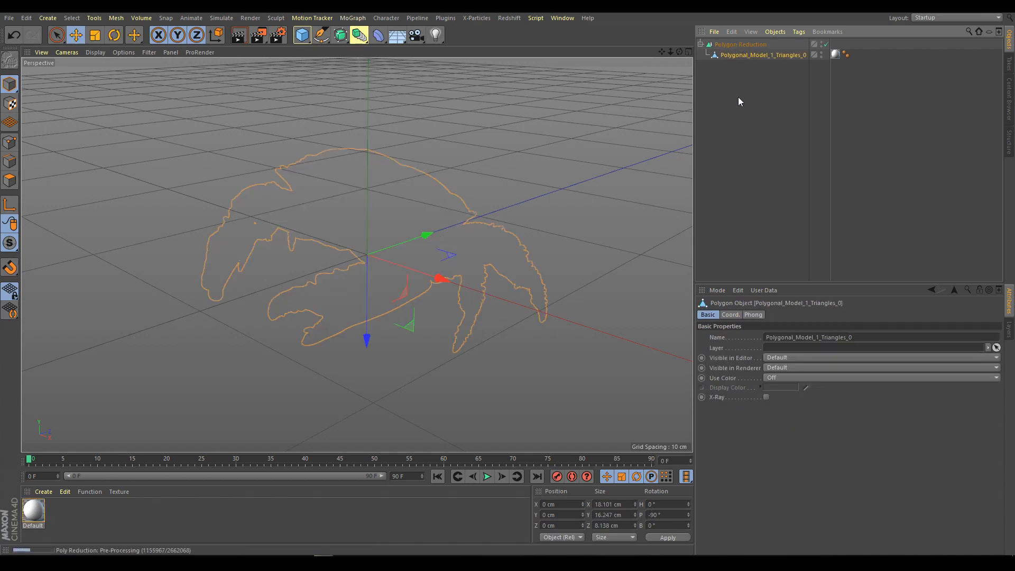
Merge the Polygon Reduction generator and its crab mesh into one polygon object with Connect Objects + Delete
{"action": "left_click", "coordinate": [735, 44]}
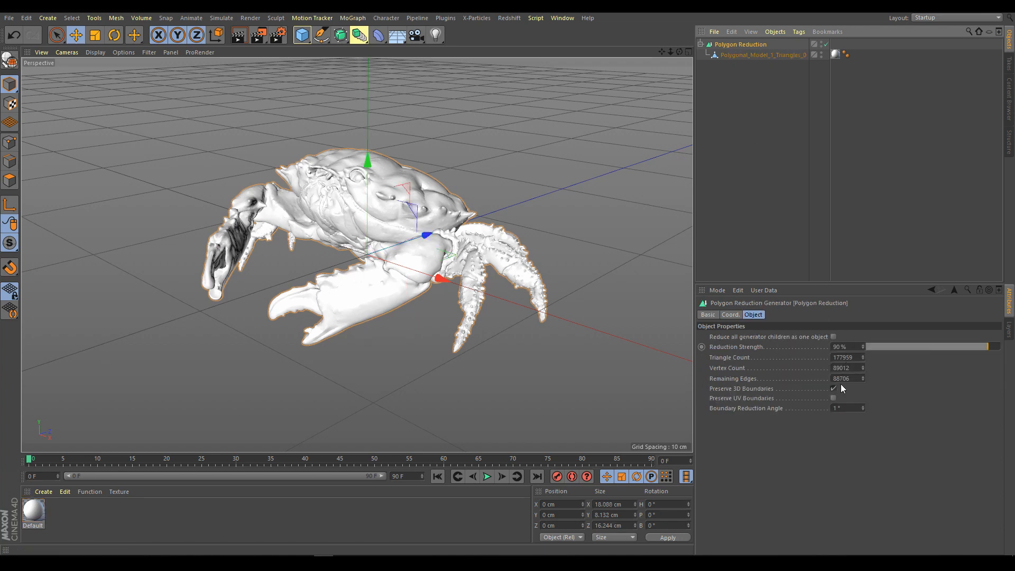
{"action": "left_click", "coordinate": [738, 54], "text": "ctrl"}
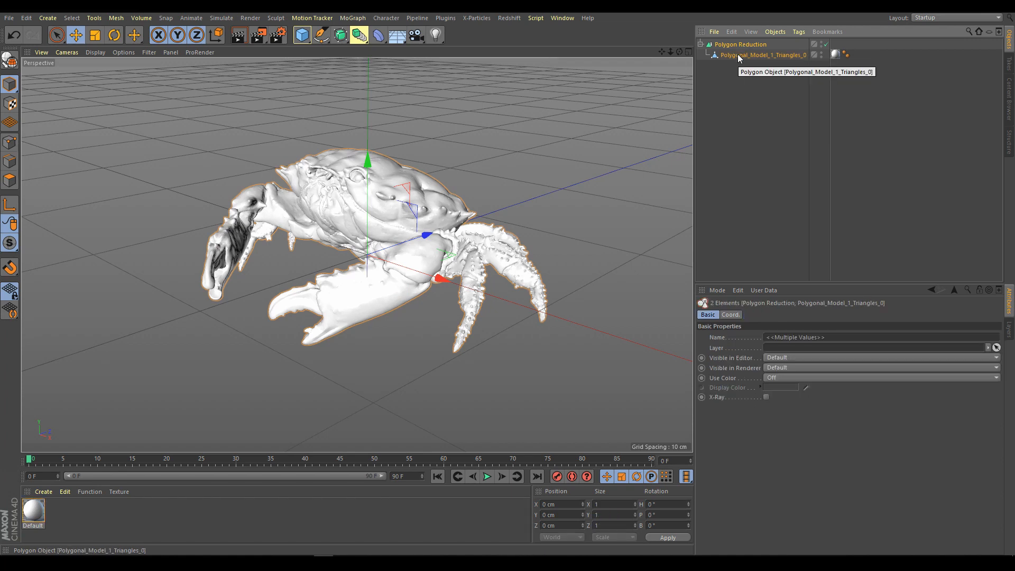
{"action": "right_click", "coordinate": [737, 54]}
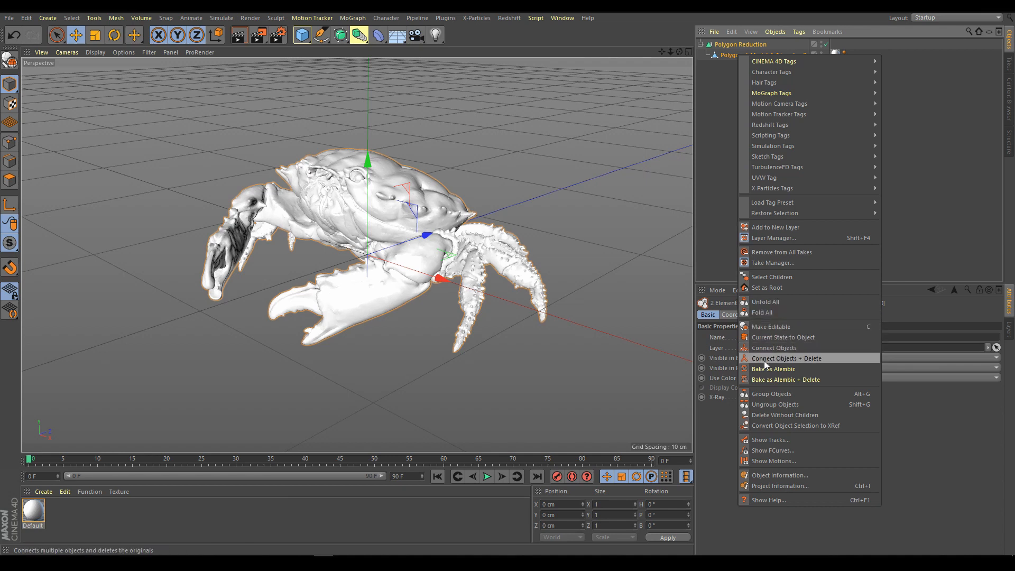
{"action": "left_click", "coordinate": [790, 358]}
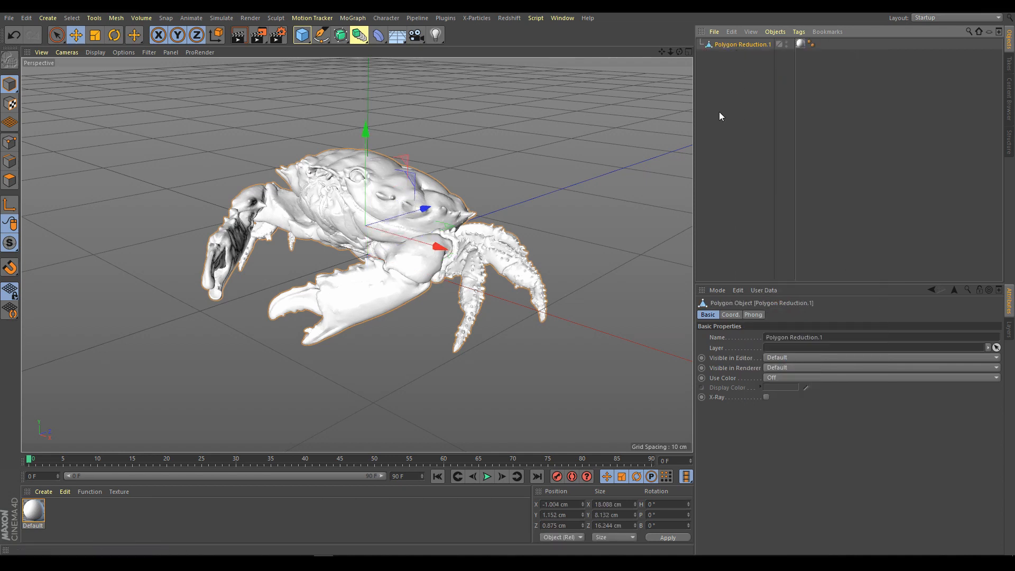
Create a standard Redshift Material and assign it to the reduced crab in place of its existing material
{"action": "left_click", "coordinate": [41, 492]}
{"action": "mouse_move", "coordinate": [58, 380]}
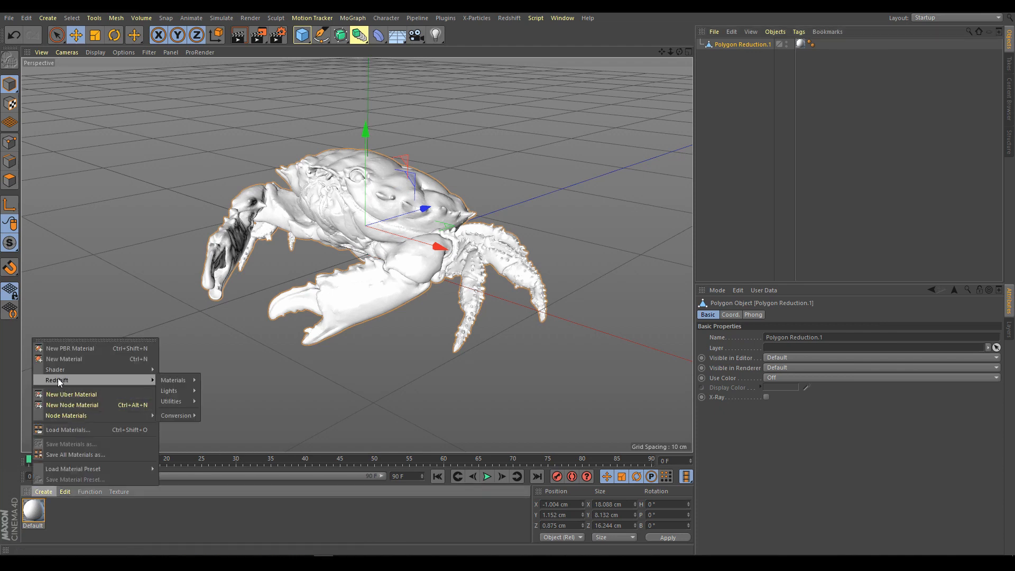
{"action": "mouse_move", "coordinate": [186, 379]}
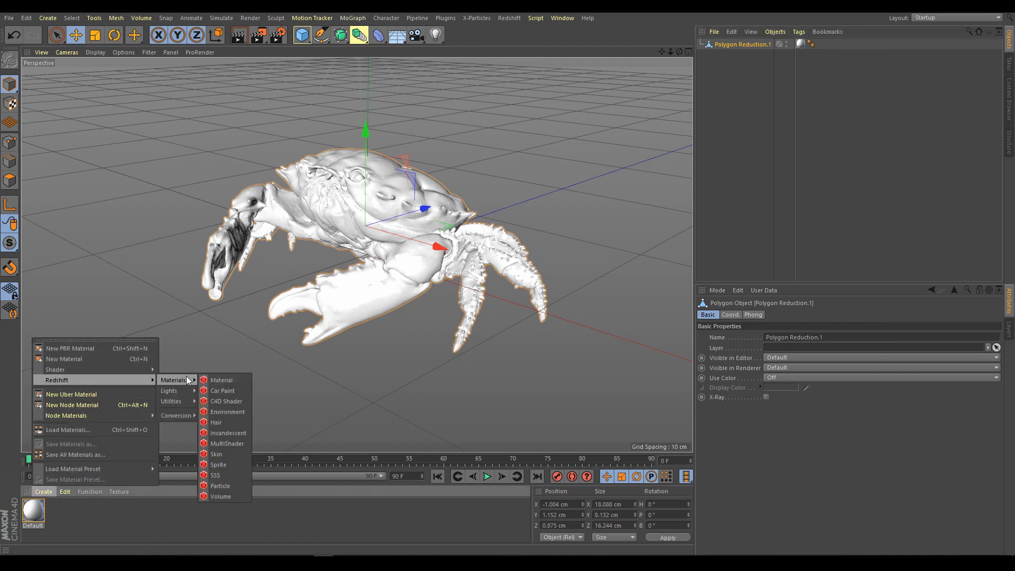
{"action": "left_click", "coordinate": [217, 380]}
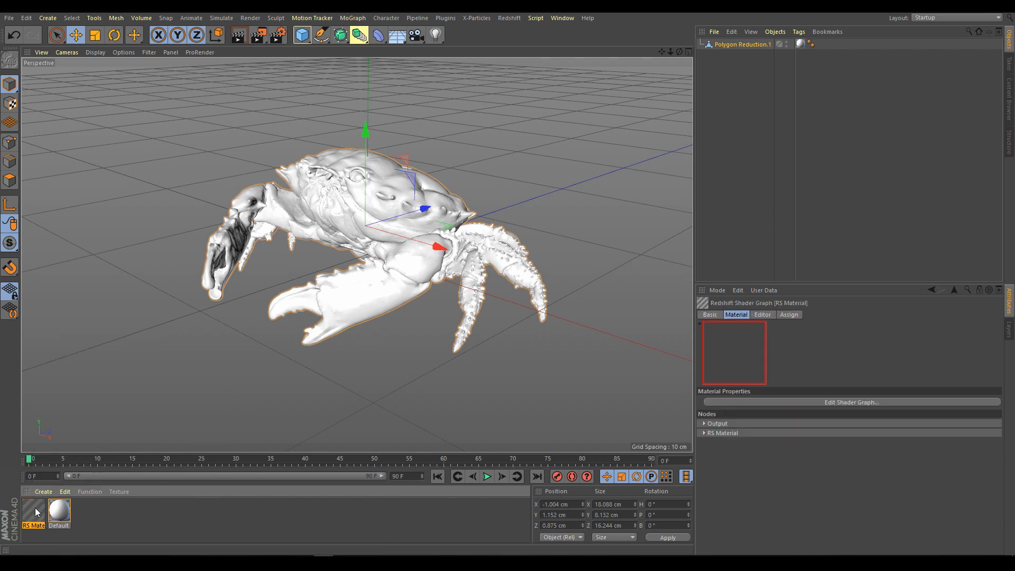
{"action": "left_click_drag", "start_coordinate": [33, 515], "coordinate": [799, 44]}
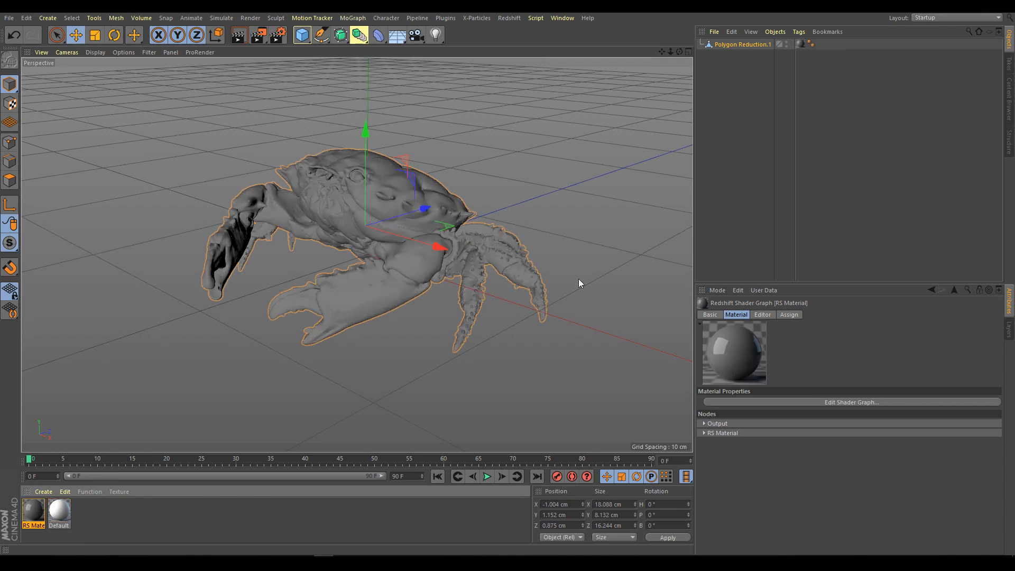
Delete the unused Default material and select the Redshift material
{"action": "left_click", "coordinate": [59, 512]}
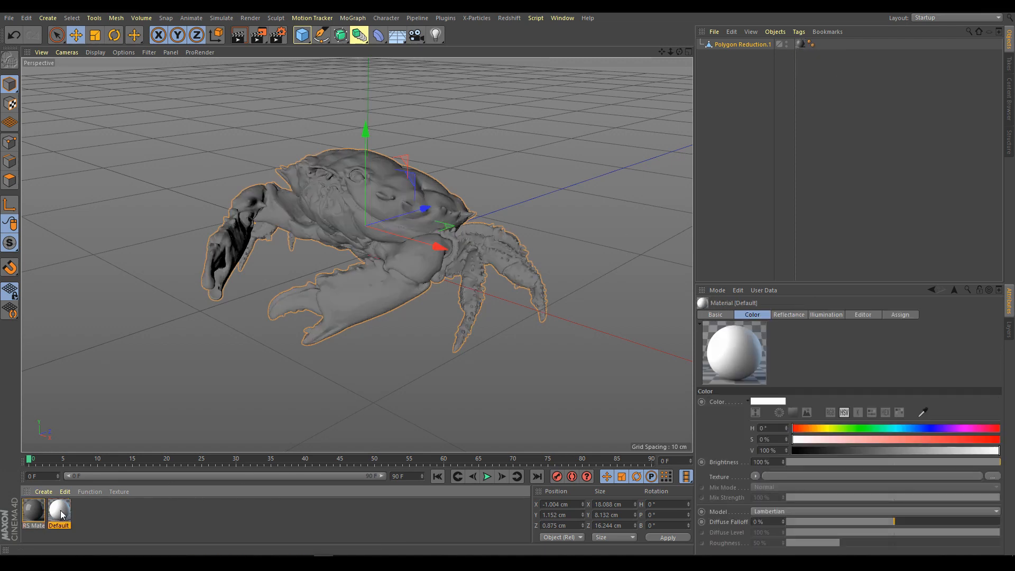
{"action": "key", "text": "Delete"}
{"action": "left_click", "coordinate": [36, 512]}
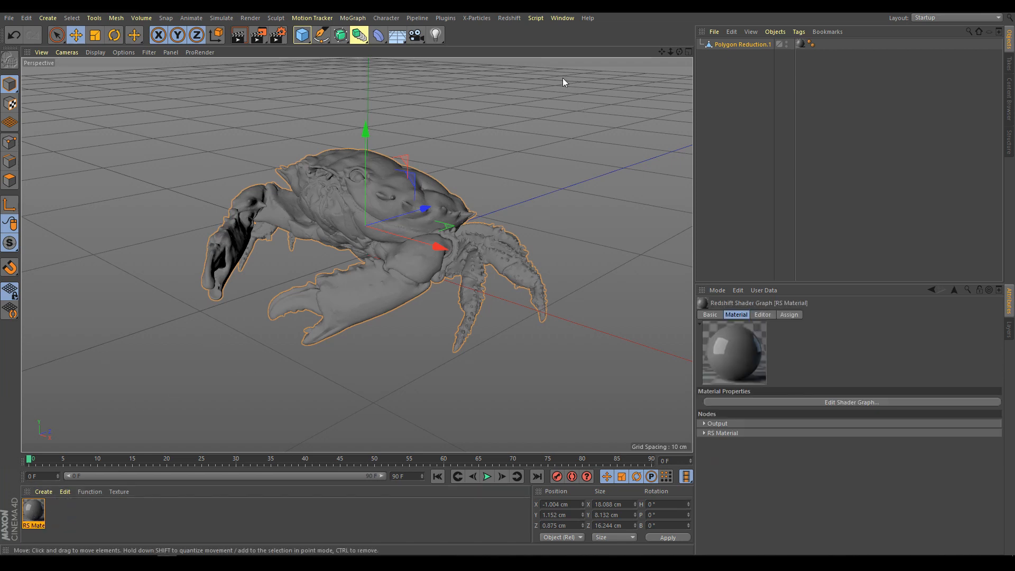
Add a standard Redshift camera to the scene
{"action": "left_click", "coordinate": [509, 19]}
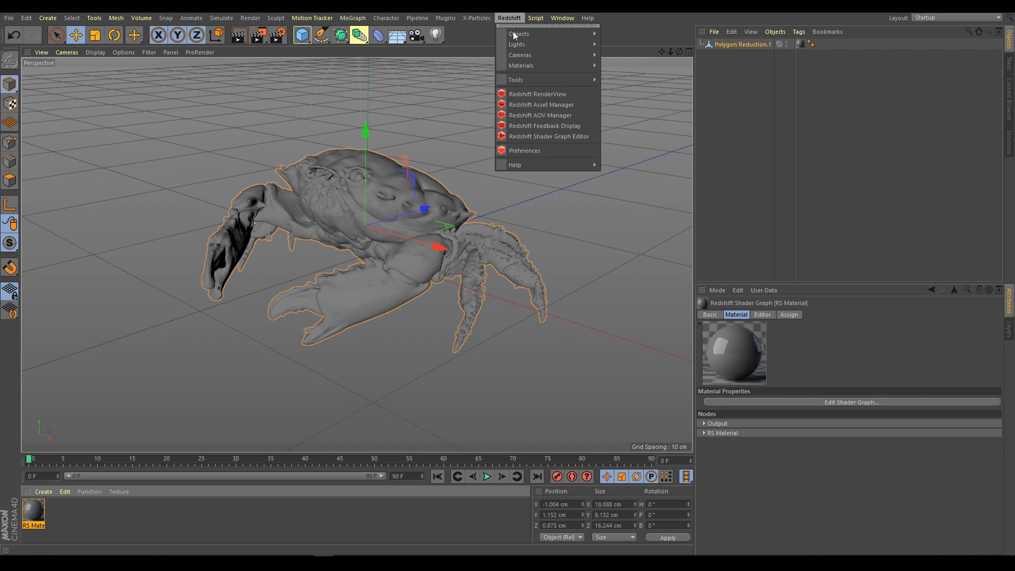
{"action": "mouse_move", "coordinate": [511, 55]}
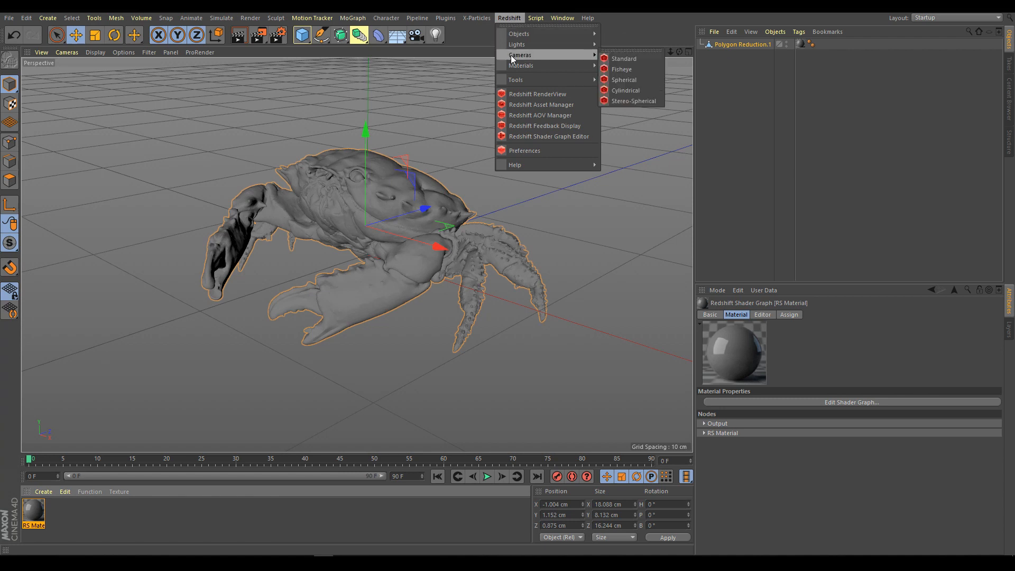
{"action": "left_click", "coordinate": [626, 57]}
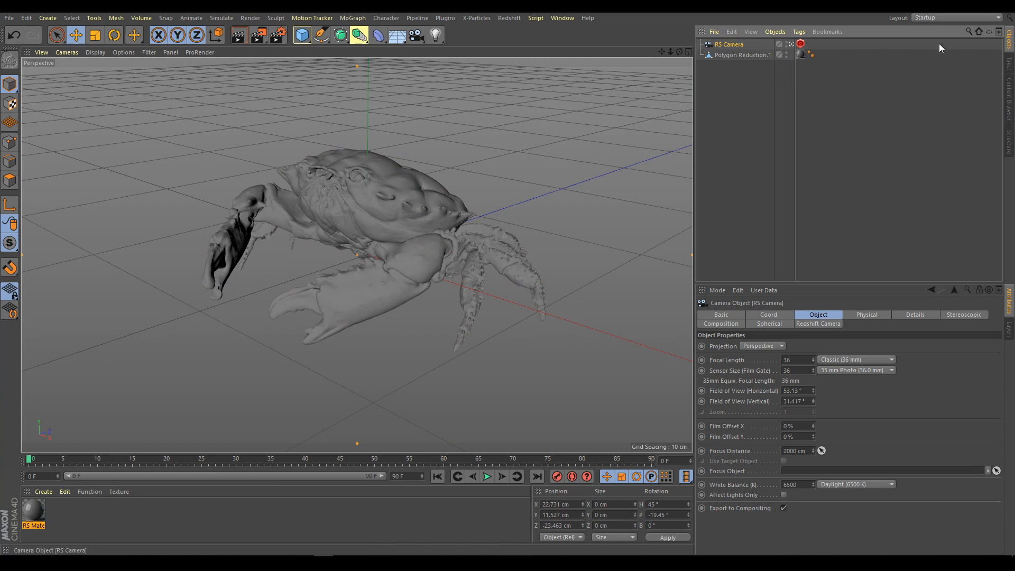
Switch the interface layout to Redshift_v11 (User)
{"action": "left_click", "coordinate": [942, 16]}
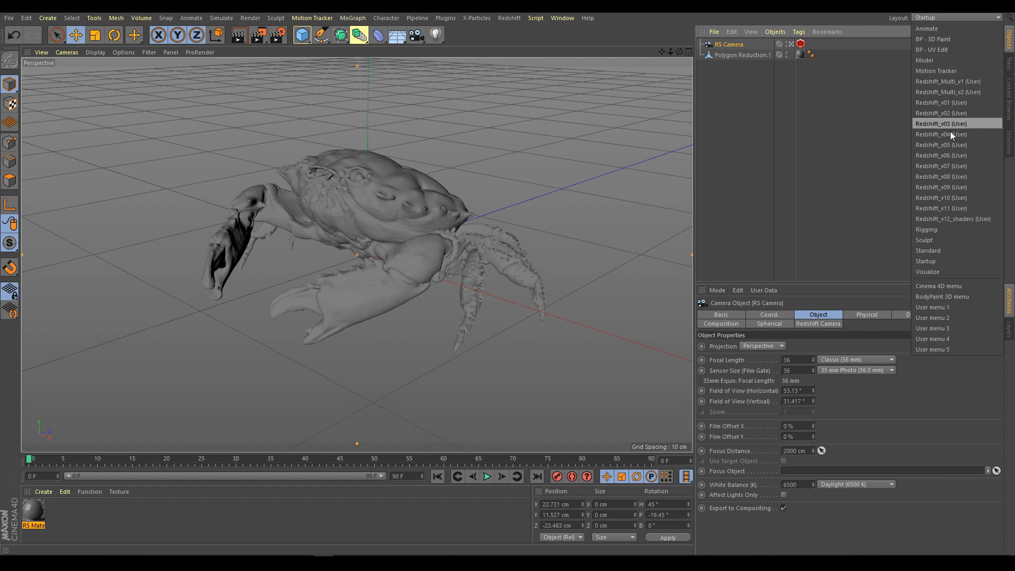
{"action": "left_click", "coordinate": [946, 208]}
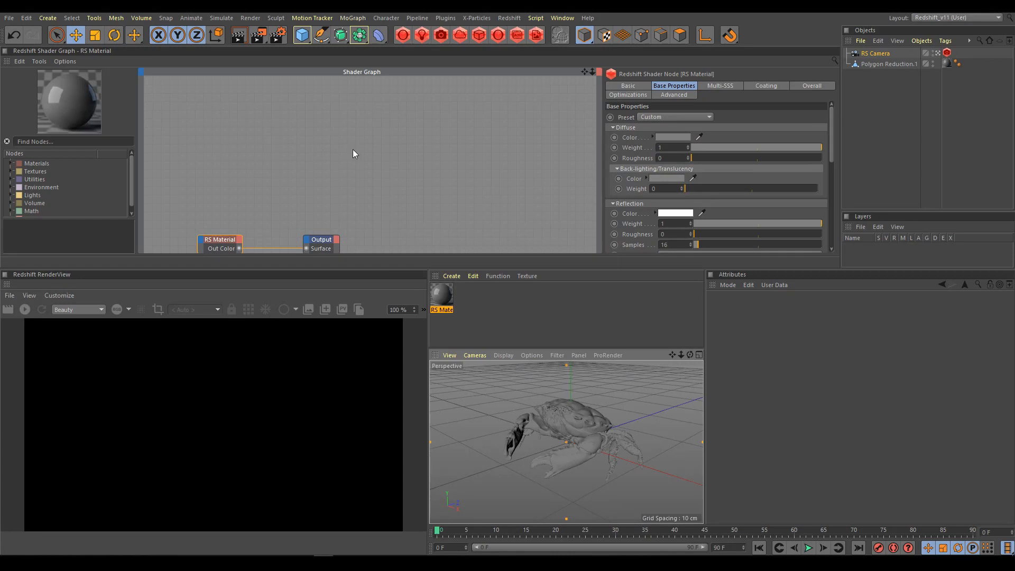
Switch the interface layout to Redshift_v12_shaders (User) and from there to Standard
{"action": "left_click", "coordinate": [938, 16]}
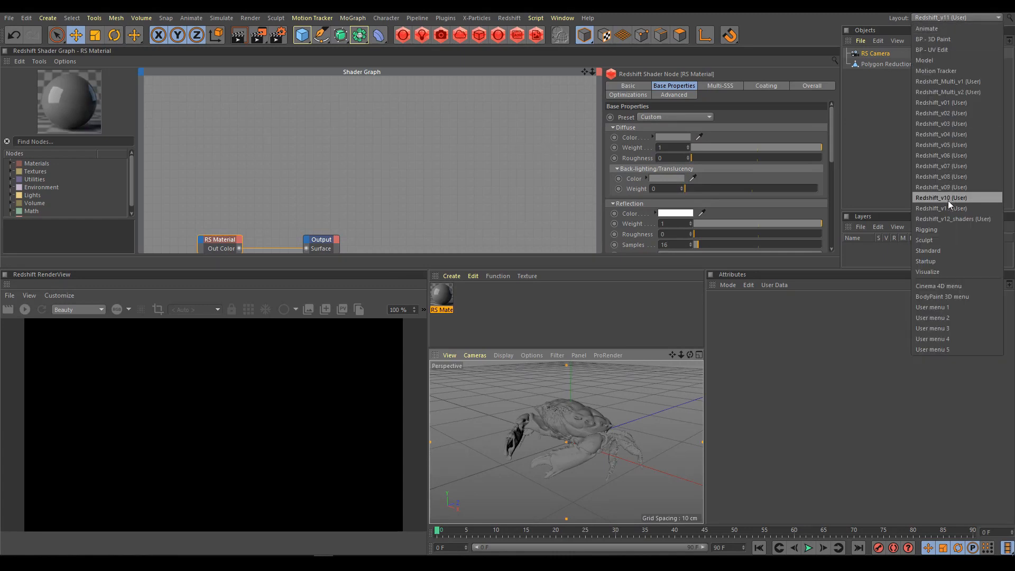
{"action": "left_click", "coordinate": [942, 219]}
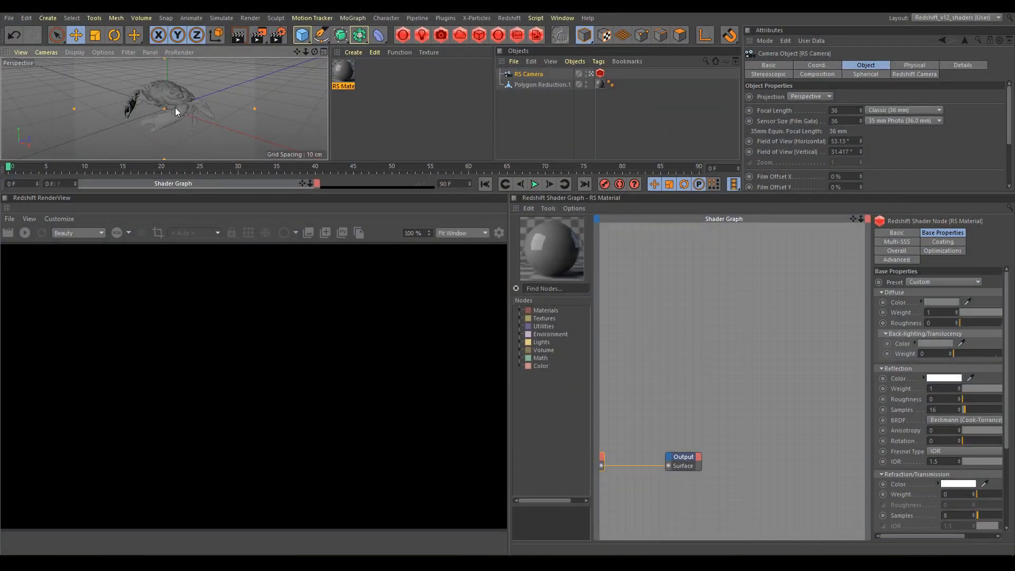
{"action": "left_click", "coordinate": [953, 17]}
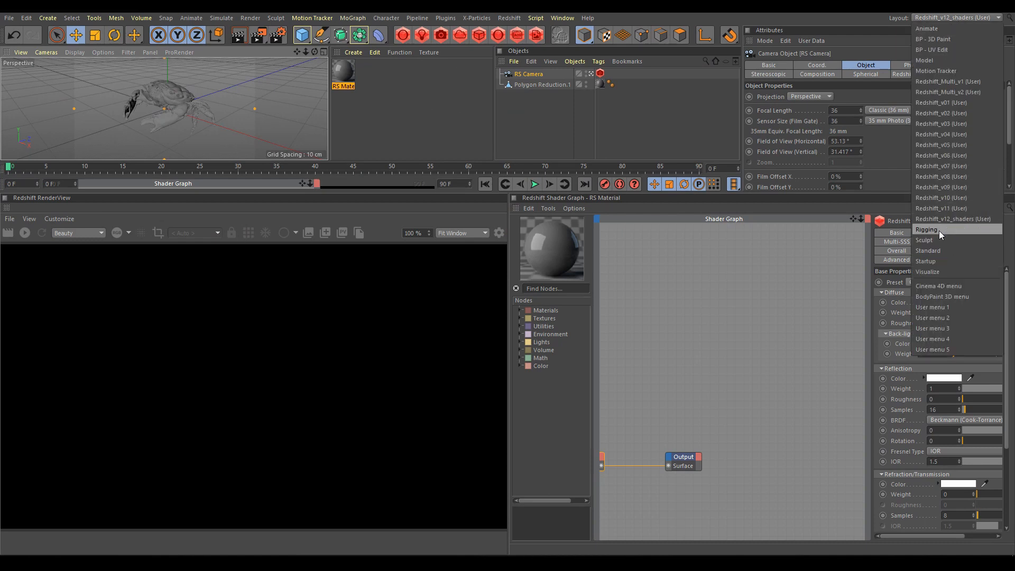
{"action": "left_click", "coordinate": [932, 250]}
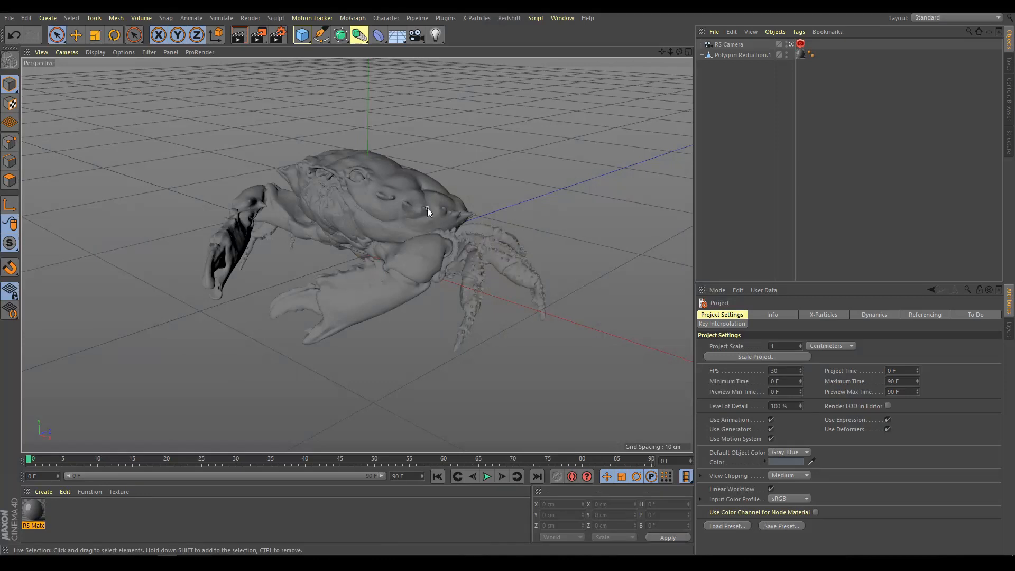
Duplicate the RS Camera and rename the copy as WORKING cam
{"action": "left_click", "coordinate": [730, 44]}
{"action": "key", "text": "ctrl+c"}
{"action": "key", "text": "ctrl+v"}
{"action": "double_click", "coordinate": [728, 44]}
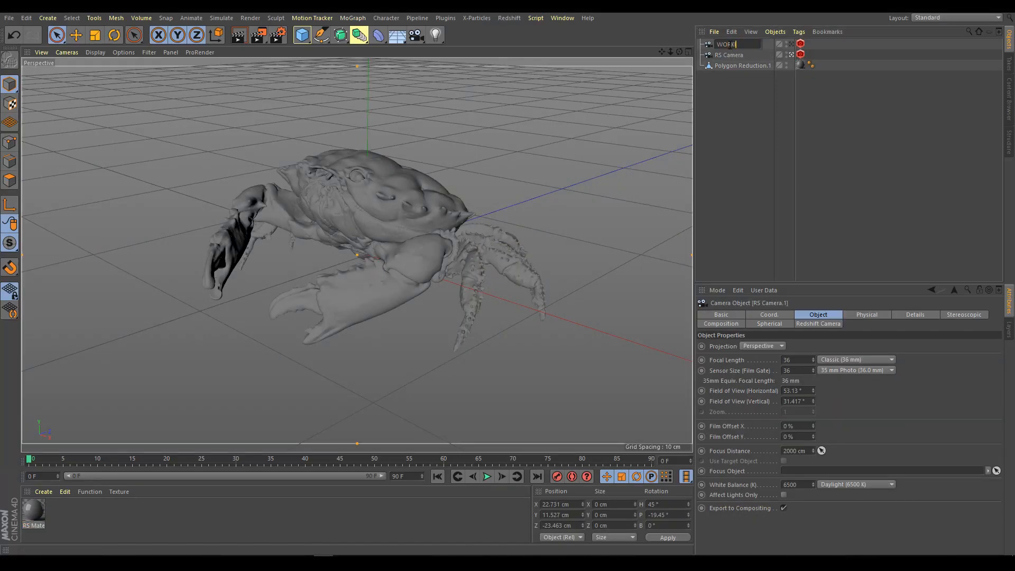
{"action": "key", "text": "Return"}
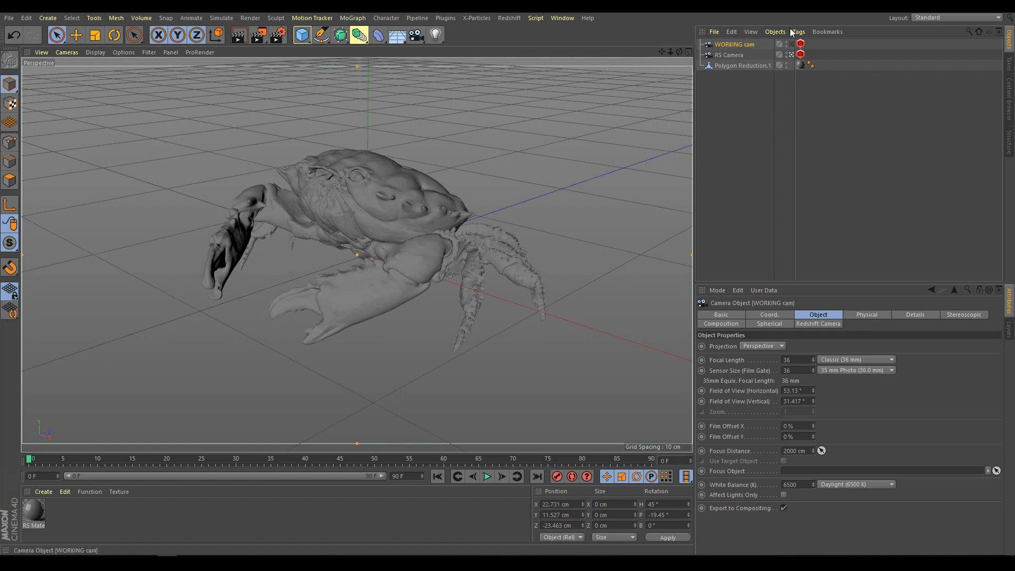
Look through the WORKING cam and reframe it to show the crab from a lower front angle
{"action": "left_click", "coordinate": [791, 45]}
{"action": "left_click_drag", "start_coordinate": [372, 289], "coordinate": [433, 312], "text": "alt"}
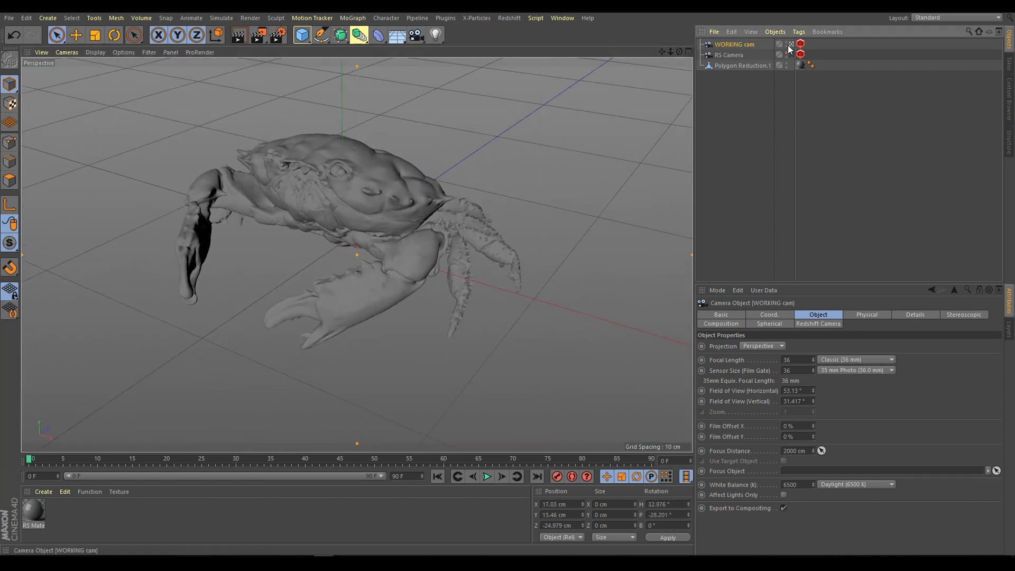
{"action": "left_click_drag", "start_coordinate": [370, 296], "coordinate": [399, 265], "text": "alt"}
{"action": "middle_click_drag", "start_coordinate": [309, 266], "coordinate": [345, 262], "text": "alt"}
{"action": "scroll", "coordinate": [345, 275], "scroll_direction": "down", "scroll_amount": 6}
{"action": "scroll", "coordinate": [345, 280], "scroll_direction": "up", "scroll_amount": 5}
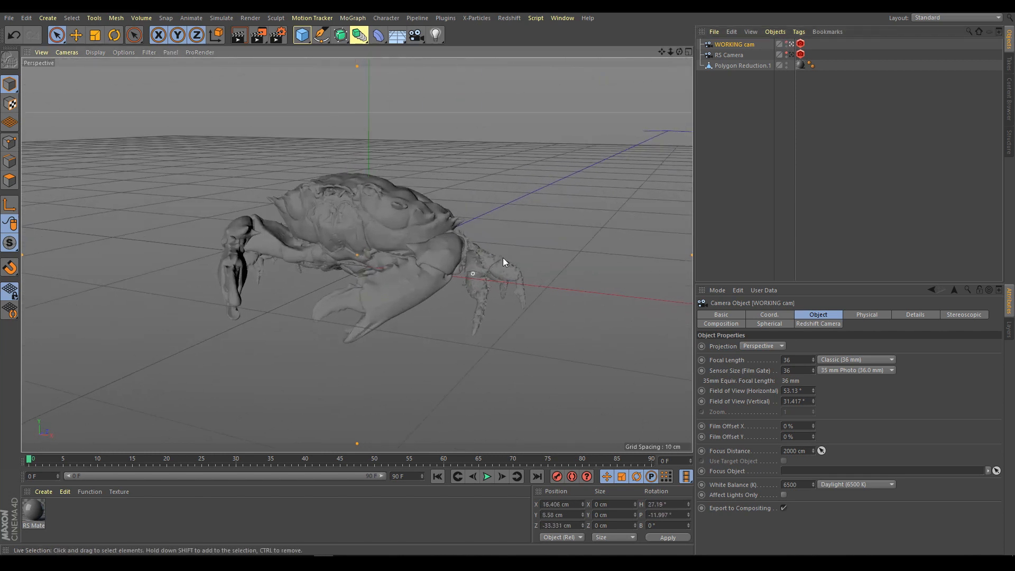
Rename the reduced polygon object as CRAB
{"action": "double_click", "coordinate": [743, 66]}
{"action": "type", "text": "CRAB"}
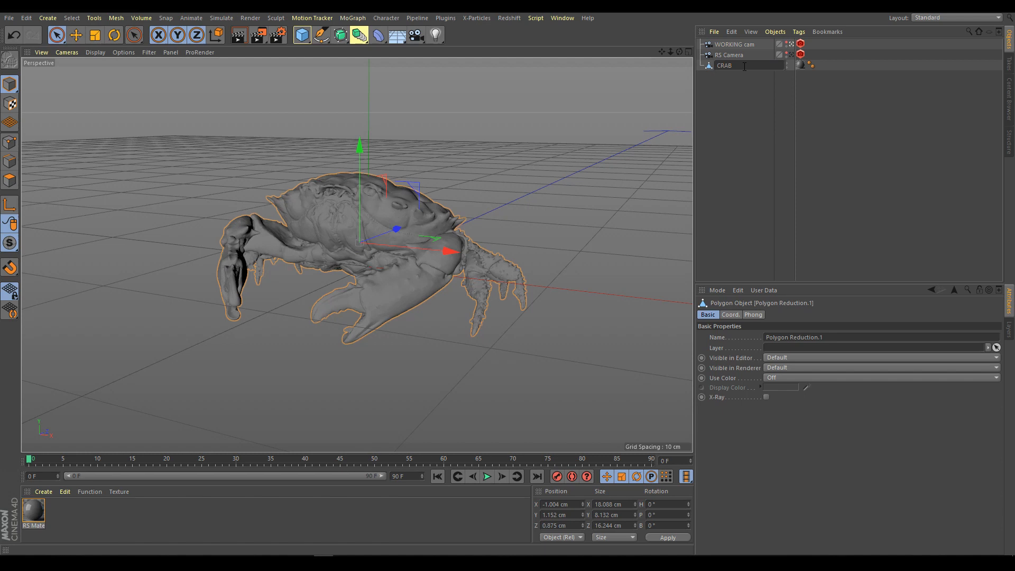
{"action": "key", "text": "Return"}
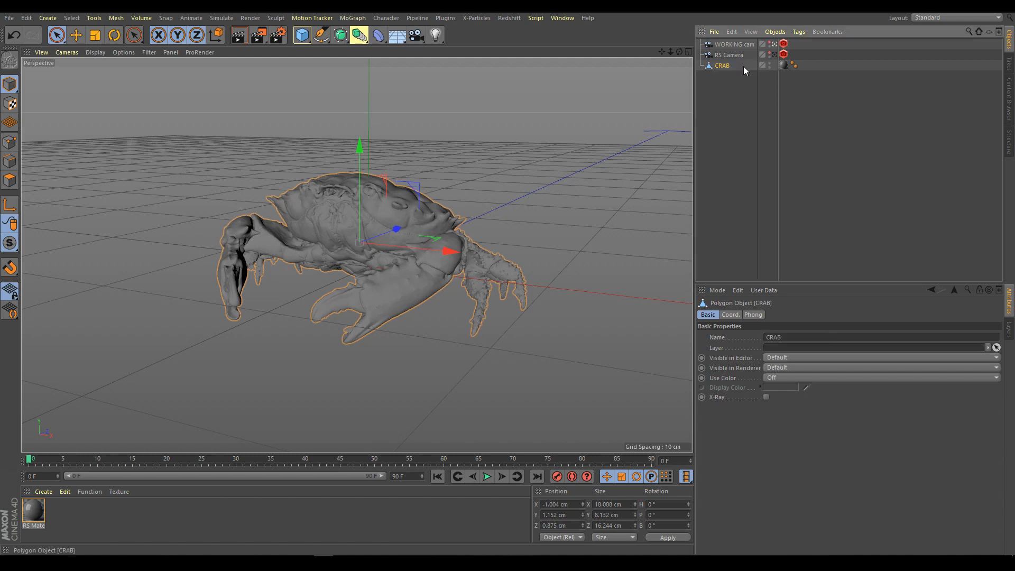
Add a Vertex Color tag to the CRAB object and name it LEGS
{"action": "left_click", "coordinate": [797, 32]}
{"action": "mouse_move", "coordinate": [823, 49]}
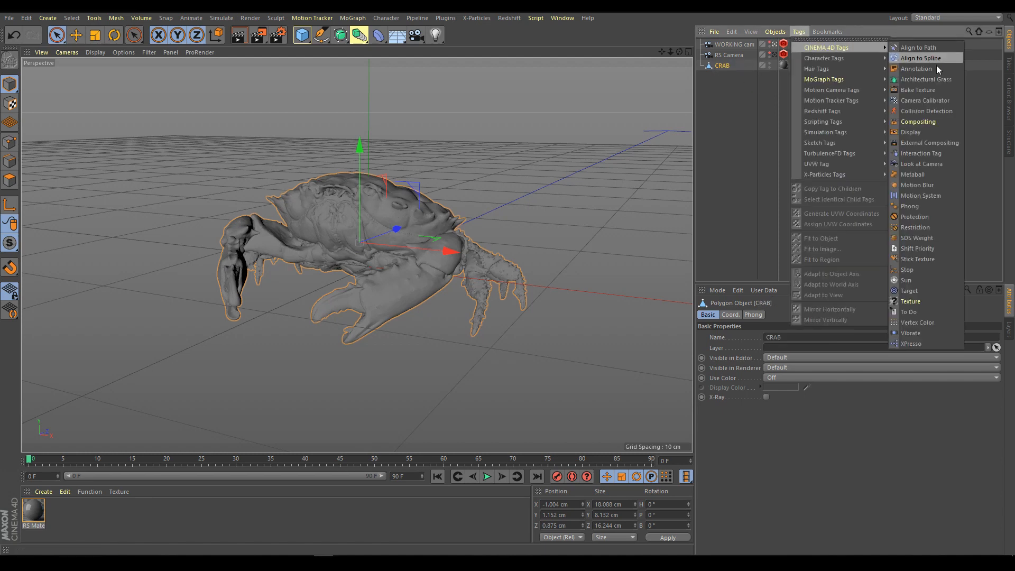
{"action": "left_click", "coordinate": [931, 322]}
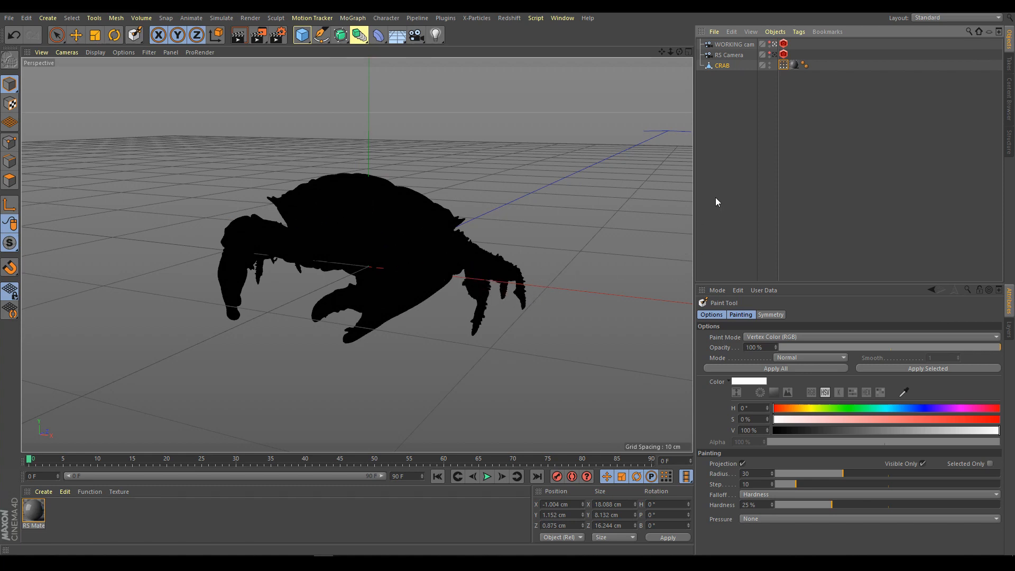
{"action": "left_click", "coordinate": [786, 66]}
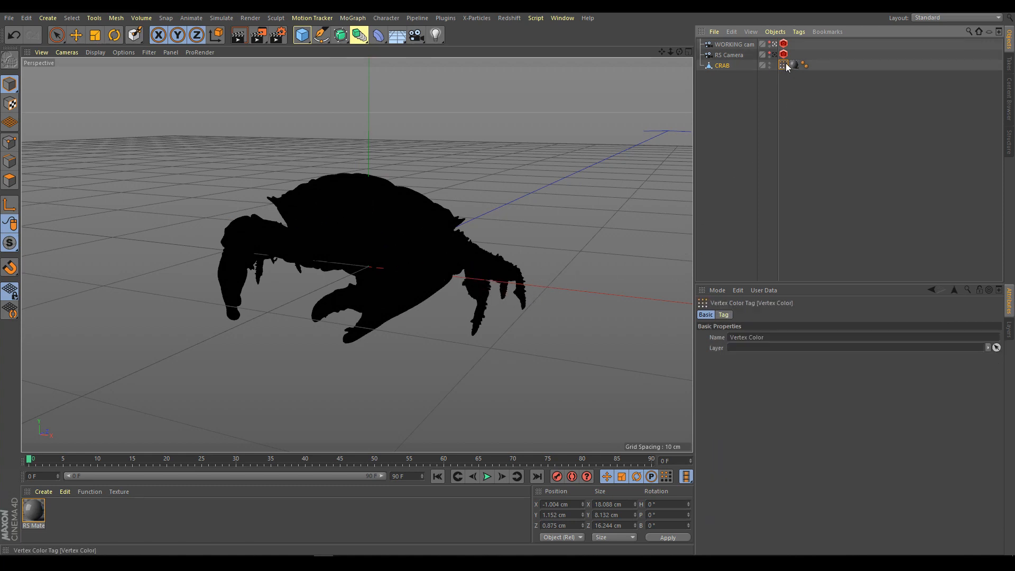
{"action": "left_click", "coordinate": [724, 337]}
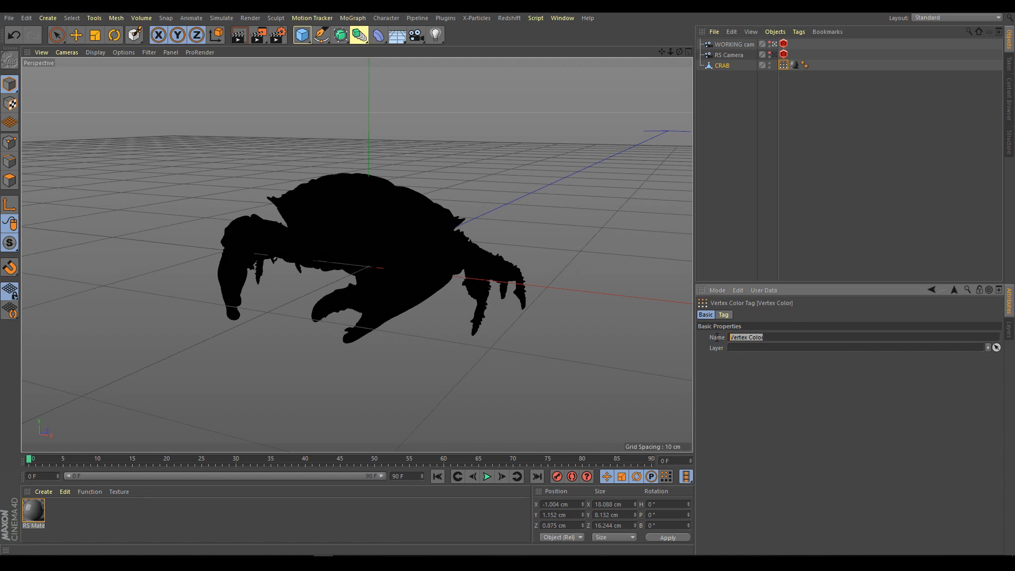
{"action": "type", "text": "LEGS"}
Enable Use Fields on the LEGS vertex color tag and add a Box Field to its field list
{"action": "left_click", "coordinate": [728, 316]}
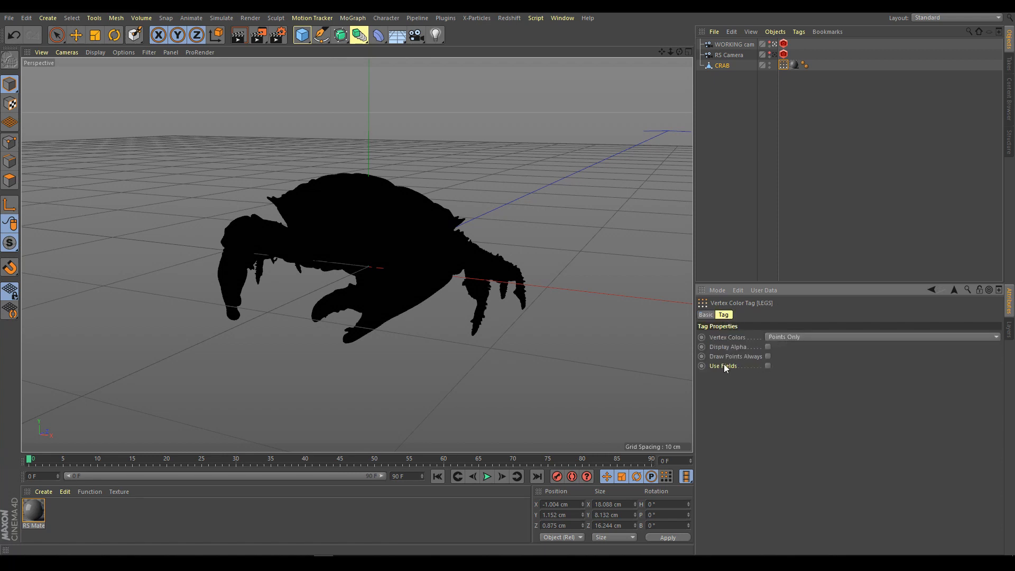
{"action": "left_click", "coordinate": [768, 366]}
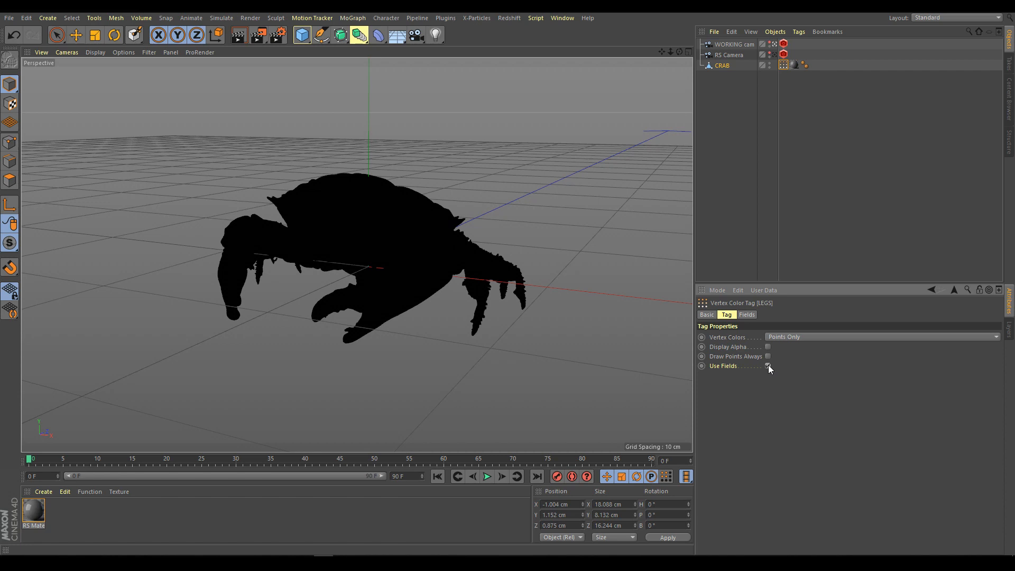
{"action": "left_click", "coordinate": [749, 316]}
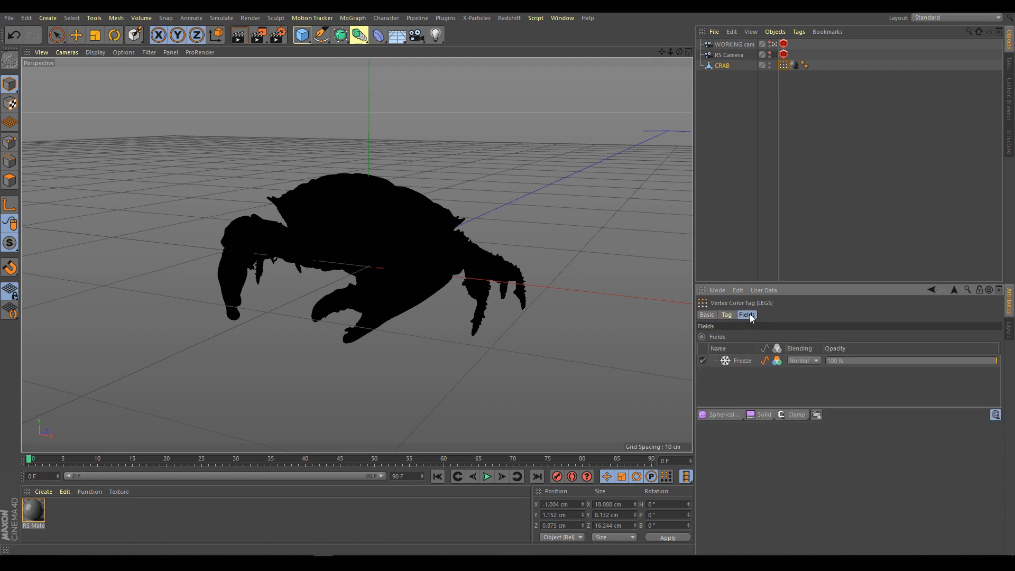
{"action": "left_click", "coordinate": [720, 415]}
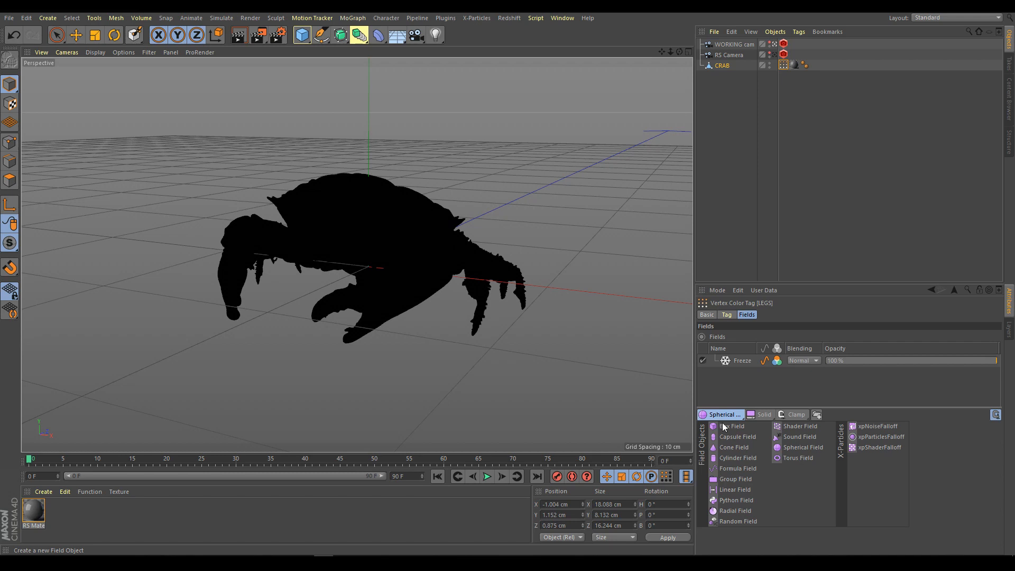
{"action": "left_click", "coordinate": [720, 422]}
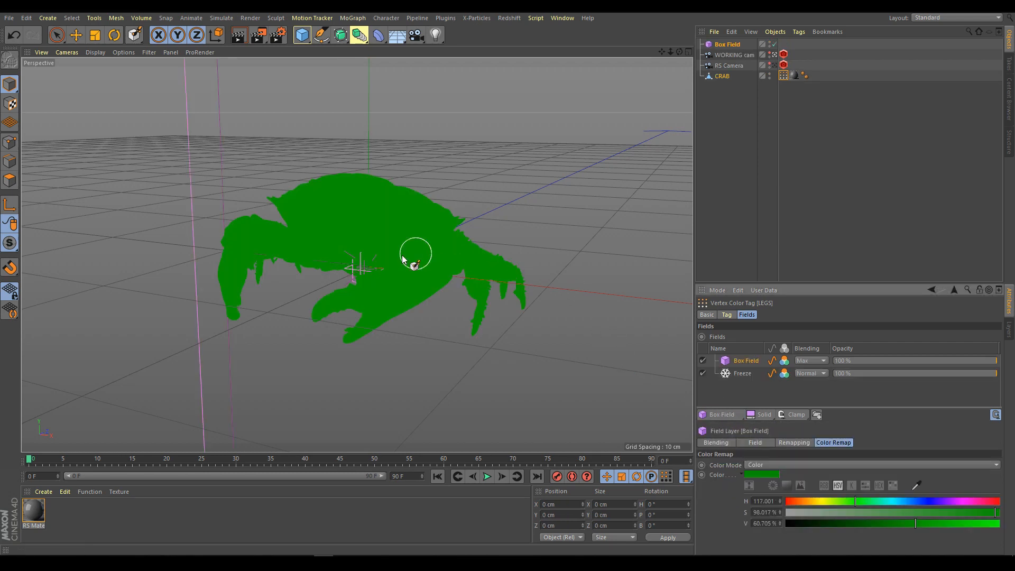
{"action": "scroll", "coordinate": [329, 226], "scroll_direction": "down", "scroll_amount": 10}
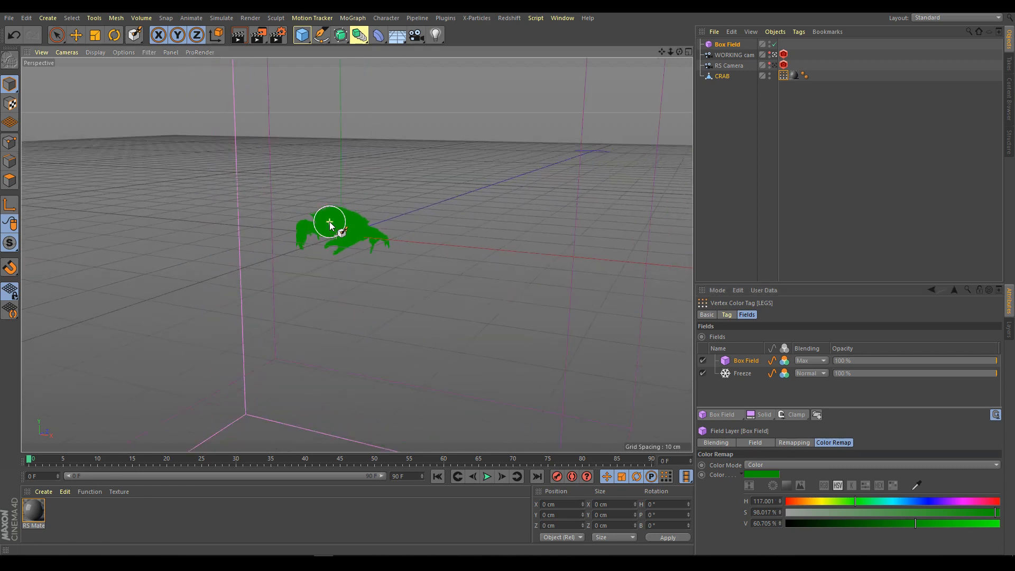
Mask the crab's body with a black Spherical Field in Normal blending, placed over the shell and scaled to 1.3 in X
{"action": "left_click", "coordinate": [58, 35]}
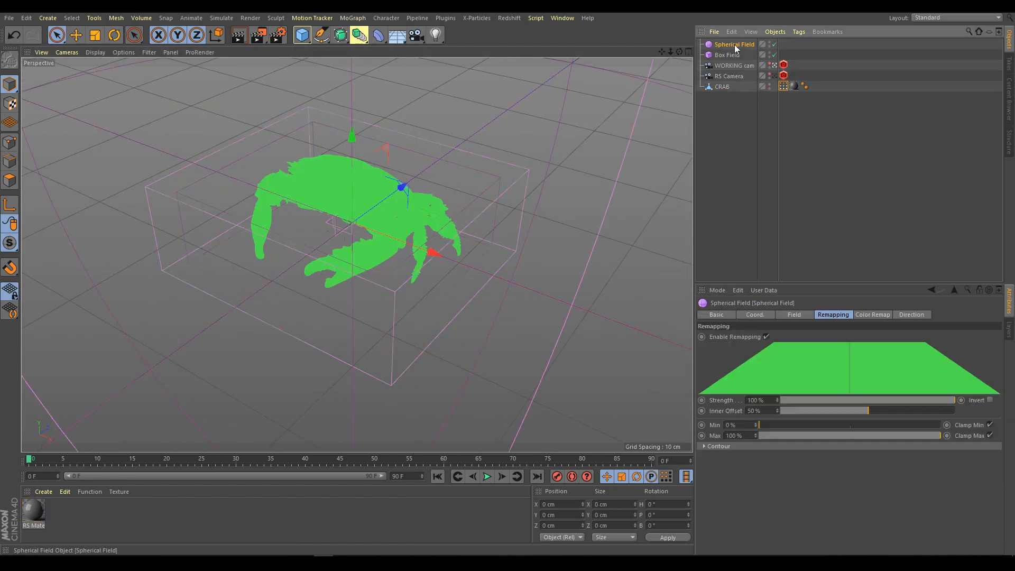
{"action": "left_click", "coordinate": [804, 313]}
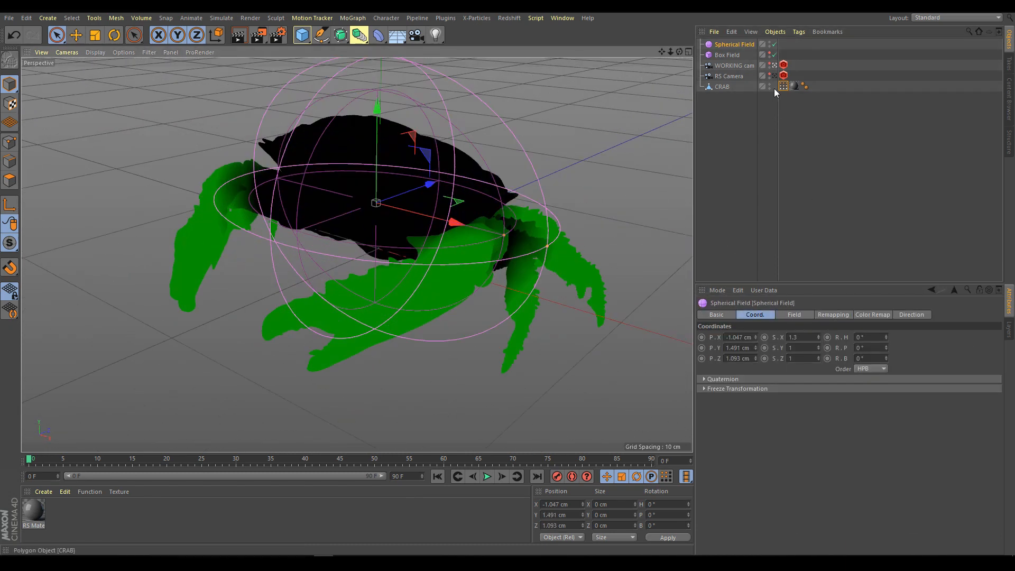
Set the Box Field's remap color to white in the LEGS tag, with 0% saturation and 100% value
{"action": "left_click", "coordinate": [783, 86]}
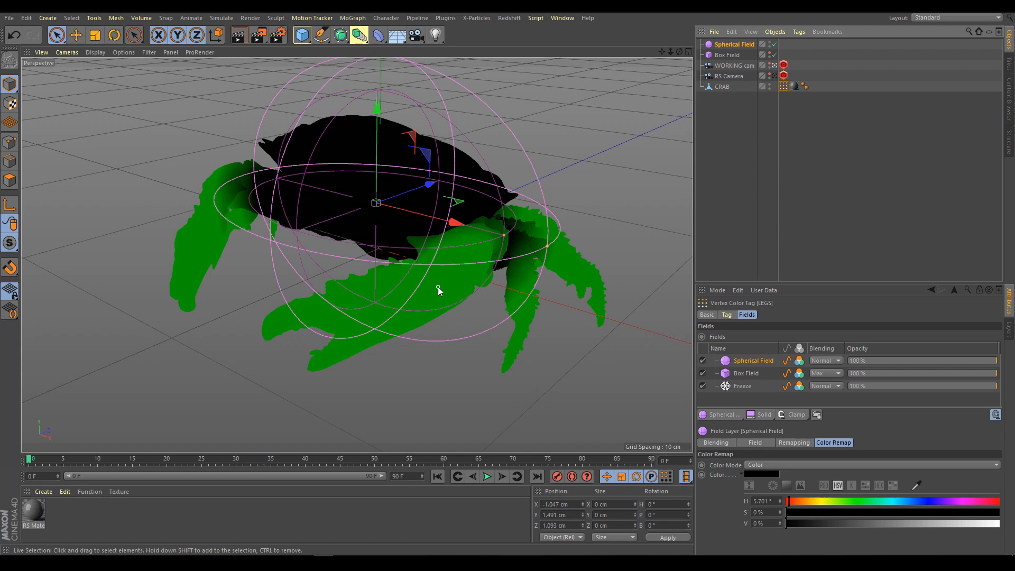
{"action": "left_click", "coordinate": [749, 372]}
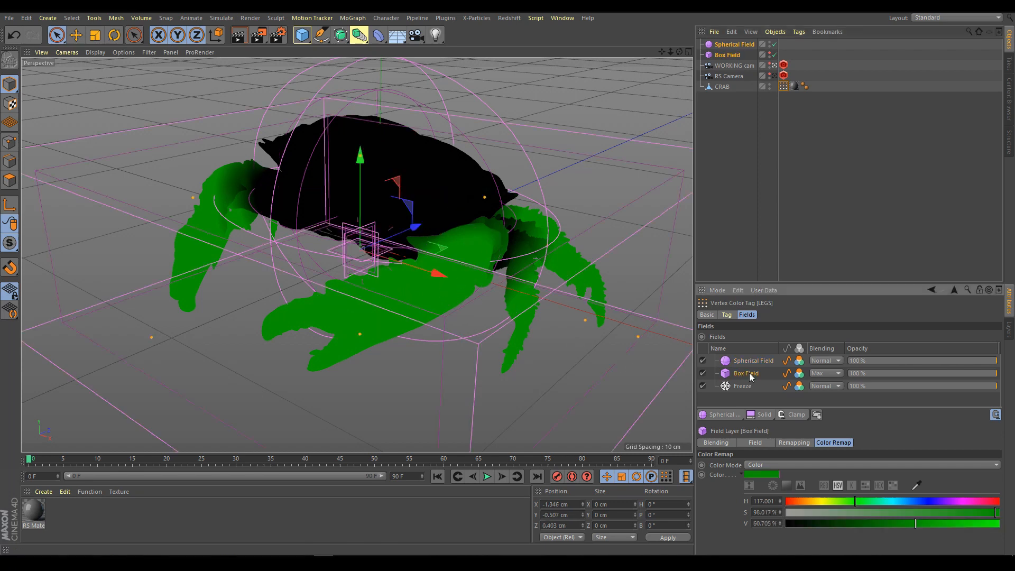
{"action": "left_click_drag", "start_coordinate": [861, 515], "coordinate": [761, 510]}
{"action": "left_click_drag", "start_coordinate": [876, 523], "coordinate": [1001, 523]}
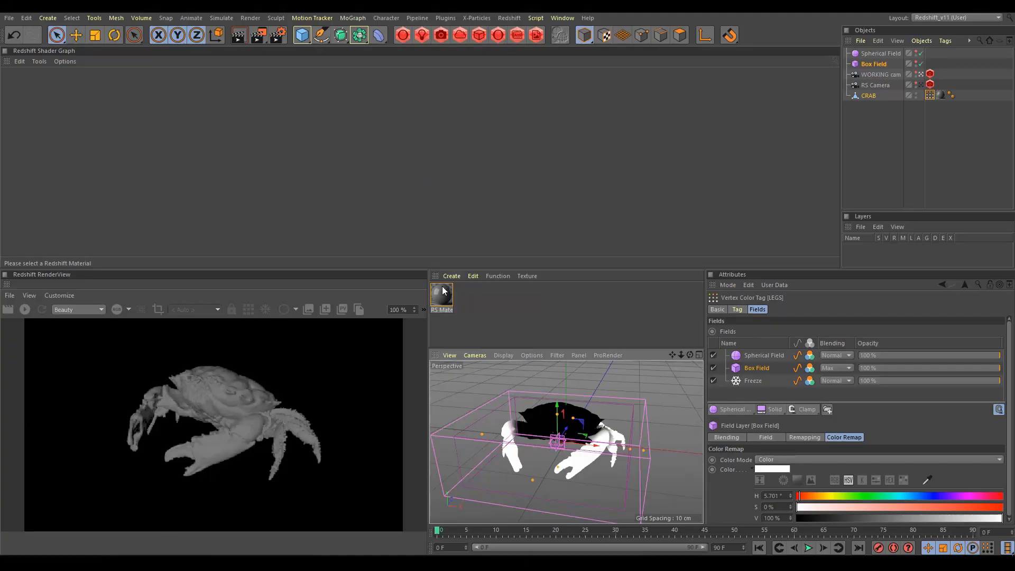
Open the RS Material's shader graph, search the nodes for "vertex" and add a Vertex Attribute node above the material node
{"action": "left_click", "coordinate": [441, 294]}
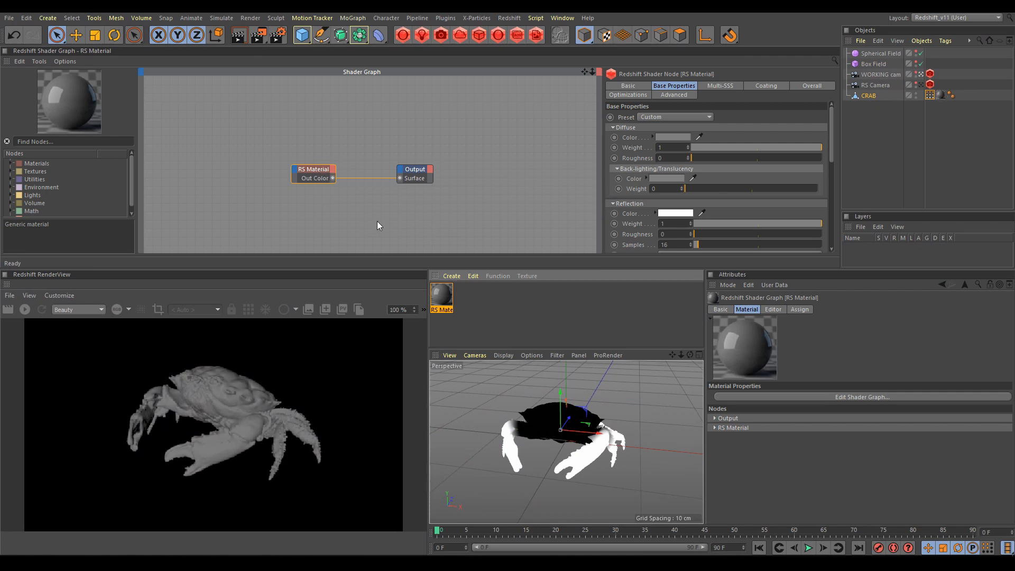
{"action": "middle_click_drag", "start_coordinate": [376, 222], "coordinate": [379, 211], "text": "alt"}
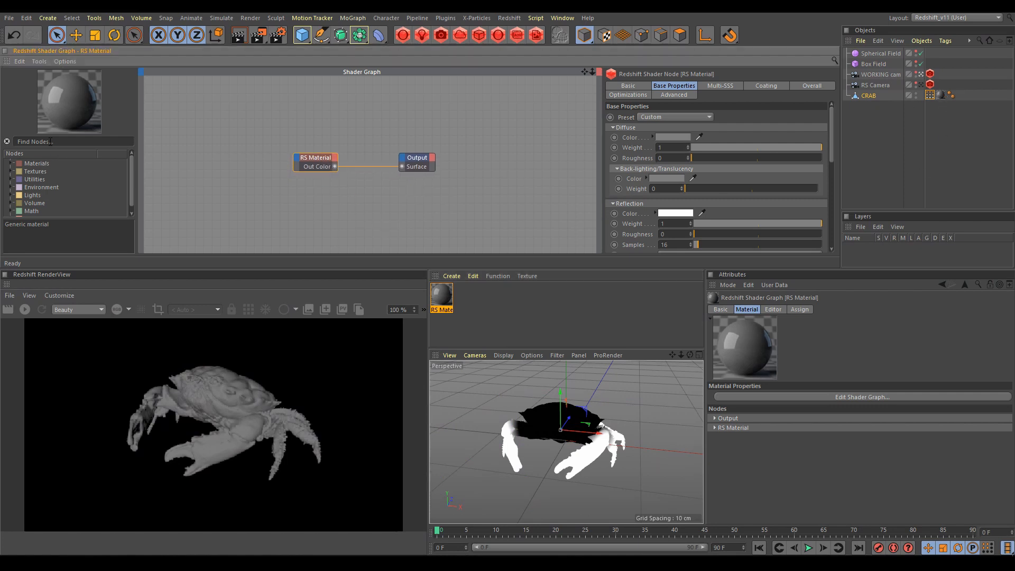
{"action": "type", "text": "verte"}
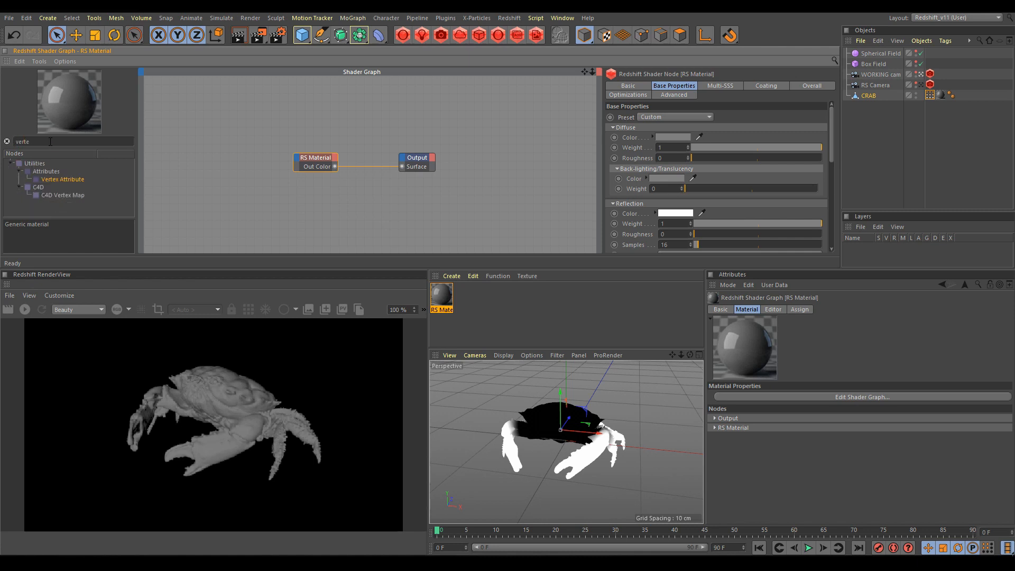
{"action": "type", "text": "x"}
{"action": "left_click_drag", "start_coordinate": [211, 163], "coordinate": [319, 127]}
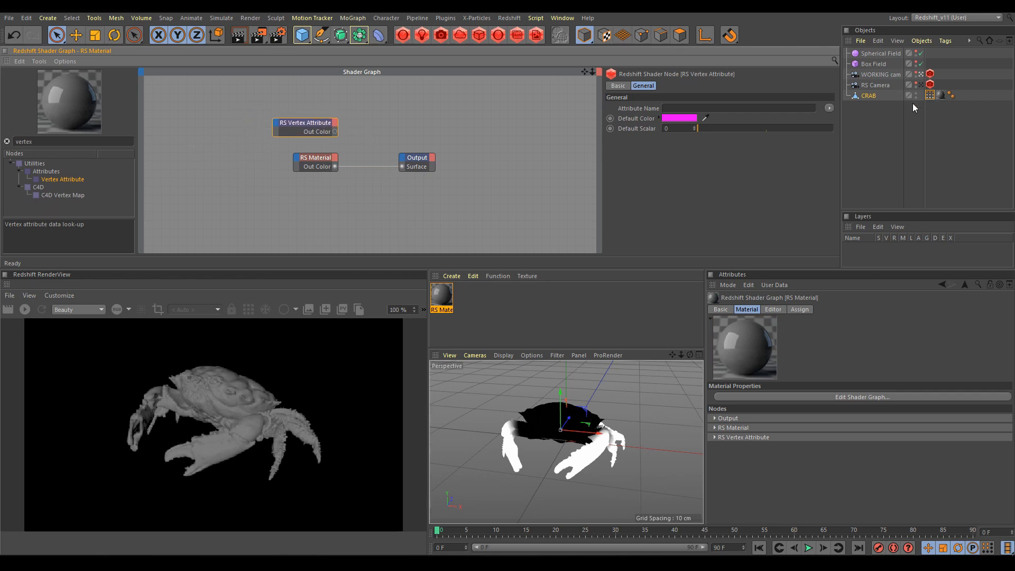
Assign the crab's LEGS vertex color tag as the Attribute Name of the RS Vertex Attribute node
{"action": "left_click", "coordinate": [929, 95]}
{"action": "left_click", "coordinate": [717, 309]}
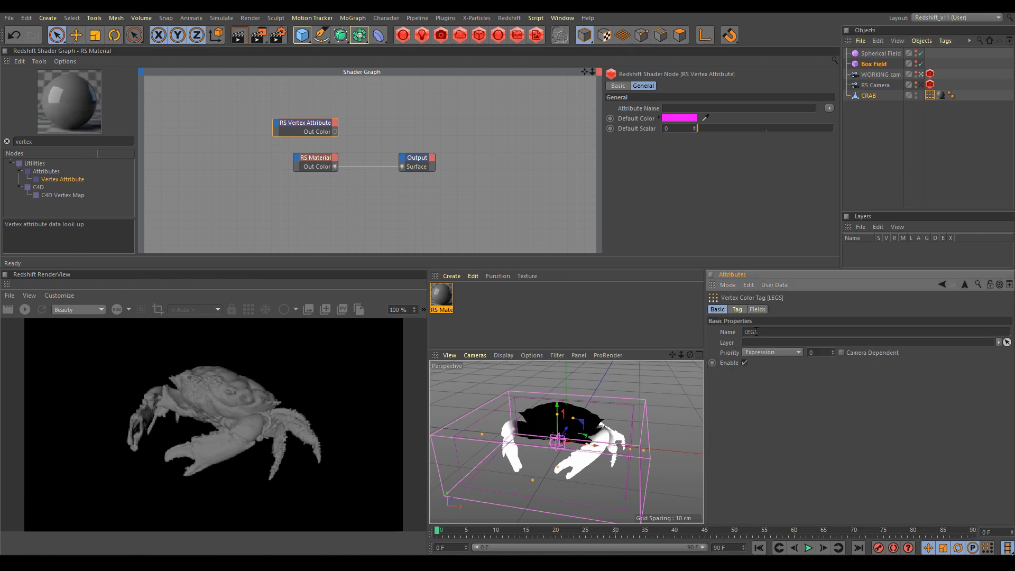
{"action": "left_click", "coordinate": [930, 95]}
{"action": "left_click_drag", "start_coordinate": [932, 97], "coordinate": [685, 111]}
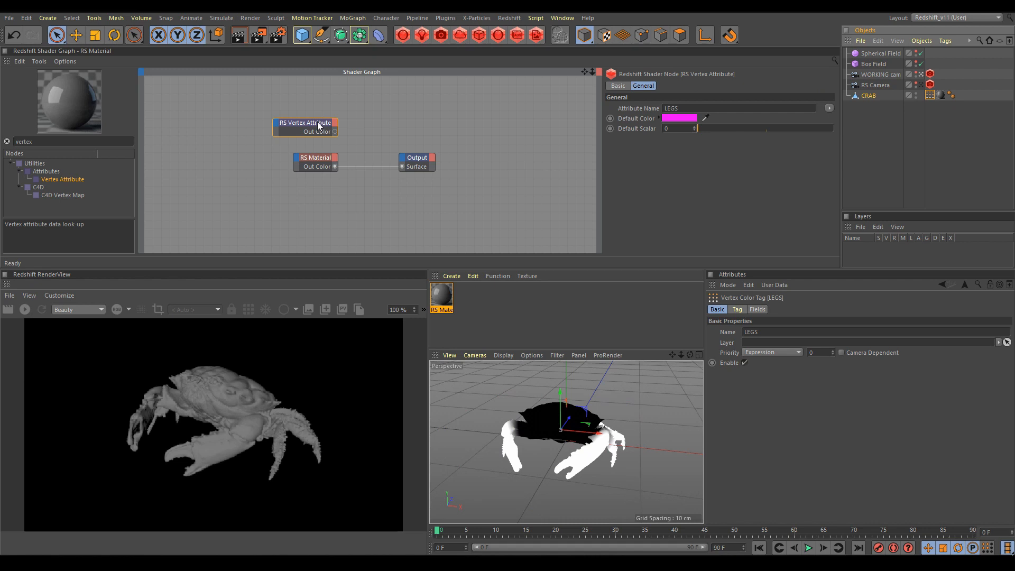
Connect the Vertex Attribute's Out Color to the Output's Surface and start the live Redshift render
{"action": "left_click_drag", "start_coordinate": [334, 132], "coordinate": [401, 166]}
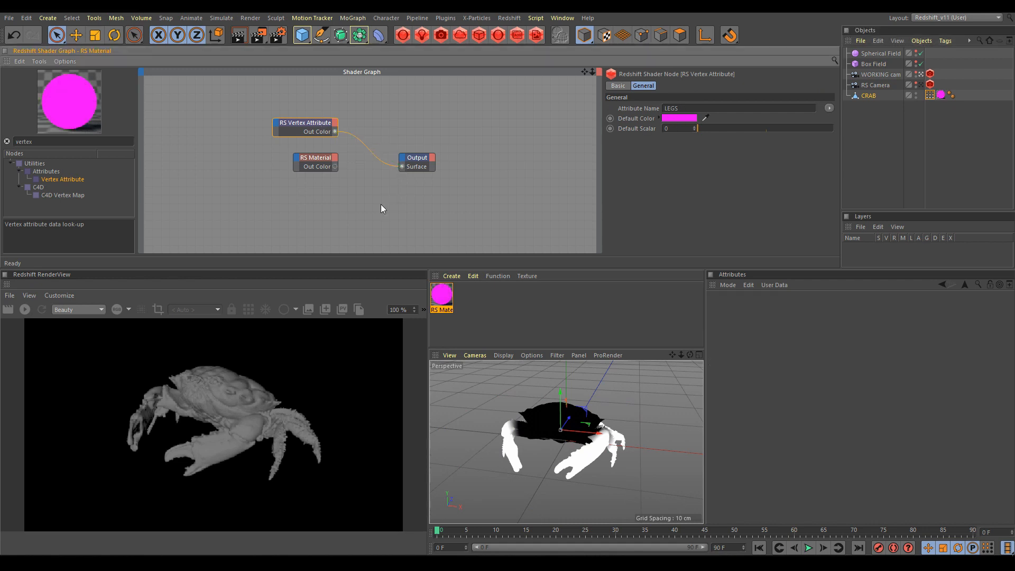
{"action": "left_click", "coordinate": [23, 310]}
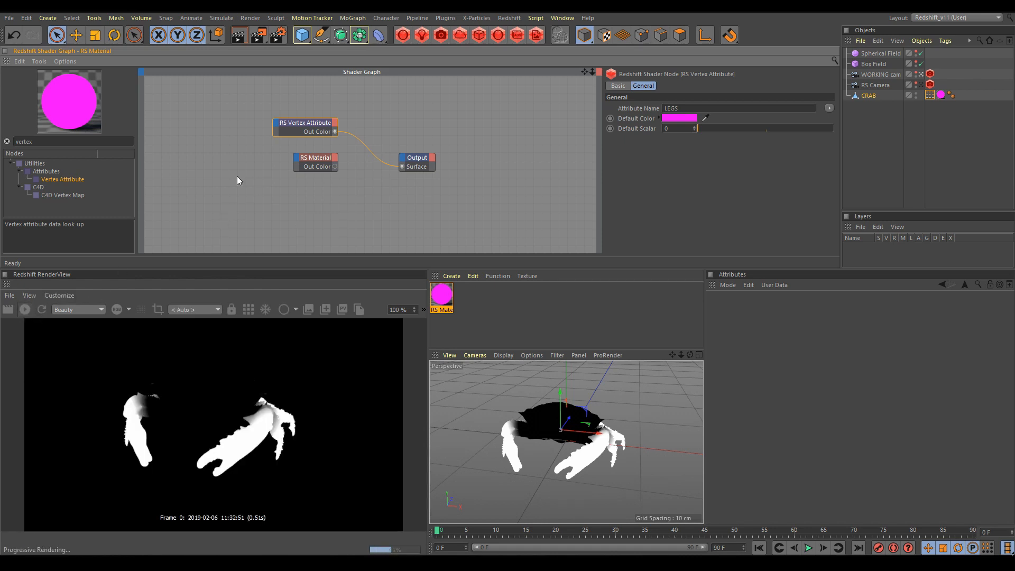
Turn off the Status and Render Info displays in the Redshift RenderView
{"action": "left_click", "coordinate": [31, 297]}
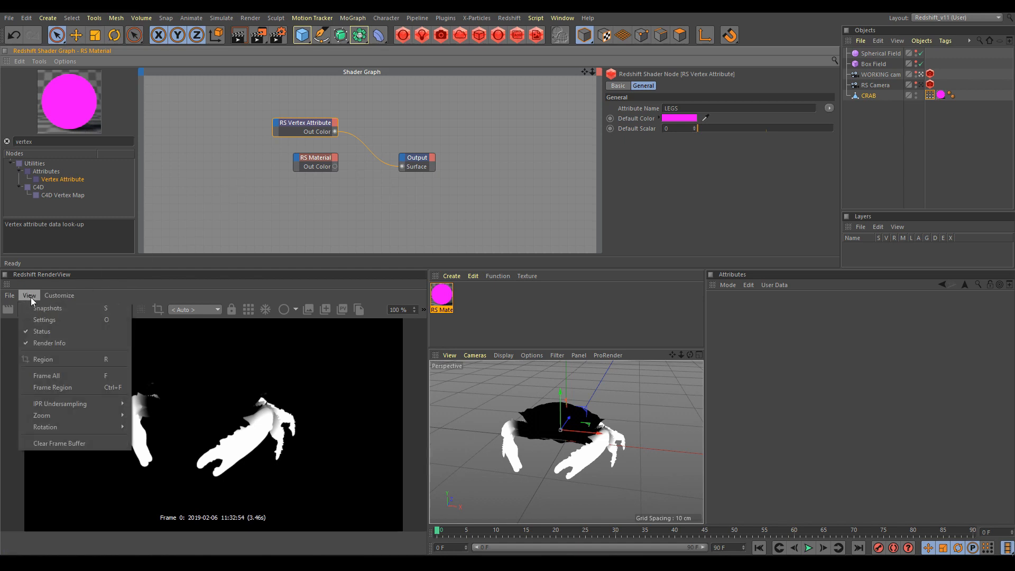
{"action": "left_click", "coordinate": [43, 331]}
{"action": "left_click", "coordinate": [29, 295]}
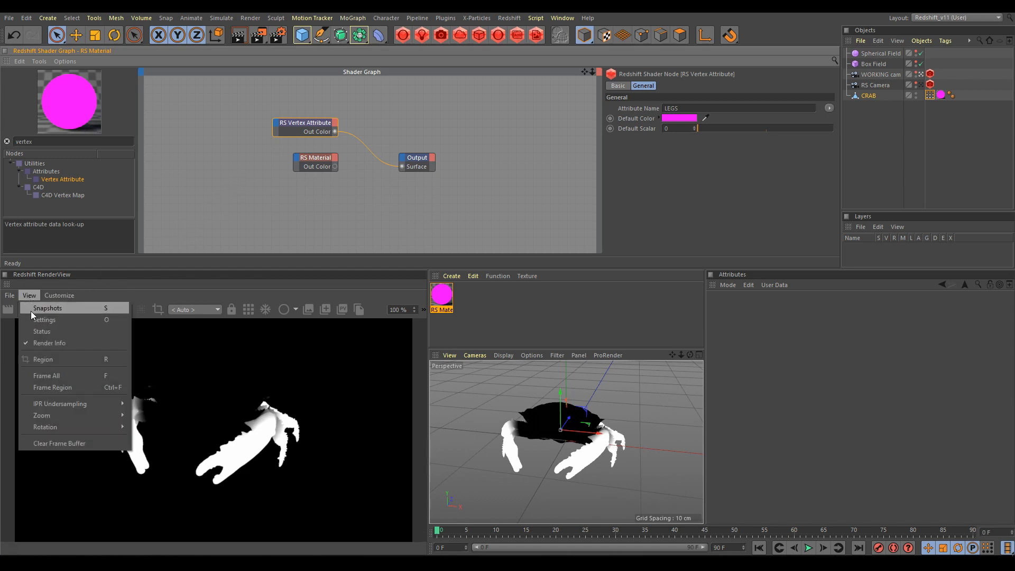
{"action": "left_click", "coordinate": [35, 343]}
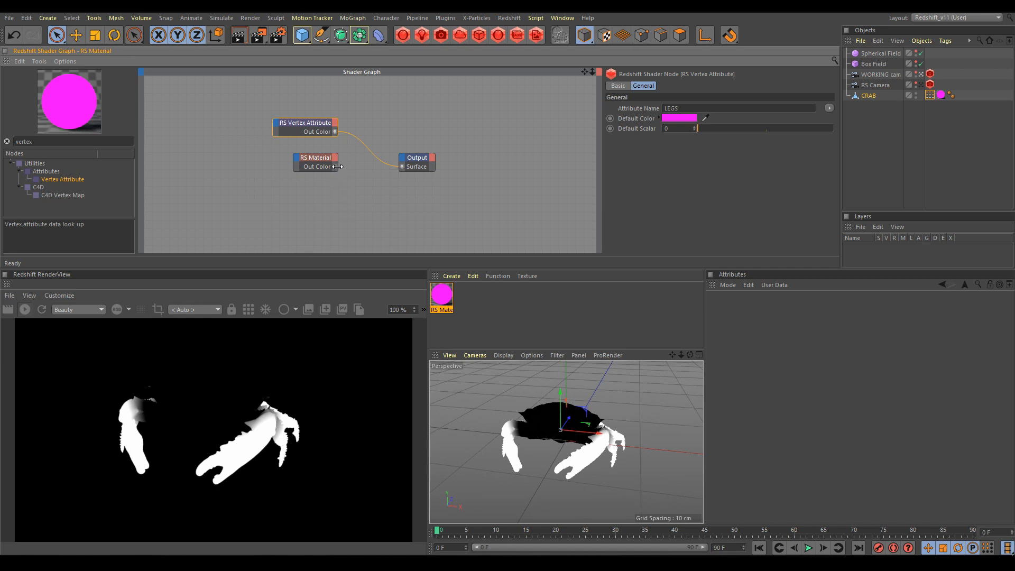
Reconnect the RS Material's Out Color to the Output's Surface, then search the nodes for "state" and add a State node
{"action": "left_click_drag", "start_coordinate": [402, 166], "coordinate": [401, 166]}
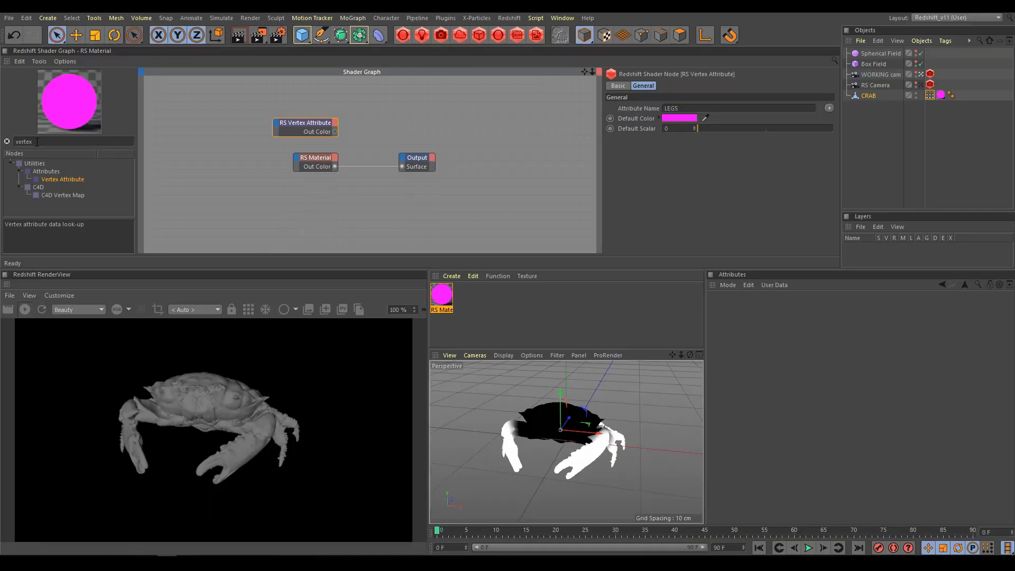
{"action": "left_click_drag", "start_coordinate": [37, 142], "coordinate": [12, 144]}
{"action": "type", "text": "state"}
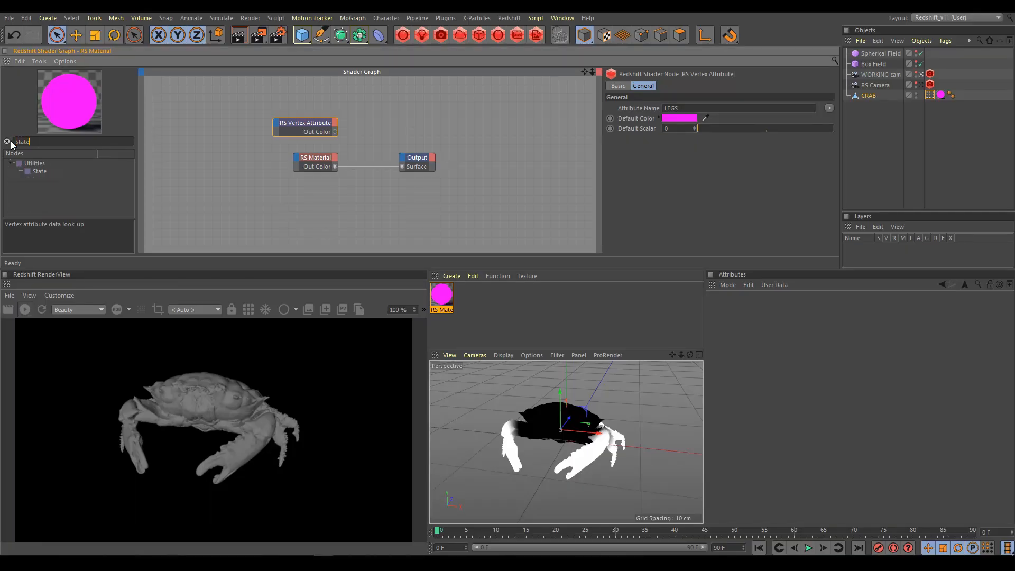
{"action": "left_click", "coordinate": [39, 171]}
{"action": "left_click_drag", "start_coordinate": [233, 193], "coordinate": [222, 191]}
Add AO and Curvature nodes to the graph and space them out in a column below the State node
{"action": "left_click_drag", "start_coordinate": [34, 142], "coordinate": [7, 144]}
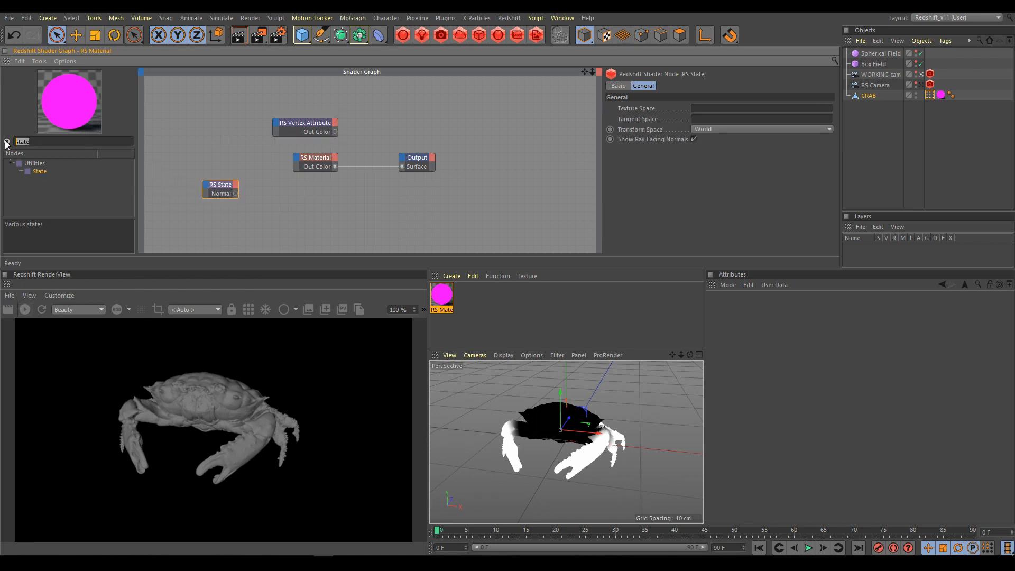
{"action": "type", "text": "ao"}
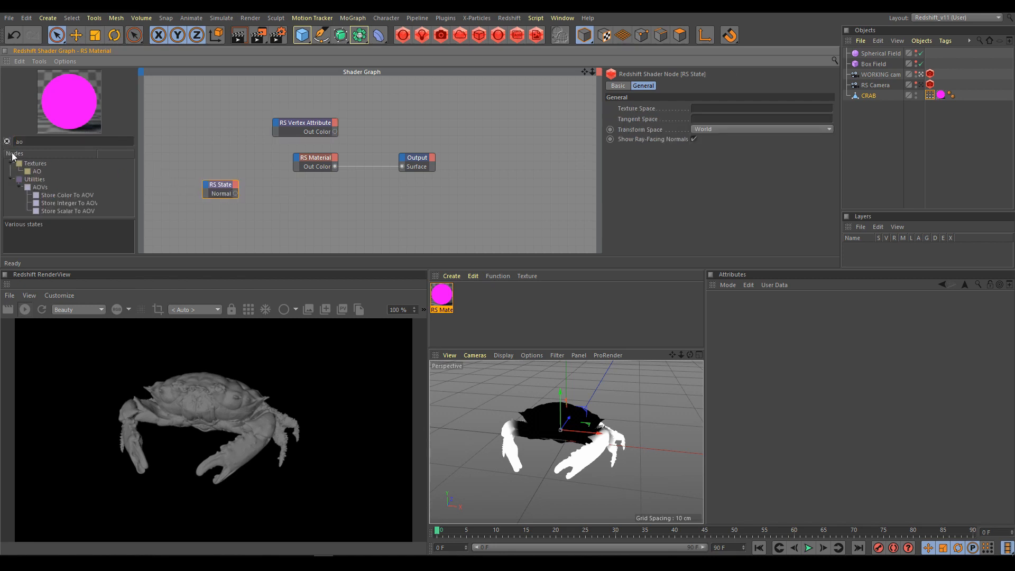
{"action": "left_click_drag", "start_coordinate": [40, 173], "coordinate": [222, 219]}
{"action": "left_click_drag", "start_coordinate": [25, 142], "coordinate": [6, 143]}
{"action": "type", "text": "curva"}
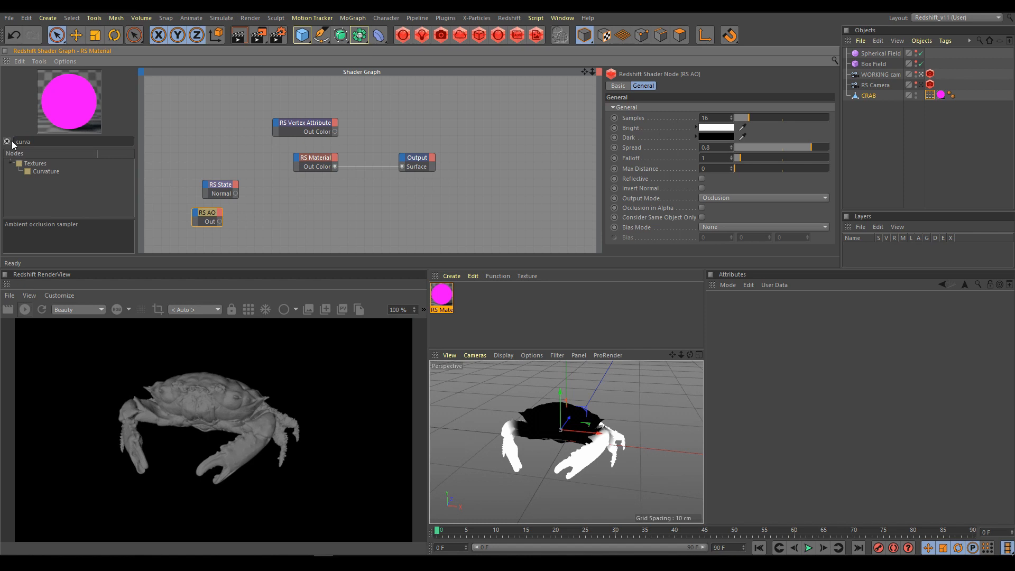
{"action": "left_click_drag", "start_coordinate": [45, 178], "coordinate": [199, 236]}
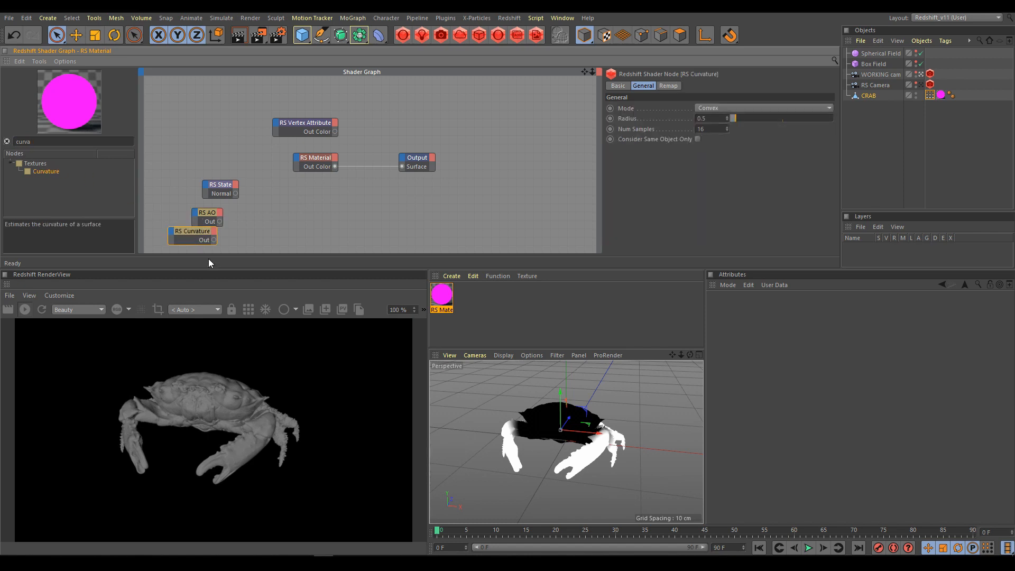
{"action": "left_click_drag", "start_coordinate": [223, 187], "coordinate": [204, 166]}
{"action": "left_click_drag", "start_coordinate": [208, 217], "coordinate": [200, 201]}
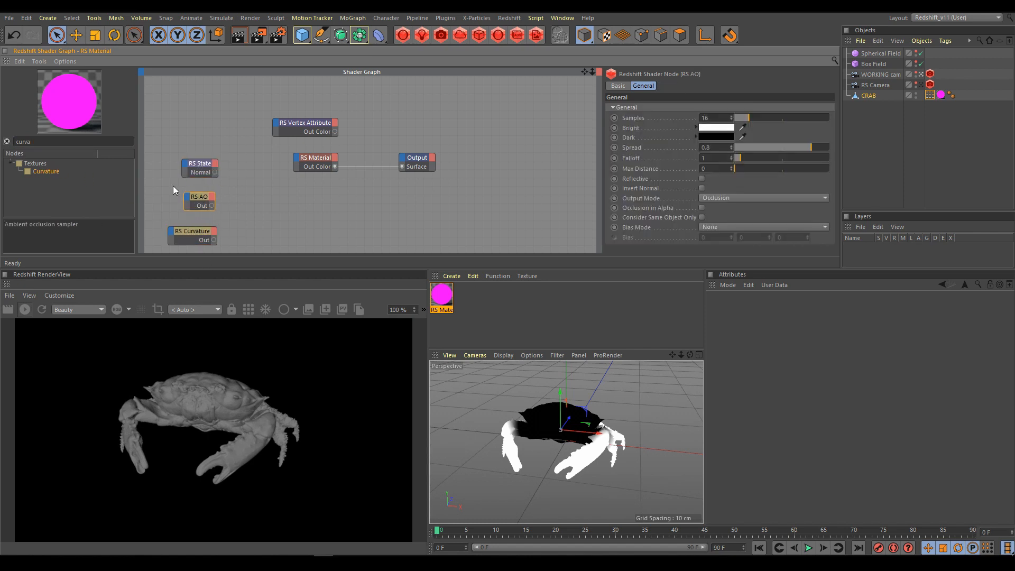
Search the nodes for "range" and add a Vector Change Range node between the State node and the RS Material, making room for it
{"action": "left_click", "coordinate": [10, 140]}
{"action": "type", "text": "range"}
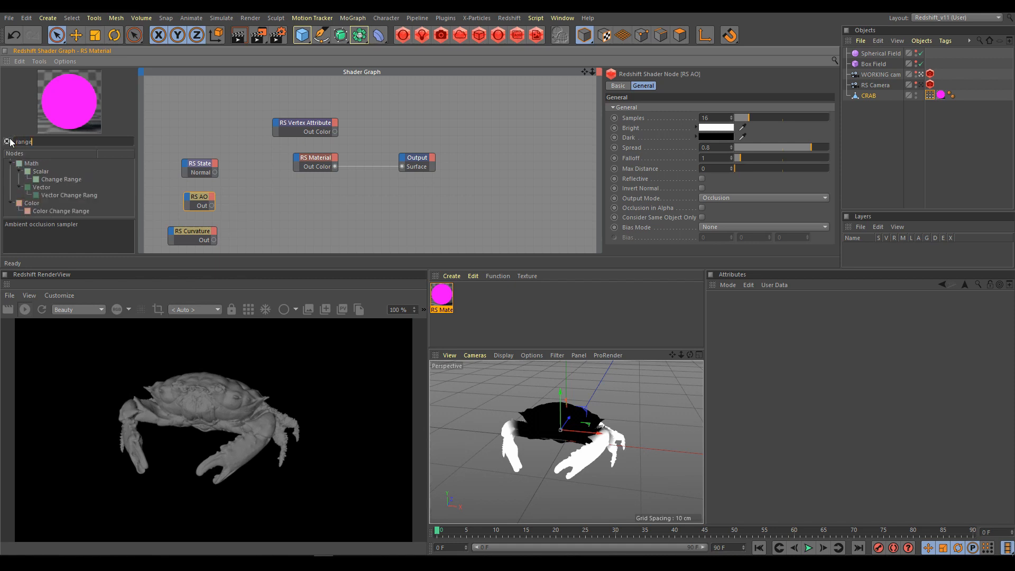
{"action": "left_click_drag", "start_coordinate": [70, 195], "coordinate": [249, 164]}
{"action": "left_click_drag", "start_coordinate": [476, 110], "coordinate": [269, 178]}
{"action": "left_click_drag", "start_coordinate": [324, 160], "coordinate": [429, 160]}
{"action": "left_click", "coordinate": [433, 180]}
{"action": "left_click_drag", "start_coordinate": [366, 156], "coordinate": [280, 154]}
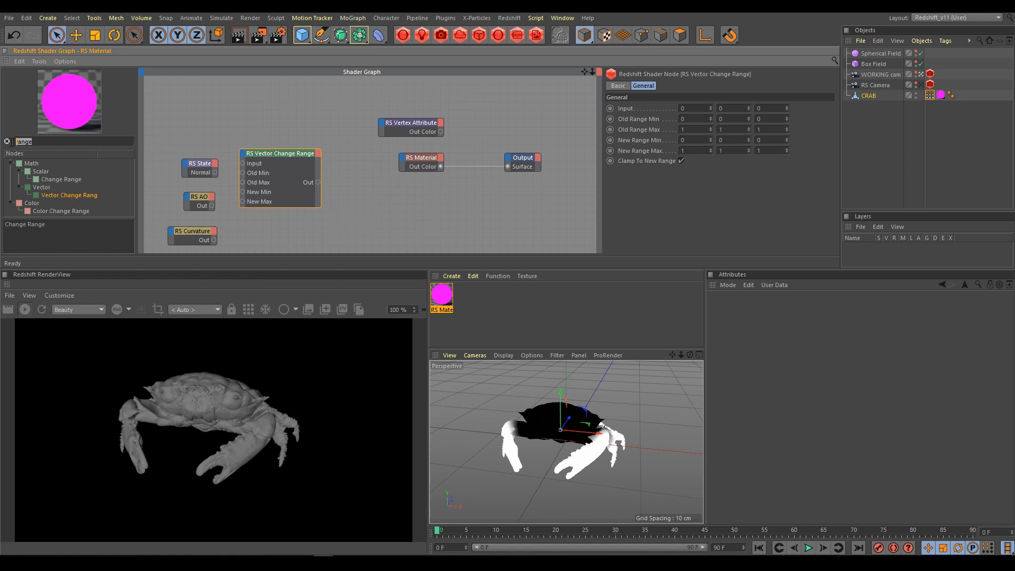
Add a Material Blender node below the Output and connect the RS Material's Out Color to its Base Color
{"action": "left_click", "coordinate": [8, 142]}
{"action": "type", "text": "blen"}
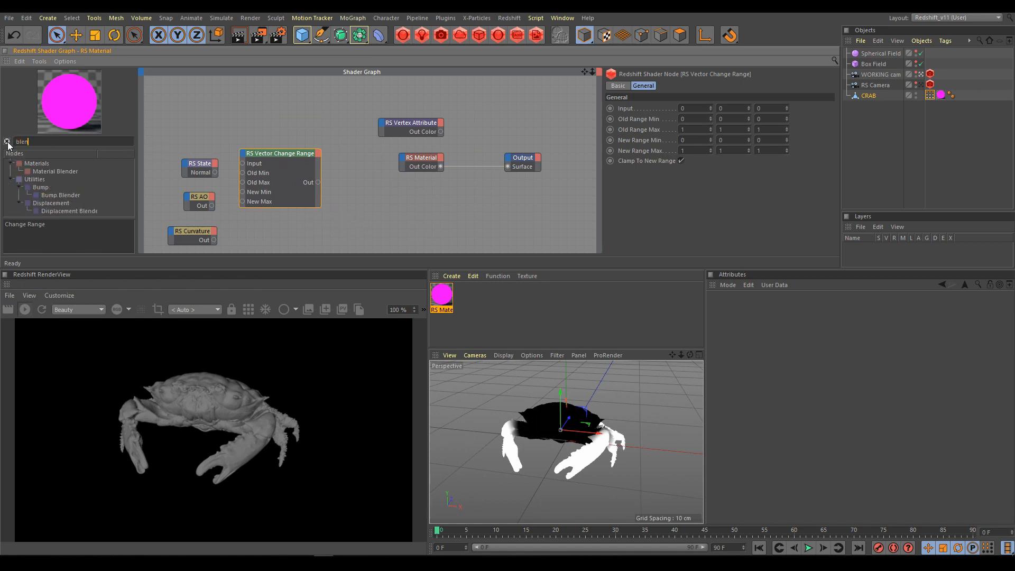
{"action": "left_click", "coordinate": [69, 171]}
{"action": "left_click_drag", "start_coordinate": [389, 205], "coordinate": [490, 195]}
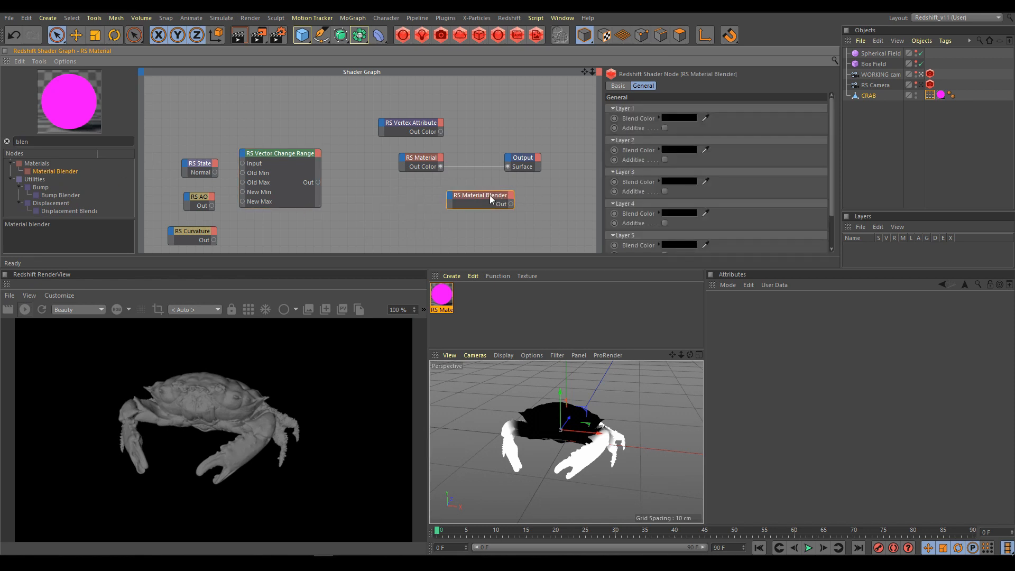
{"action": "left_click_drag", "start_coordinate": [527, 158], "coordinate": [558, 159]}
{"action": "left_click_drag", "start_coordinate": [440, 167], "coordinate": [449, 199]}
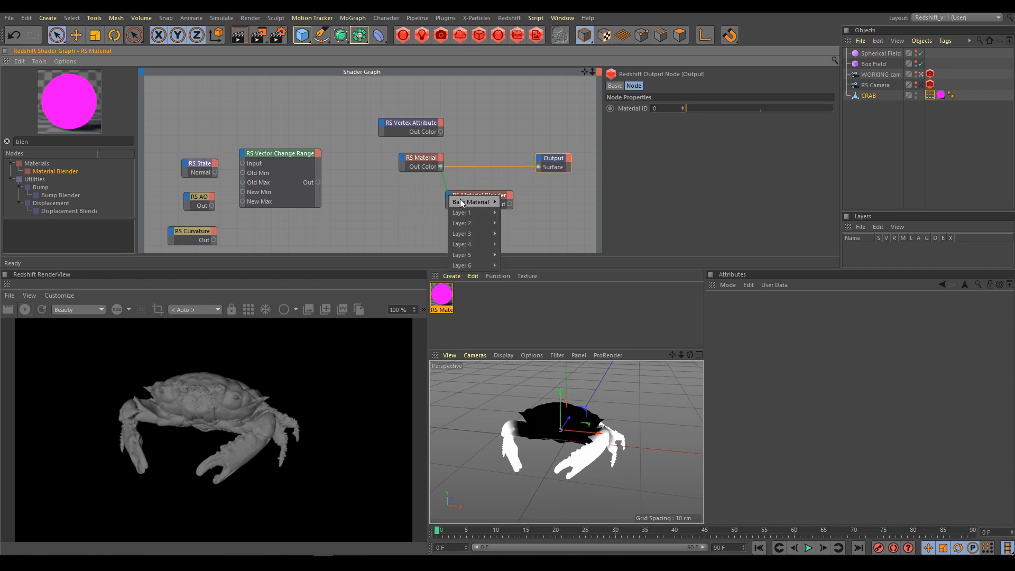
{"action": "left_click", "coordinate": [510, 202]}
Place the Vertex Attribute below the RS Material, move the Output away from the Material Blender and make the blender node taller
{"action": "left_click_drag", "start_coordinate": [429, 161], "coordinate": [392, 216]}
{"action": "left_click_drag", "start_coordinate": [554, 164], "coordinate": [576, 160]}
{"action": "left_click_drag", "start_coordinate": [485, 191], "coordinate": [486, 175]}
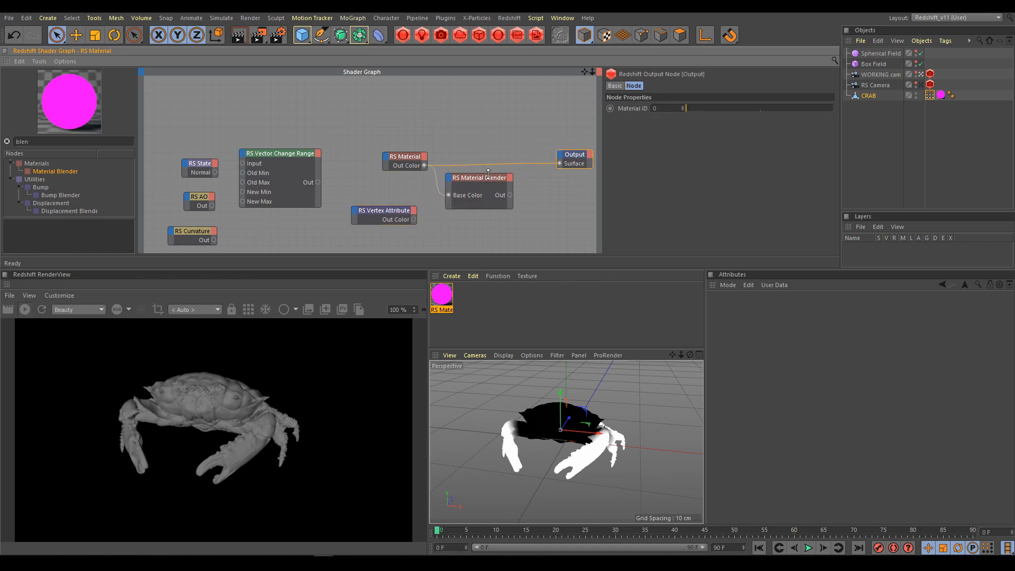
{"action": "left_click_drag", "start_coordinate": [479, 210], "coordinate": [478, 220]}
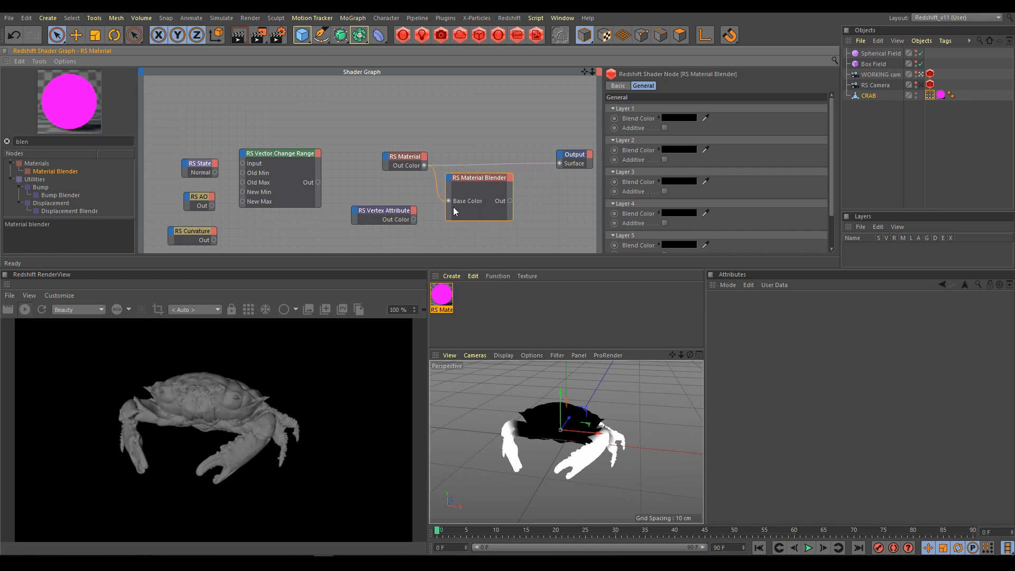
{"action": "left_click_drag", "start_coordinate": [387, 212], "coordinate": [388, 226]}
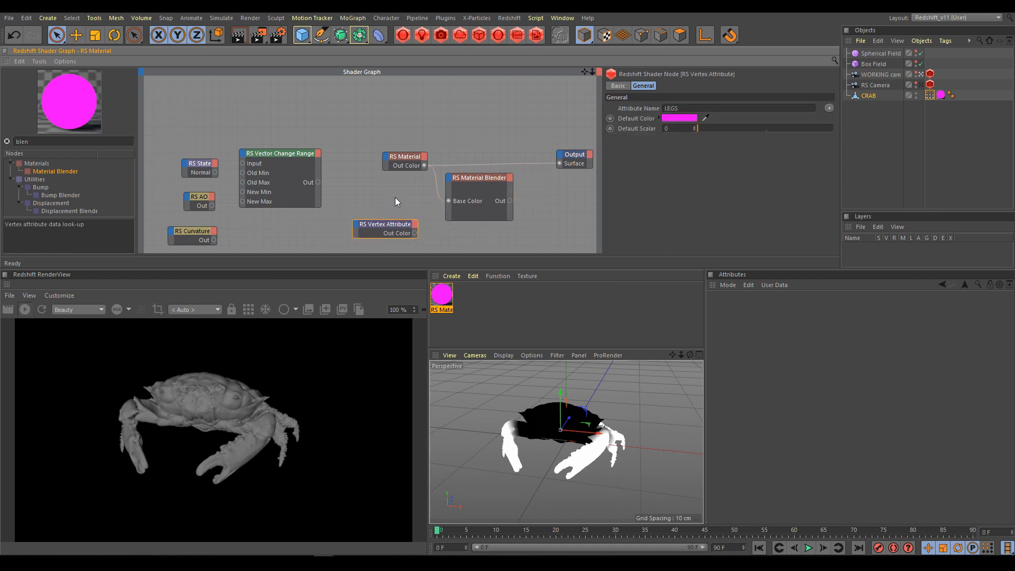
Duplicate the RS Material into the Material Blender's Layer Color 1 and connect the Vertex Attribute's Out Color to Blend Color 1
{"action": "left_click_drag", "start_coordinate": [413, 159], "coordinate": [465, 194]}
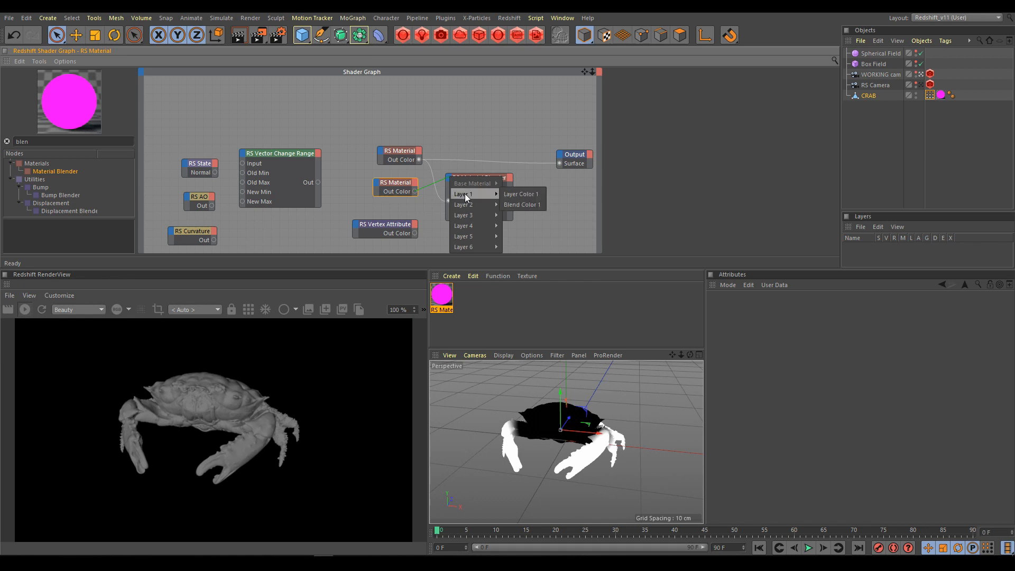
{"action": "left_click", "coordinate": [522, 193]}
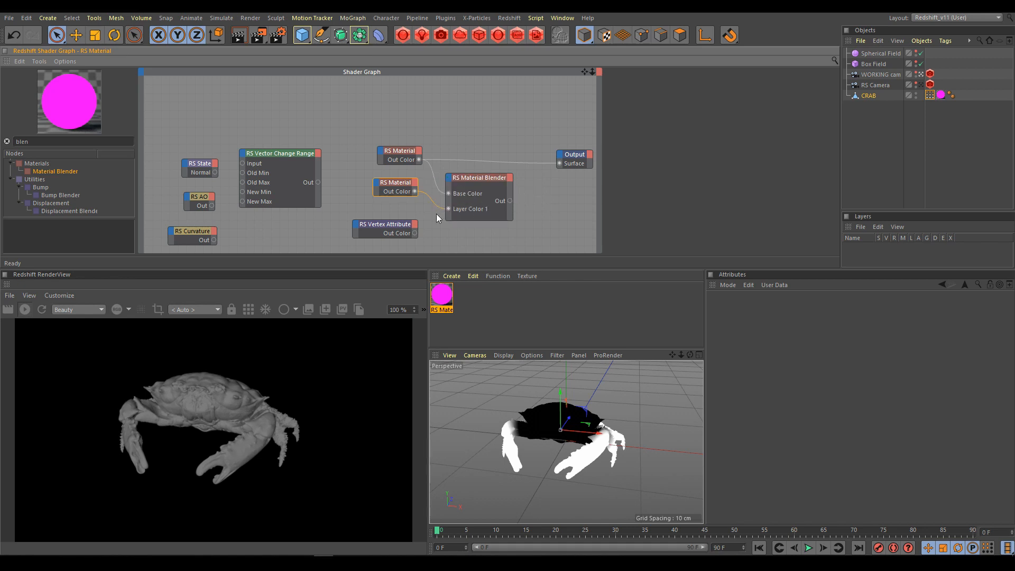
{"action": "left_click", "coordinate": [397, 227]}
{"action": "left_click_drag", "start_coordinate": [414, 233], "coordinate": [468, 195]}
{"action": "mouse_move", "coordinate": [468, 196]}
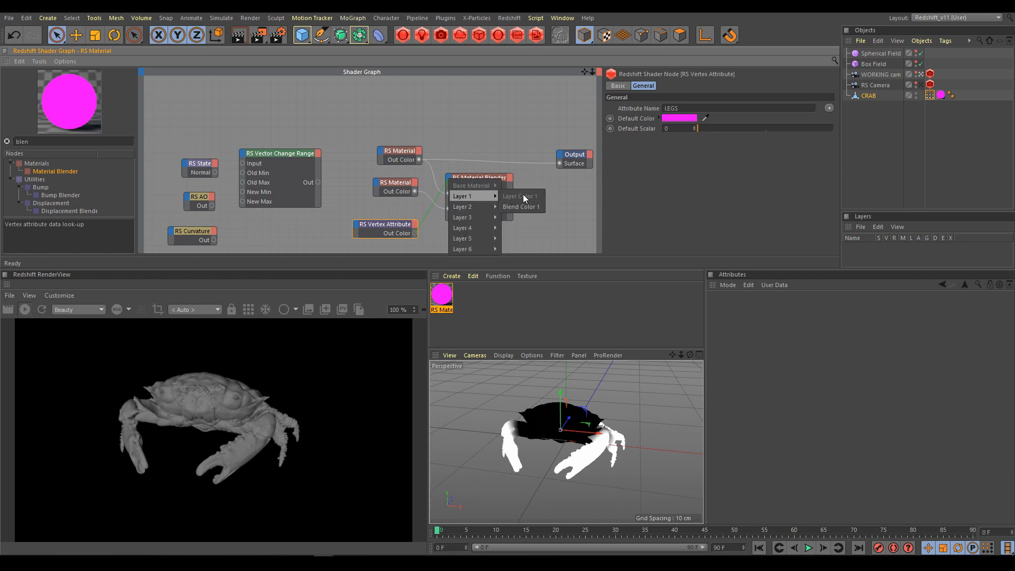
{"action": "left_click", "coordinate": [525, 207]}
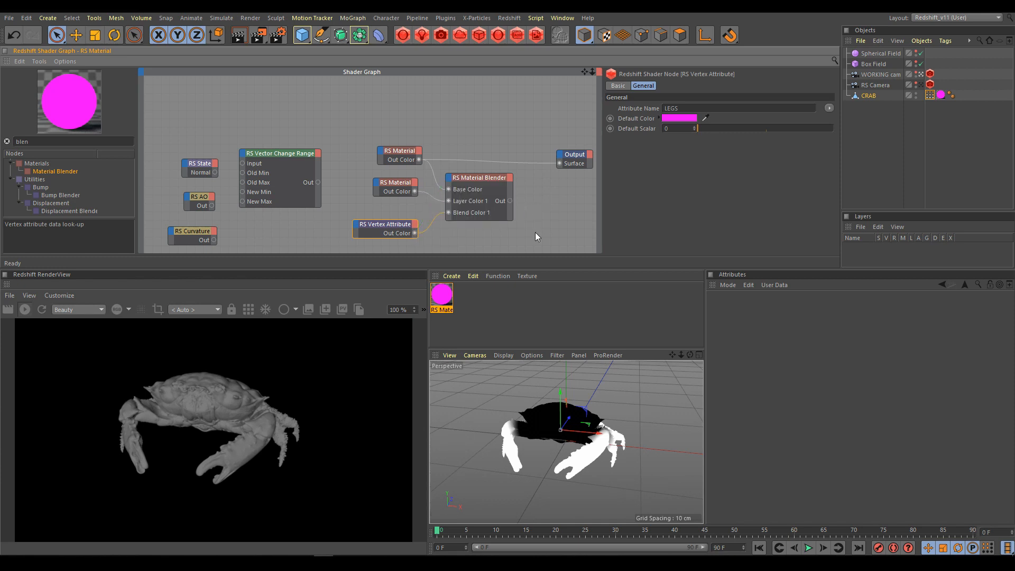
Darken the diffuse color of the RS Material feeding Layer Color 1 to 16% value
{"action": "left_click", "coordinate": [400, 187]}
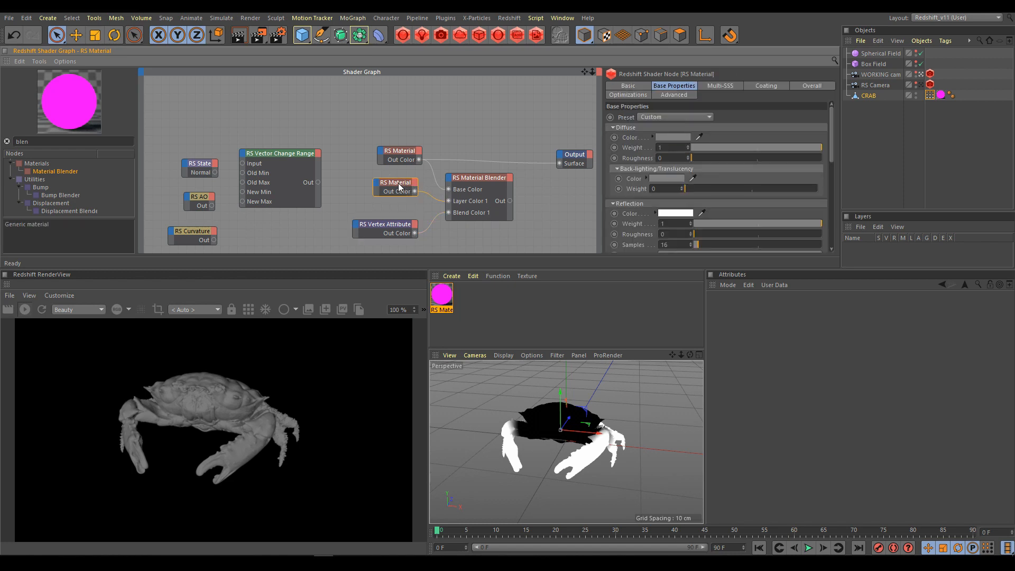
{"action": "left_click", "coordinate": [653, 137]}
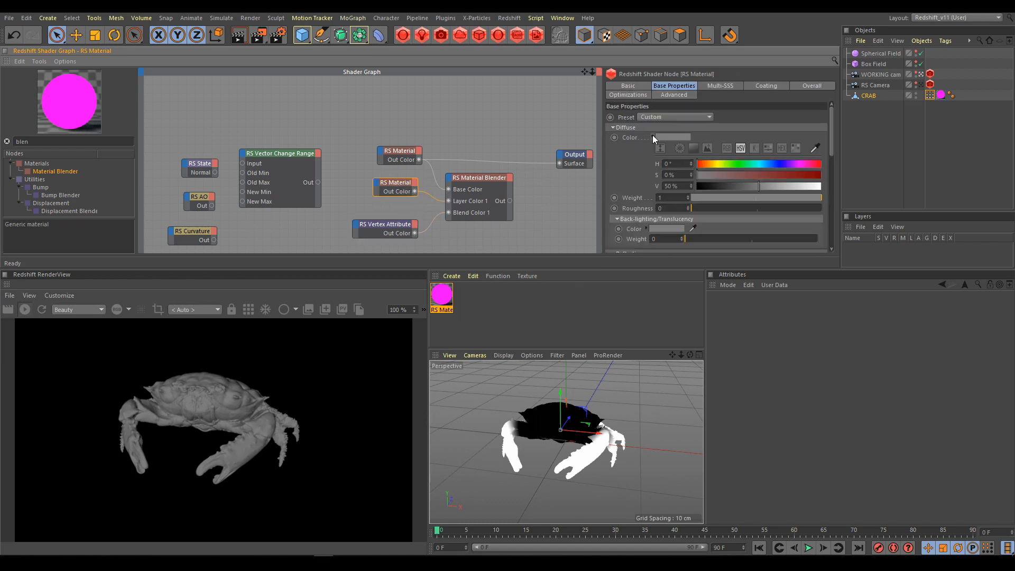
{"action": "left_click_drag", "start_coordinate": [773, 186], "coordinate": [717, 185]}
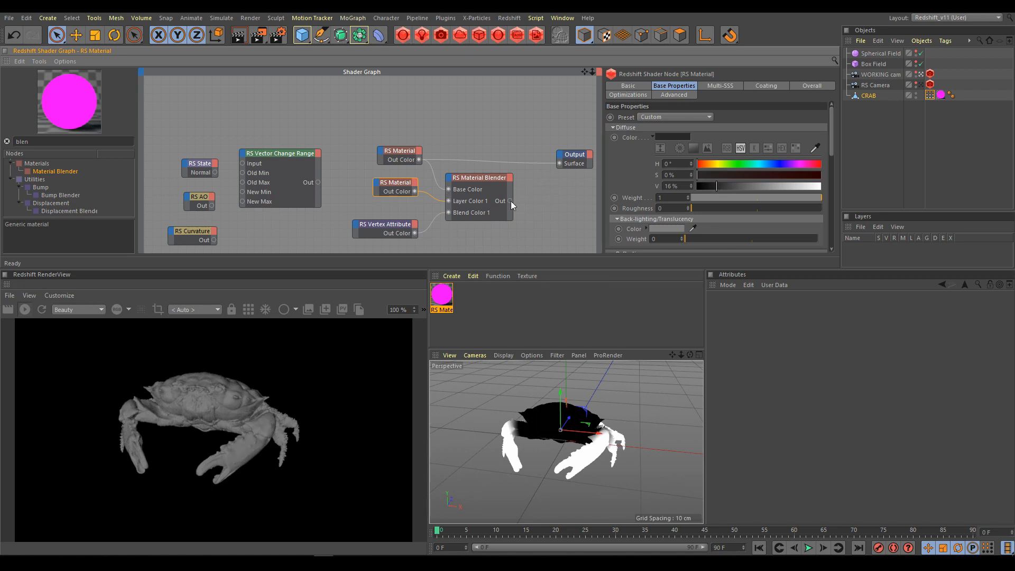
Connect the Material Blender's Out to the Output's Surface and view the scene through the RS Camera
{"action": "left_click_drag", "start_coordinate": [559, 163], "coordinate": [559, 162]}
{"action": "left_click", "coordinate": [921, 86]}
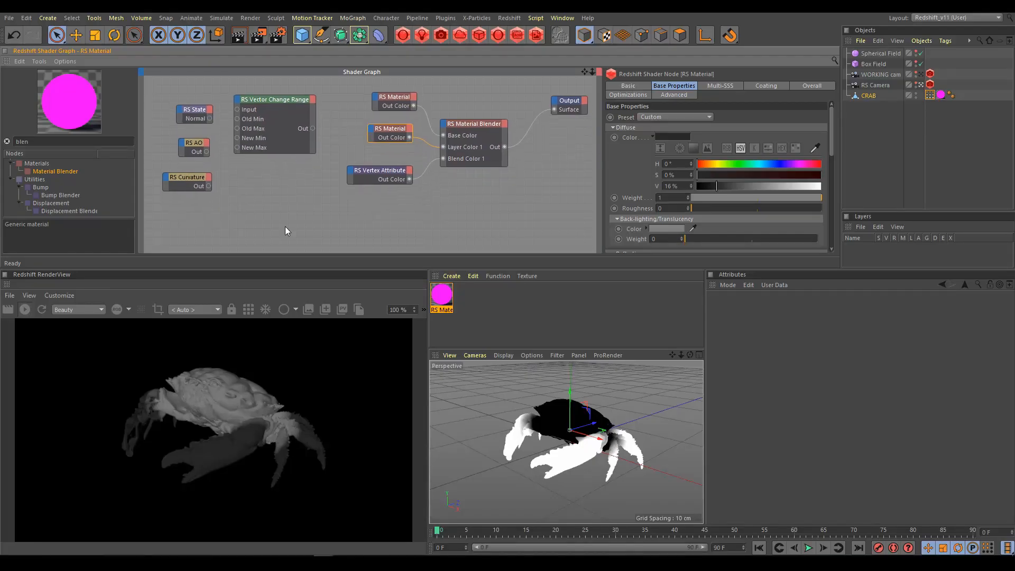
Duplicate the base RS Material into the blender's Layer Color 2 and connect the Curvature node's Out to Blend Color 2
{"action": "left_click_drag", "start_coordinate": [202, 186], "coordinate": [375, 212]}
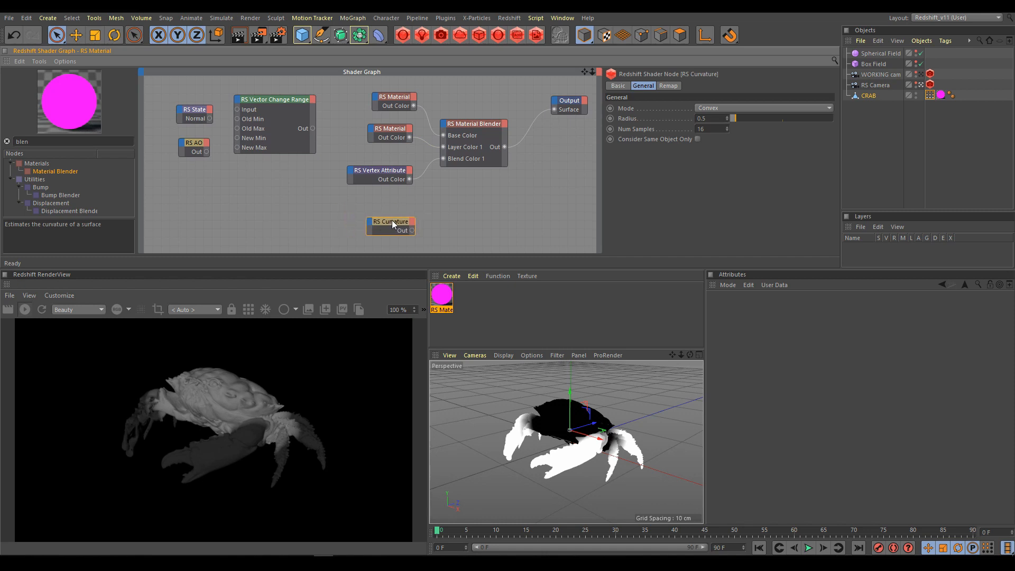
{"action": "left_click", "coordinate": [395, 103]}
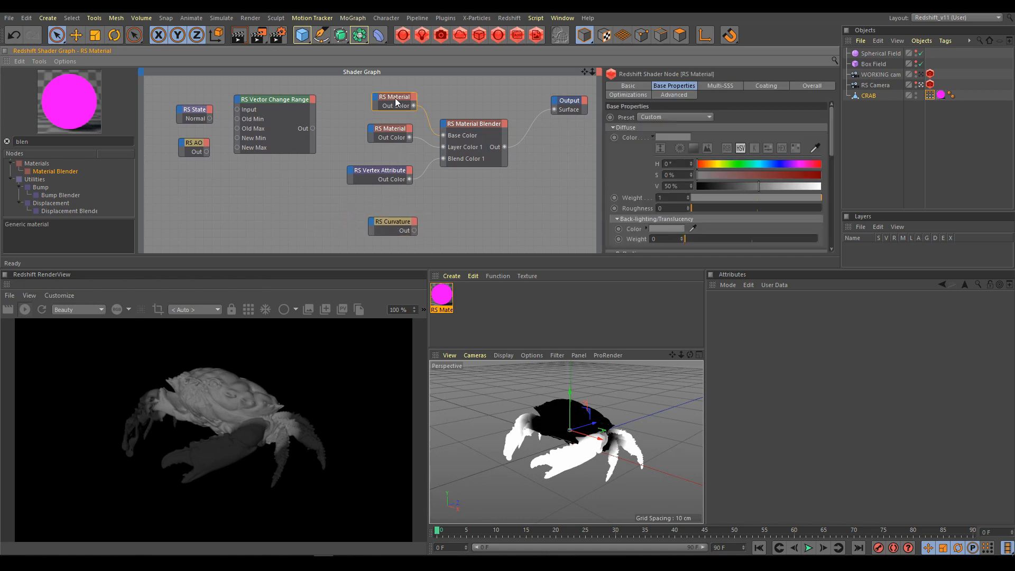
{"action": "left_click_drag", "start_coordinate": [401, 103], "coordinate": [445, 122], "text": "ctrl"}
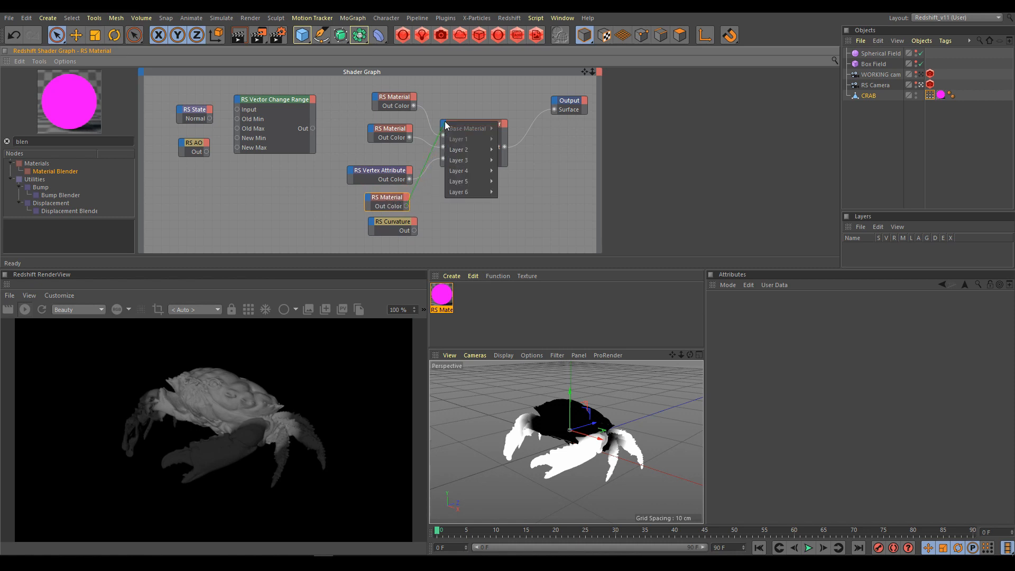
{"action": "mouse_move", "coordinate": [461, 150]}
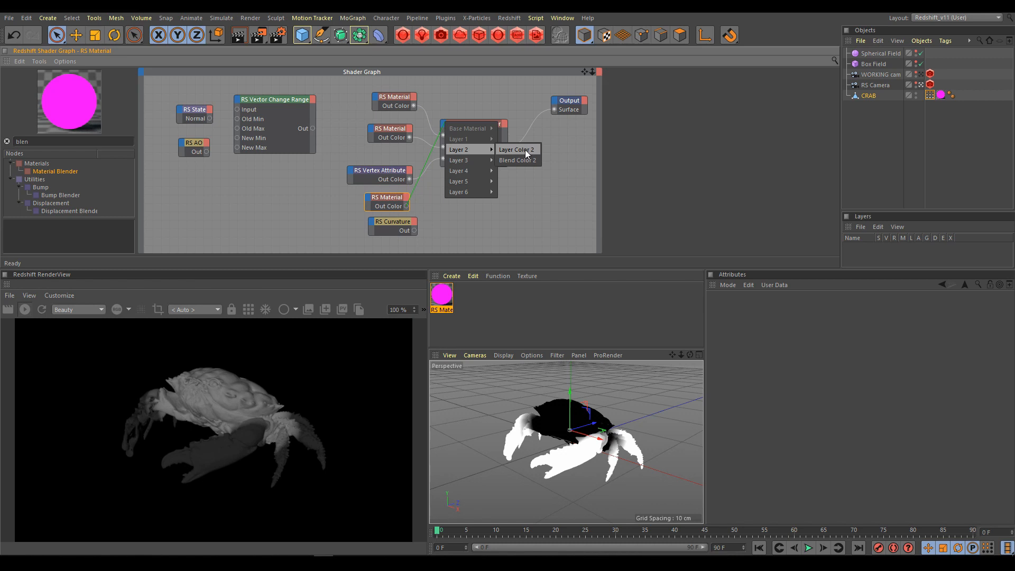
{"action": "left_click_drag", "start_coordinate": [525, 150], "coordinate": [524, 150]}
{"action": "left_click_drag", "start_coordinate": [414, 230], "coordinate": [445, 121]}
{"action": "mouse_move", "coordinate": [461, 151]}
{"action": "left_click", "coordinate": [521, 160]}
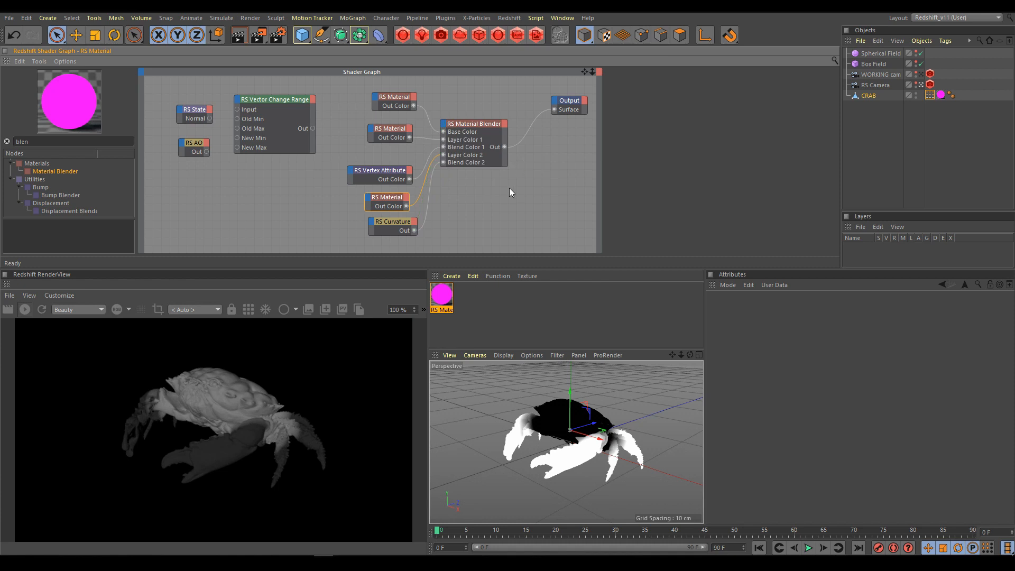
Rearrange the Material Blender, the Output and the connected material and mask nodes, shifting them away from the Vector Change Range
{"action": "left_click", "coordinate": [484, 157]}
{"action": "left_click_drag", "start_coordinate": [483, 124], "coordinate": [513, 137]}
{"action": "left_click_drag", "start_coordinate": [572, 102], "coordinate": [579, 168]}
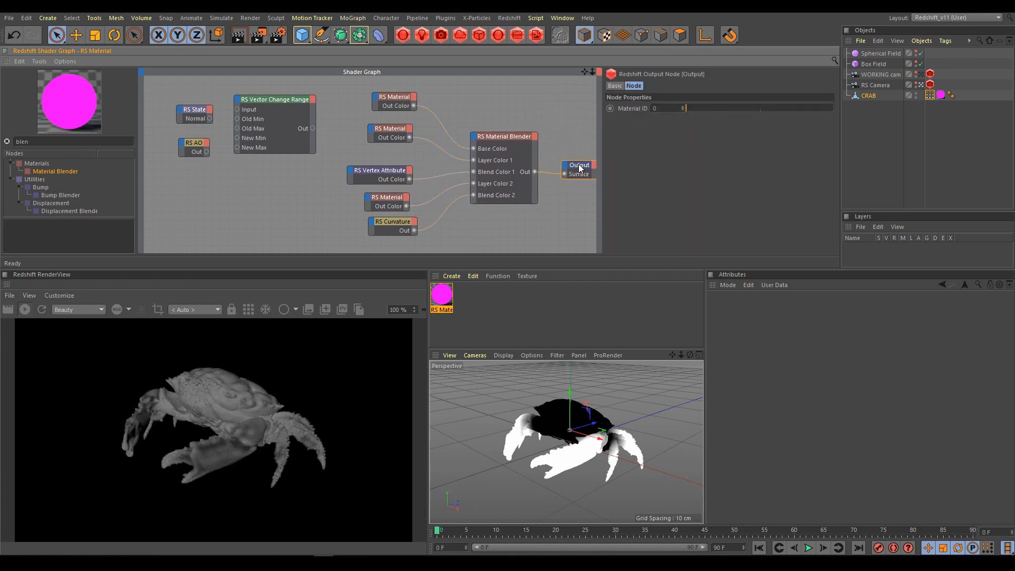
{"action": "left_click_drag", "start_coordinate": [501, 136], "coordinate": [503, 138]}
{"action": "left_click_drag", "start_coordinate": [344, 84], "coordinate": [425, 242]}
{"action": "left_click_drag", "start_coordinate": [396, 104], "coordinate": [434, 106]}
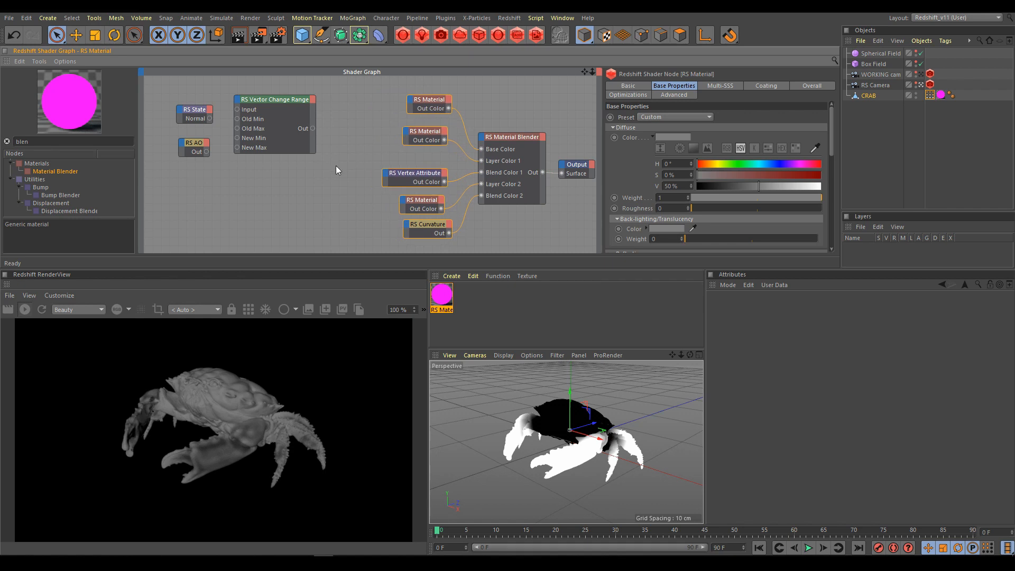
{"action": "left_click", "coordinate": [344, 207]}
Group the blender's inputs in pairs: Layer 1 material with the Vertex Attribute, and Layer 2 material with the Curvature node
{"action": "left_click_drag", "start_coordinate": [429, 138], "coordinate": [425, 160]}
{"action": "left_click_drag", "start_coordinate": [365, 132], "coordinate": [454, 191]}
{"action": "left_click_drag", "start_coordinate": [434, 158], "coordinate": [432, 150]}
{"action": "left_click_drag", "start_coordinate": [374, 198], "coordinate": [459, 248]}
{"action": "mouse_move", "coordinate": [428, 207]}
{"action": "left_mouse_down"}
{"action": "mouse_move", "coordinate": [418, 202]}
{"action": "mouse_move", "coordinate": [432, 203]}
{"action": "left_mouse_up"}
{"action": "left_click", "coordinate": [483, 240]}
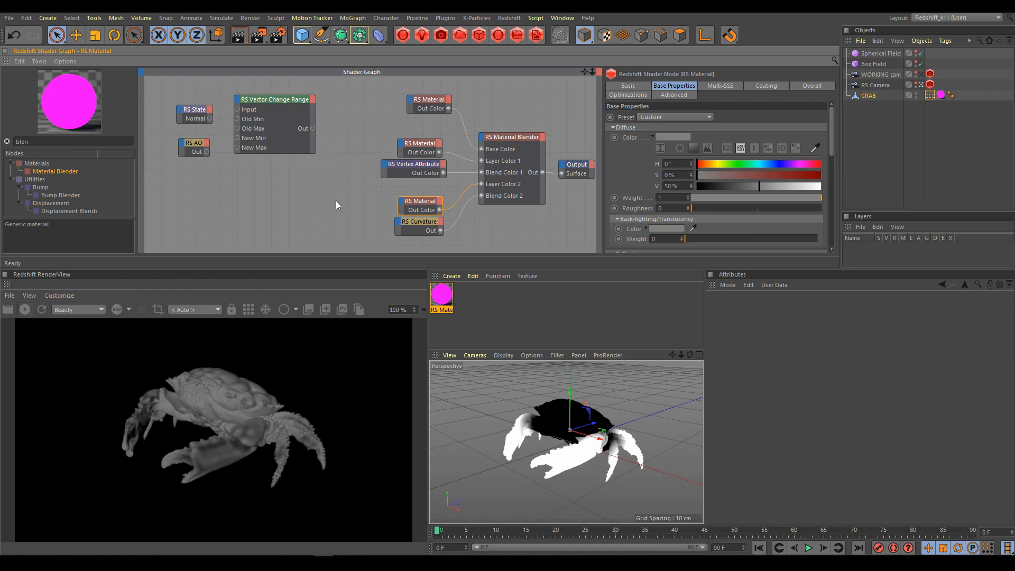
Connect the State node's Normal to the Vector Change Range's Input and set Old Range Min to -1 on all three components
{"action": "left_click_drag", "start_coordinate": [193, 110], "coordinate": [202, 152]}
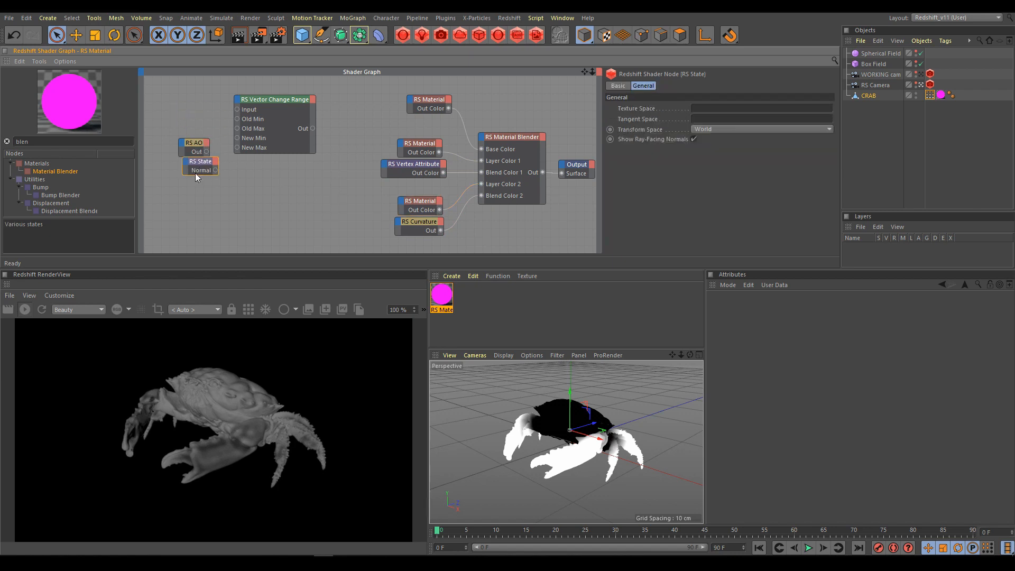
{"action": "left_click_drag", "start_coordinate": [280, 103], "coordinate": [252, 173]}
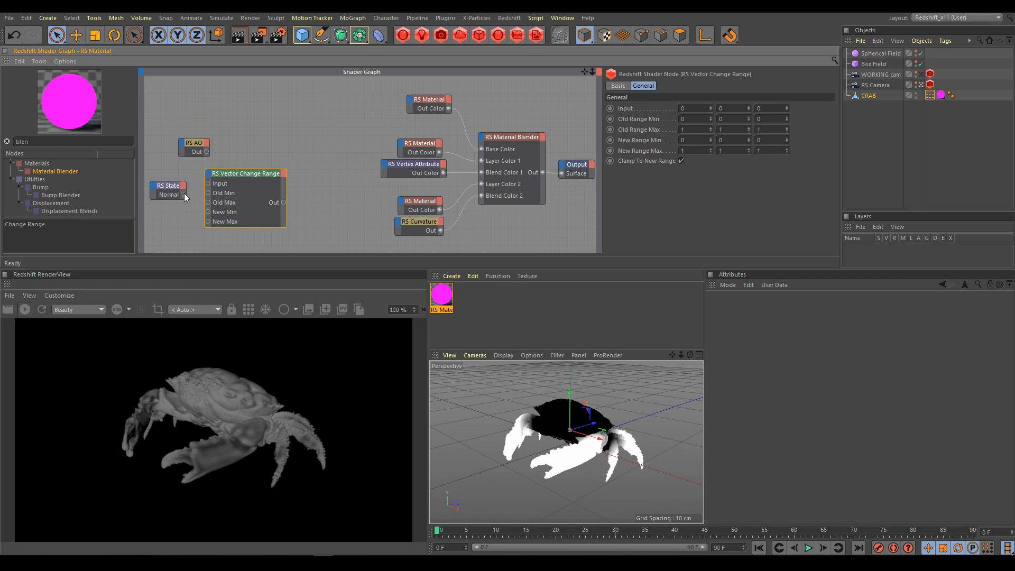
{"action": "left_click_drag", "start_coordinate": [208, 182], "coordinate": [242, 177]}
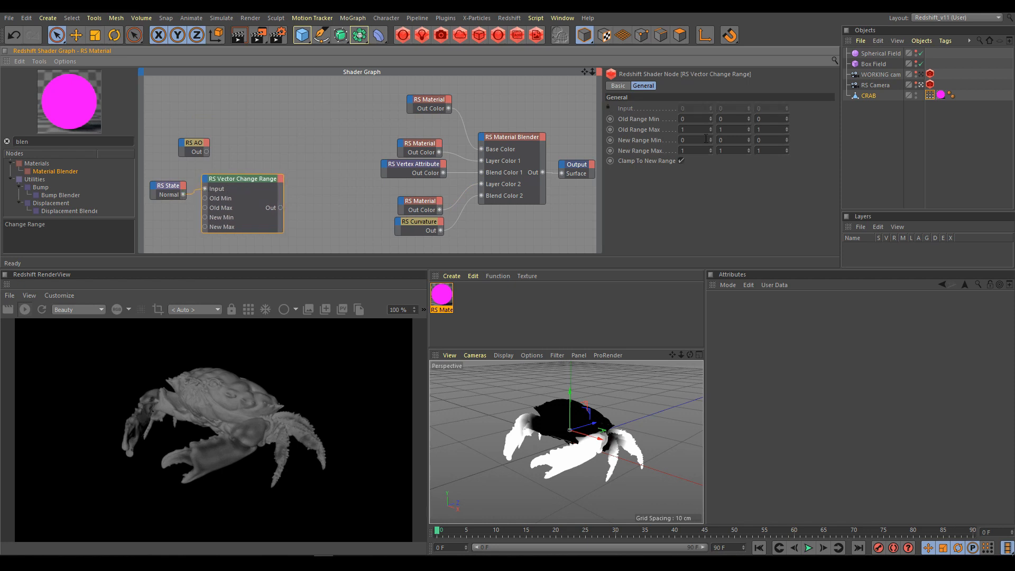
{"action": "left_click", "coordinate": [681, 119]}
{"action": "type", "text": "-1"}
{"action": "key", "text": "Tab"}
{"action": "left_click", "coordinate": [764, 121]}
Add a Ramp node beside the Vector Change Range and move the AO node clear of the State node
{"action": "left_click_drag", "start_coordinate": [32, 142], "coordinate": [15, 142]}
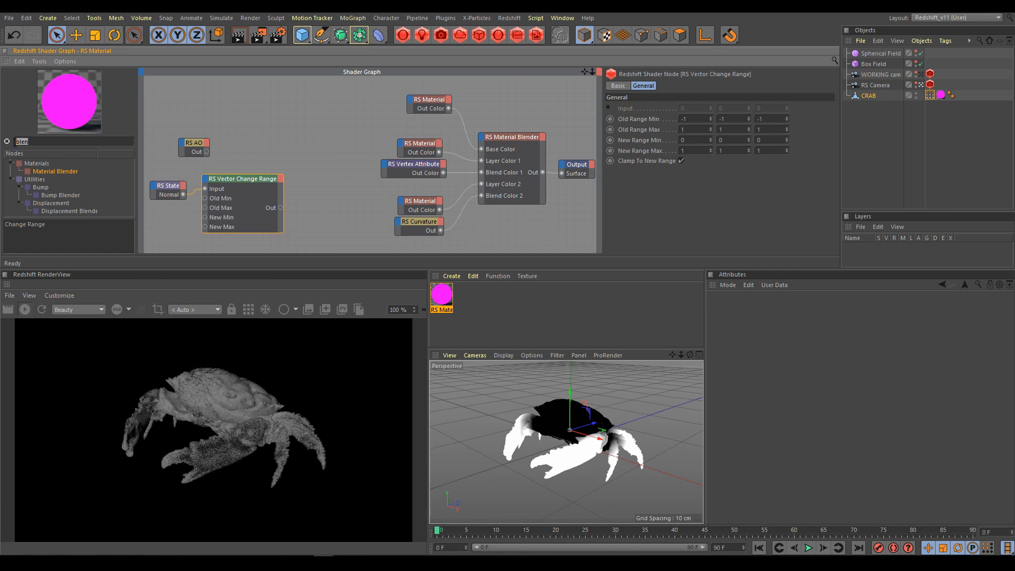
{"action": "type", "text": "ramp"}
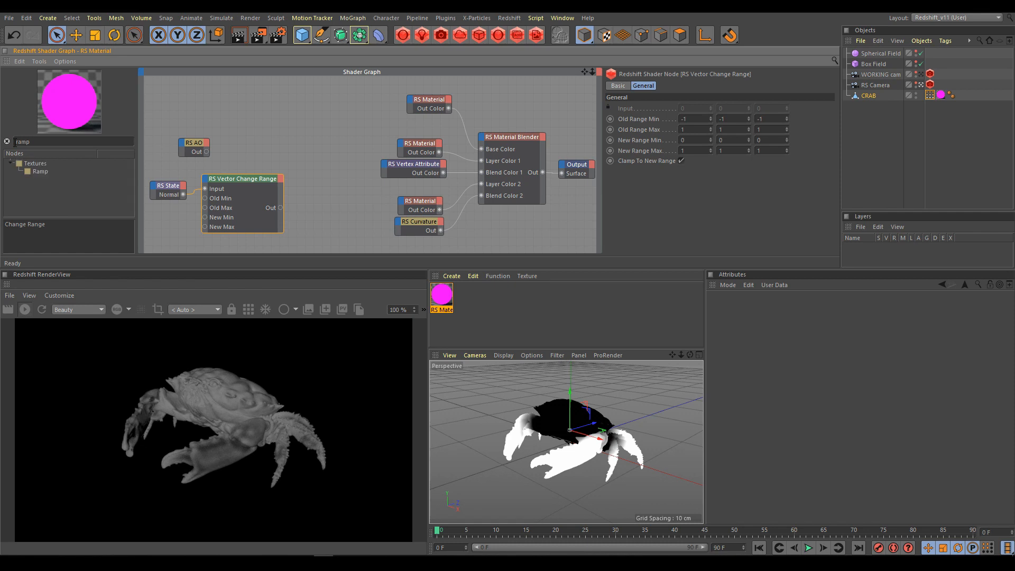
{"action": "left_click_drag", "start_coordinate": [44, 169], "coordinate": [317, 200]}
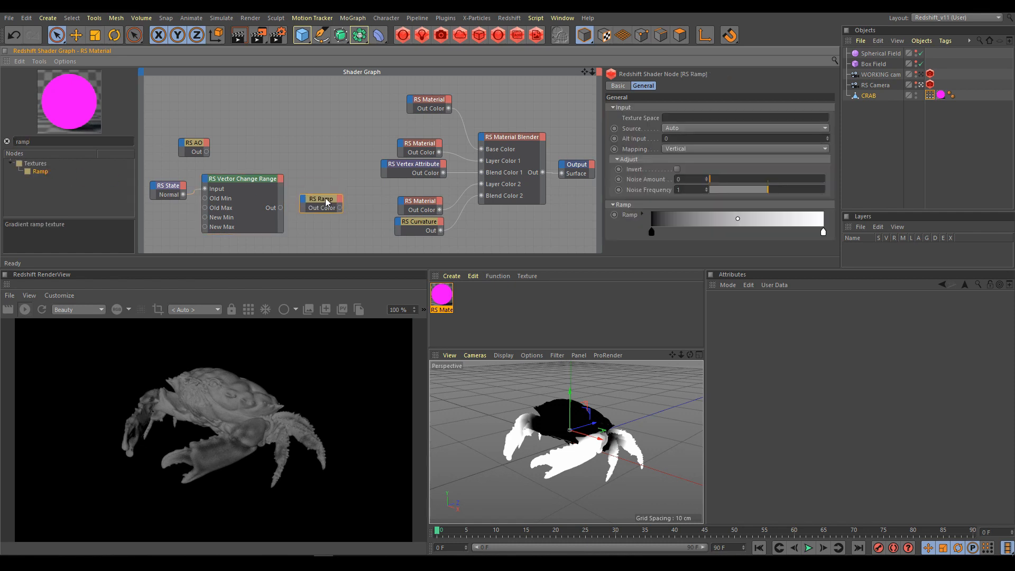
{"action": "left_click_drag", "start_coordinate": [189, 139], "coordinate": [173, 127]}
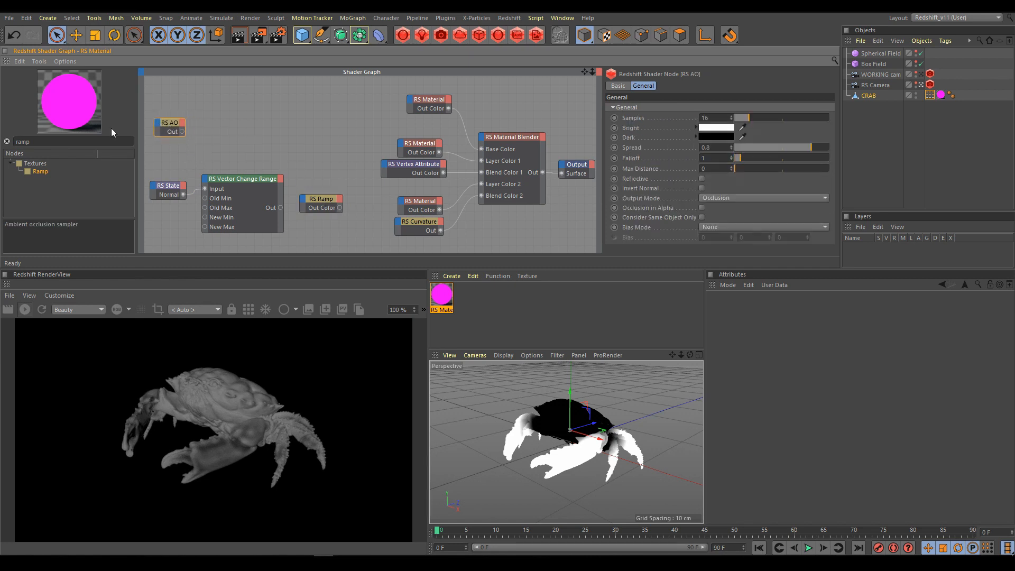
Add a Color Splitter next to the AO node and connect the AO's Out to the splitter's Input
{"action": "double_click", "coordinate": [14, 142]}
{"action": "type", "text": "split"}
{"action": "left_click_drag", "start_coordinate": [52, 173], "coordinate": [220, 124]}
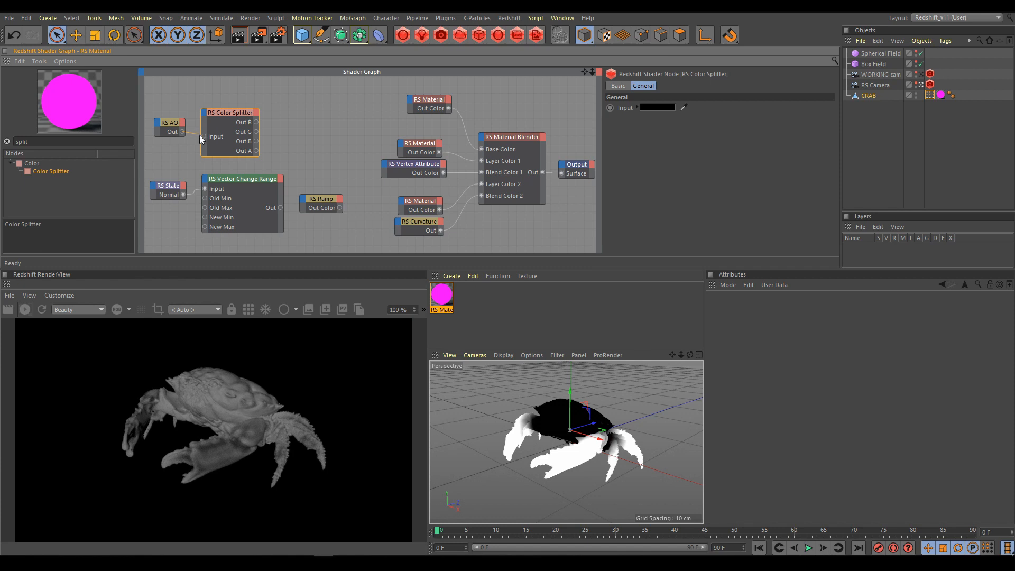
{"action": "left_click_drag", "start_coordinate": [204, 137], "coordinate": [240, 106]}
Connect the Color Splitter's Out R to the Ramp's Input and preview the Ramp by connecting it to the Output's Surface
{"action": "left_click_drag", "start_coordinate": [321, 199], "coordinate": [323, 124]}
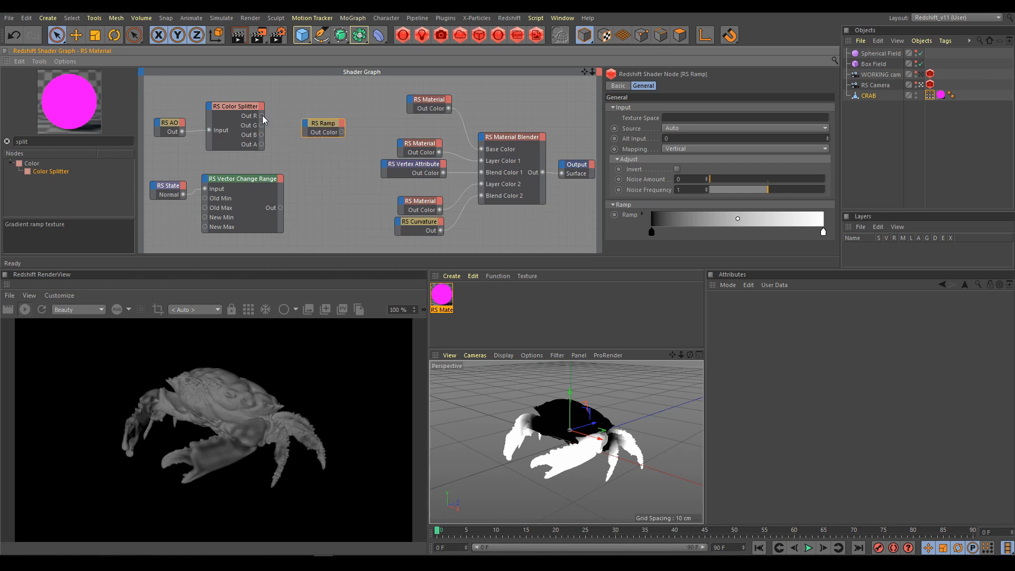
{"action": "left_click_drag", "start_coordinate": [261, 116], "coordinate": [305, 127]}
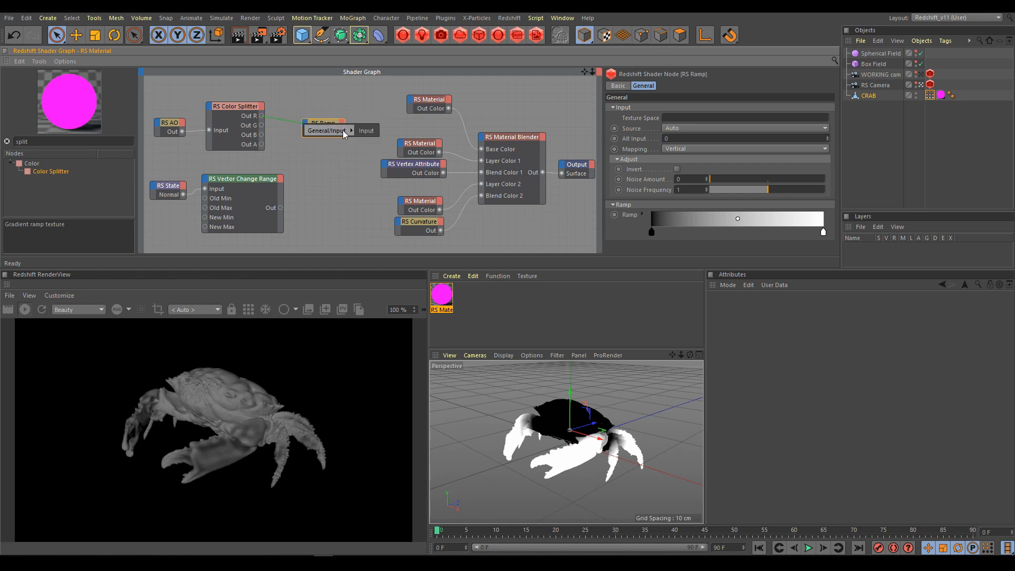
{"action": "left_click", "coordinate": [364, 131]}
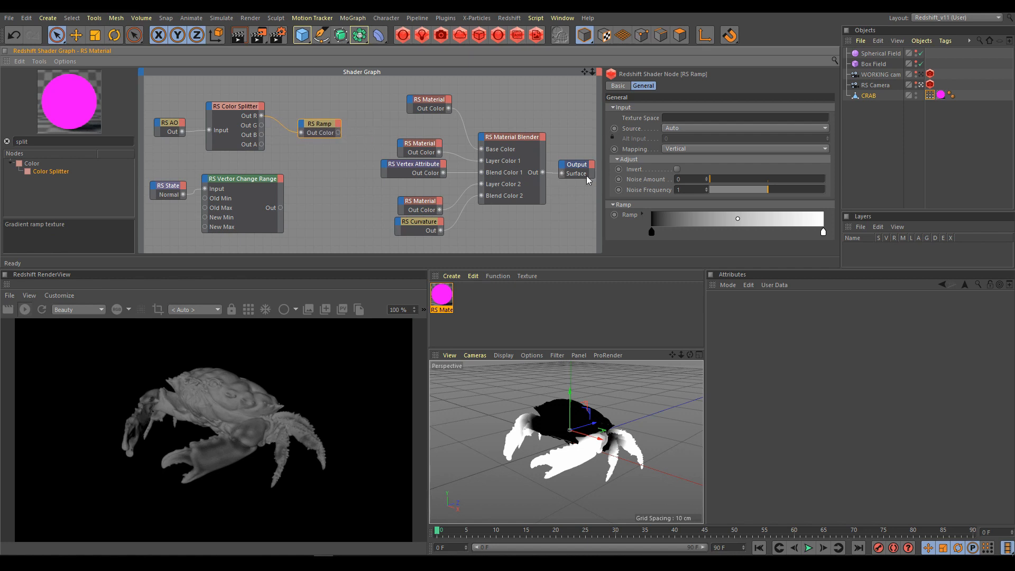
{"action": "left_click_drag", "start_coordinate": [338, 132], "coordinate": [563, 173]}
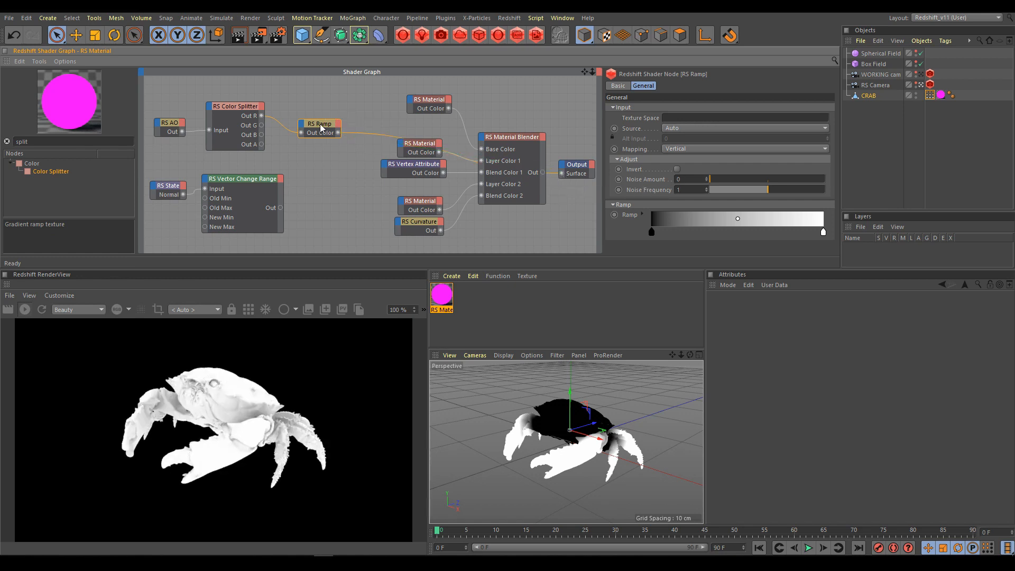
{"action": "left_click", "coordinate": [364, 132]}
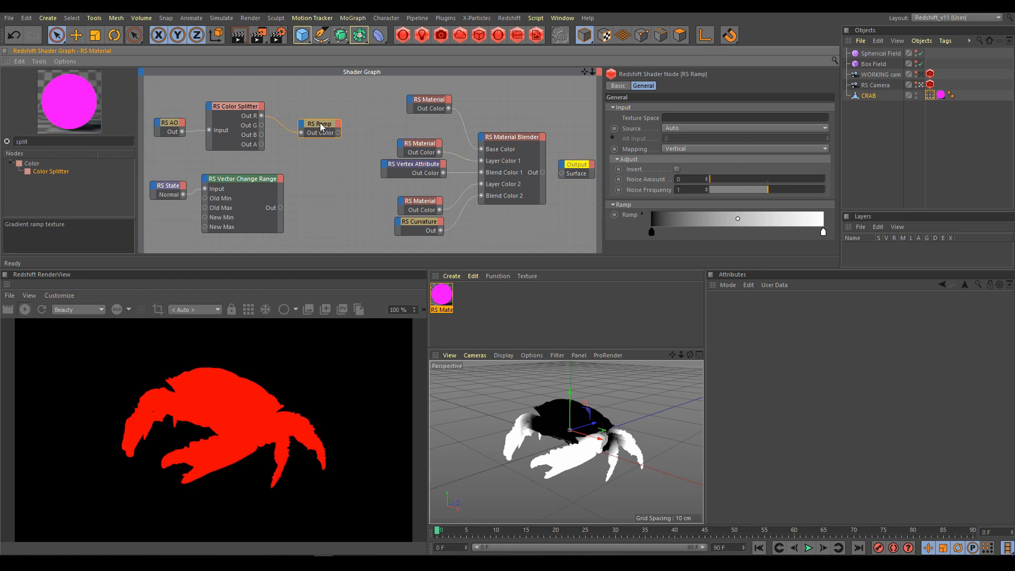
{"action": "left_click", "coordinate": [40, 62]}
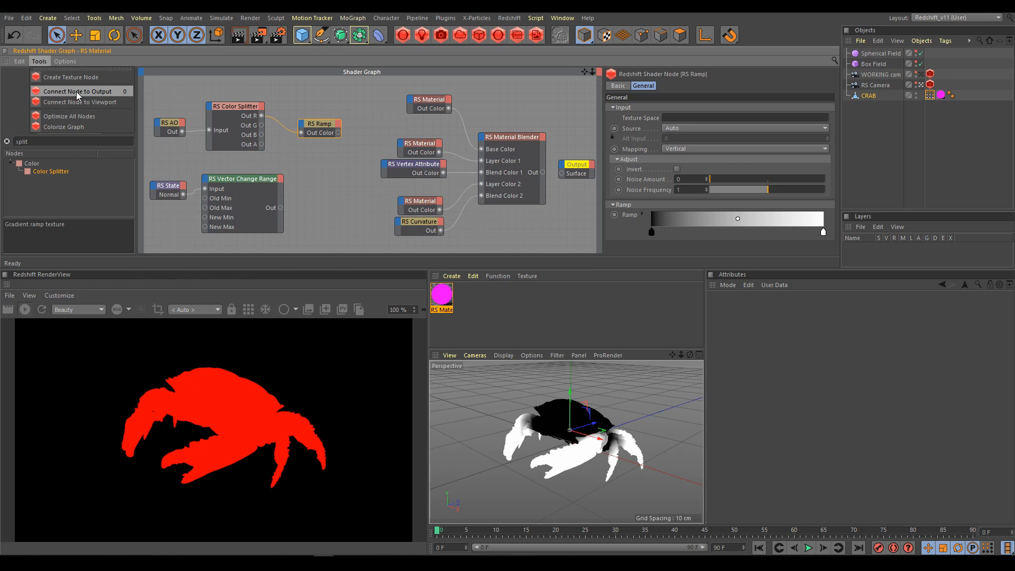
{"action": "left_click", "coordinate": [126, 91]}
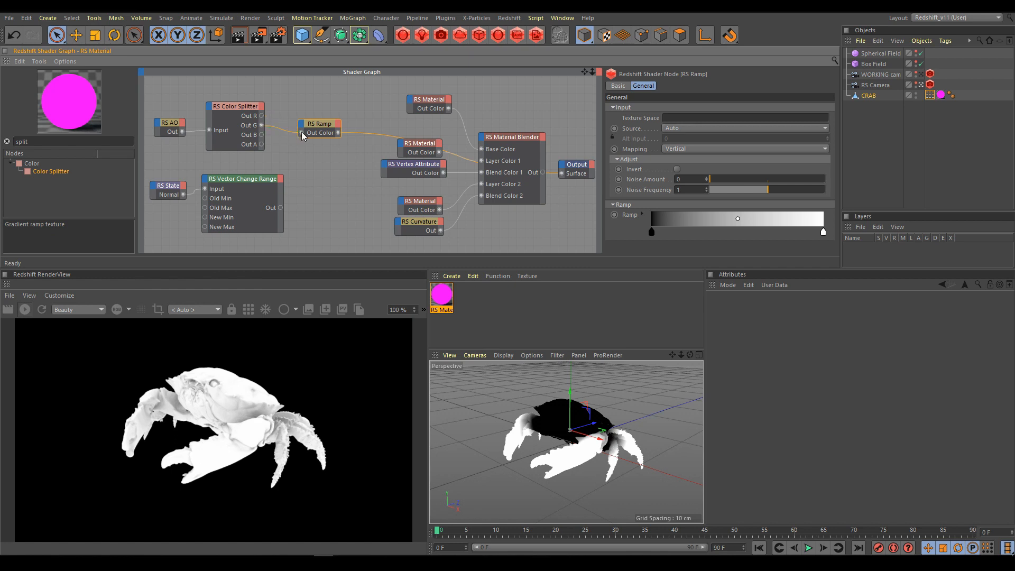
Feed the Ramp from the splitter's Out R again and move its black knot close to the white knot
{"action": "left_click_drag", "start_coordinate": [298, 132], "coordinate": [300, 135]}
{"action": "left_click_drag", "start_coordinate": [286, 126], "coordinate": [300, 132]}
{"action": "left_click_drag", "start_coordinate": [653, 237], "coordinate": [823, 244]}
Set the AO node's Spread to 1 and its Falloff to 0.48
{"action": "left_click", "coordinate": [174, 128]}
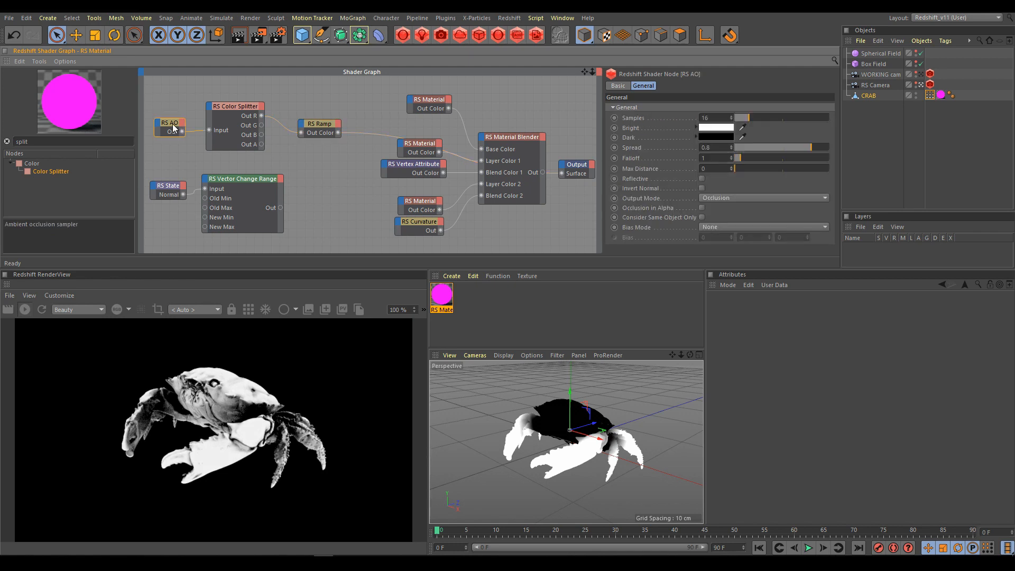
{"action": "left_click_drag", "start_coordinate": [810, 148], "coordinate": [858, 151]}
{"action": "mouse_move", "coordinate": [747, 157]}
{"action": "left_mouse_down"}
{"action": "mouse_move", "coordinate": [821, 157]}
{"action": "mouse_move", "coordinate": [737, 158]}
{"action": "left_mouse_up"}
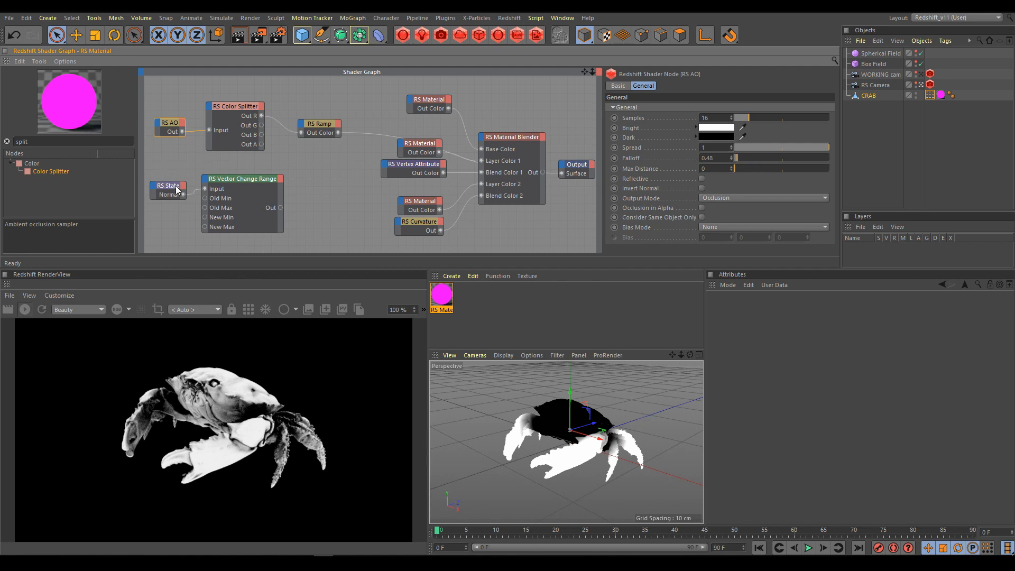
Preview the Vector Change Range through the Output, then add a second Color Splitter fed by its Out
{"action": "left_click", "coordinate": [251, 179]}
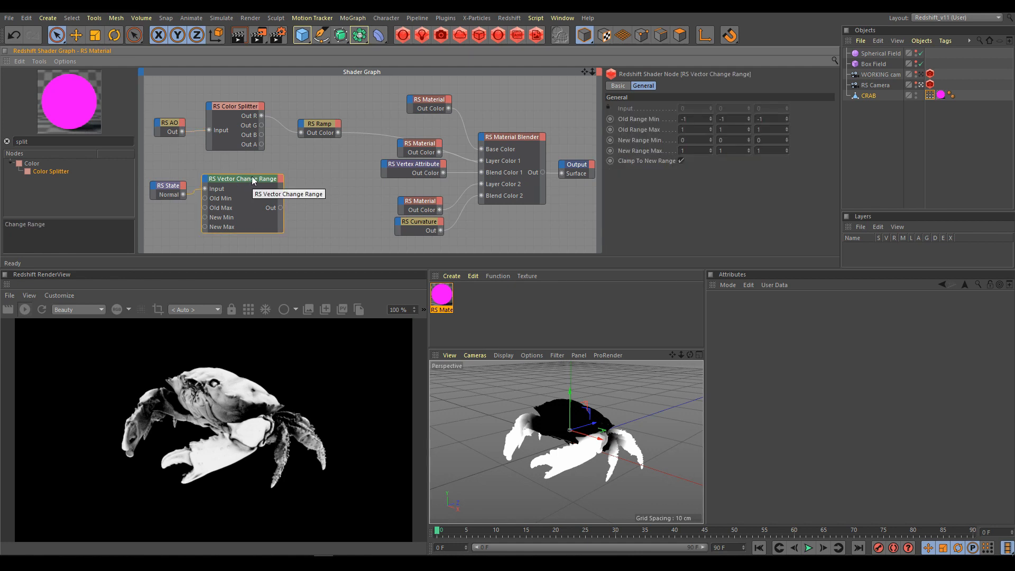
{"action": "key", "text": "o"}
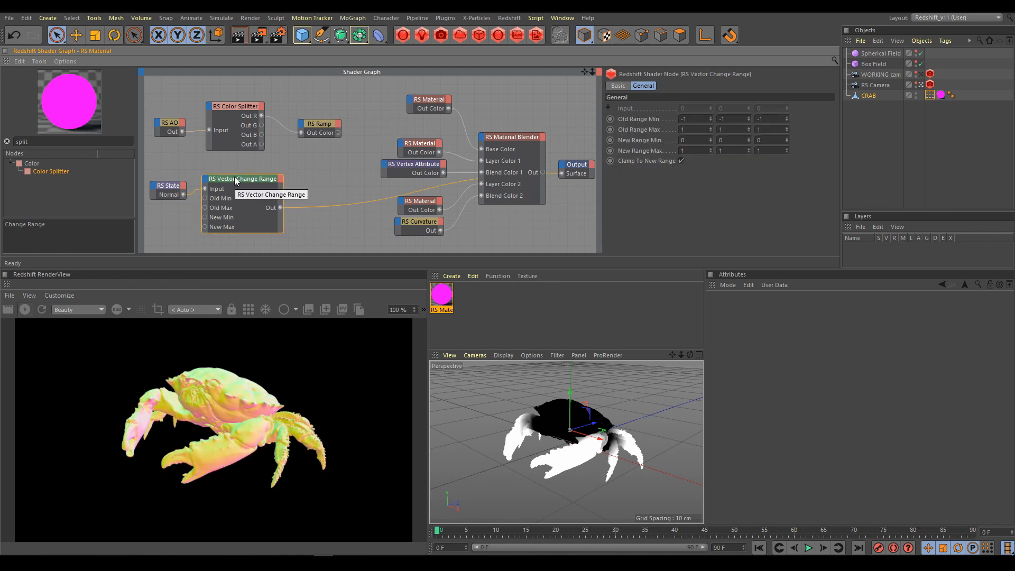
{"action": "left_click_drag", "start_coordinate": [47, 172], "coordinate": [302, 193]}
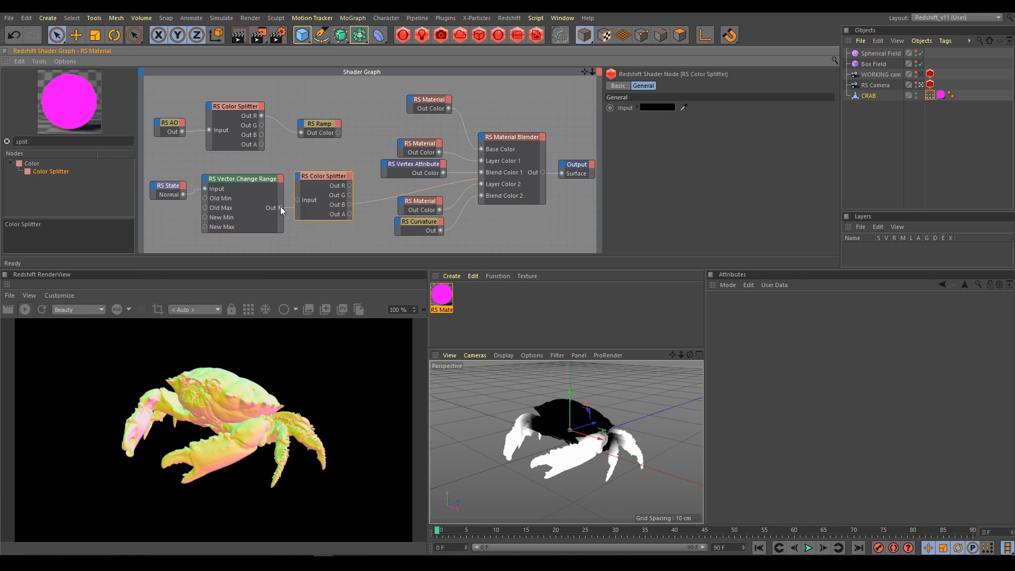
{"action": "left_click_drag", "start_coordinate": [296, 199], "coordinate": [331, 184]}
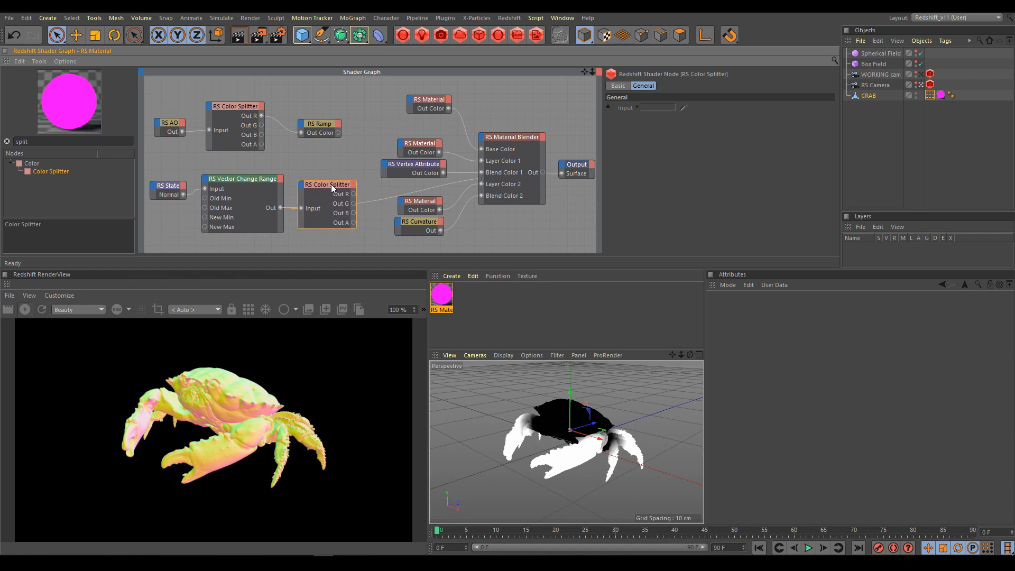
Shift the Material Blender, the Output and their material and mask nodes away from the second Color Splitter
{"action": "middle_click_drag", "start_coordinate": [304, 161], "coordinate": [230, 159]}
{"action": "left_click_drag", "start_coordinate": [315, 114], "coordinate": [553, 248]}
{"action": "left_click_drag", "start_coordinate": [508, 165], "coordinate": [588, 169]}
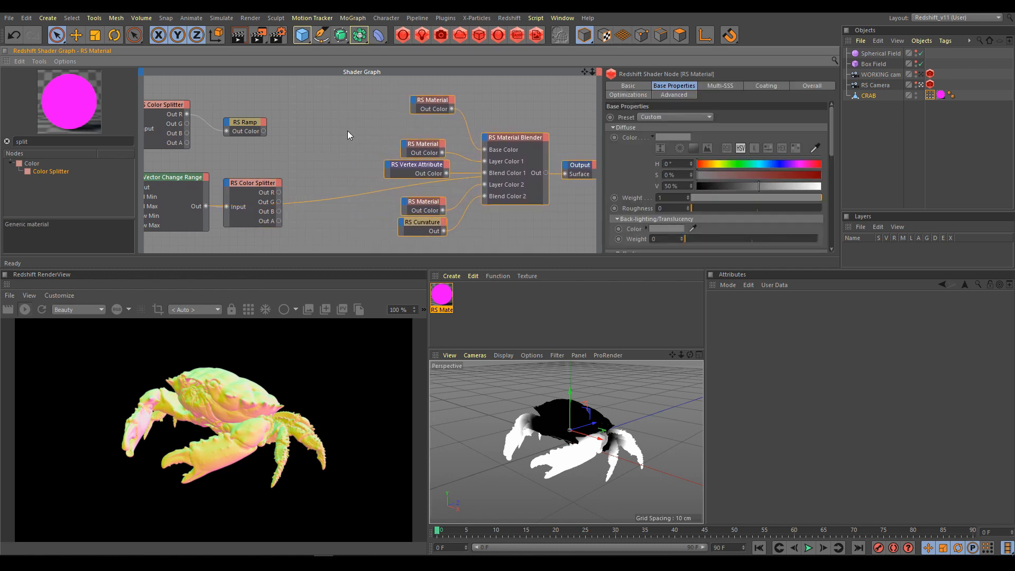
Detach the Ramp from the AO splitter, feed it from the second Color Splitter's Out R and connect it to the Output
{"action": "left_click", "coordinate": [296, 126]}
{"action": "left_click", "coordinate": [230, 129]}
{"action": "left_click_drag", "start_coordinate": [246, 127], "coordinate": [338, 217]}
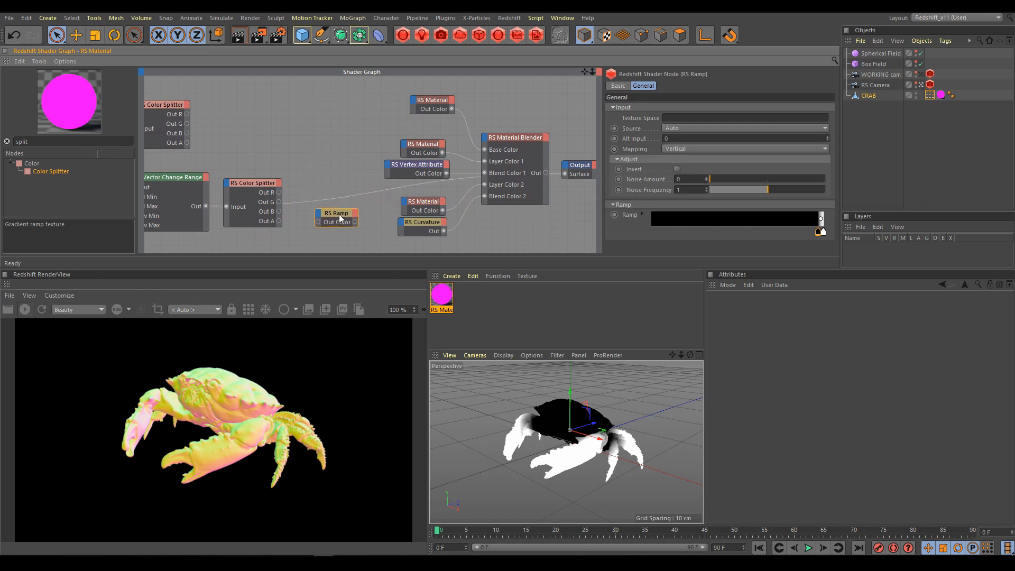
{"action": "left_click_drag", "start_coordinate": [280, 193], "coordinate": [318, 226]}
{"action": "key", "text": "alt+o"}
{"action": "left_click_drag", "start_coordinate": [335, 220], "coordinate": [329, 199]}
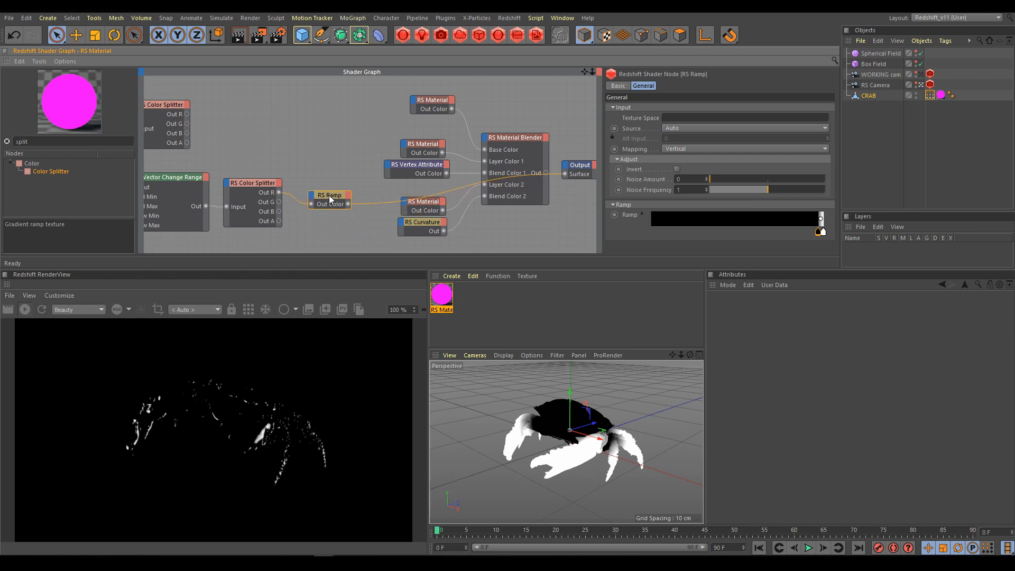
Compare the second splitter's channels through the Ramp, keep Out G connected, and move the black knot away from white to widen the fade
{"action": "left_click_drag", "start_coordinate": [819, 231], "coordinate": [799, 238]}
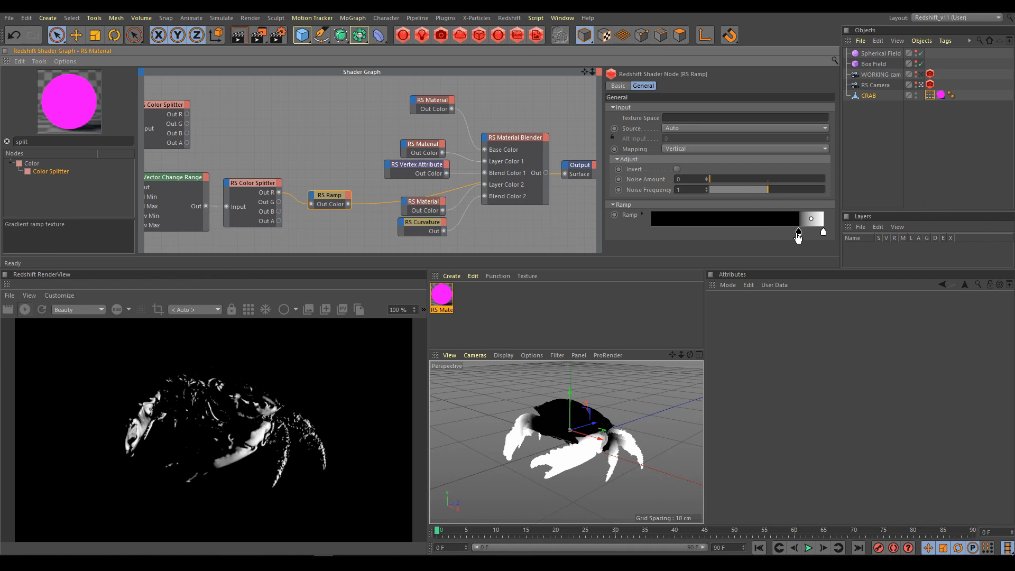
{"action": "left_click_drag", "start_coordinate": [279, 203], "coordinate": [312, 207]}
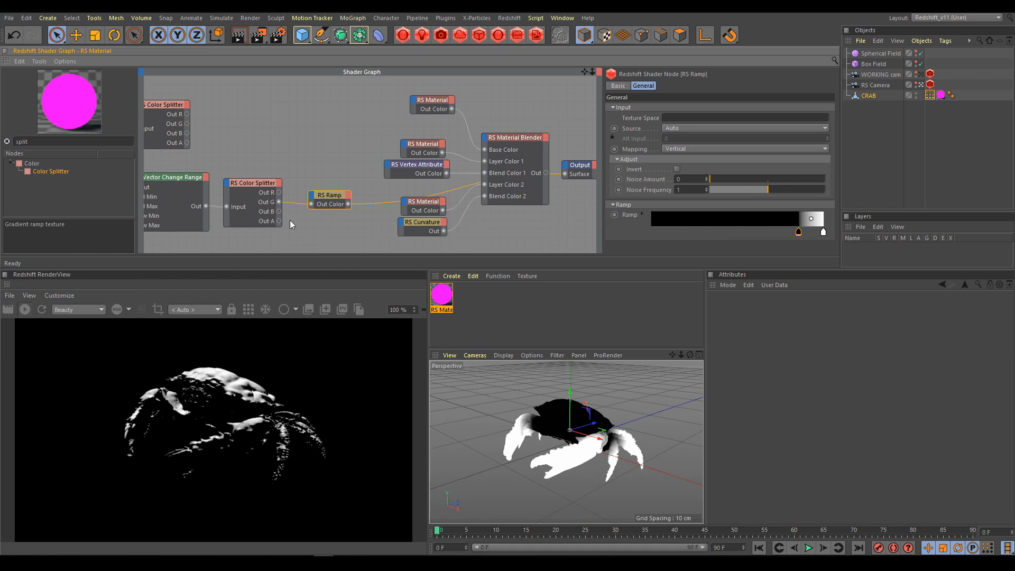
{"action": "left_click_drag", "start_coordinate": [279, 211], "coordinate": [310, 204]}
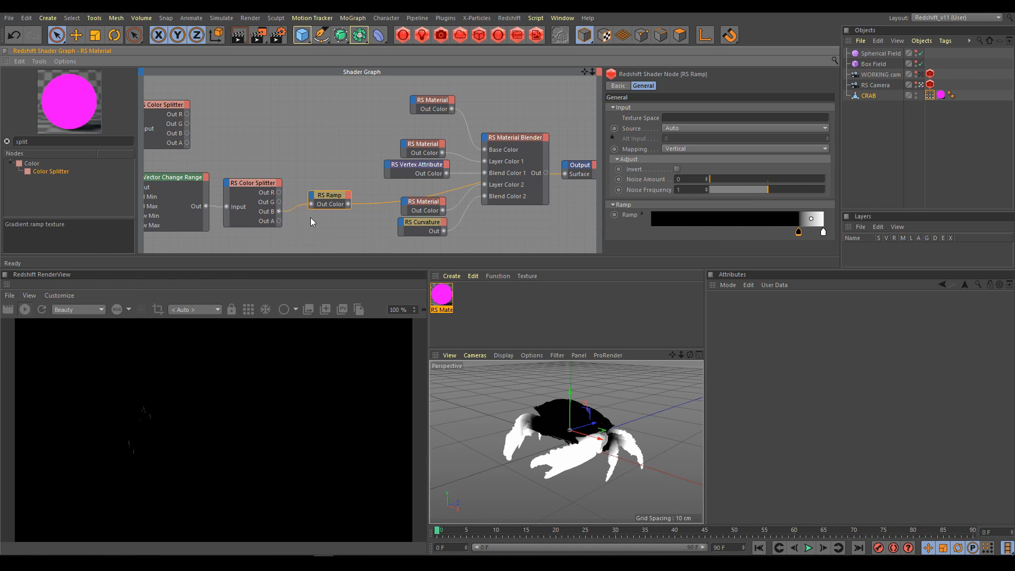
{"action": "mouse_move", "coordinate": [798, 231]}
{"action": "left_mouse_down"}
{"action": "mouse_move", "coordinate": [661, 236]}
{"action": "mouse_move", "coordinate": [811, 242]}
{"action": "left_mouse_up"}
{"action": "left_click_drag", "start_coordinate": [281, 201], "coordinate": [311, 205]}
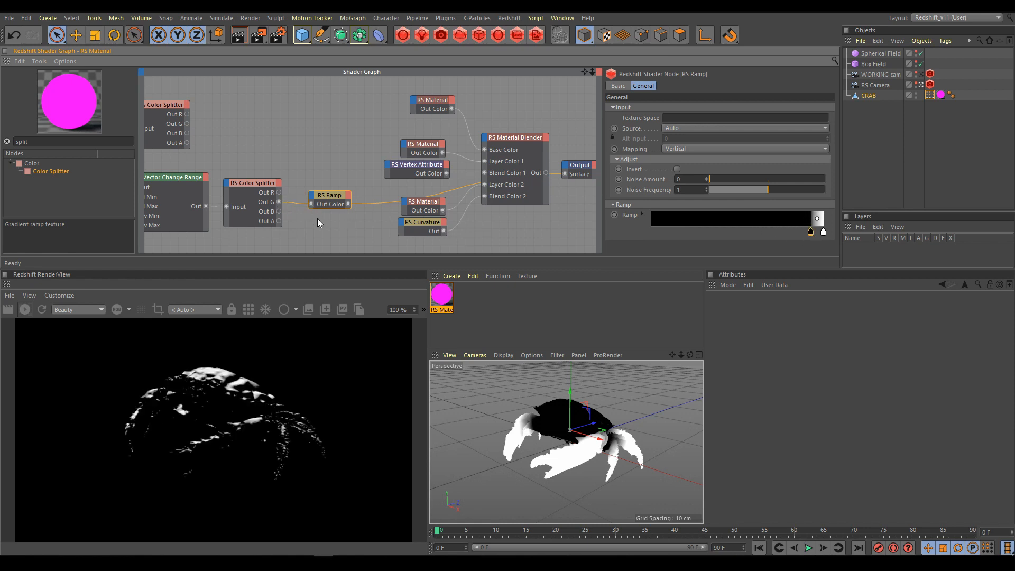
{"action": "mouse_move", "coordinate": [810, 231]}
{"action": "left_mouse_down"}
{"action": "mouse_move", "coordinate": [791, 233]}
{"action": "mouse_move", "coordinate": [802, 233]}
{"action": "left_mouse_up"}
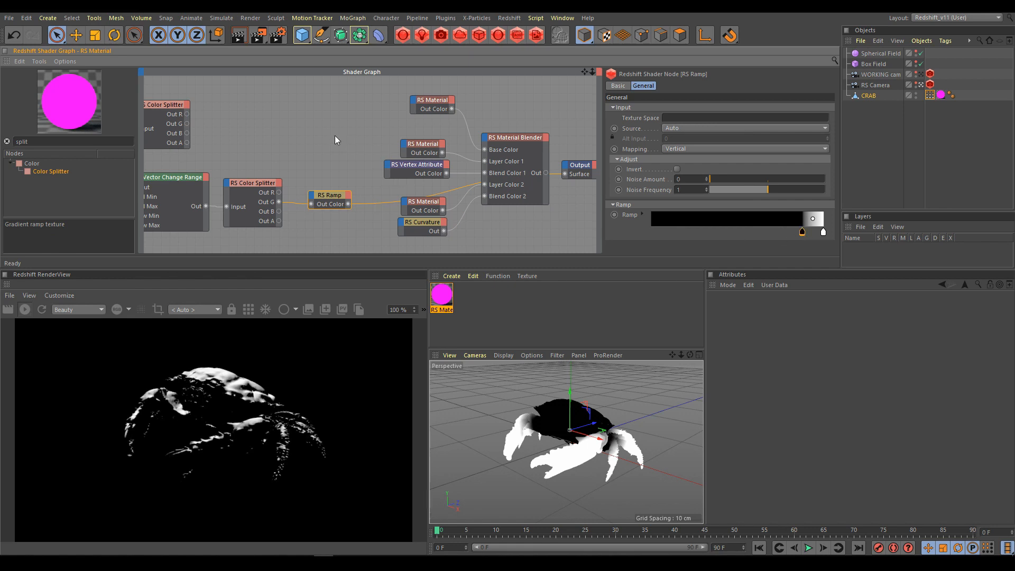
Space out the State, second splitter and Ramp nodes, and set the State's Transform Space to Object
{"action": "scroll", "coordinate": [334, 135], "scroll_direction": "down", "scroll_amount": 5}
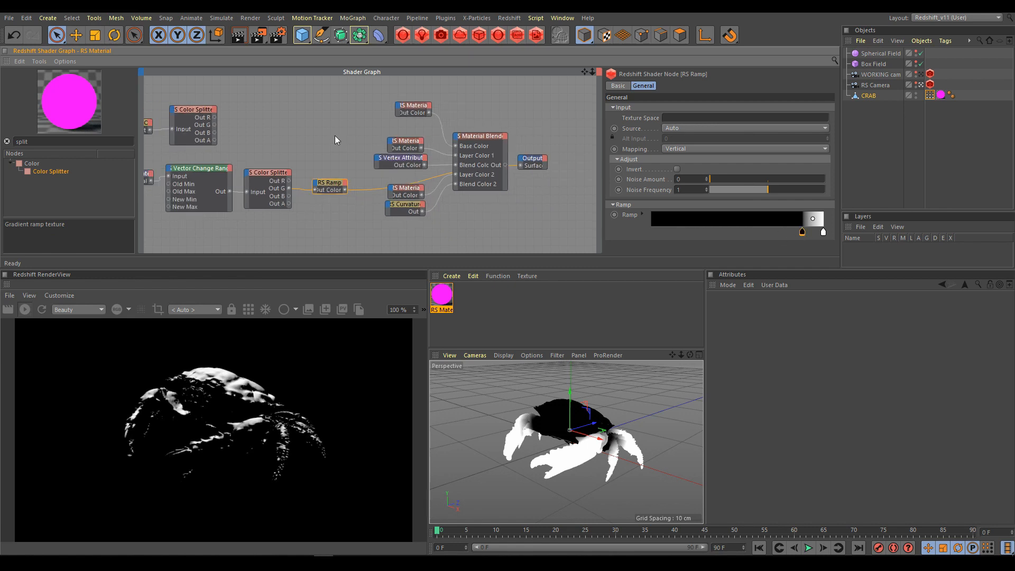
{"action": "middle_click_drag", "start_coordinate": [326, 135], "coordinate": [347, 148]}
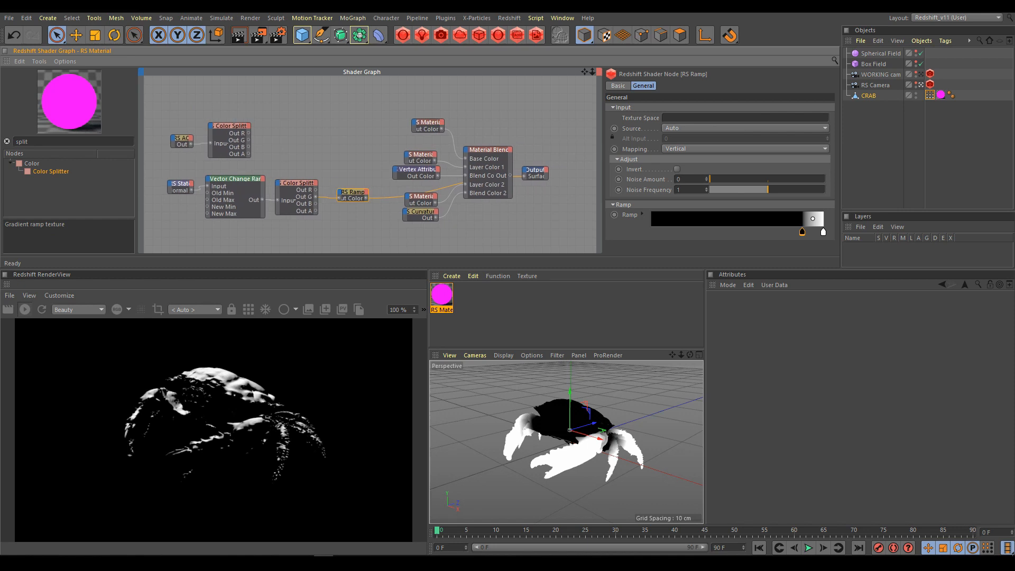
{"action": "left_click_drag", "start_coordinate": [358, 194], "coordinate": [308, 179]}
{"action": "left_click_drag", "start_coordinate": [179, 186], "coordinate": [173, 182]}
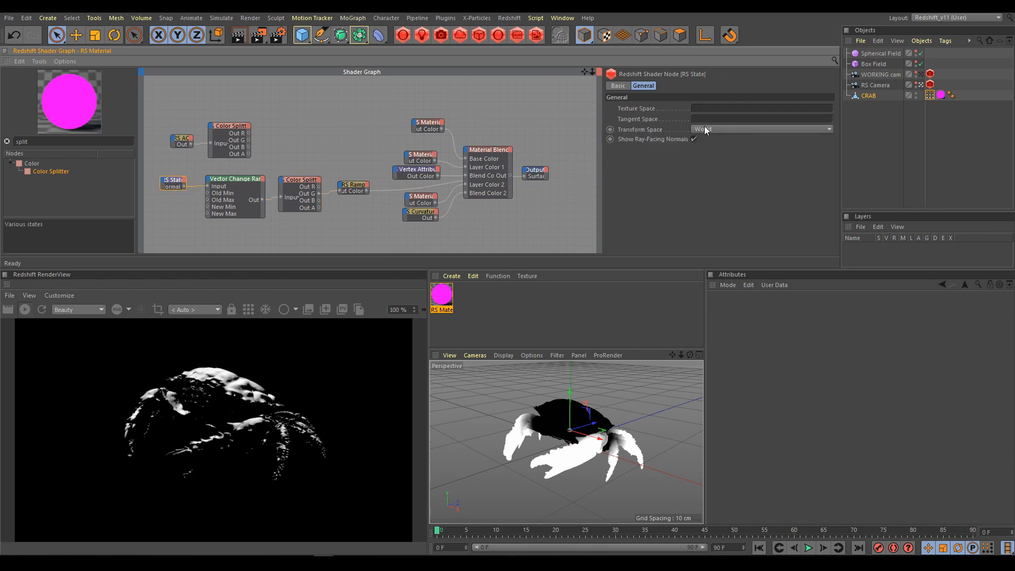
{"action": "left_click", "coordinate": [718, 128]}
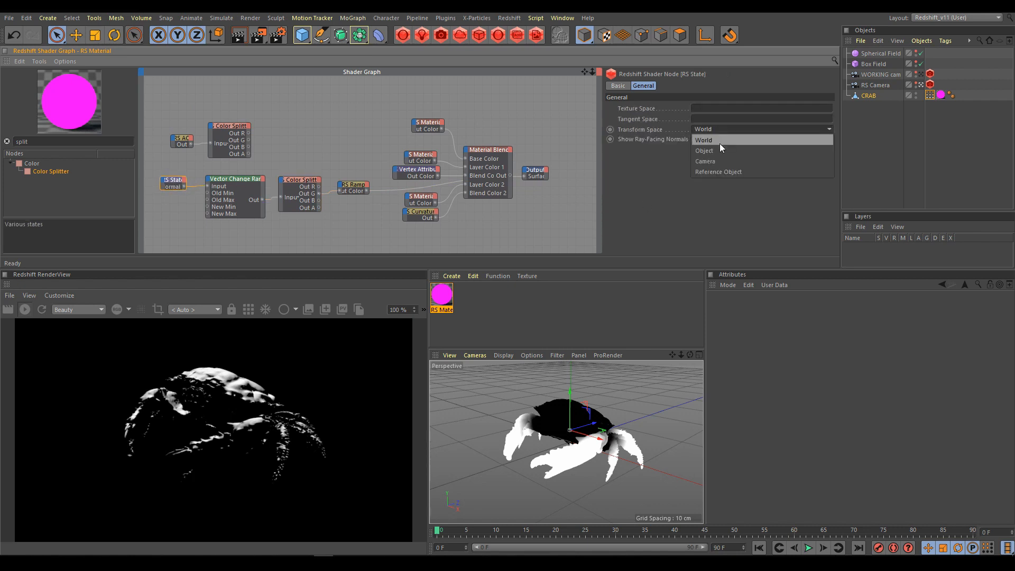
{"action": "left_click", "coordinate": [718, 151]}
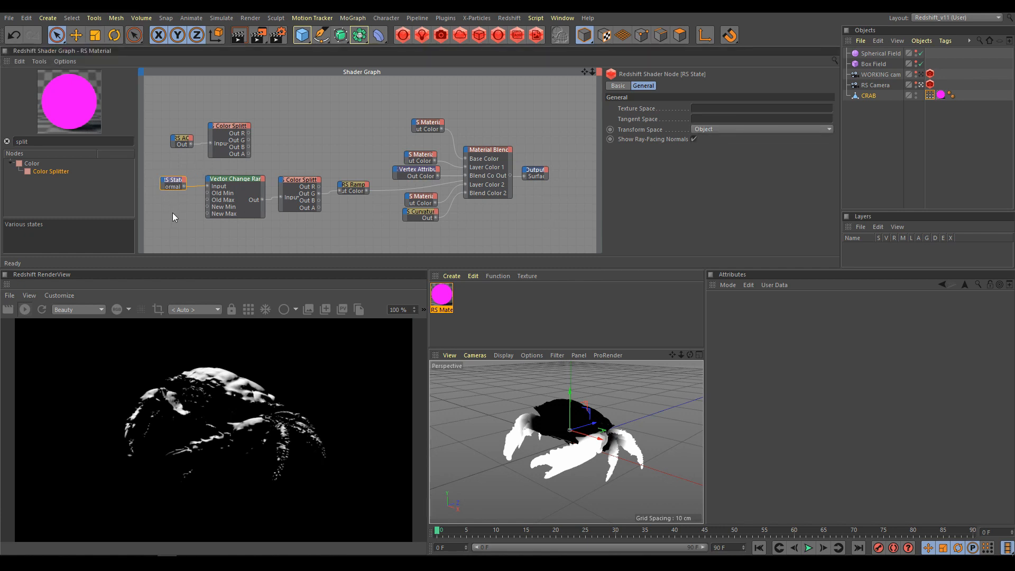
{"action": "middle_click_drag", "start_coordinate": [172, 212], "coordinate": [188, 180]}
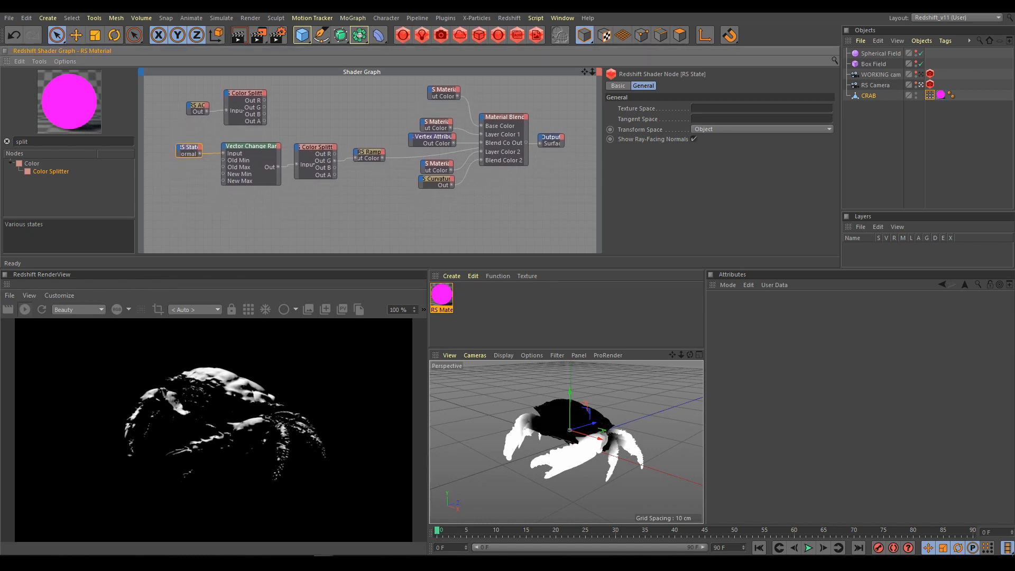
Move the AO and its Color Splitter below the State chain, shift the State chain up, and move the Material Blender group away from the Ramp
{"action": "left_click_drag", "start_coordinate": [281, 89], "coordinate": [170, 136]}
{"action": "left_click_drag", "start_coordinate": [242, 94], "coordinate": [239, 219]}
{"action": "left_click_drag", "start_coordinate": [176, 133], "coordinate": [392, 185]}
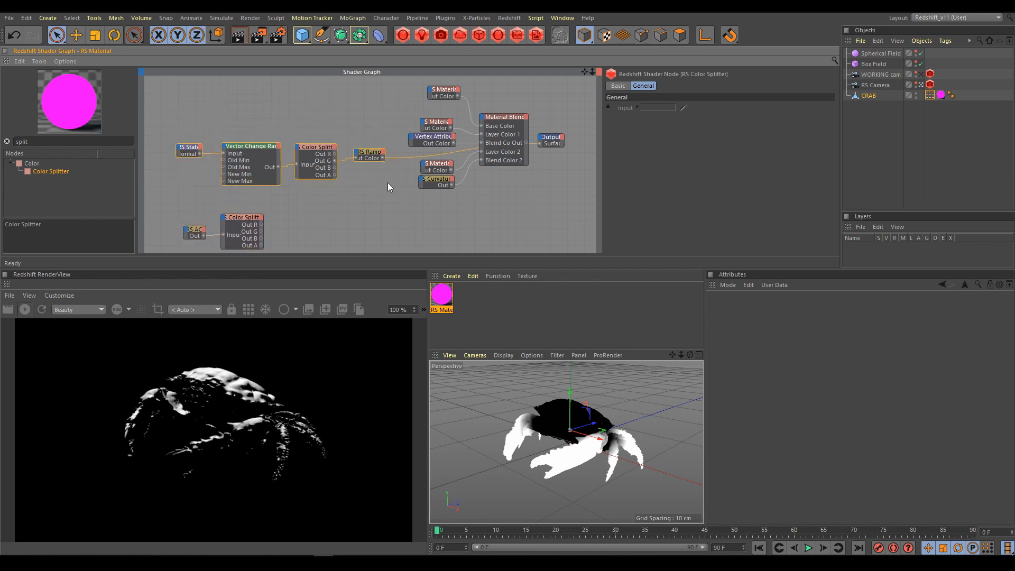
{"action": "left_click_drag", "start_coordinate": [369, 150], "coordinate": [346, 127]}
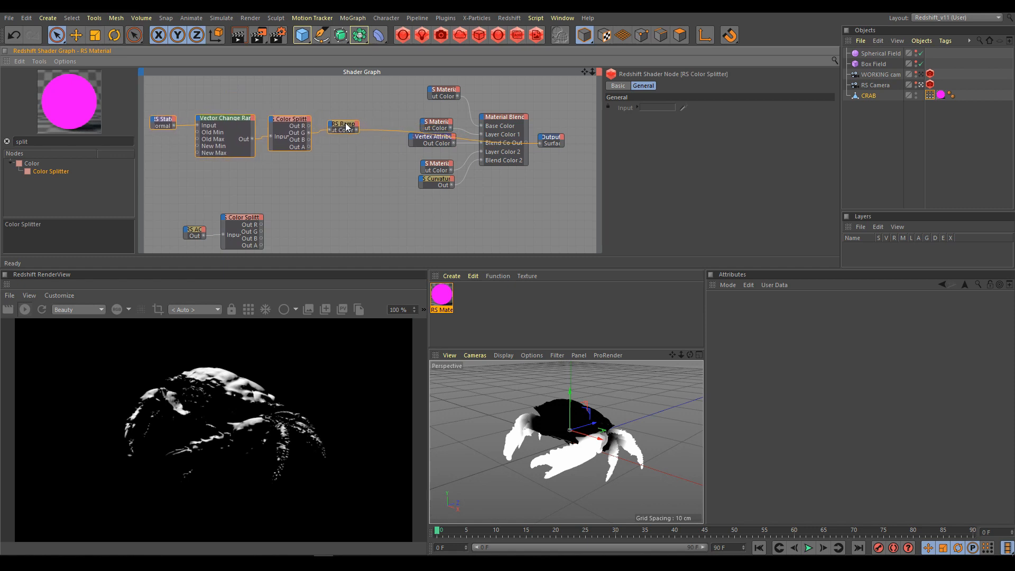
{"action": "left_click_drag", "start_coordinate": [397, 81], "coordinate": [581, 200]}
{"action": "left_click_drag", "start_coordinate": [525, 140], "coordinate": [550, 136]}
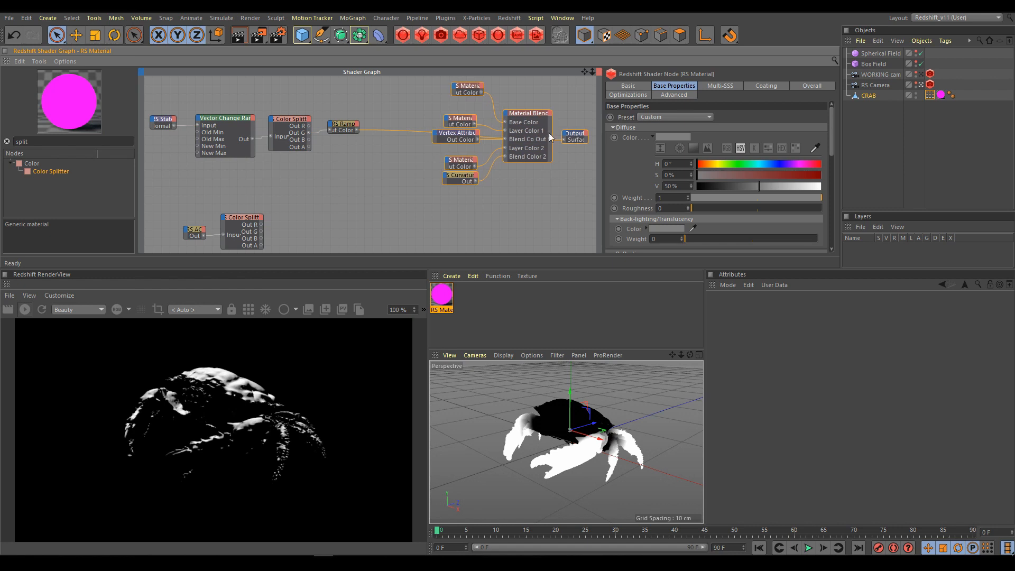
Find the Color Layer node and add it to the shader graph below the Ramp's connection
{"action": "left_click", "coordinate": [6, 142]}
{"action": "type", "text": "layer"}
{"action": "left_click", "coordinate": [48, 172]}
{"action": "left_click_drag", "start_coordinate": [384, 165], "coordinate": [383, 159]}
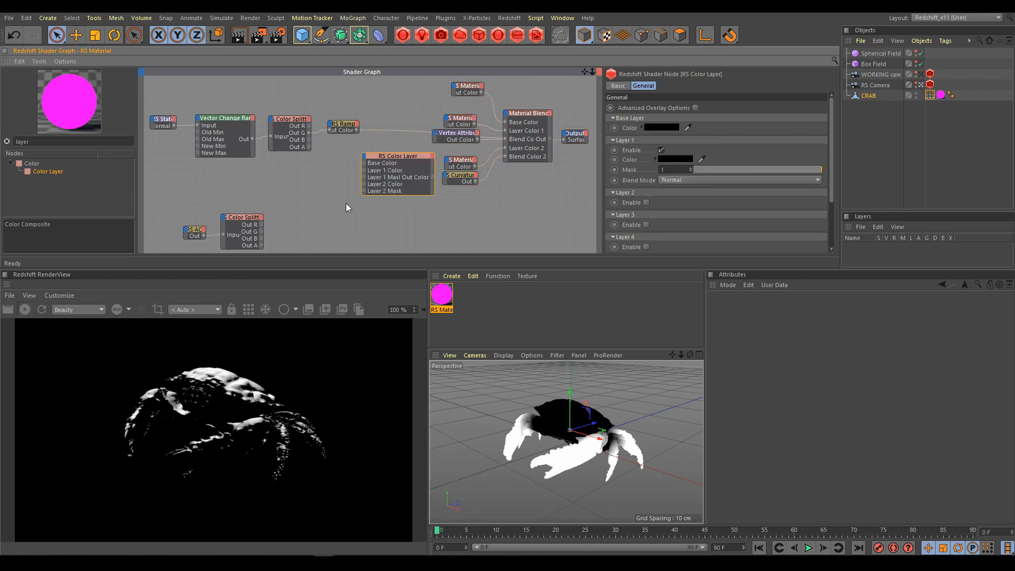
Make room by shifting the Material Blender group away, and place the Color Layer node above the Ramp's connection
{"action": "scroll", "coordinate": [341, 166], "scroll_direction": "down", "scroll_amount": 3}
{"action": "scroll", "coordinate": [359, 196], "scroll_direction": "up", "scroll_amount": 1}
{"action": "mouse_move", "coordinate": [367, 218]}
{"action": "middle_mouse_down", "text": "alt"}
{"action": "mouse_move", "coordinate": [336, 221]}
{"action": "mouse_move", "coordinate": [369, 222]}
{"action": "middle_mouse_up", "text": "alt"}
{"action": "left_click_drag", "start_coordinate": [374, 87], "coordinate": [520, 193]}
{"action": "left_click_drag", "start_coordinate": [496, 142], "coordinate": [584, 137]}
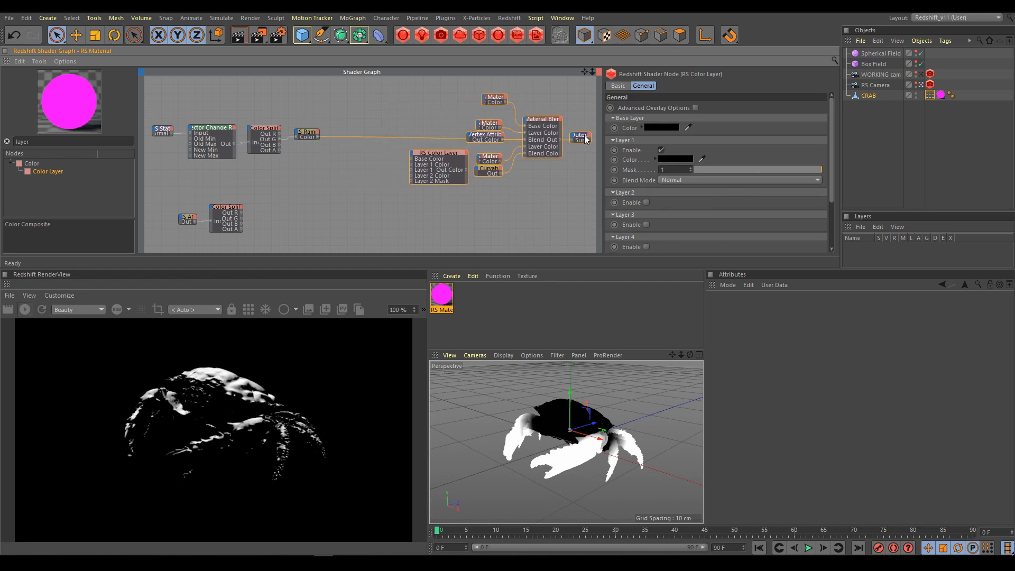
{"action": "left_click", "coordinate": [500, 205]}
{"action": "left_click_drag", "start_coordinate": [441, 153], "coordinate": [388, 101]}
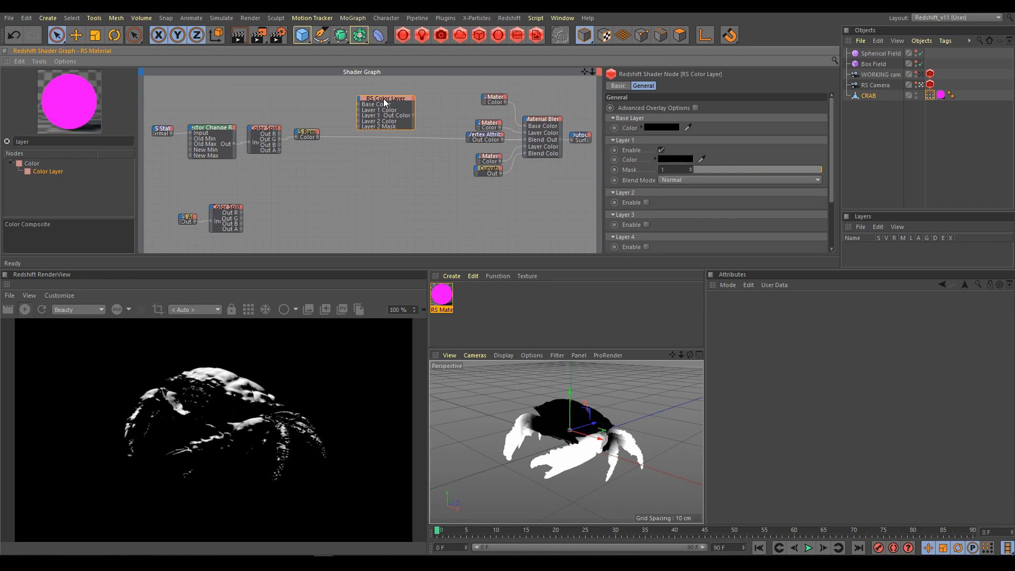
Set the Color Layer's Base Layer to 59% grey and its Layer 1 color to orange with H 27°, S 61% and V 96%
{"action": "left_click", "coordinate": [641, 128]}
{"action": "left_click", "coordinate": [762, 177]}
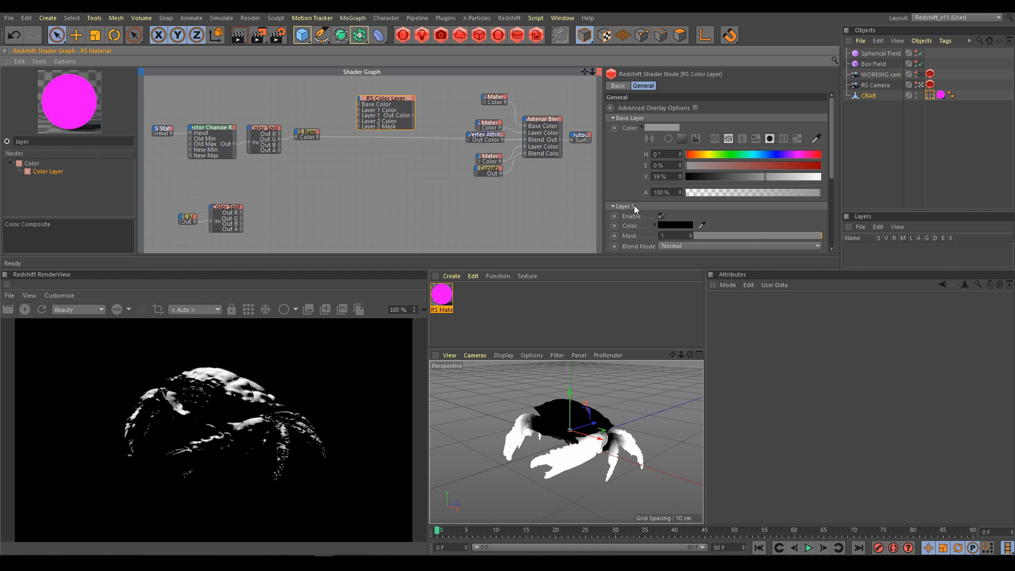
{"action": "left_click", "coordinate": [655, 226]}
{"action": "left_click_drag", "start_coordinate": [831, 158], "coordinate": [777, 176]}
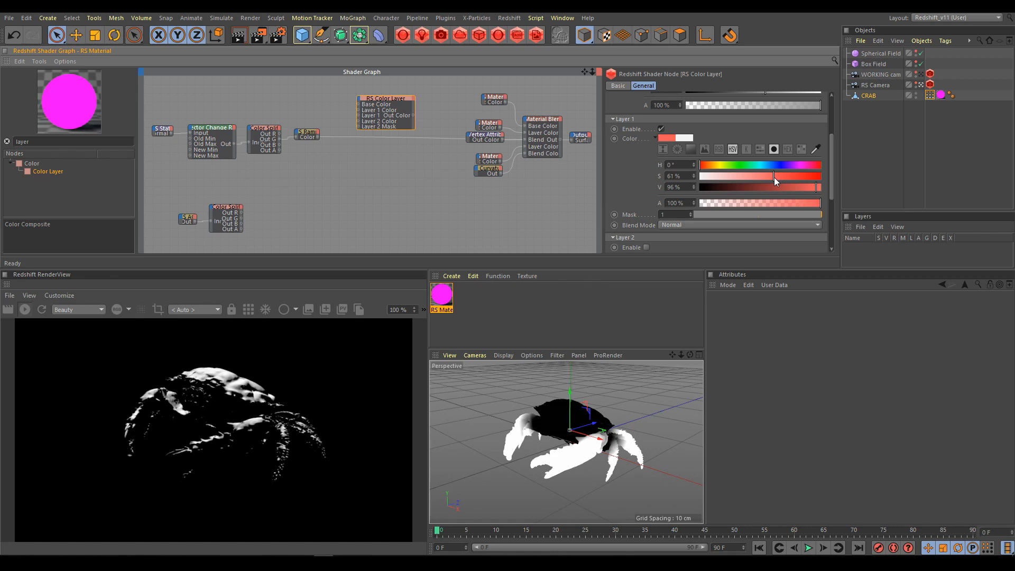
{"action": "left_click_drag", "start_coordinate": [706, 165], "coordinate": [709, 166]}
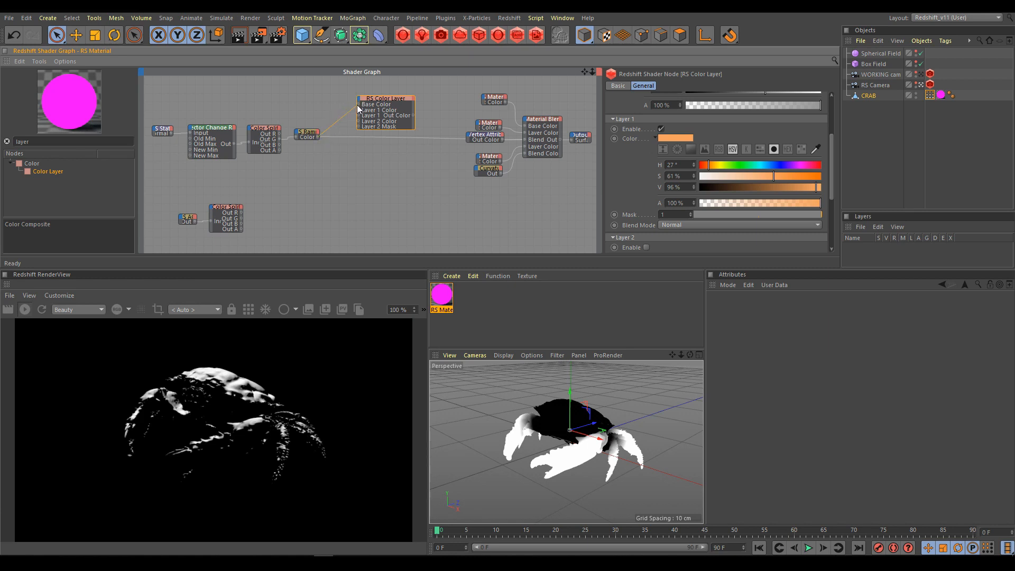
Connect the Ramp's Out Color to the Color Layer's Layer 1 Mask and widen the Color Layer node so its ports are readable
{"action": "mouse_move", "coordinate": [350, 115]}
{"action": "left_mouse_down"}
{"action": "mouse_move", "coordinate": [340, 119]}
{"action": "mouse_move", "coordinate": [358, 116]}
{"action": "left_mouse_up"}
{"action": "left_click", "coordinate": [358, 121]}
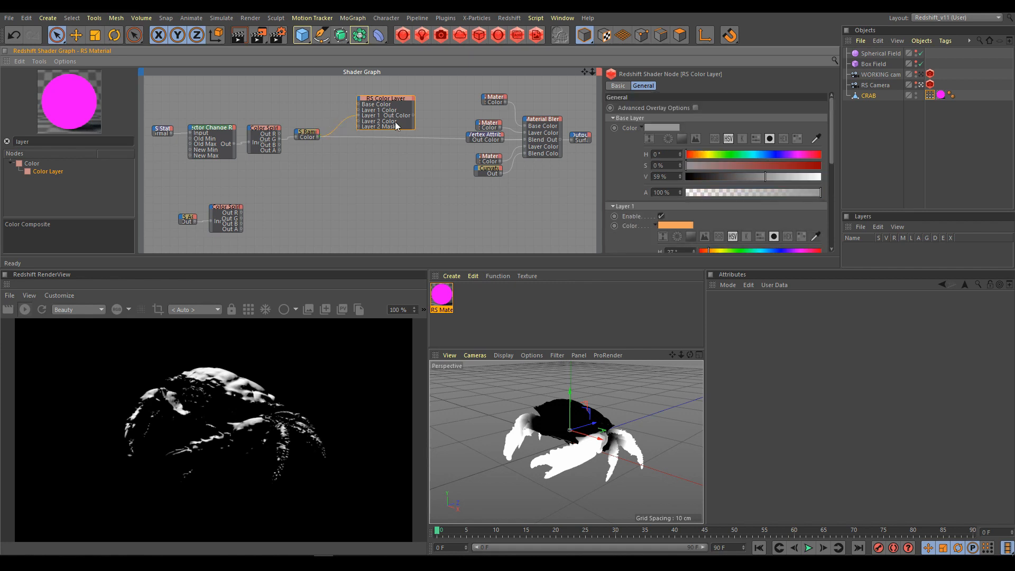
{"action": "left_click_drag", "start_coordinate": [417, 125], "coordinate": [450, 121]}
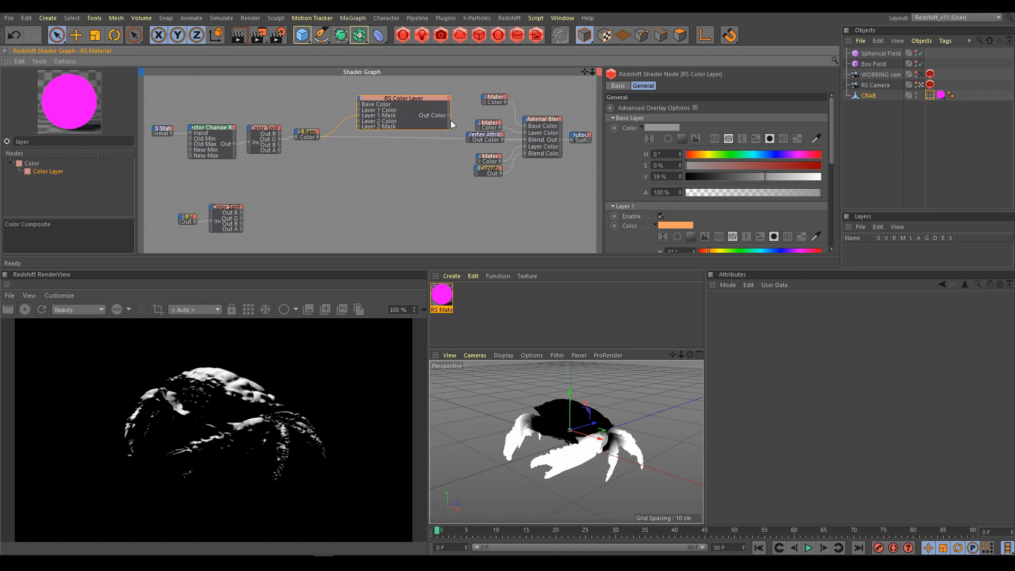
{"action": "left_click_drag", "start_coordinate": [401, 98], "coordinate": [391, 98]}
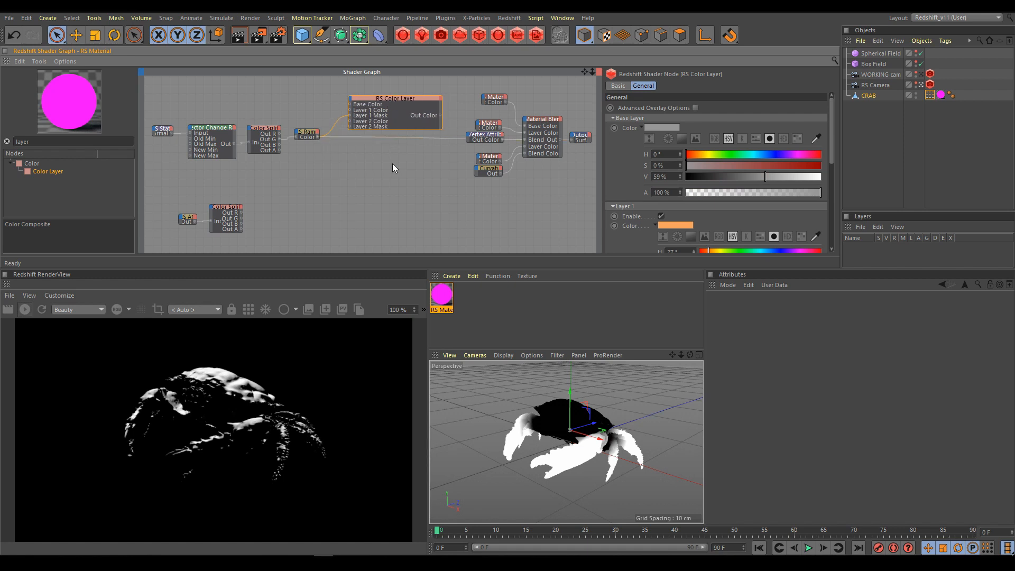
Widen the shader graph area by resizing the object list, the node properties and the node list around it
{"action": "left_click_drag", "start_coordinate": [840, 182], "coordinate": [893, 186]}
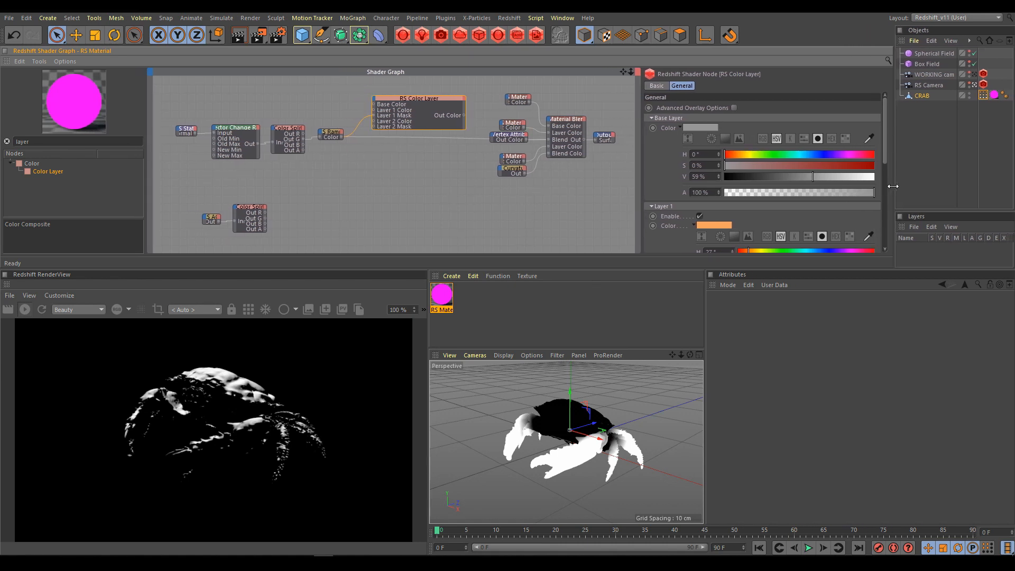
{"action": "left_click_drag", "start_coordinate": [638, 192], "coordinate": [692, 196]}
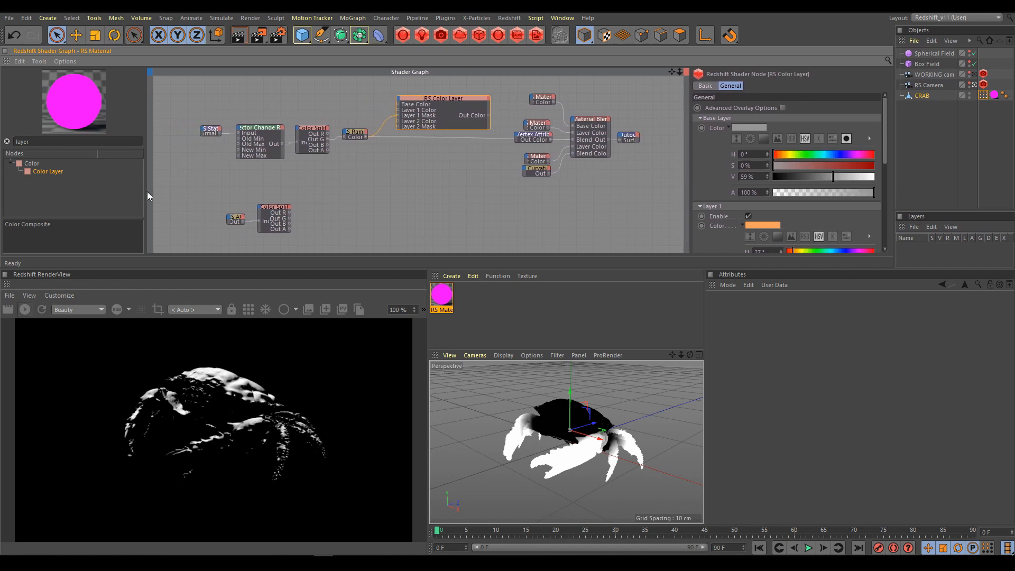
{"action": "left_click_drag", "start_coordinate": [147, 196], "coordinate": [70, 196]}
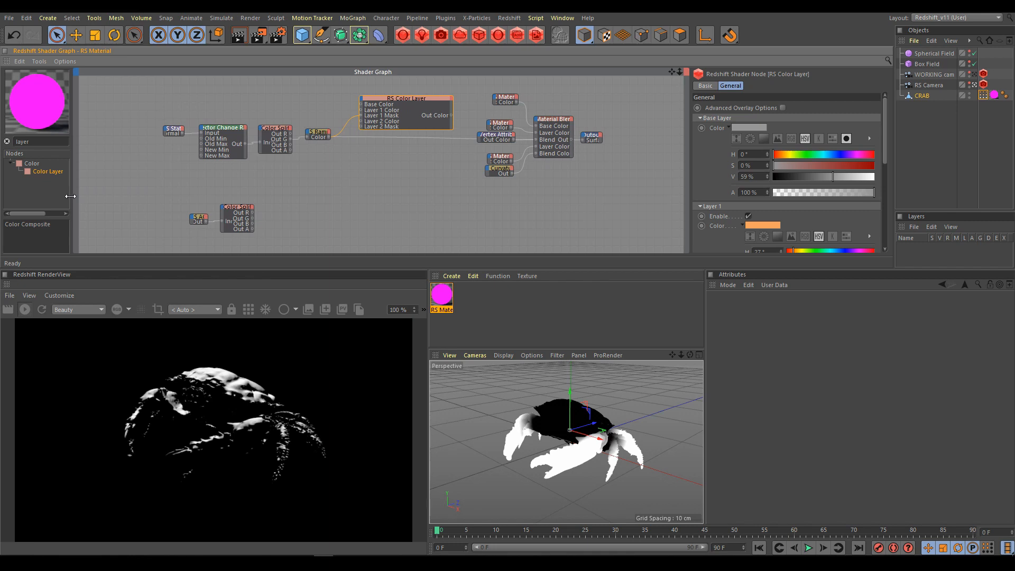
Spread the graph out by moving the State chain with the Color Layer and the Material Blender group apart
{"action": "scroll", "coordinate": [433, 153], "scroll_direction": "up", "scroll_amount": 1}
{"action": "scroll", "coordinate": [414, 155], "scroll_direction": "up", "scroll_amount": 1}
{"action": "scroll", "coordinate": [379, 159], "scroll_direction": "down", "scroll_amount": 3}
{"action": "left_click_drag", "start_coordinate": [122, 84], "coordinate": [462, 185]}
{"action": "left_click_drag", "start_coordinate": [425, 98], "coordinate": [364, 101]}
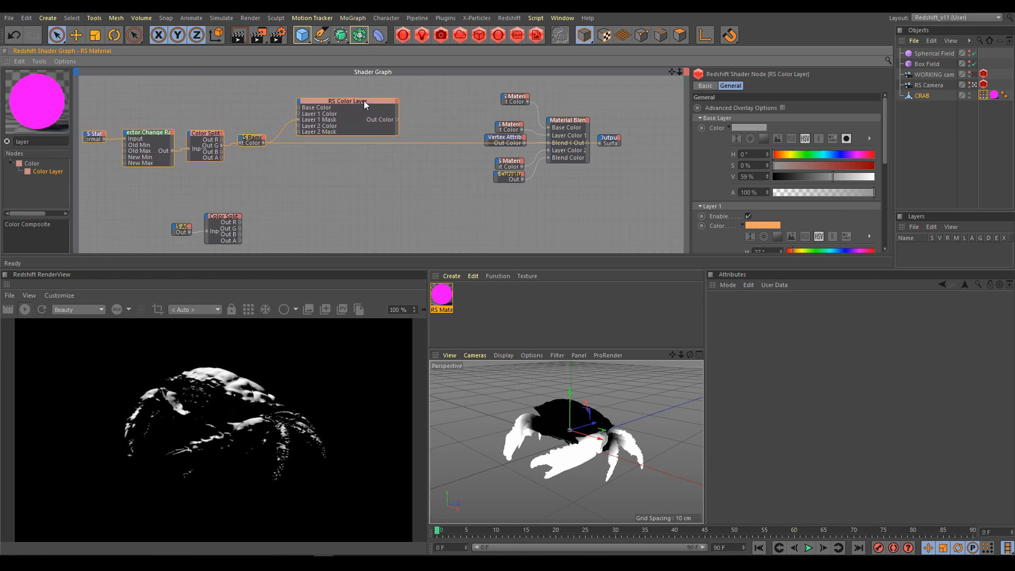
{"action": "left_click_drag", "start_coordinate": [470, 83], "coordinate": [649, 204]}
{"action": "left_click_drag", "start_coordinate": [575, 123], "coordinate": [631, 123]}
{"action": "left_click", "coordinate": [468, 113]}
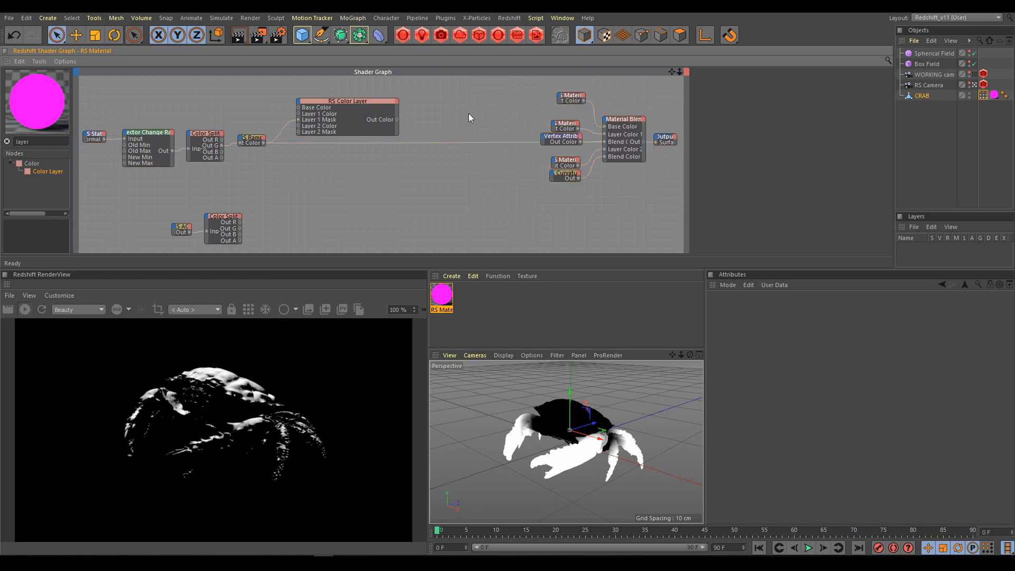
Widen the three RS Material nodes, the RS Vertex Attribute and the RS Curvature so their names are fully readable
{"action": "left_click_drag", "start_coordinate": [557, 100], "coordinate": [536, 100]}
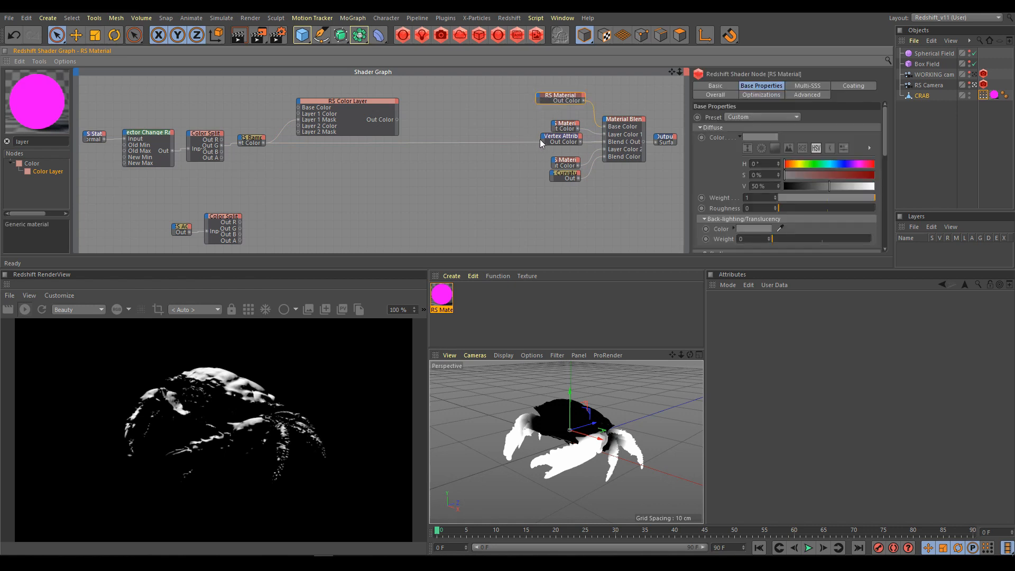
{"action": "left_click_drag", "start_coordinate": [541, 141], "coordinate": [521, 125]}
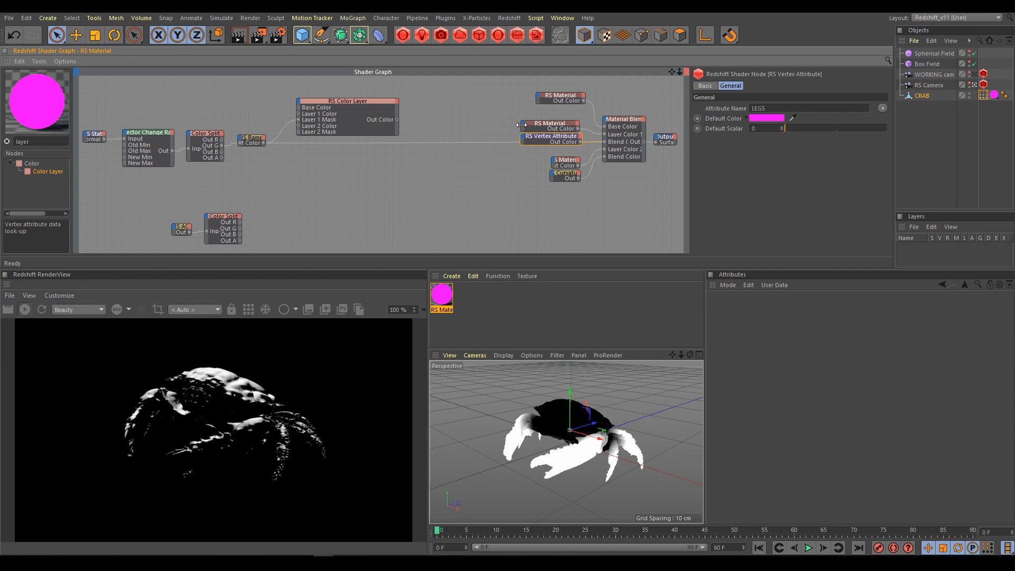
{"action": "left_click", "coordinate": [521, 124]}
{"action": "left_click_drag", "start_coordinate": [551, 163], "coordinate": [525, 179]}
{"action": "left_click", "coordinate": [526, 164]}
{"action": "left_click", "coordinate": [549, 179]}
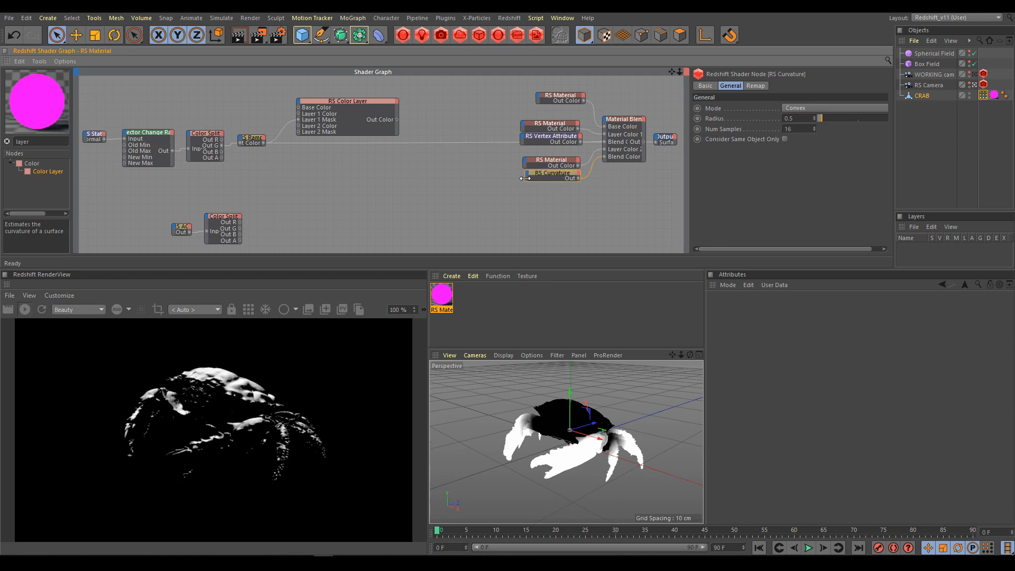
Rename the three RS Material nodes, from base to second layer, as Base, LEGS and Curve DEATAILS
{"action": "left_click", "coordinate": [564, 98]}
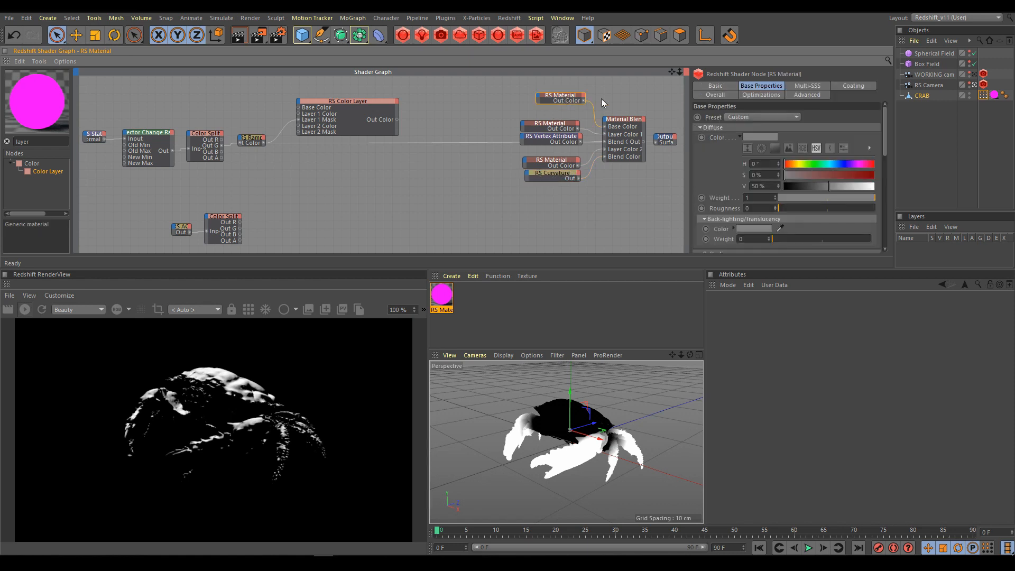
{"action": "left_click", "coordinate": [723, 87]}
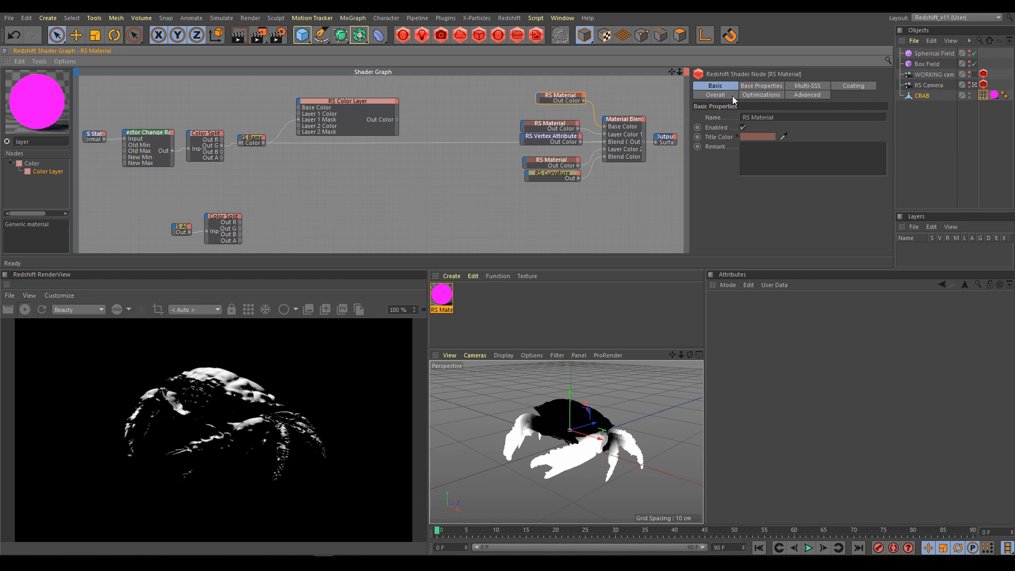
{"action": "left_click_drag", "start_coordinate": [774, 117], "coordinate": [731, 115]}
{"action": "type", "text": "Base"}
{"action": "left_click", "coordinate": [554, 123]}
{"action": "left_click_drag", "start_coordinate": [774, 117], "coordinate": [729, 117]}
{"action": "type", "text": "LEGS"}
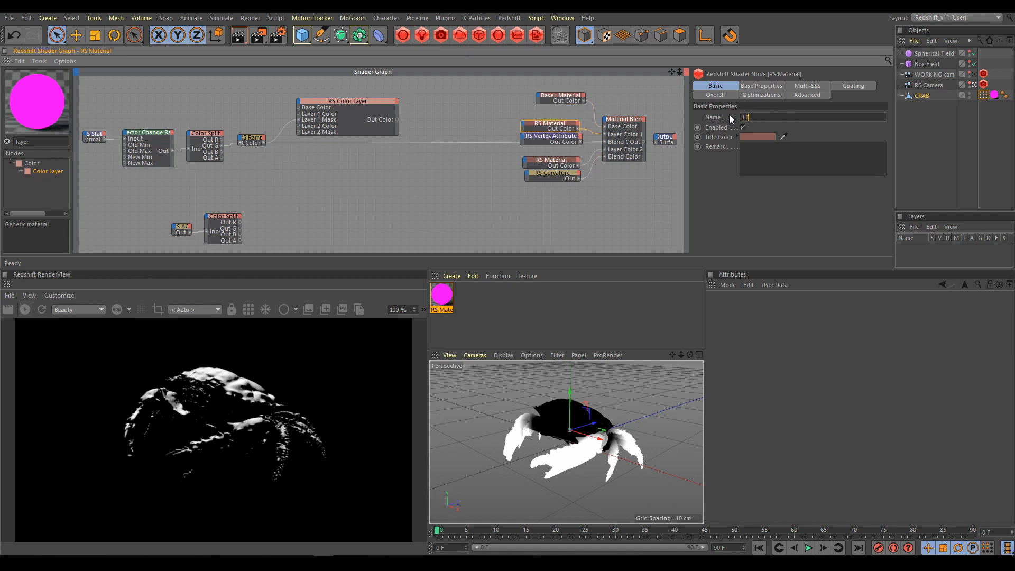
{"action": "left_click", "coordinate": [551, 161]}
{"action": "left_click_drag", "start_coordinate": [771, 117], "coordinate": [718, 117]}
{"action": "type", "text": "Curv"}
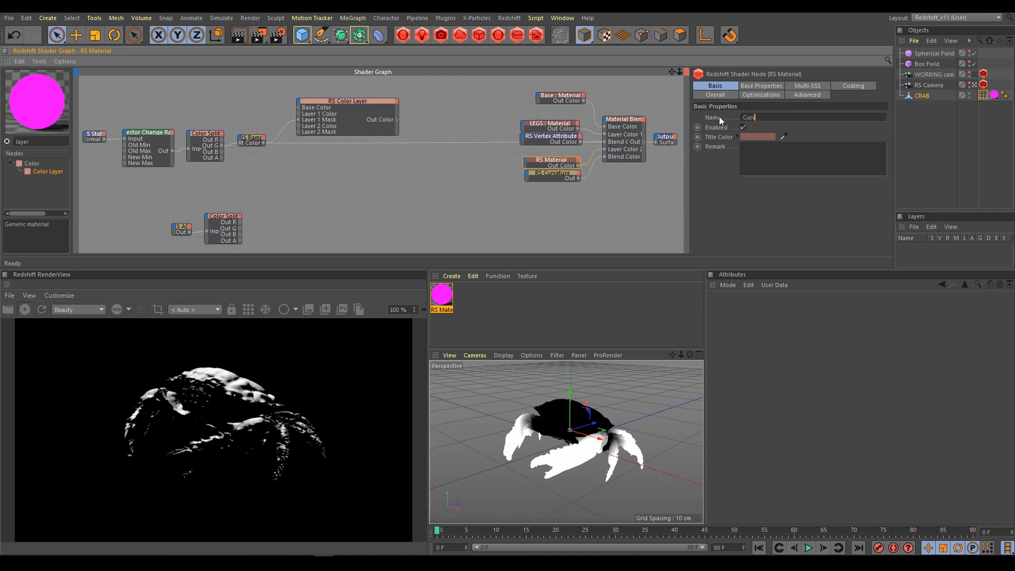
{"action": "type", "text": "e DEATAILS"}
Set the Curve DEATAILS material's diffuse color to red with H 4°, S 100% and V 82%, comparing it with the Base and LEGS colors
{"action": "left_click", "coordinate": [768, 88]}
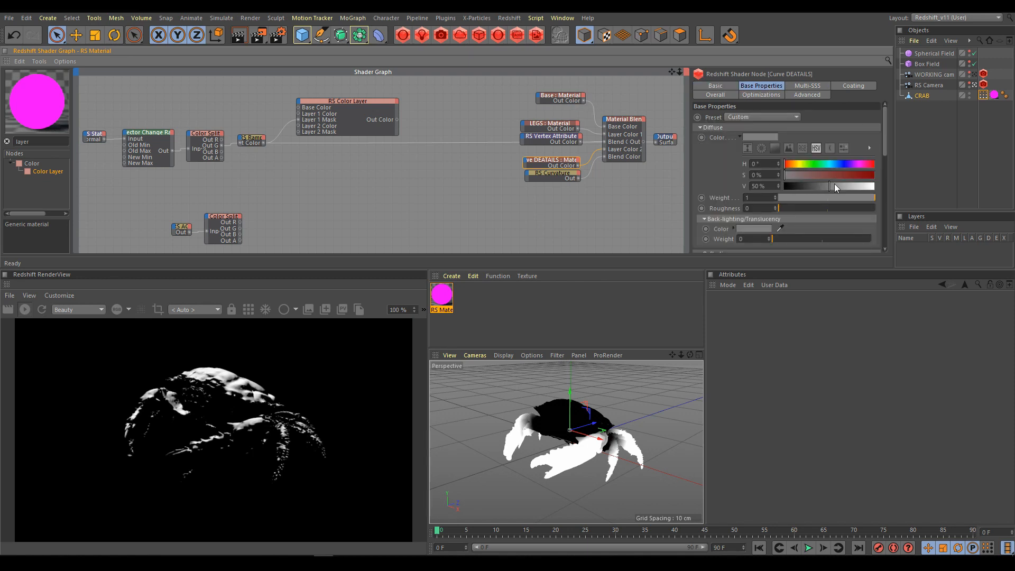
{"action": "left_click", "coordinate": [561, 97]}
{"action": "left_click", "coordinate": [552, 161]}
{"action": "left_click", "coordinate": [795, 165]}
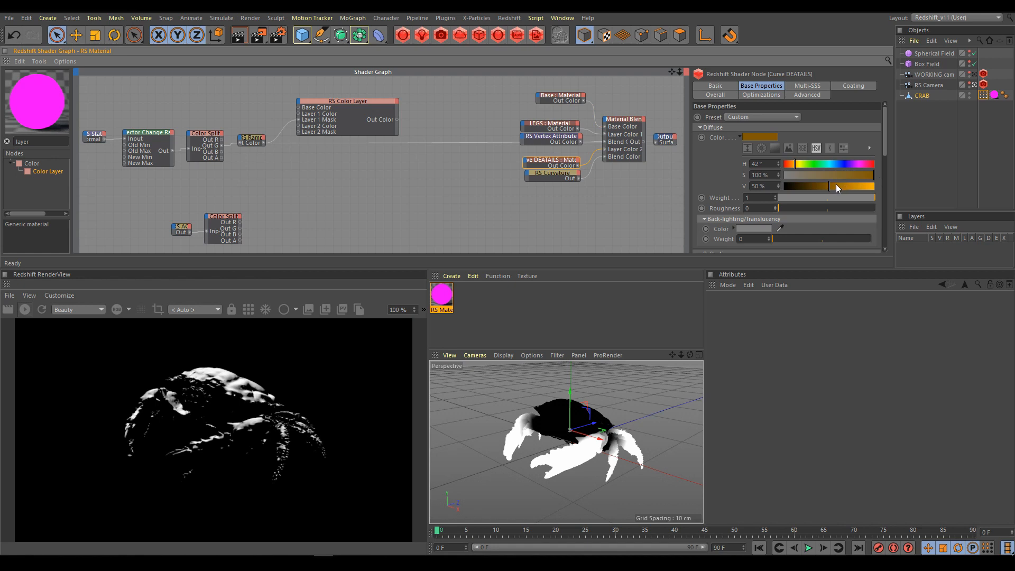
{"action": "left_click_drag", "start_coordinate": [836, 186], "coordinate": [858, 185]}
{"action": "left_click_drag", "start_coordinate": [795, 165], "coordinate": [786, 165]}
{"action": "left_click", "coordinate": [566, 97]}
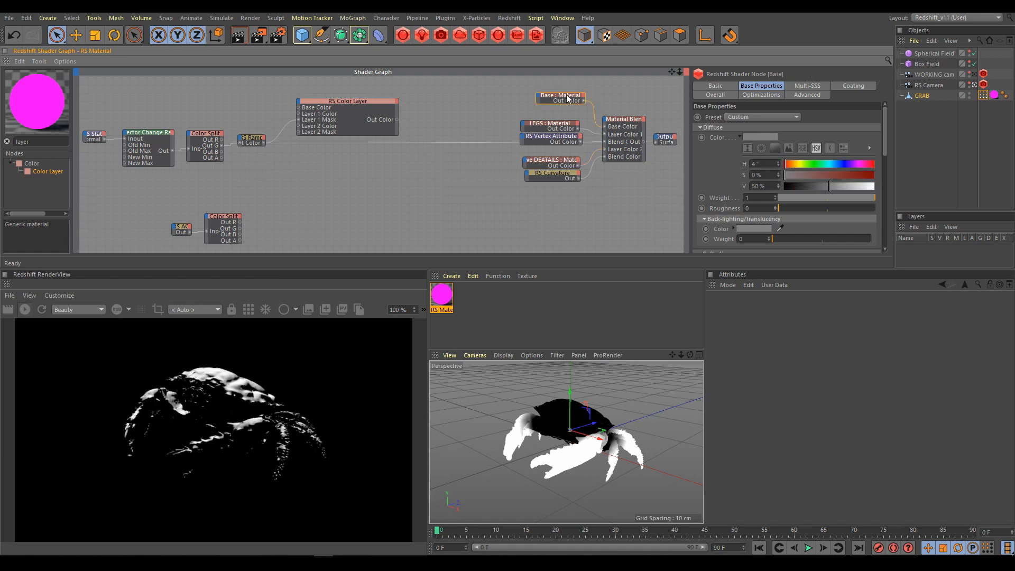
{"action": "left_click", "coordinate": [559, 124]}
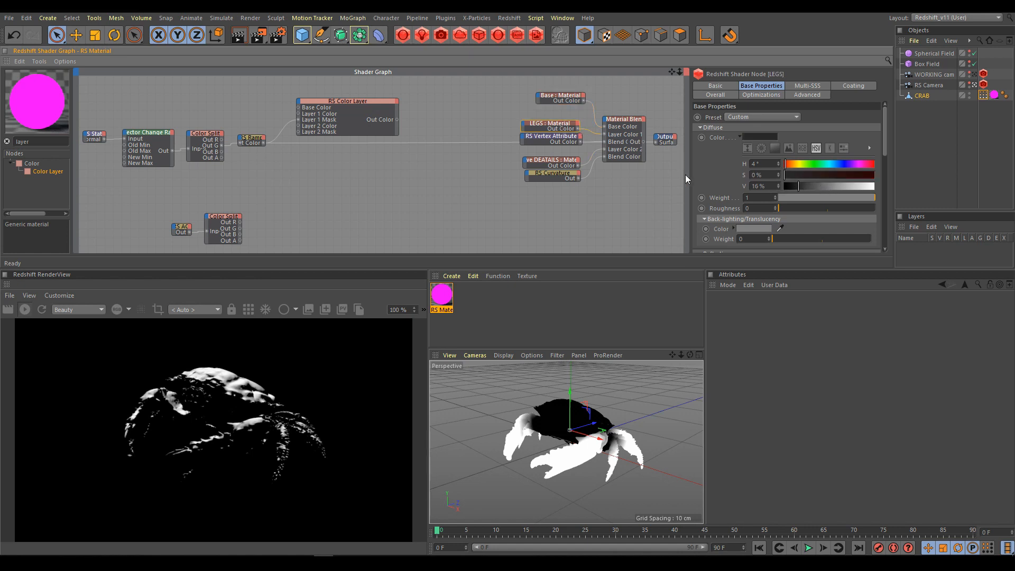
{"action": "left_click", "coordinate": [568, 162]}
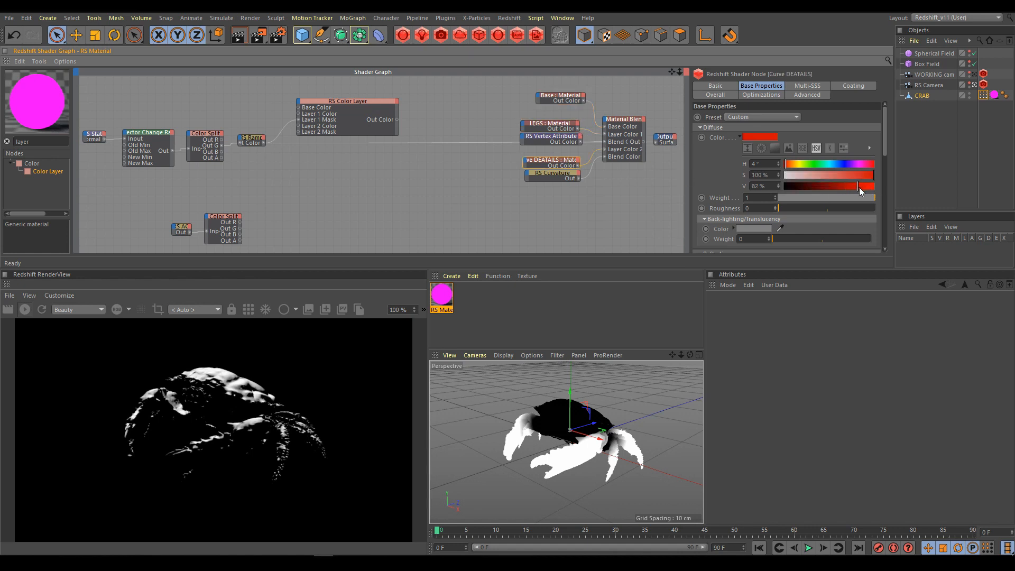
Reconnect the Material Blender to the Output and feed the Color Layer's Out Color into the Base material's Diffuse Color
{"action": "left_click", "coordinate": [666, 139]}
{"action": "left_click", "coordinate": [626, 120]}
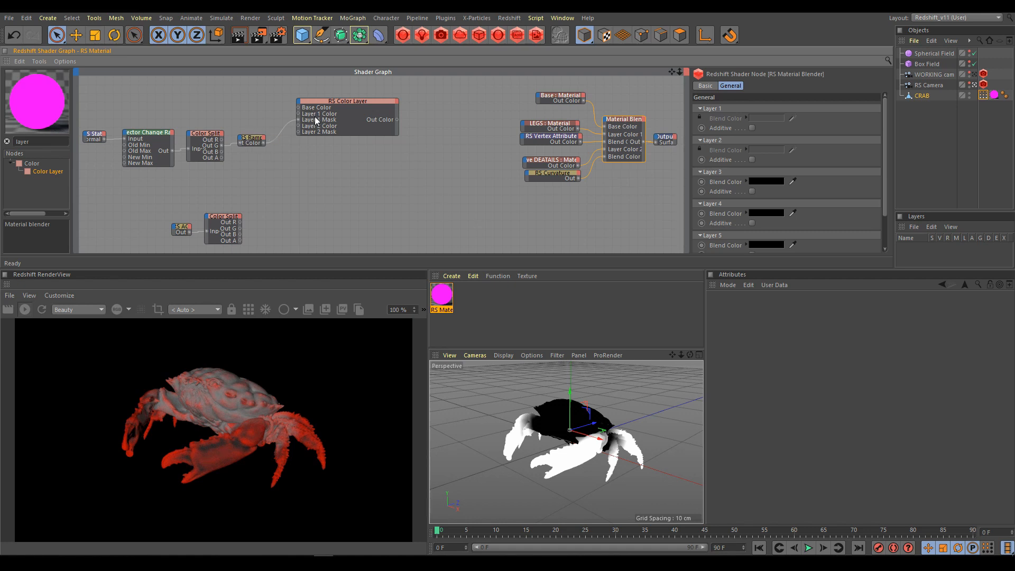
{"action": "left_click_drag", "start_coordinate": [347, 100], "coordinate": [539, 97]}
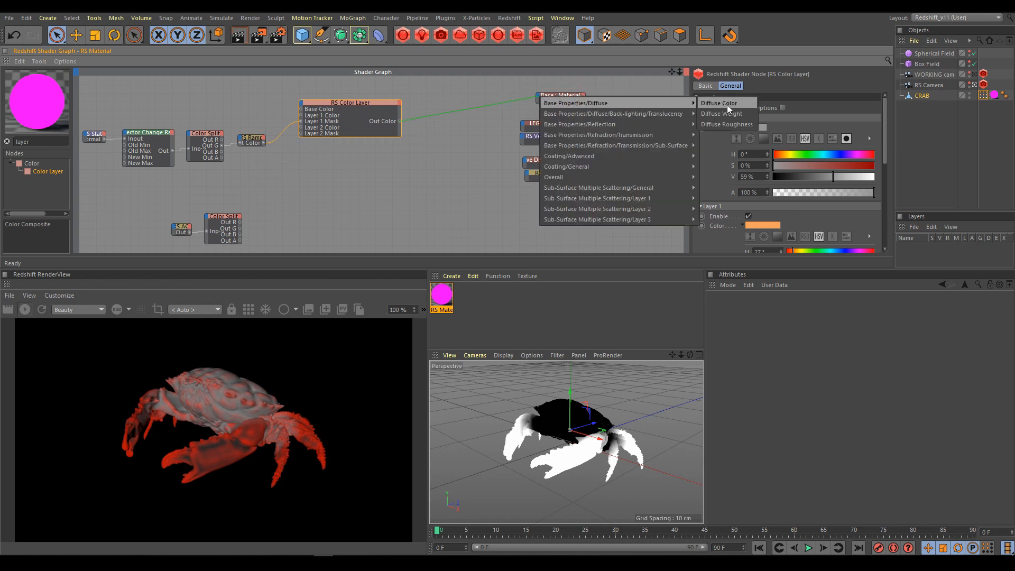
{"action": "left_click", "coordinate": [724, 103]}
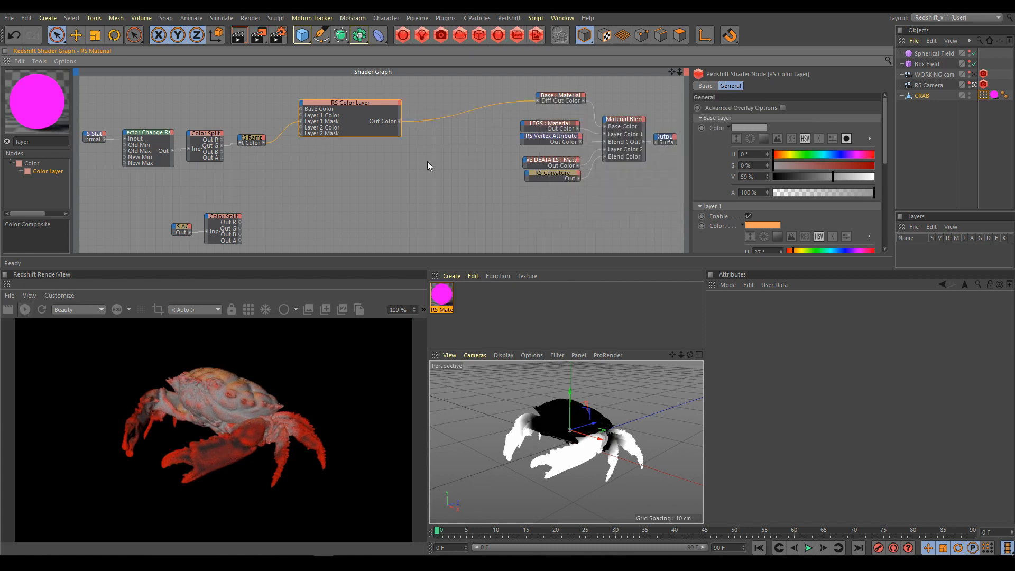
Move the Color Layer node closer to the Base material, and check the LEGS and Curve DEATAILS materials against the render
{"action": "left_click_drag", "start_coordinate": [380, 104], "coordinate": [432, 87]}
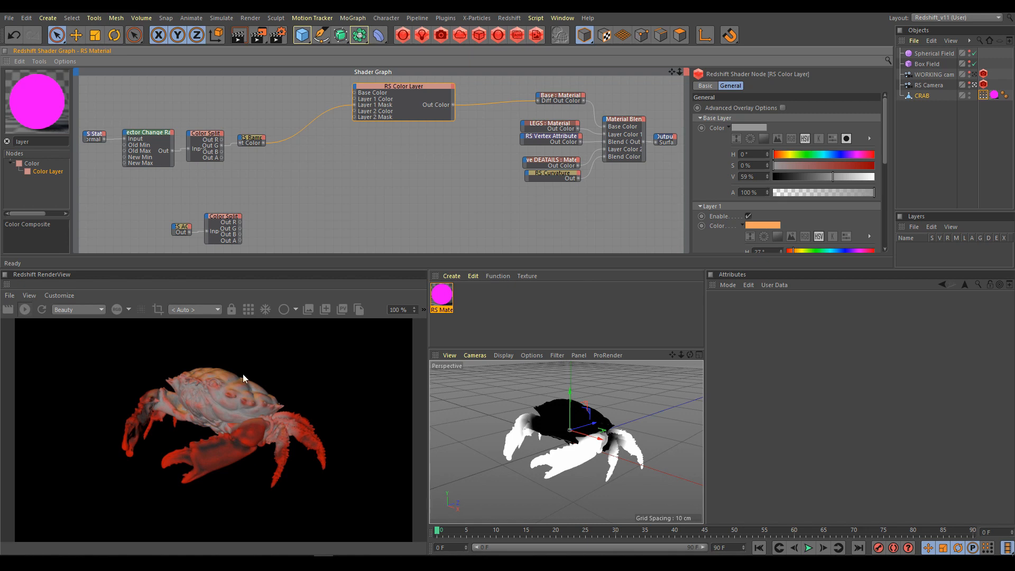
{"action": "left_click", "coordinate": [554, 125]}
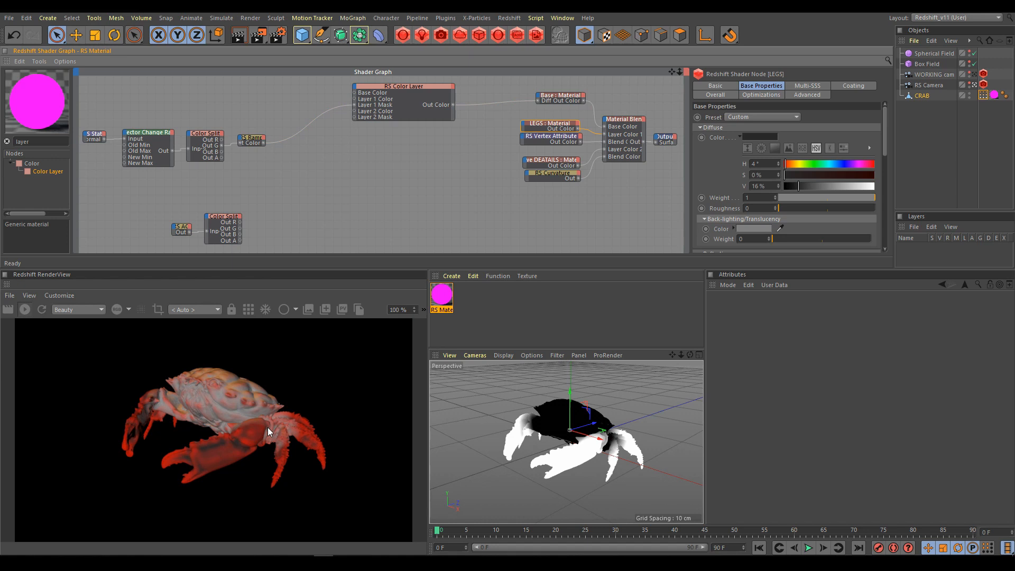
{"action": "left_click", "coordinate": [560, 163]}
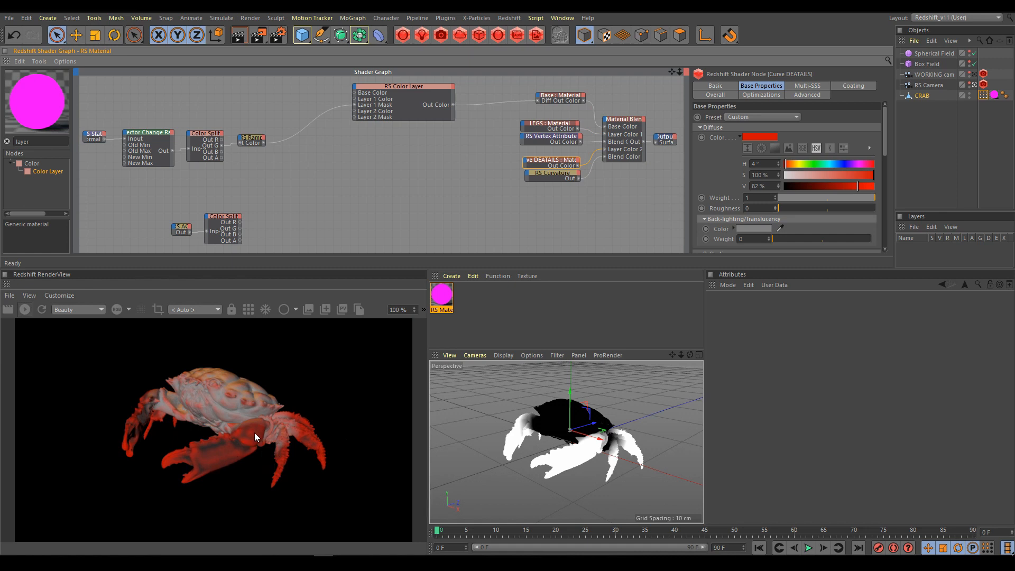
Set the RS Curvature node's Radius to 0.1
{"action": "left_click", "coordinate": [560, 175]}
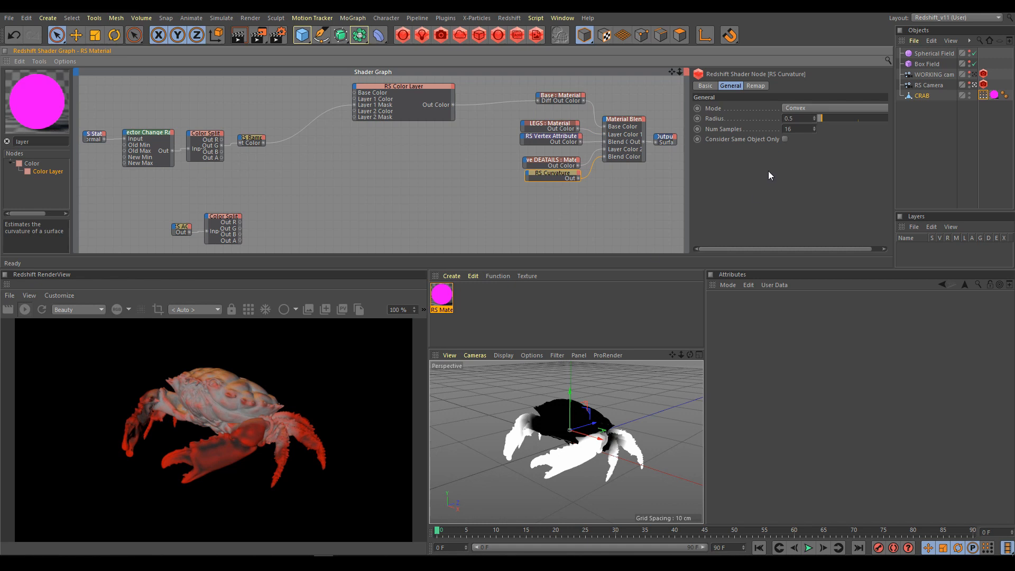
{"action": "double_click", "coordinate": [797, 119]}
{"action": "type", "text": "0.1"}
{"action": "key", "text": "Return"}
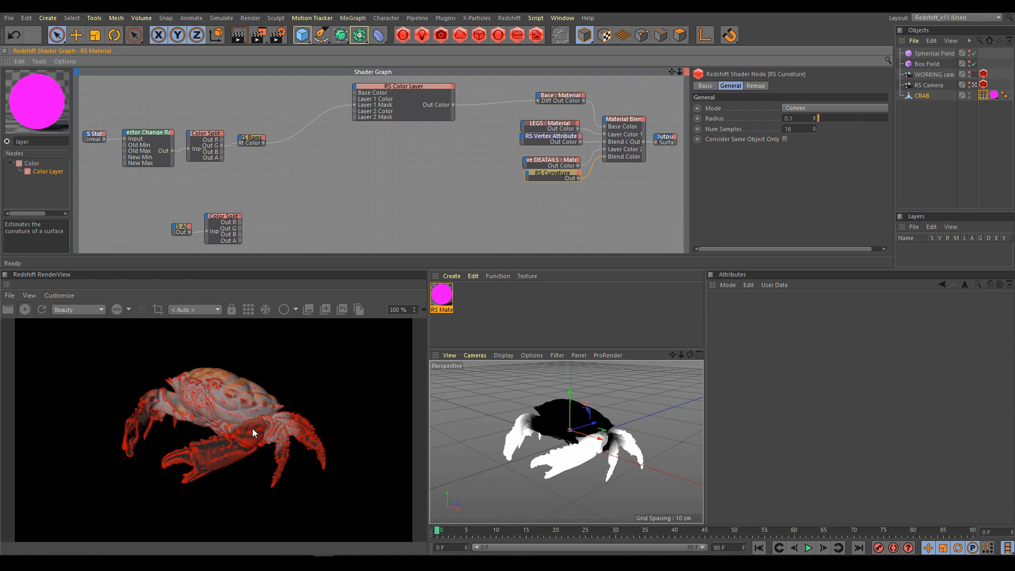
Move the State, Vector Change Range, Color Splitter and Ramp nodes up together, in line with the Color Layer node
{"action": "left_click_drag", "start_coordinate": [284, 101], "coordinate": [81, 196]}
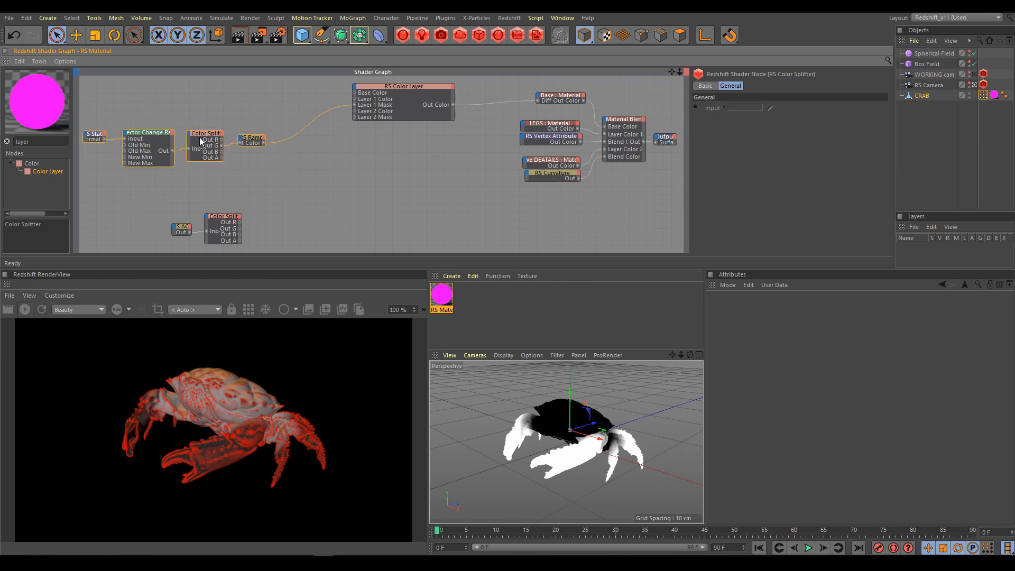
{"action": "left_click_drag", "start_coordinate": [204, 132], "coordinate": [213, 98]}
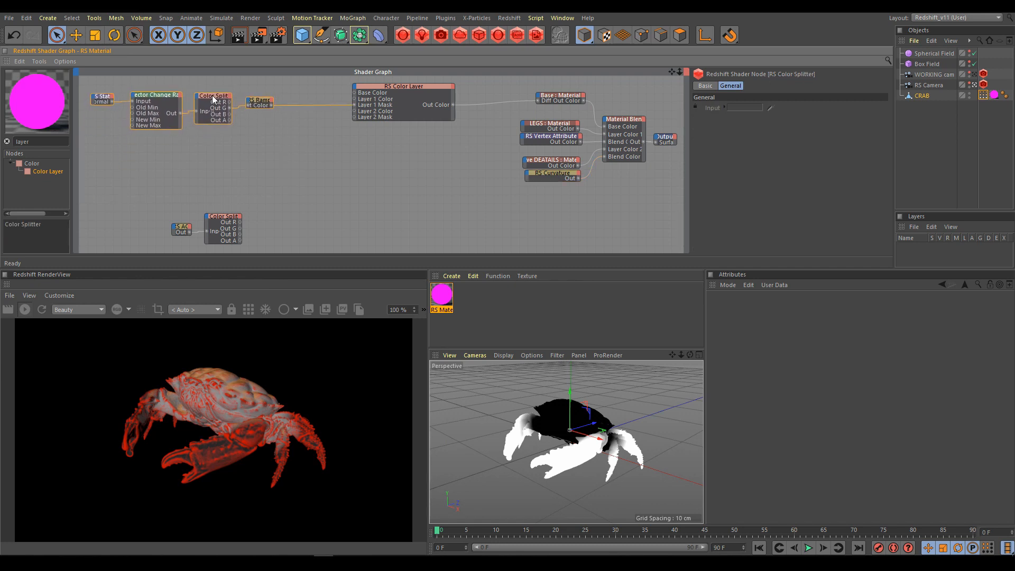
{"action": "left_click", "coordinate": [272, 146]}
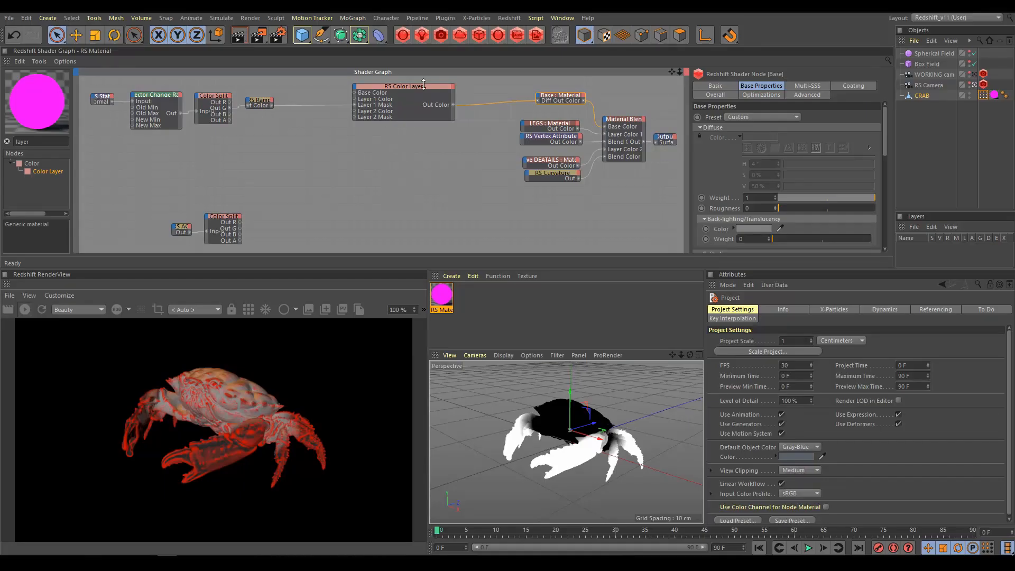
Preview the Base material alone through the Output, and shift the State mask Ramp's black knot to about the middle
{"action": "left_click", "coordinate": [418, 86]}
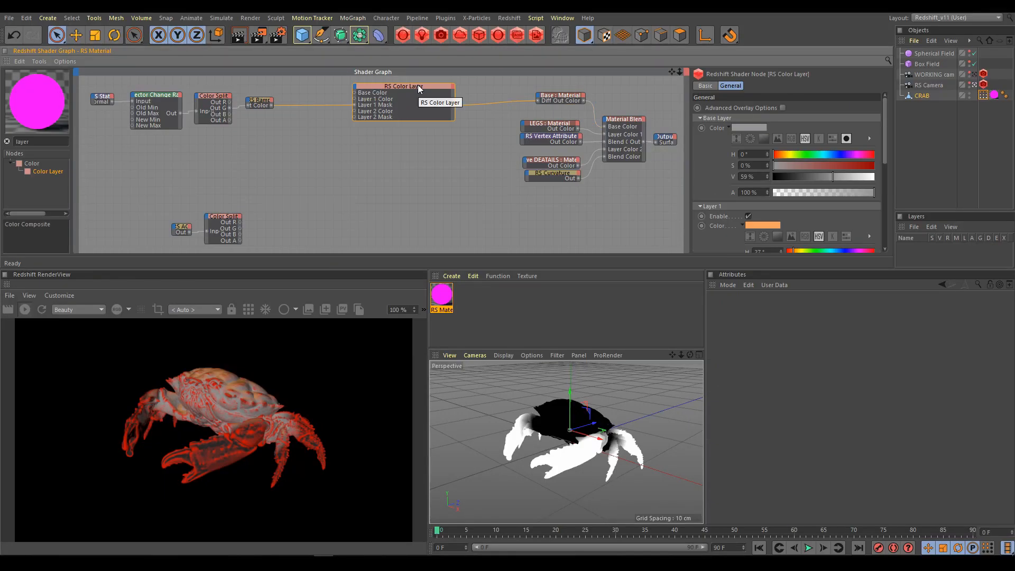
{"action": "left_click", "coordinate": [563, 98]}
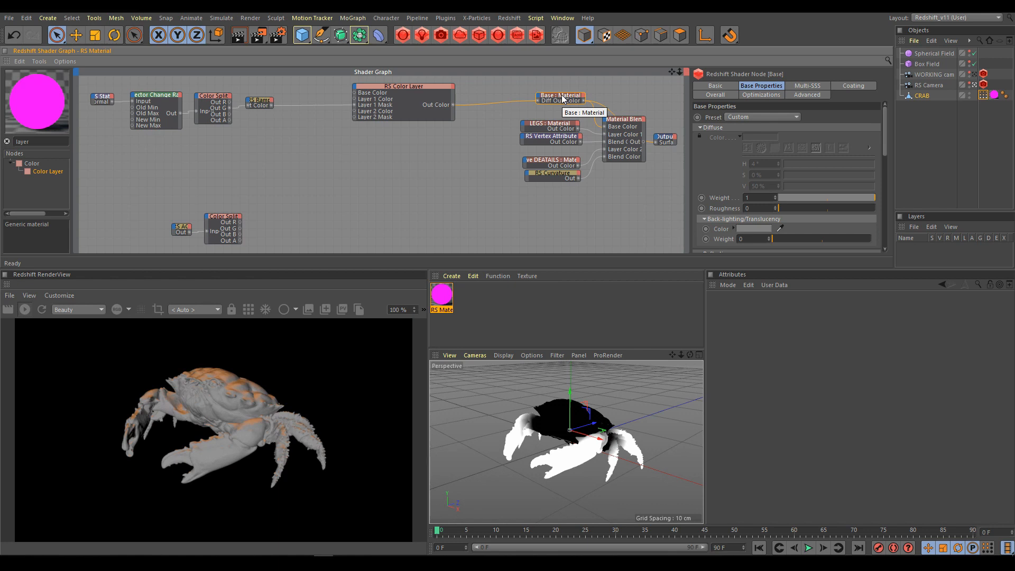
{"action": "left_click", "coordinate": [107, 100]}
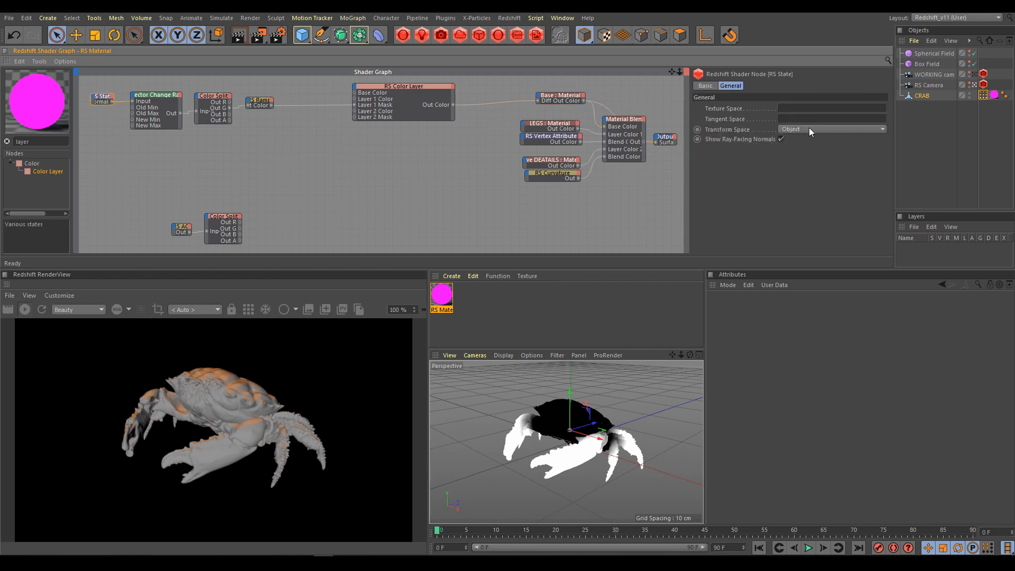
{"action": "left_click", "coordinate": [172, 100]}
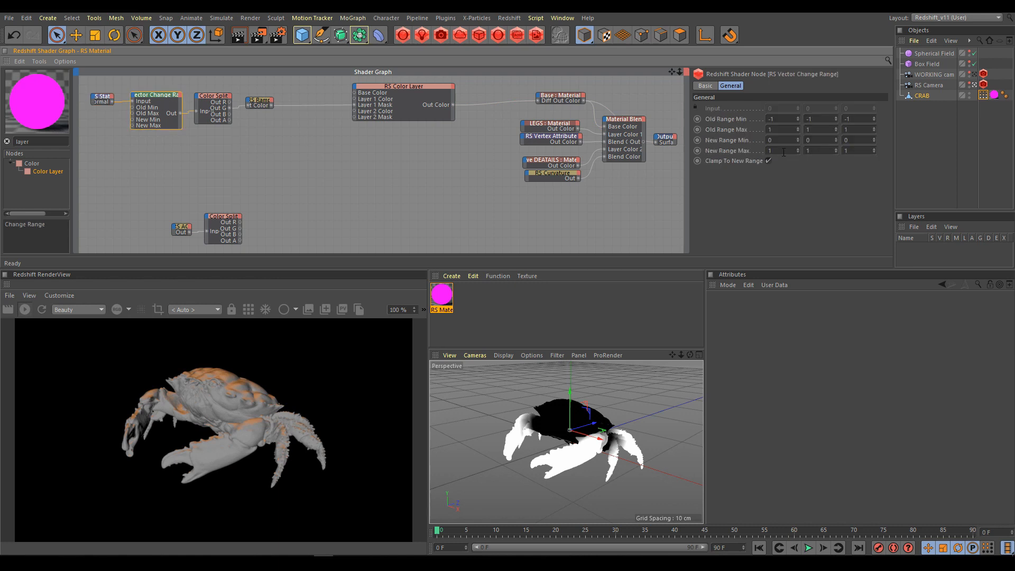
{"action": "left_click", "coordinate": [260, 104]}
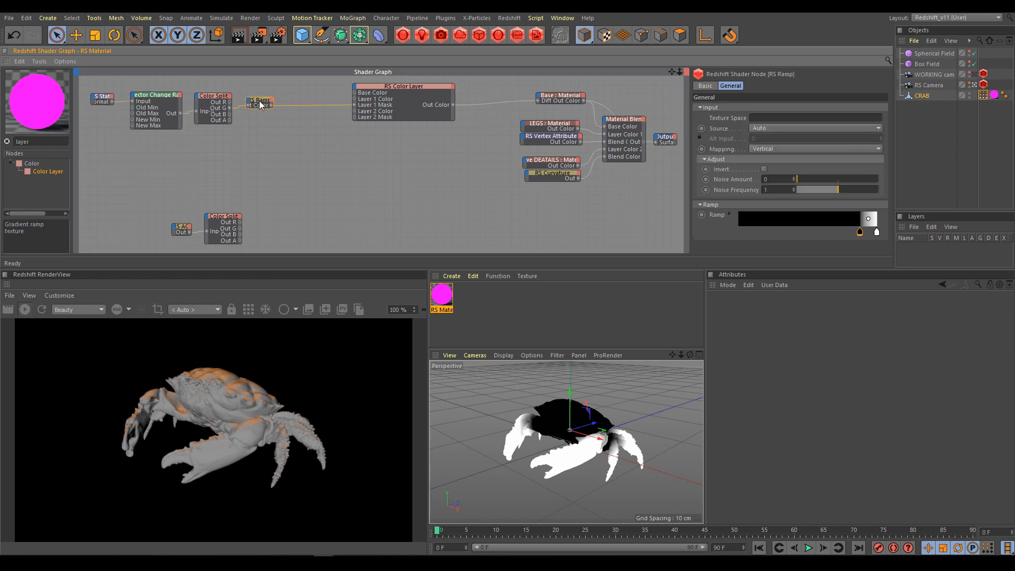
{"action": "mouse_move", "coordinate": [860, 237]}
{"action": "left_click_drag", "start_coordinate": [859, 236], "coordinate": [807, 237]}
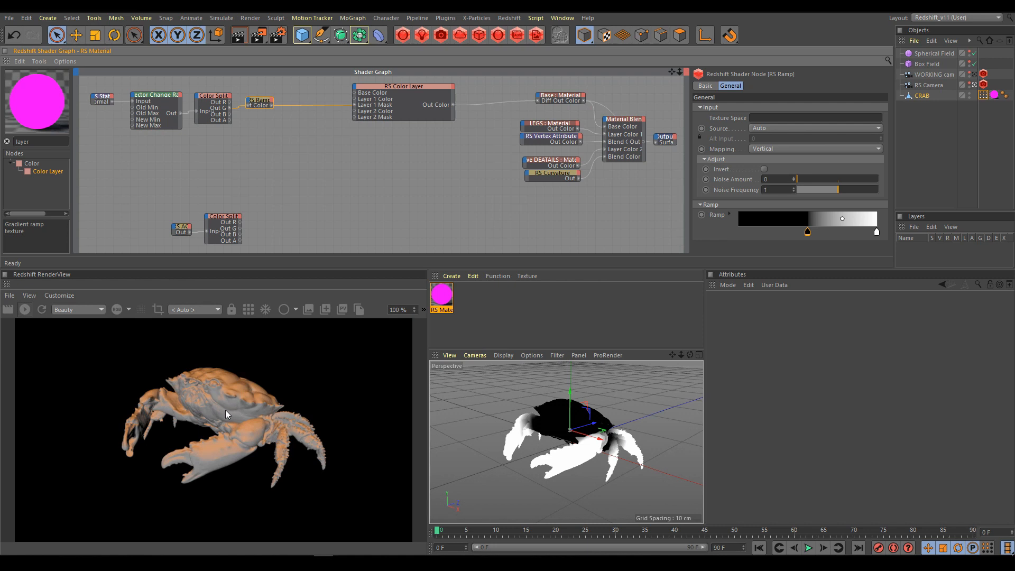
Change the Base Color Layer's Layer 1 color to a dark reddish brown with H about 20° and S 83%
{"action": "left_click", "coordinate": [407, 87]}
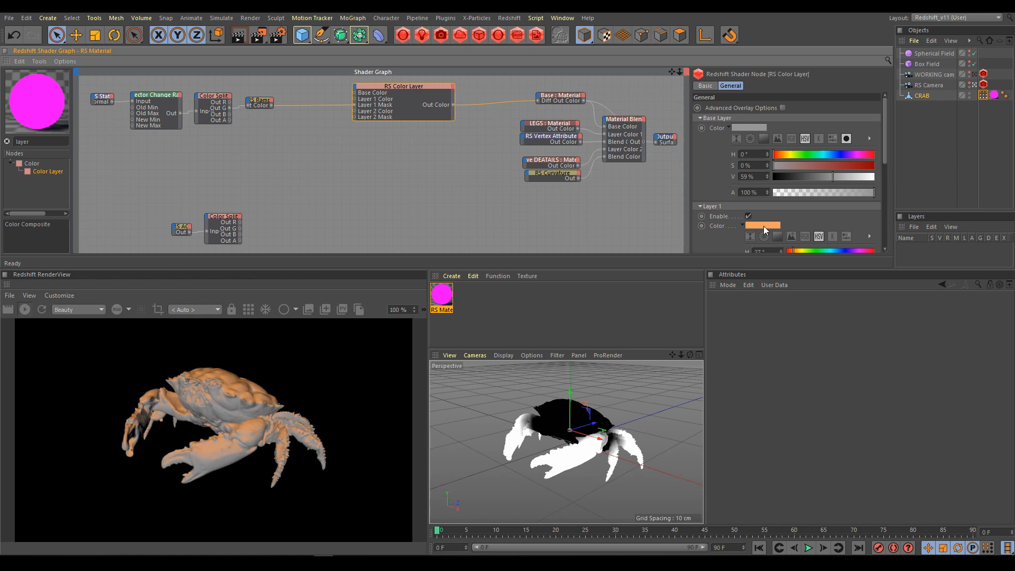
{"action": "left_click_drag", "start_coordinate": [884, 154], "coordinate": [824, 178]}
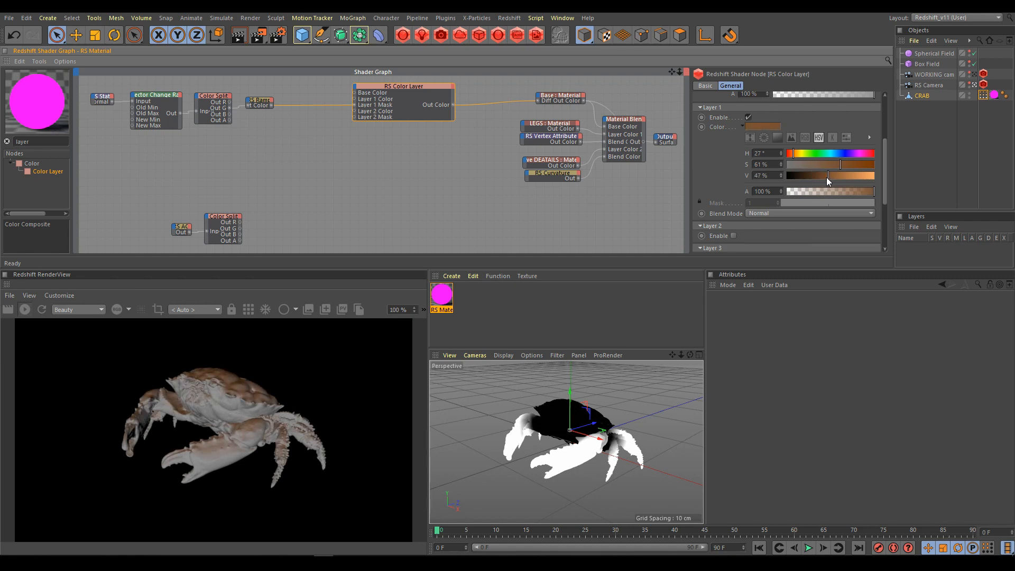
{"action": "left_click_drag", "start_coordinate": [797, 158], "coordinate": [790, 155]}
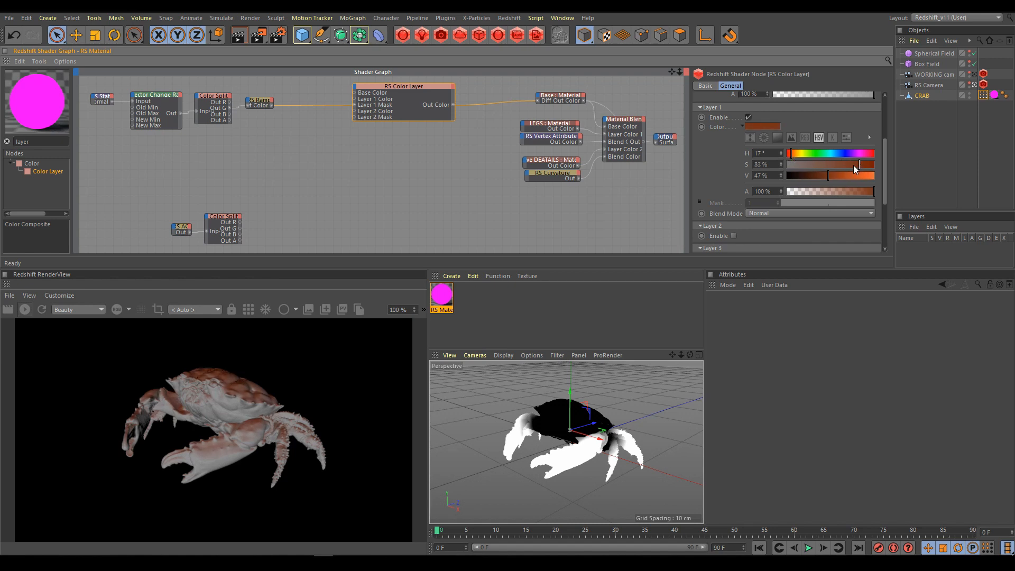
{"action": "left_click", "coordinate": [823, 178]}
Set the same Color Layer's Base Layer color to a muted beige with H 45°, S 15% and V 58%
{"action": "left_click_drag", "start_coordinate": [887, 174], "coordinate": [892, 119]}
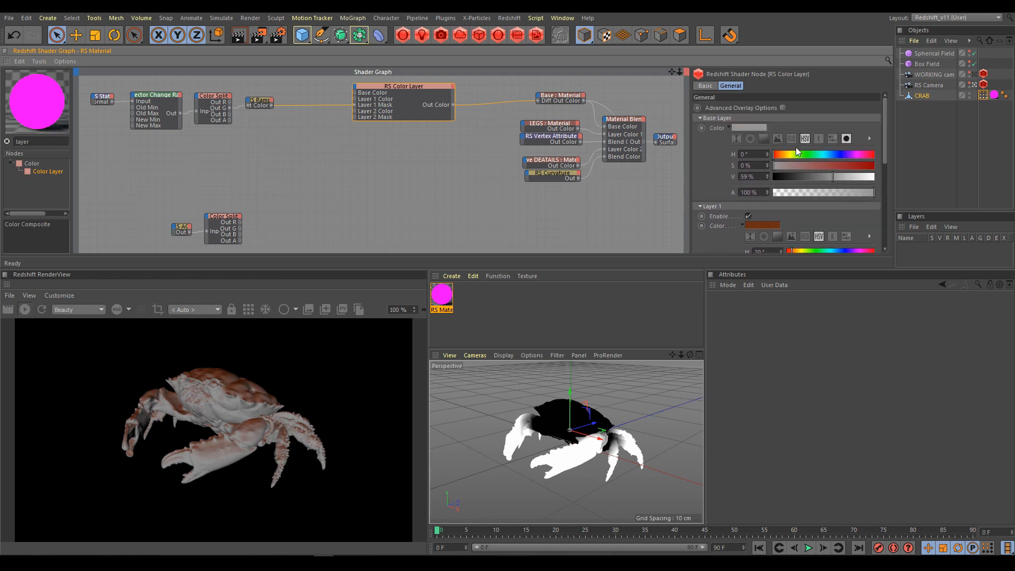
{"action": "left_click", "coordinate": [786, 155]}
{"action": "left_click_drag", "start_coordinate": [780, 164], "coordinate": [812, 163]}
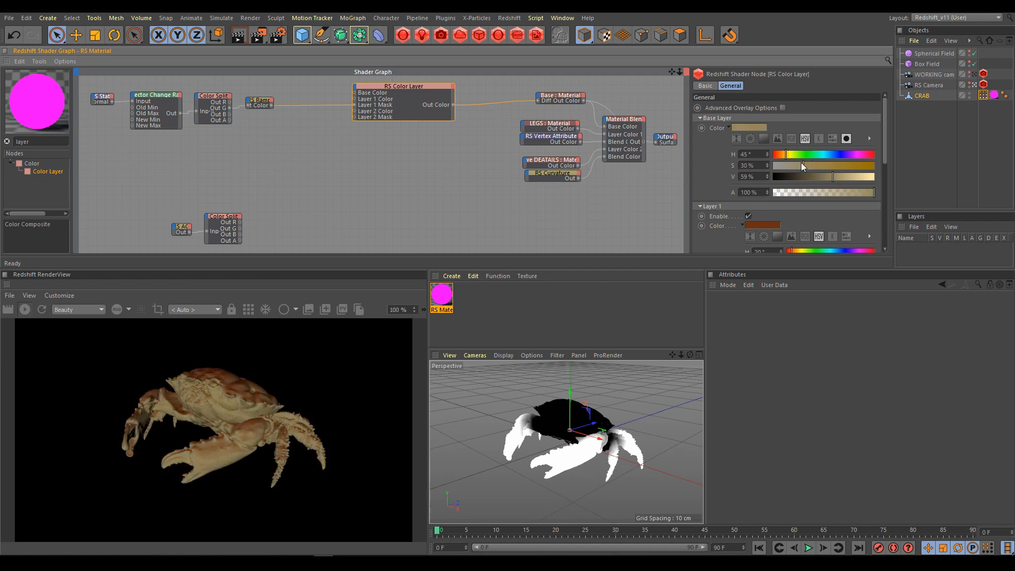
{"action": "left_click_drag", "start_coordinate": [791, 167], "coordinate": [788, 165]}
{"action": "left_click", "coordinate": [834, 178]}
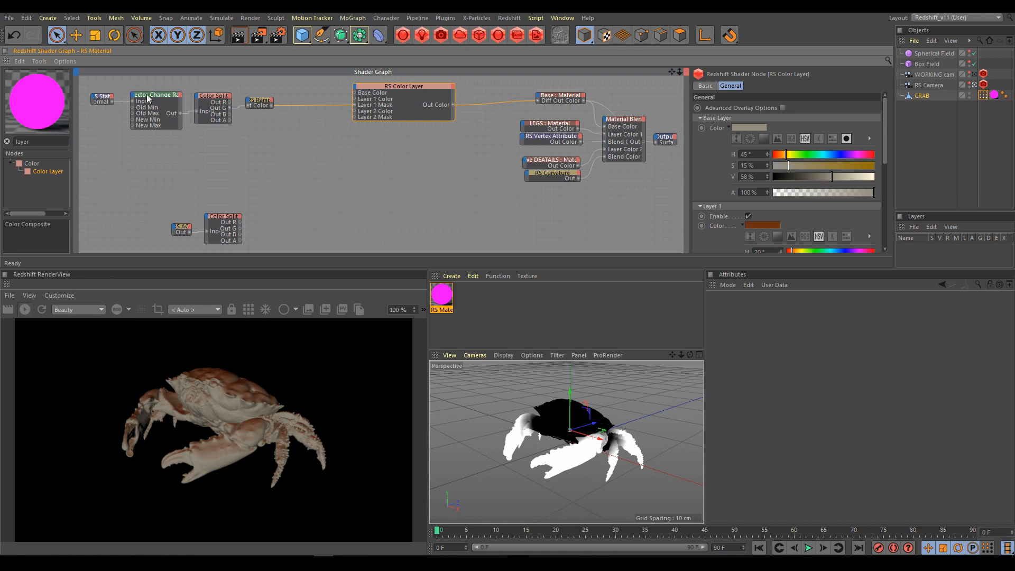
Preview the LEGS material alone through the Output, and set its diffuse color to blue with H 202°, S 80% and V 49%
{"action": "left_click", "coordinate": [567, 99]}
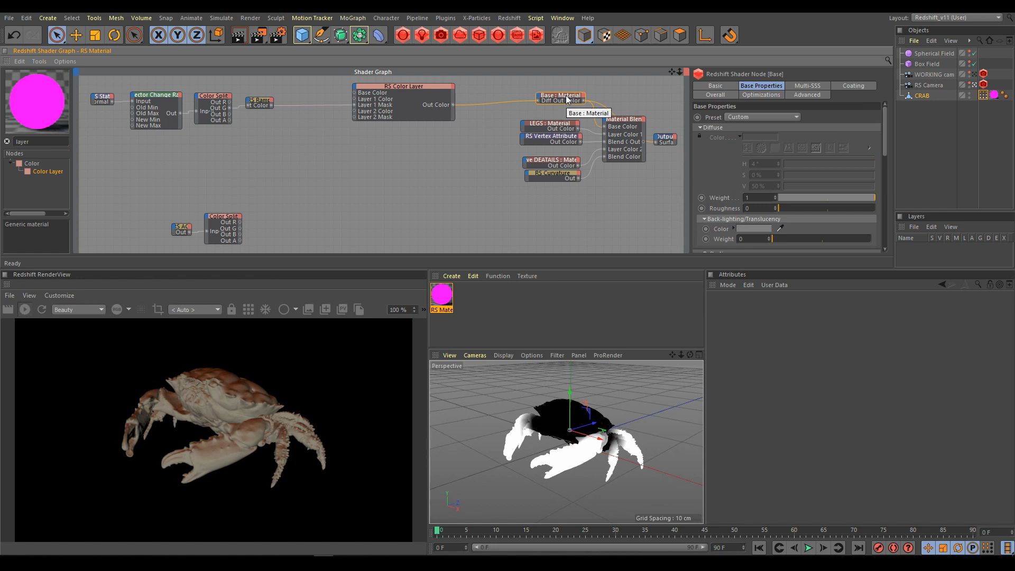
{"action": "left_click", "coordinate": [559, 123]}
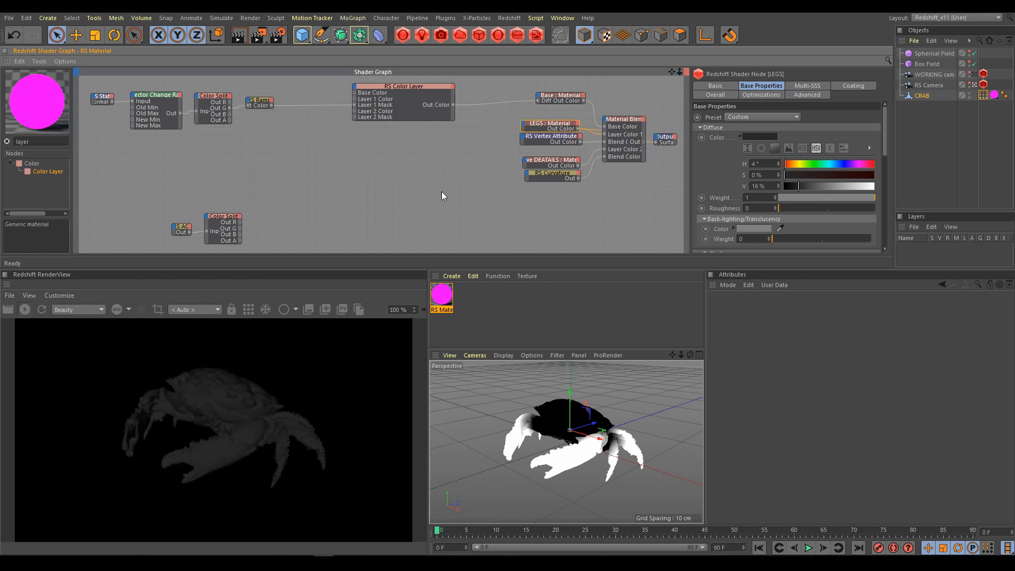
{"action": "left_click", "coordinate": [837, 164]}
{"action": "left_click", "coordinate": [855, 174]}
{"action": "left_click", "coordinate": [851, 186]}
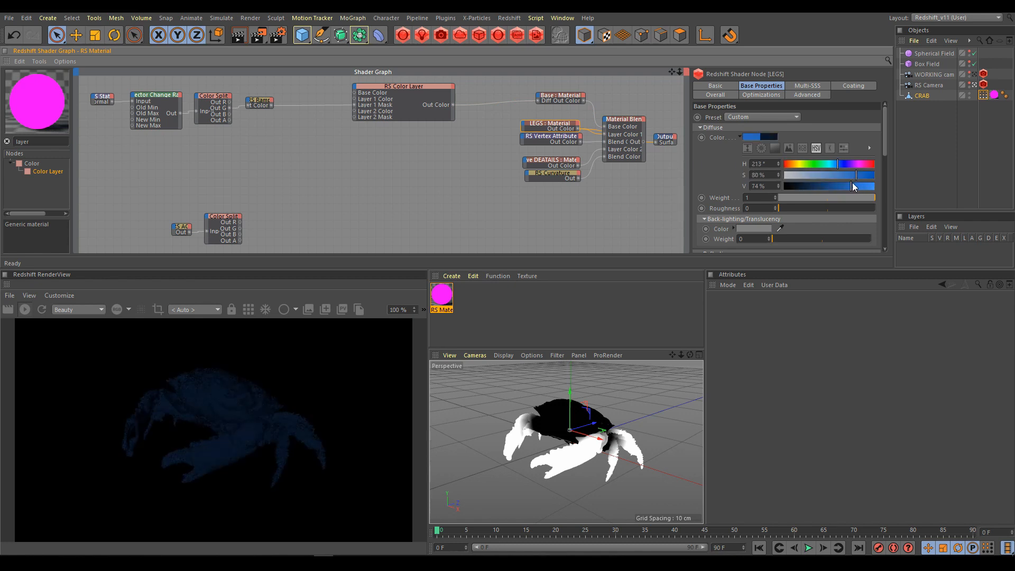
{"action": "left_click_drag", "start_coordinate": [851, 186], "coordinate": [836, 167]}
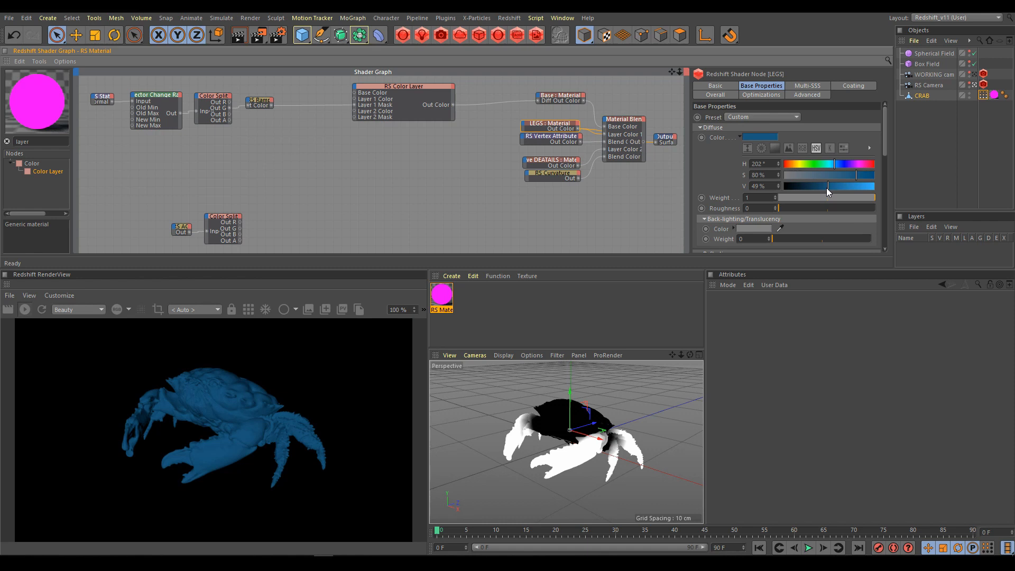
Add a Noise node and a second Color Layer node below the Base material's mask chain
{"action": "left_click", "coordinate": [7, 141]}
{"action": "type", "text": "noise"}
{"action": "left_click_drag", "start_coordinate": [44, 173], "coordinate": [272, 155]}
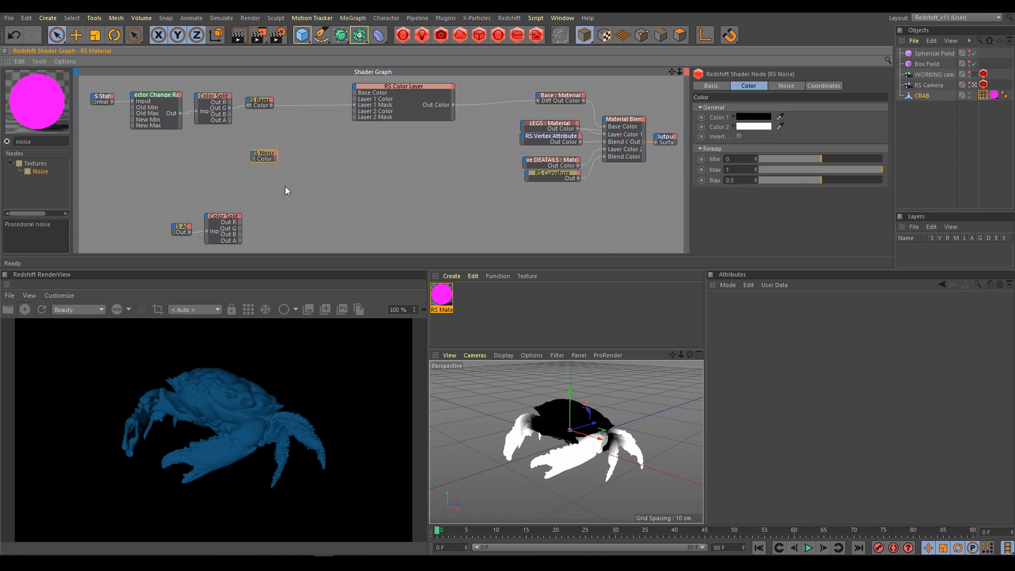
{"action": "double_click", "coordinate": [37, 144]}
{"action": "type", "text": "layer"}
{"action": "left_click_drag", "start_coordinate": [41, 173], "coordinate": [359, 138]}
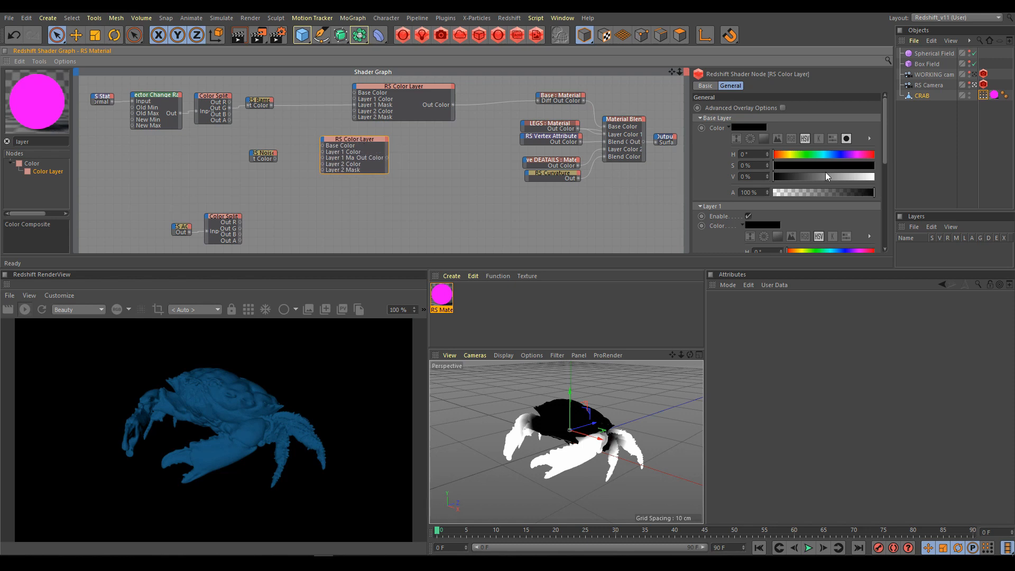
Set the new Color Layer's Base Layer color to blue with H 208°, S 100% and V 43%
{"action": "left_click", "coordinate": [826, 154]}
{"action": "mouse_move", "coordinate": [828, 157]}
{"action": "left_mouse_down"}
{"action": "mouse_move", "coordinate": [876, 166]}
{"action": "mouse_move", "coordinate": [817, 178]}
{"action": "left_mouse_up"}
{"action": "left_click", "coordinate": [831, 155]}
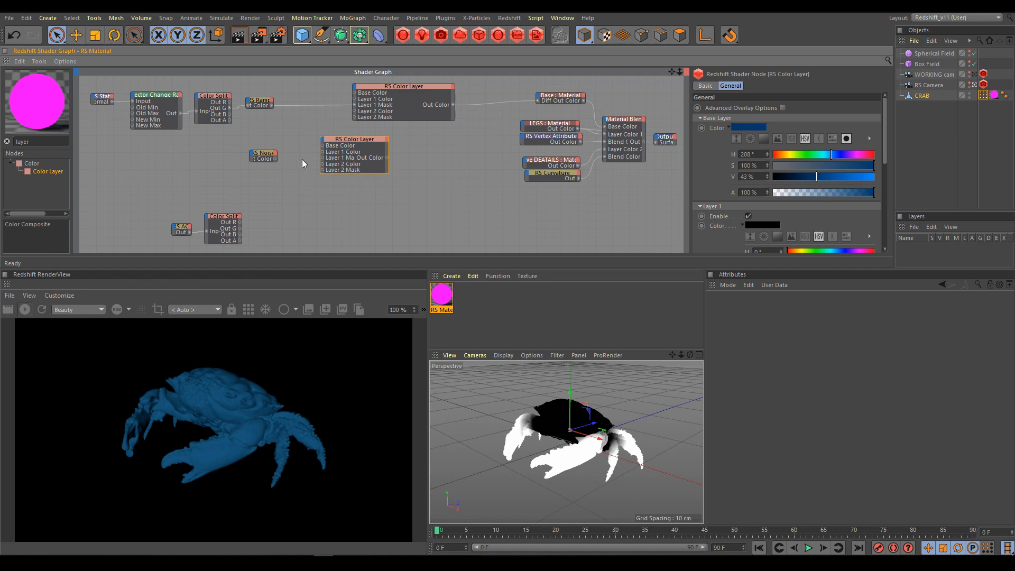
Feed the Noise node into the new Color Layer's Layer 1 Mask, and widen the Color Layer node to show its port names
{"action": "left_click_drag", "start_coordinate": [267, 153], "coordinate": [257, 150]}
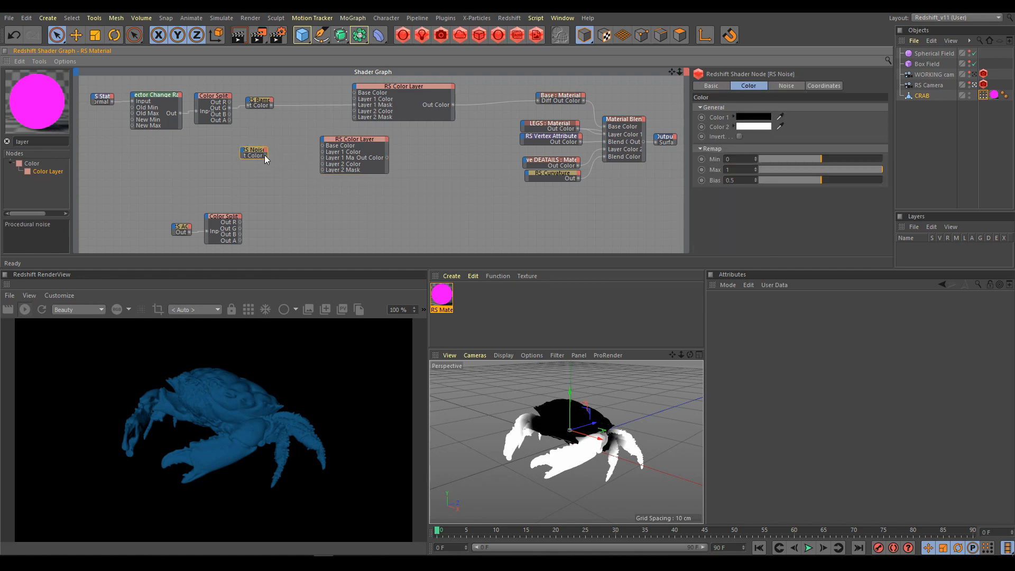
{"action": "left_click_drag", "start_coordinate": [319, 158], "coordinate": [324, 162]}
{"action": "left_click", "coordinate": [388, 166]}
{"action": "left_click_drag", "start_coordinate": [389, 166], "coordinate": [449, 166]}
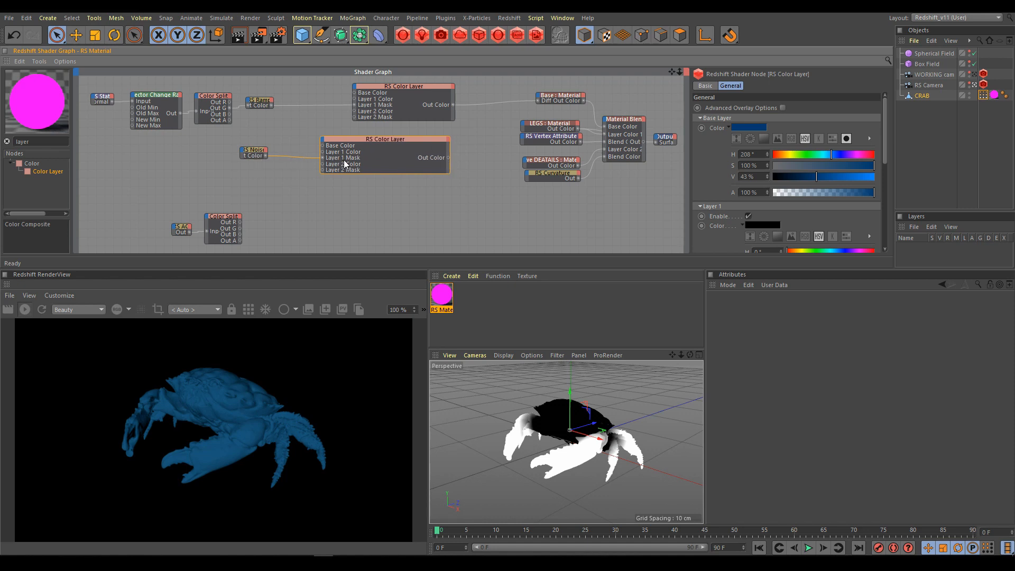
{"action": "left_click_drag", "start_coordinate": [254, 150], "coordinate": [259, 153]}
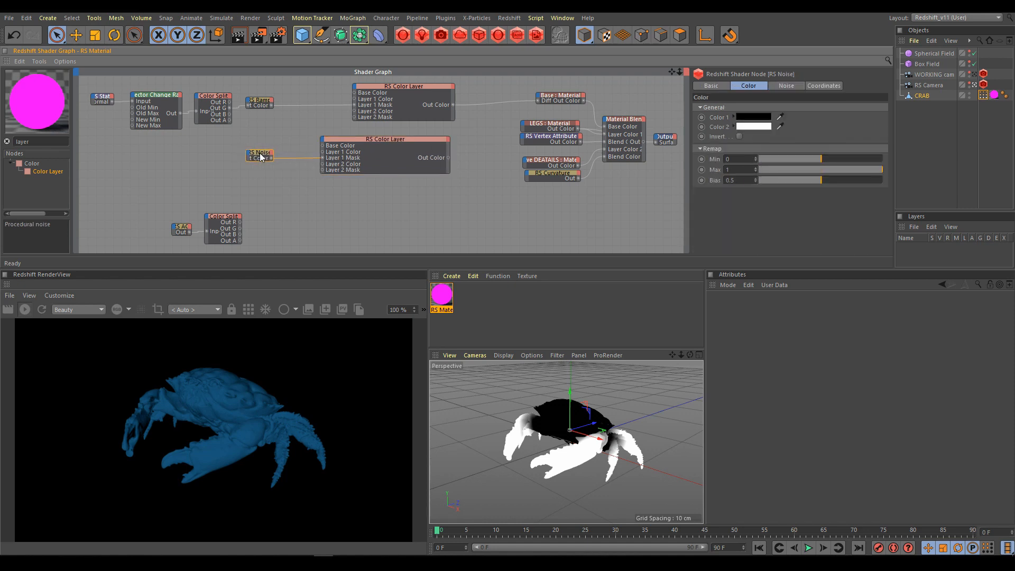
Set the new Color Layer's Layer 1 color to dark navy with H 241° and S 100%, and preview the node through the Output
{"action": "left_click", "coordinate": [385, 138]}
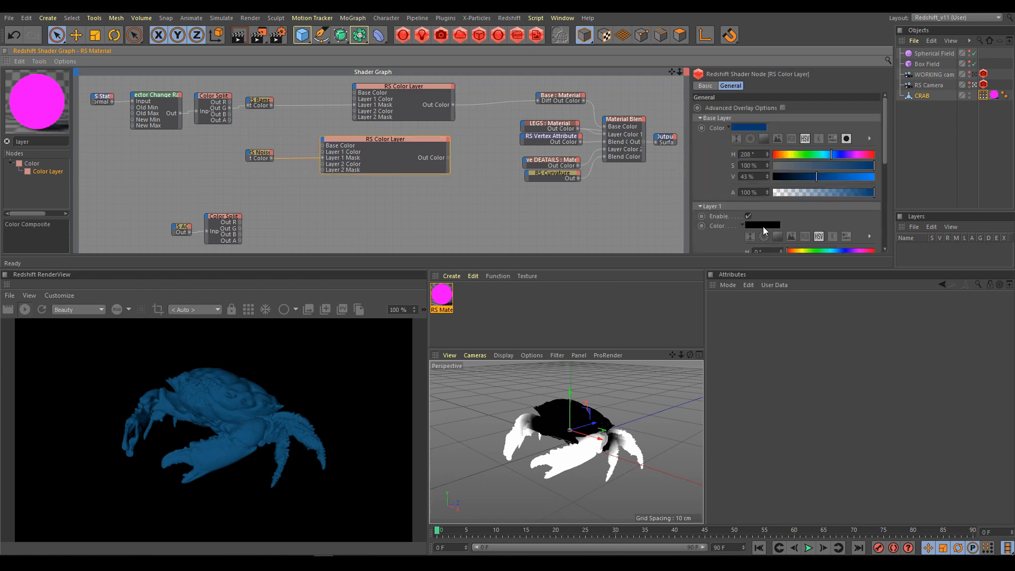
{"action": "scroll", "coordinate": [887, 169], "scroll_direction": "down", "scroll_amount": 3}
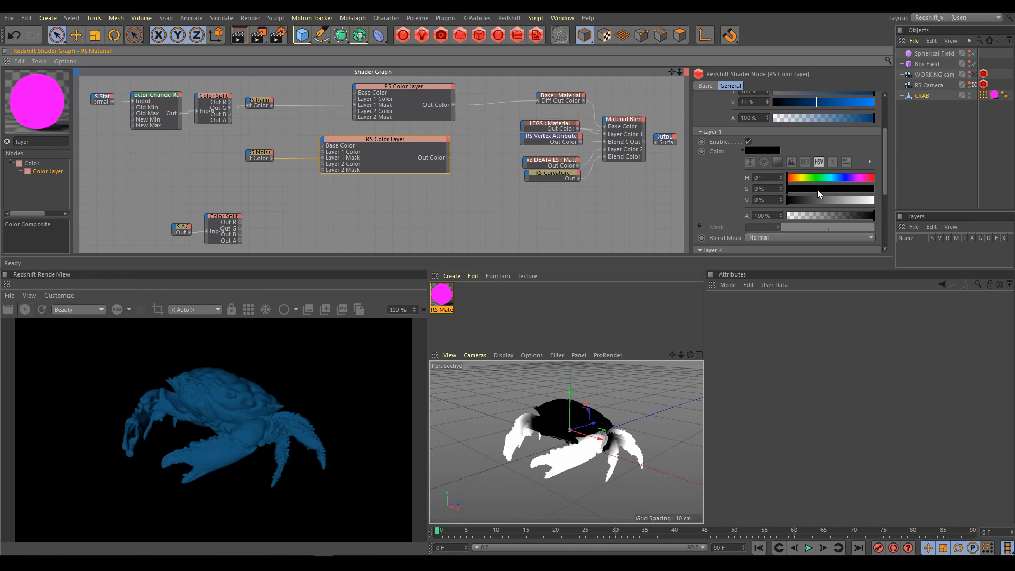
{"action": "mouse_move", "coordinate": [824, 189]}
{"action": "left_mouse_down"}
{"action": "mouse_move", "coordinate": [889, 193]}
{"action": "mouse_move", "coordinate": [845, 179]}
{"action": "mouse_move", "coordinate": [812, 201]}
{"action": "left_mouse_up"}
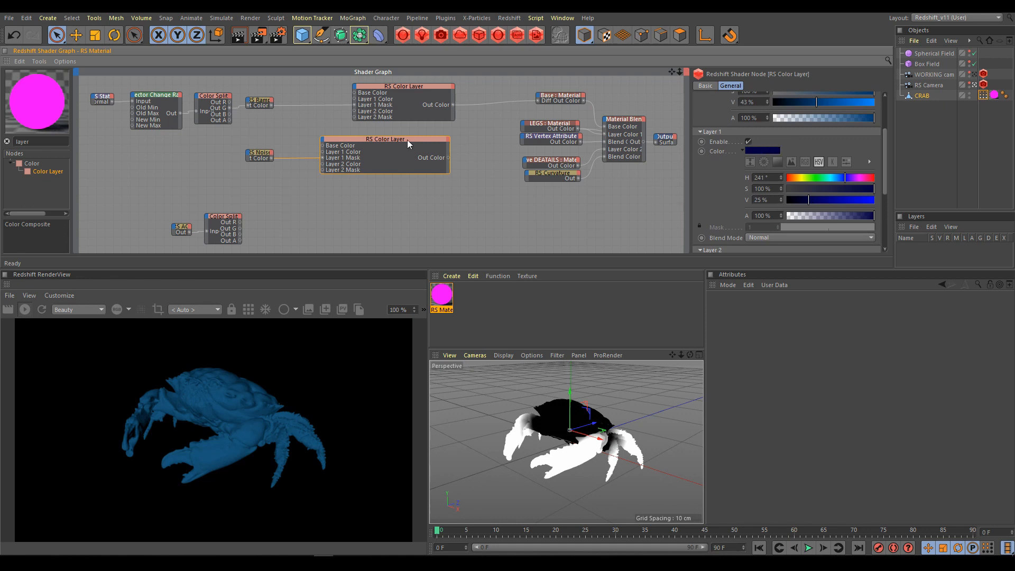
{"action": "key", "text": "o"}
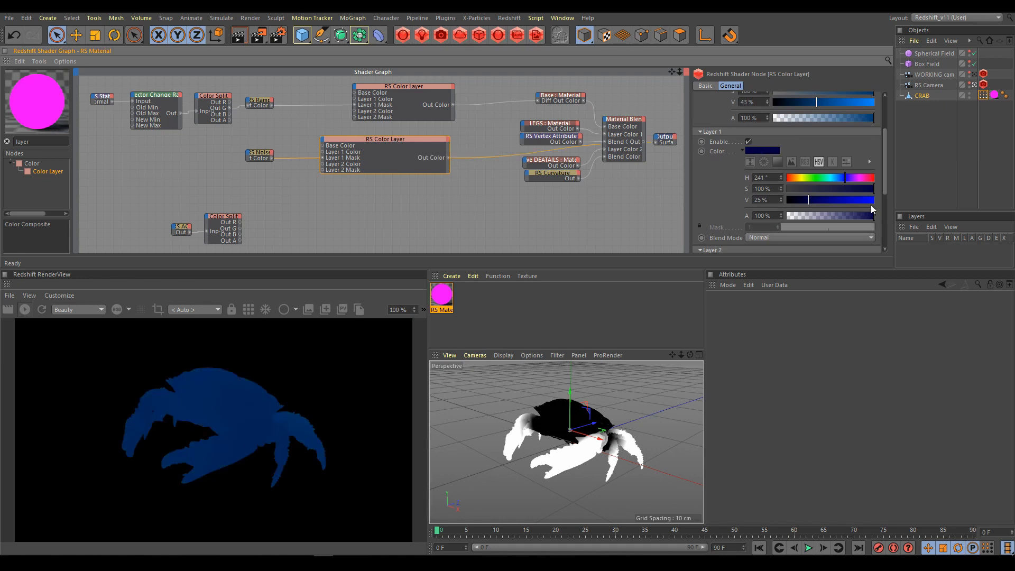
{"action": "left_click_drag", "start_coordinate": [817, 199], "coordinate": [797, 199]}
Insert a Ramp node between the Noise and the new Color Layer's Layer 1 Mask, and set its Source to Alt
{"action": "left_click_drag", "start_coordinate": [258, 156], "coordinate": [170, 156]}
{"action": "left_click", "coordinate": [7, 142]}
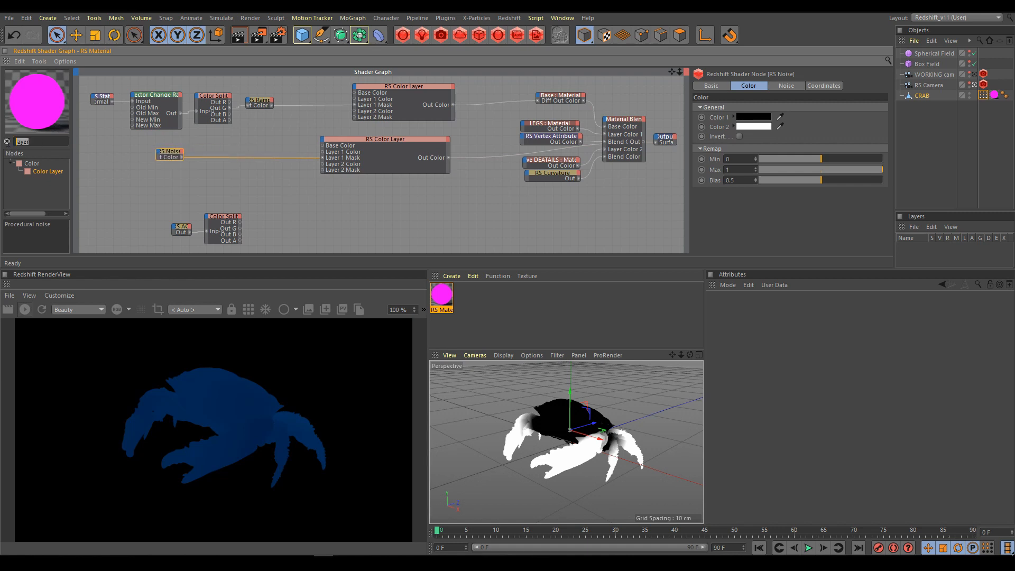
{"action": "type", "text": "ramp"}
{"action": "left_click_drag", "start_coordinate": [37, 170], "coordinate": [277, 173]}
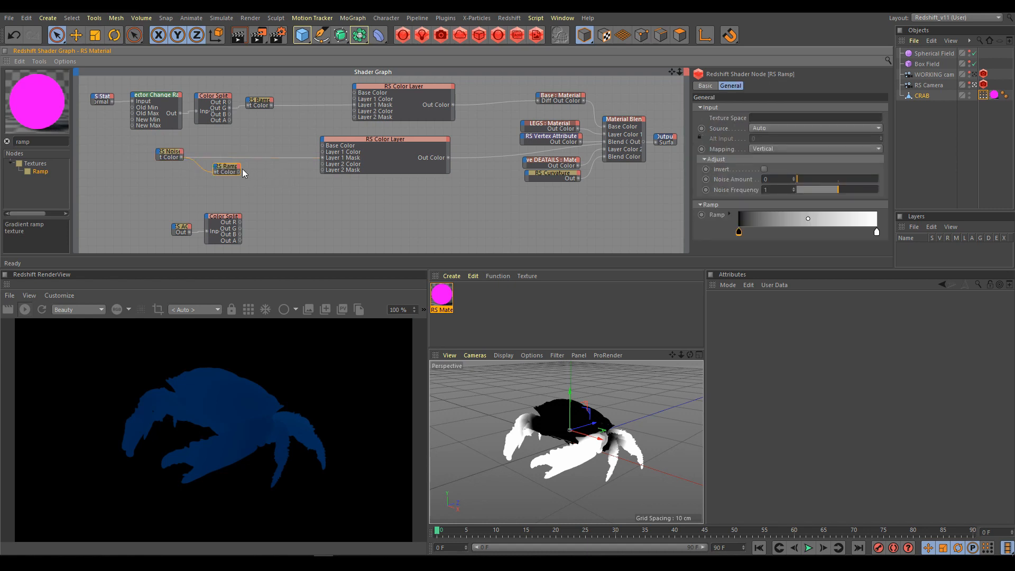
{"action": "left_click_drag", "start_coordinate": [306, 166], "coordinate": [322, 158]}
{"action": "left_click_drag", "start_coordinate": [230, 168], "coordinate": [244, 154]}
{"action": "left_click", "coordinate": [764, 127]}
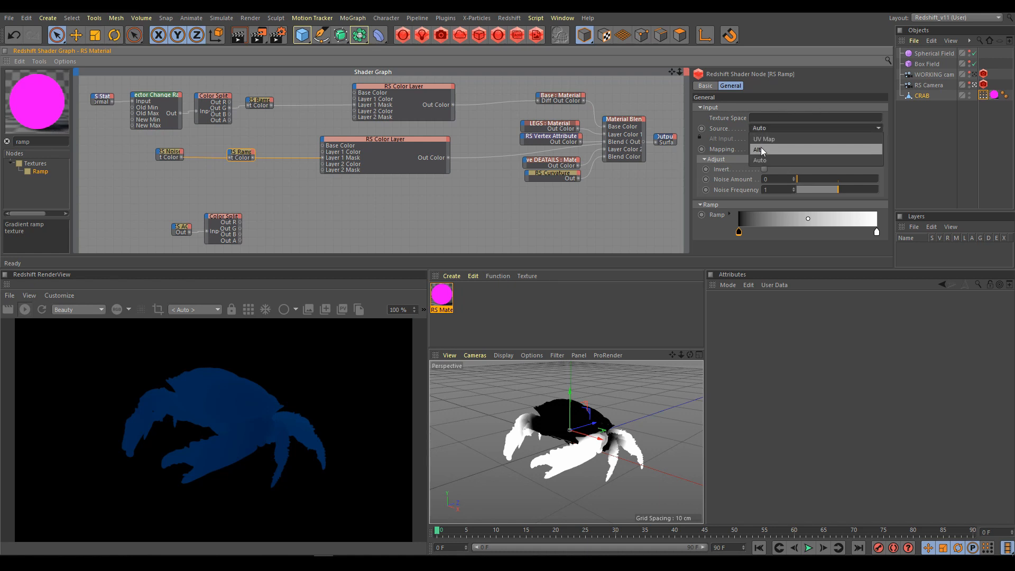
{"action": "left_click", "coordinate": [761, 147]}
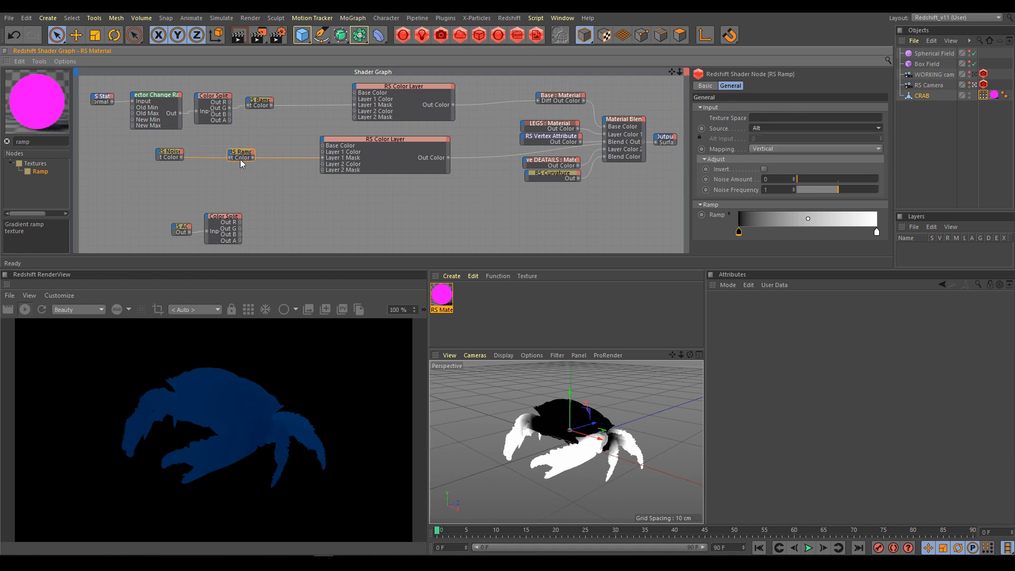
Steepen the Noise mask's Ramp by moving its black and white knots inward, and open the Noise node's coordinate settings
{"action": "left_click_drag", "start_coordinate": [739, 232], "coordinate": [798, 244]}
{"action": "left_click_drag", "start_coordinate": [876, 234], "coordinate": [829, 240]}
{"action": "left_click", "coordinate": [169, 153]}
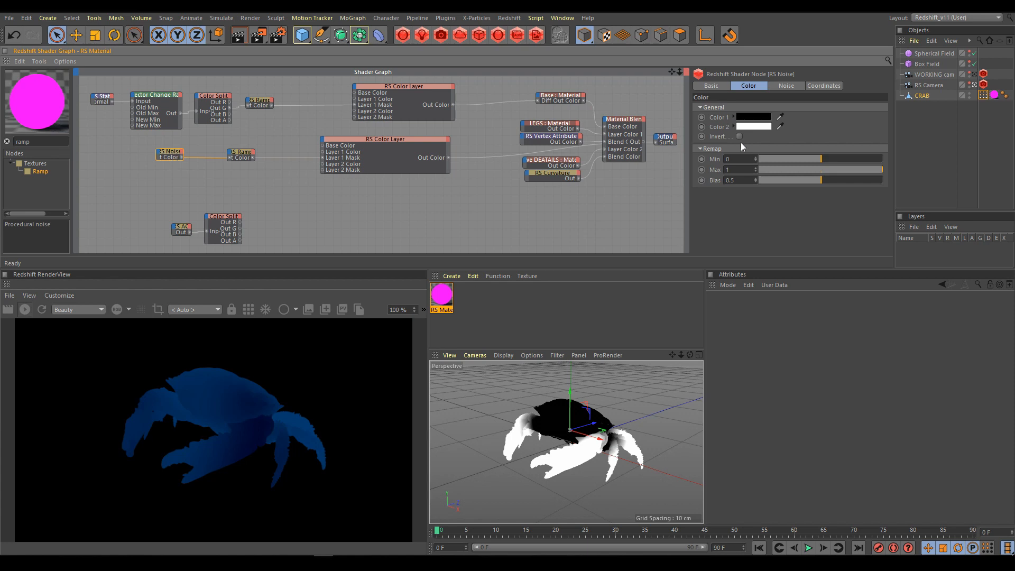
{"action": "left_click", "coordinate": [825, 89]}
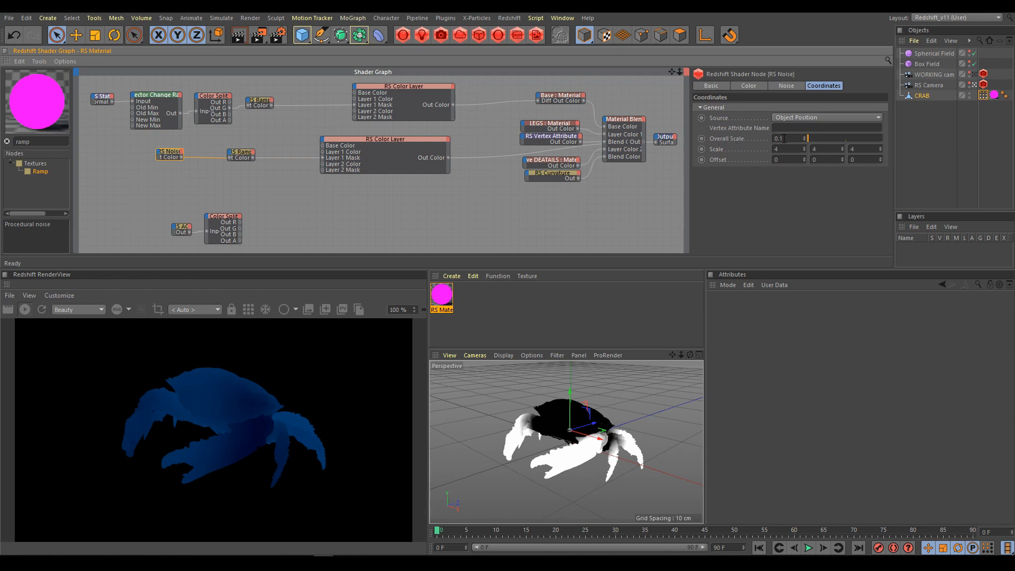
Try Overall Scale values of 0.5, 1 and 0.1 on the Noise node
{"action": "key", "text": "BackSpace"}
{"action": "type", "text": "5"}
{"action": "key", "text": "Return"}
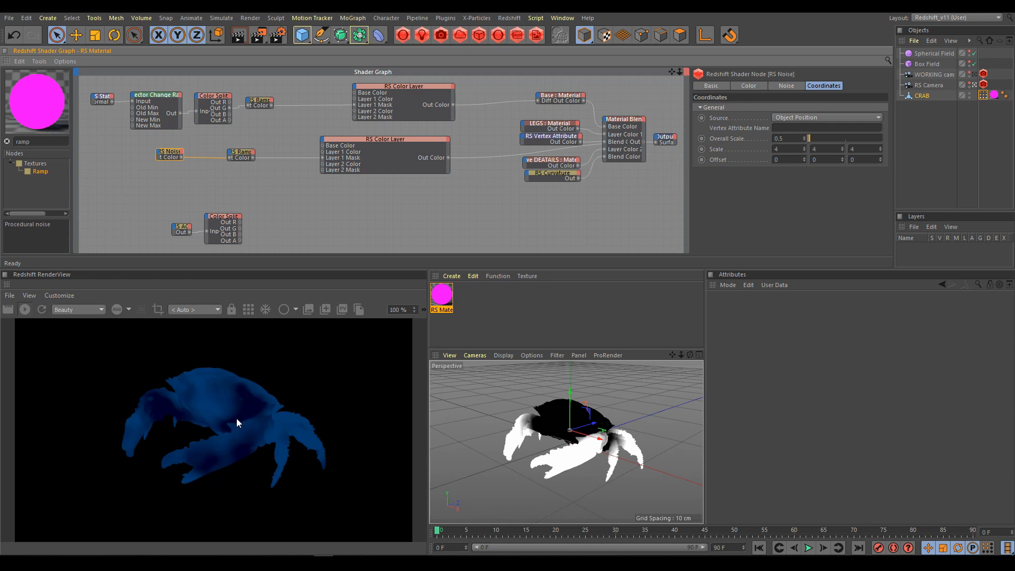
{"action": "key", "text": "BackSpace"}
{"action": "key", "text": "BackSpace"}
{"action": "key", "text": "BackSpace"}
{"action": "type", "text": "1"}
{"action": "key", "text": "Return"}
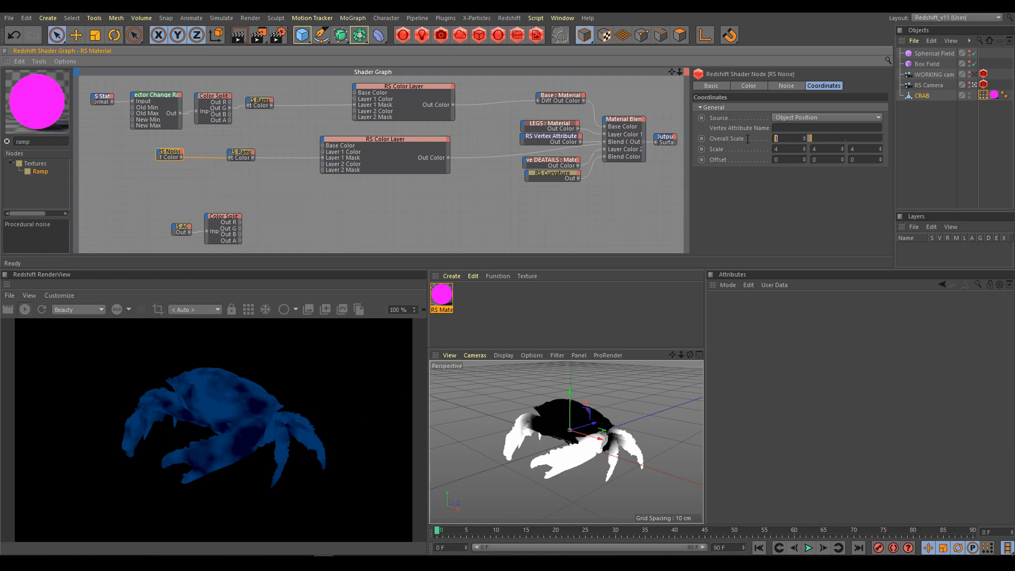
{"action": "type", "text": ".1"}
{"action": "key", "text": "Return"}
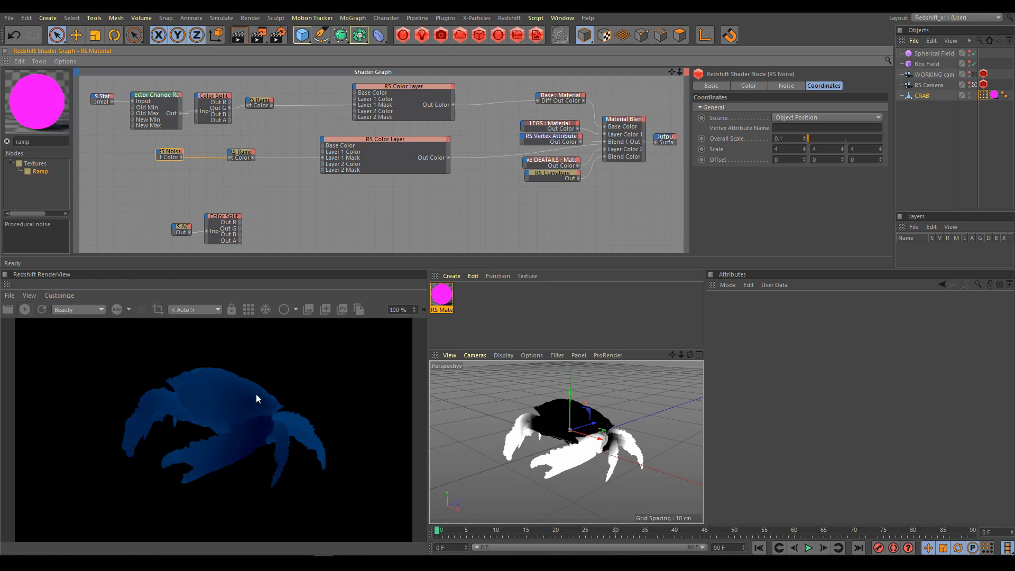
Set the Noise node's Overall Scale to 2 and the second Scale value to 9 to stretch the pattern
{"action": "double_click", "coordinate": [794, 138]}
{"action": "type", "text": "2"}
{"action": "key", "text": "Return"}
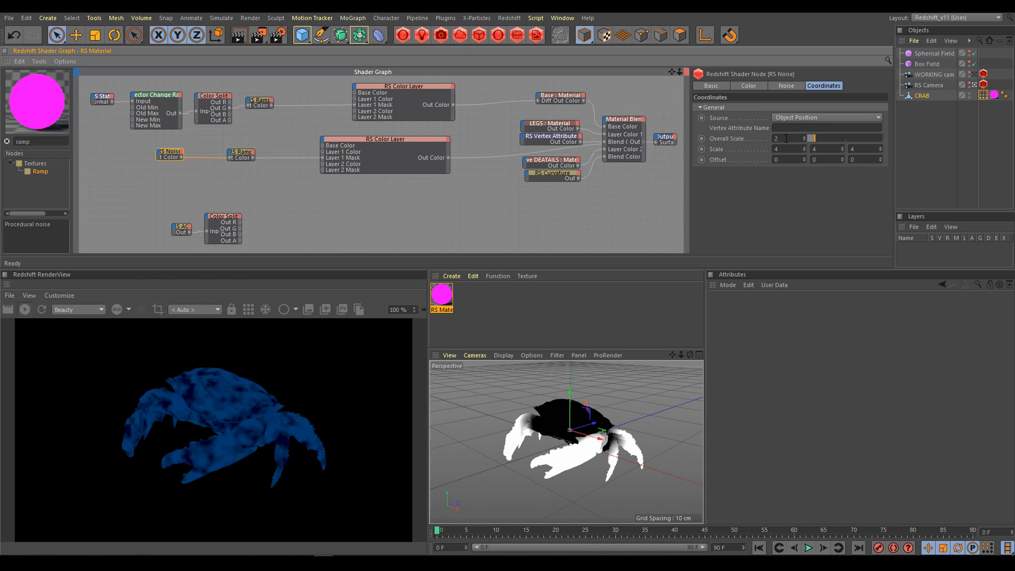
{"action": "left_click", "coordinate": [843, 148]}
{"action": "left_click", "coordinate": [842, 147]}
{"action": "left_click", "coordinate": [842, 148]}
{"action": "left_click", "coordinate": [842, 148]}
{"action": "left_click", "coordinate": [842, 147]}
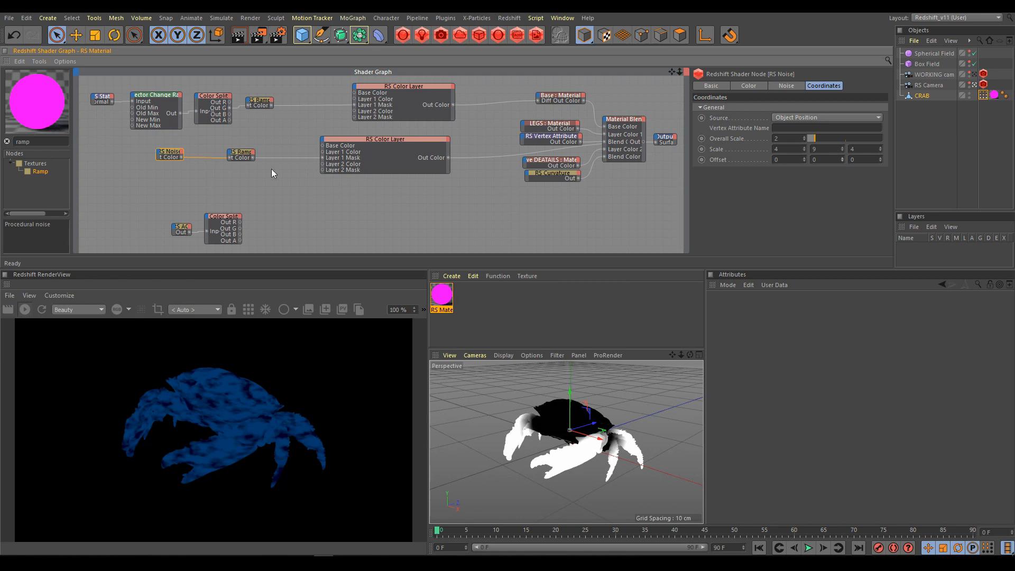
Connect the blue Color Layer to the LEGS material's Diffuse Color, and preview that material and the Material Blender through the Output
{"action": "left_click", "coordinate": [379, 140]}
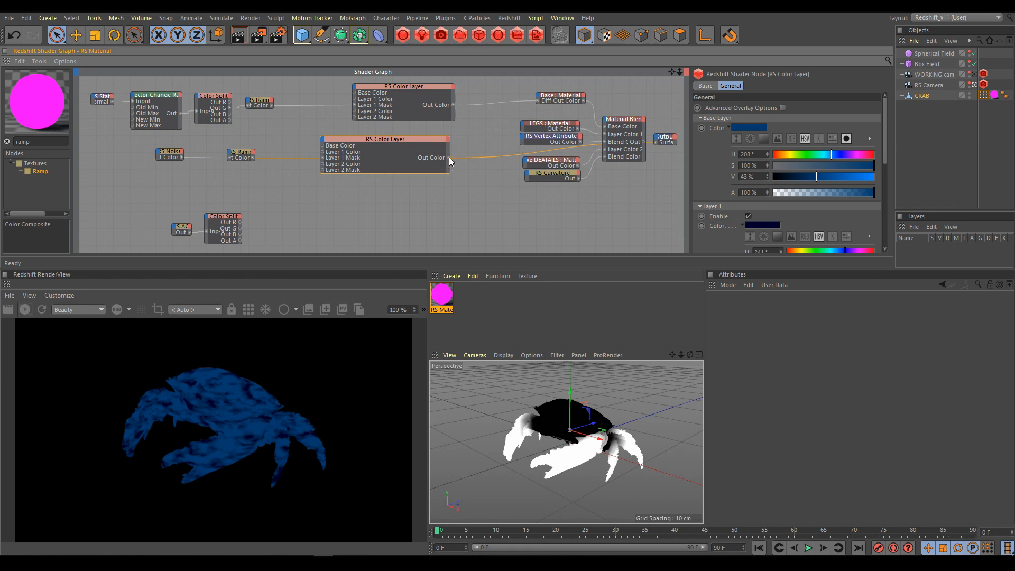
{"action": "left_click_drag", "start_coordinate": [517, 125], "coordinate": [522, 122]}
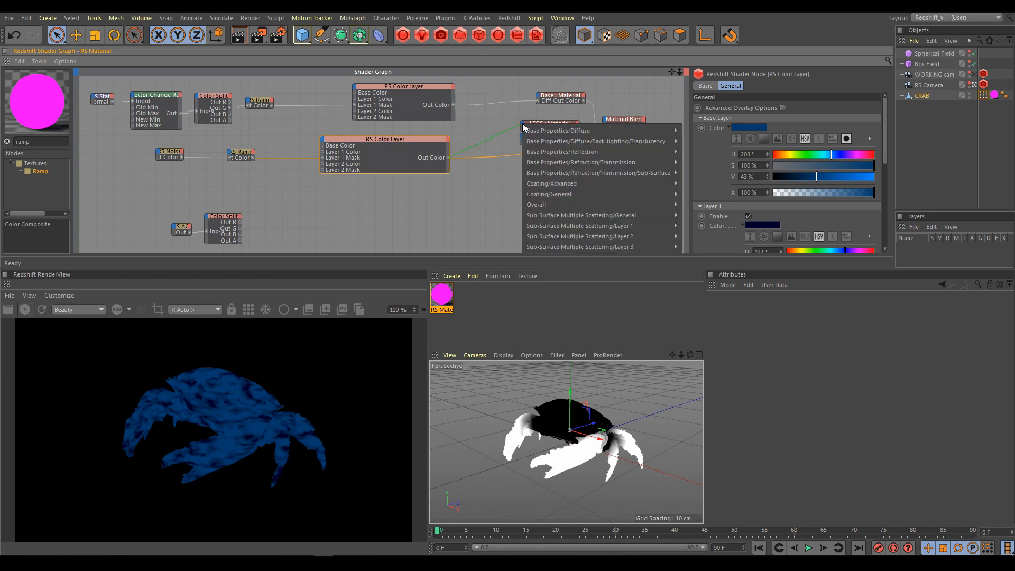
{"action": "mouse_move", "coordinate": [574, 131]}
{"action": "left_click", "coordinate": [702, 130]}
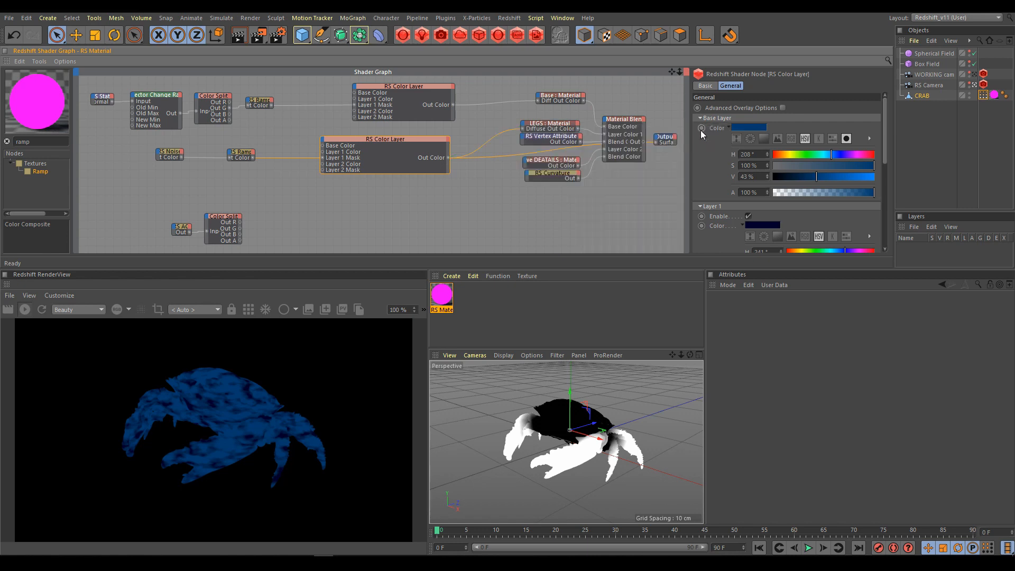
{"action": "left_click", "coordinate": [558, 126]}
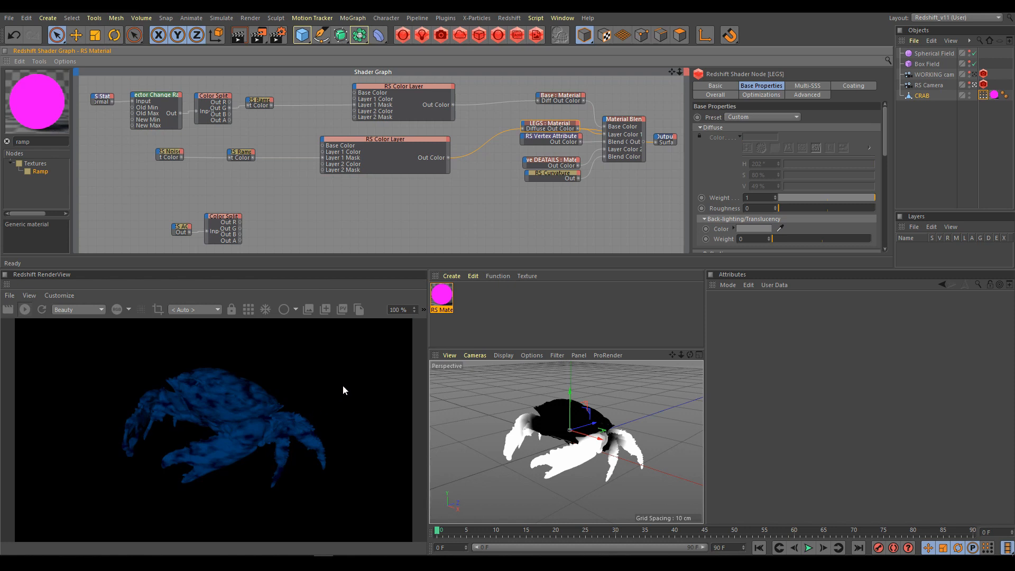
{"action": "left_click", "coordinate": [629, 117]}
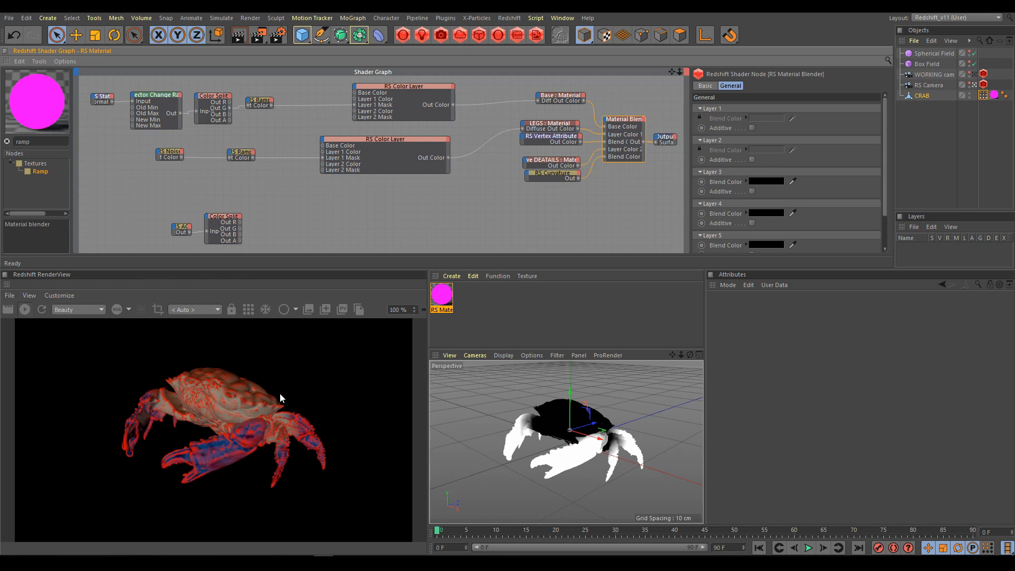
Set the Curve DEATAILS material's diffuse color to brown with H 21°, S 66% and V 48%
{"action": "left_click", "coordinate": [559, 161]}
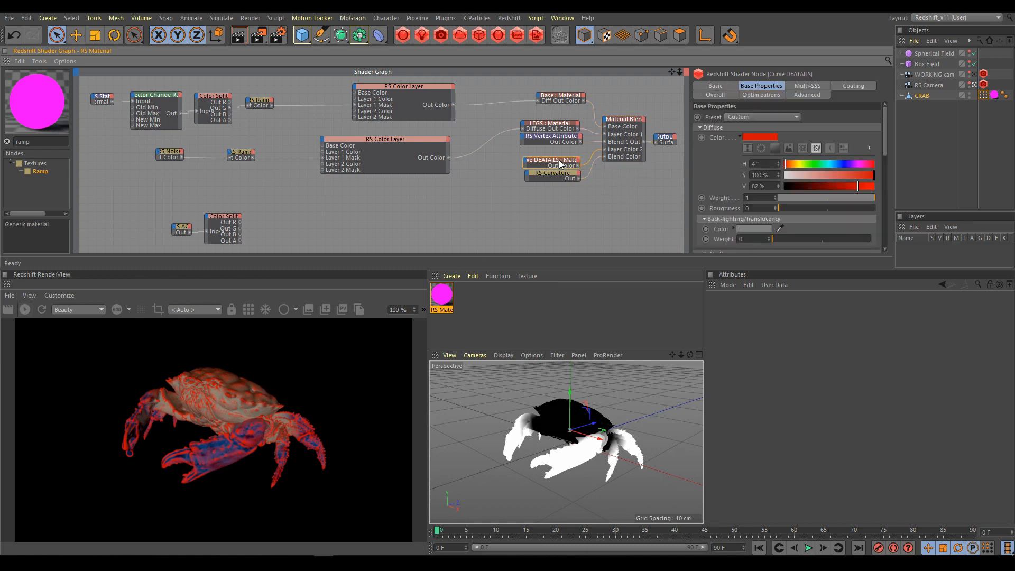
{"action": "mouse_move", "coordinate": [826, 186]}
{"action": "left_mouse_down"}
{"action": "mouse_move", "coordinate": [794, 186]}
{"action": "mouse_move", "coordinate": [828, 186]}
{"action": "mouse_move", "coordinate": [827, 174]}
{"action": "mouse_move", "coordinate": [843, 172]}
{"action": "mouse_move", "coordinate": [789, 166]}
{"action": "left_mouse_up"}
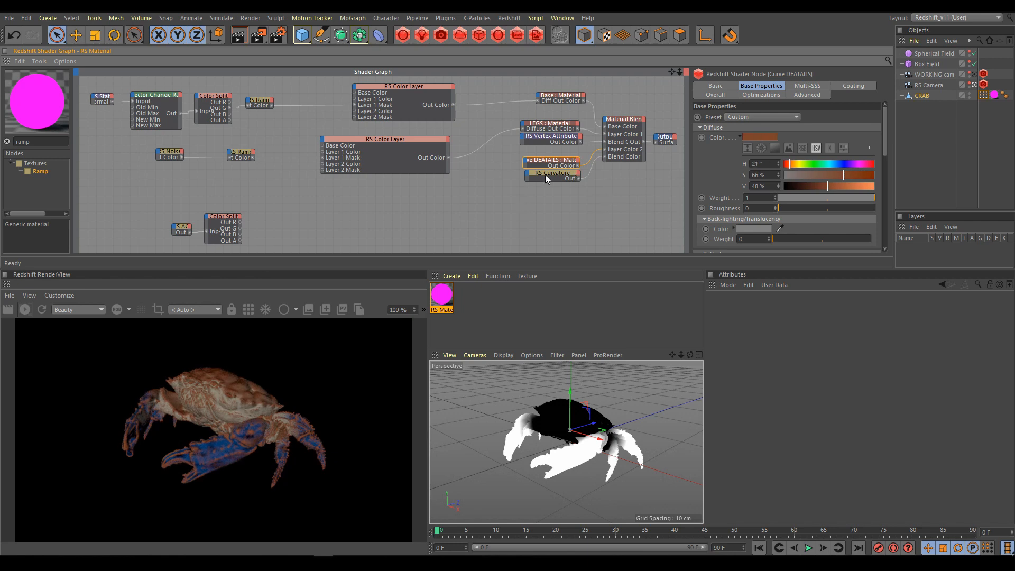
Insert a Ramp node between the Curvature node and the Material Blender's Blend Color 2, and make the Blender node taller
{"action": "left_click_drag", "start_coordinate": [555, 177], "coordinate": [513, 194]}
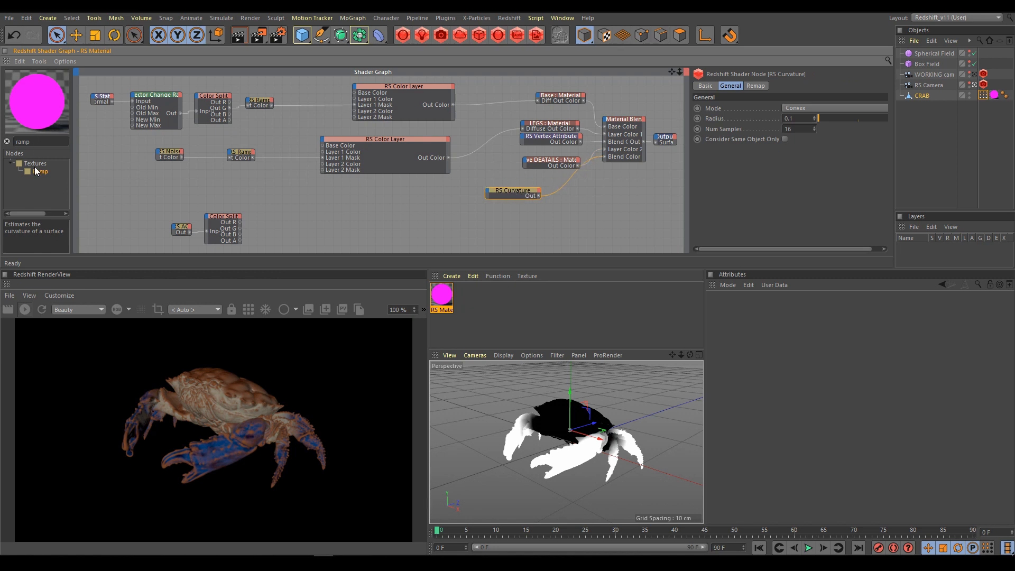
{"action": "left_click_drag", "start_coordinate": [38, 174], "coordinate": [578, 195]}
{"action": "left_click", "coordinate": [538, 197]}
{"action": "left_click_drag", "start_coordinate": [540, 196], "coordinate": [588, 199]}
{"action": "left_click", "coordinate": [635, 198]}
{"action": "left_click_drag", "start_coordinate": [519, 191], "coordinate": [487, 192]}
{"action": "left_click_drag", "start_coordinate": [580, 191], "coordinate": [561, 191]}
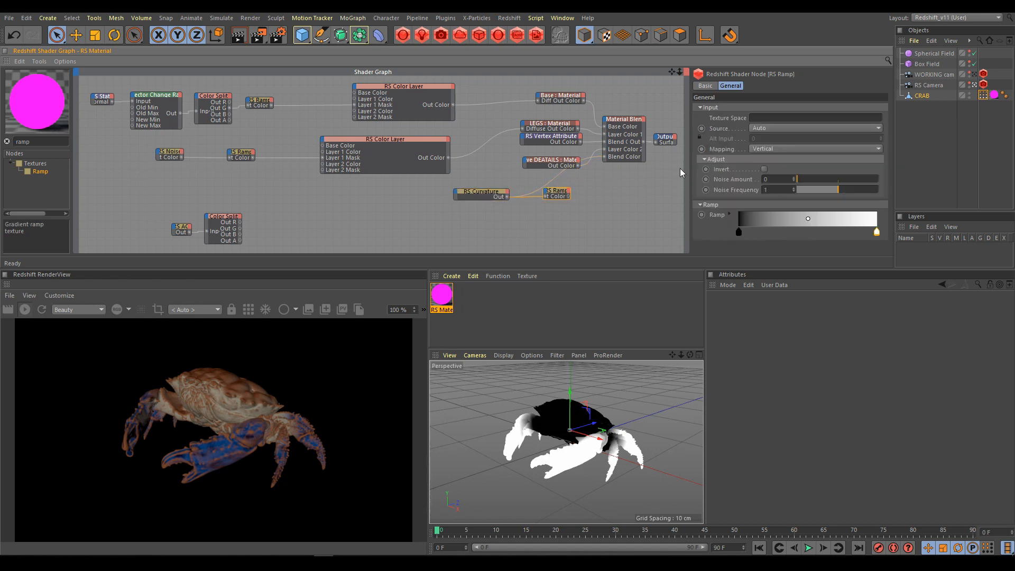
{"action": "scroll", "coordinate": [665, 169], "scroll_direction": "up", "scroll_amount": 4}
{"action": "left_click_drag", "start_coordinate": [477, 224], "coordinate": [540, 153]}
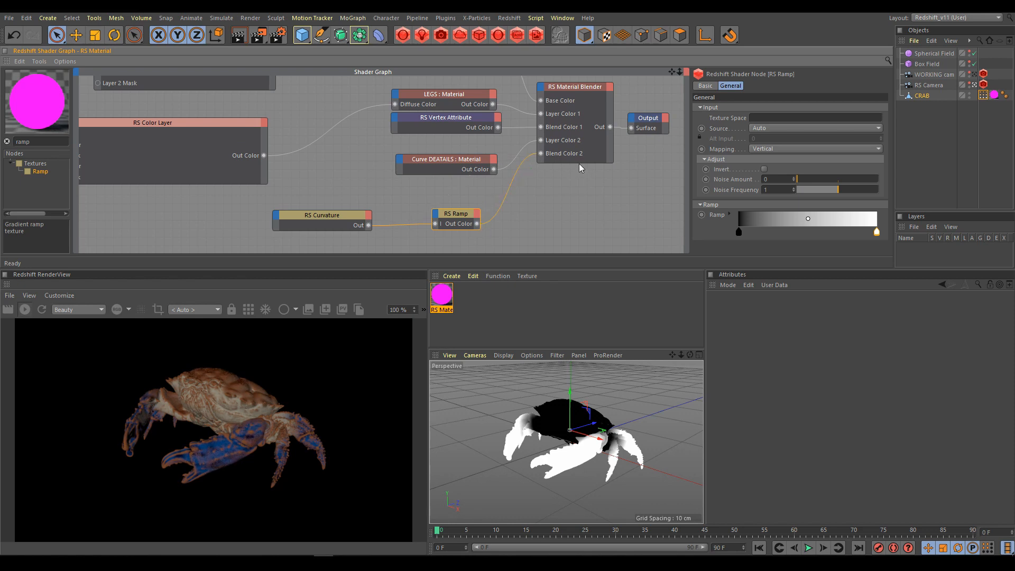
{"action": "left_click_drag", "start_coordinate": [579, 163], "coordinate": [577, 211]}
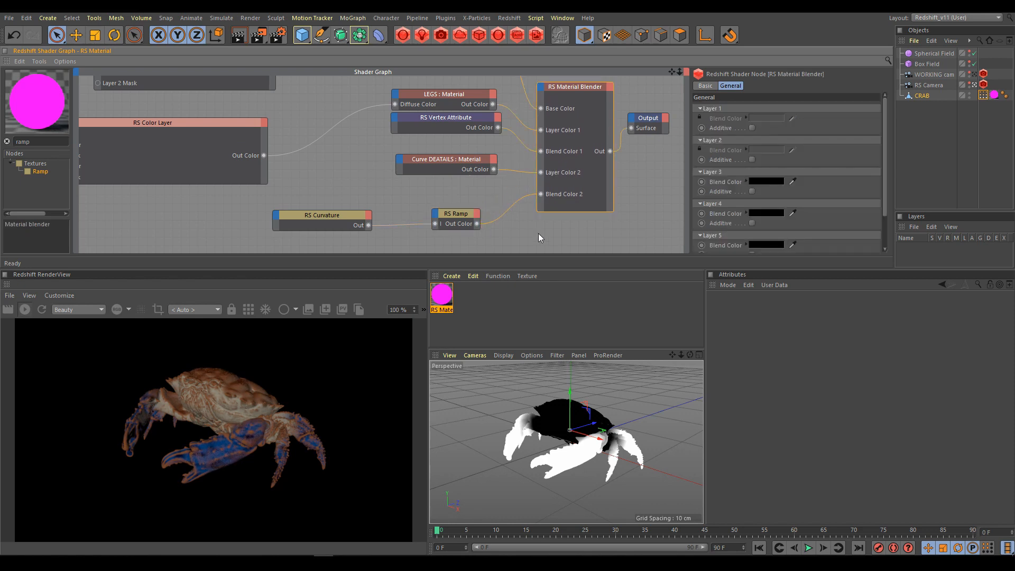
Preview the Curvature Ramp through the Output, placing its black knot about a quarter in and its white knot at the end
{"action": "left_click", "coordinate": [462, 214]}
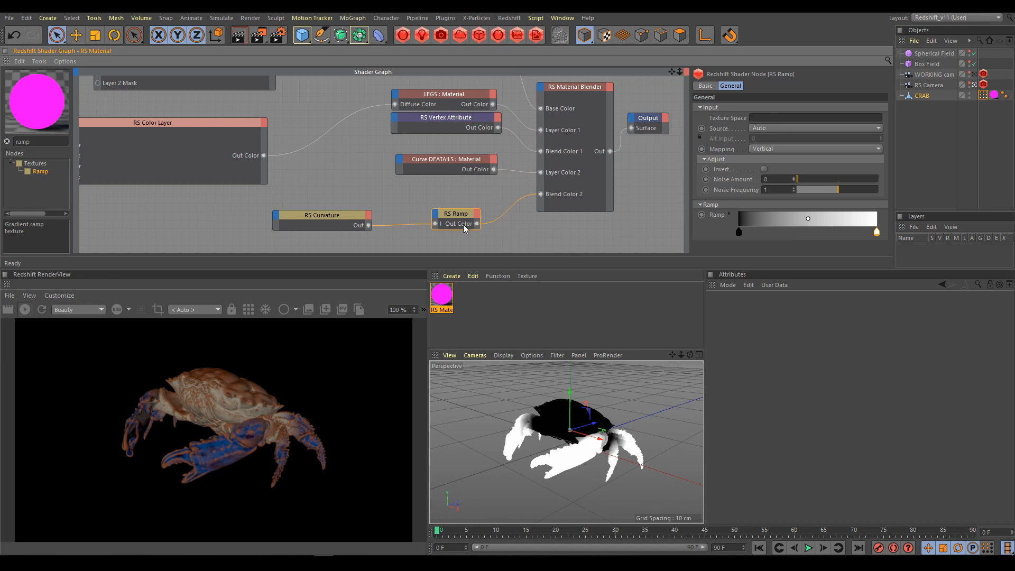
{"action": "left_click_drag", "start_coordinate": [743, 235], "coordinate": [786, 232]}
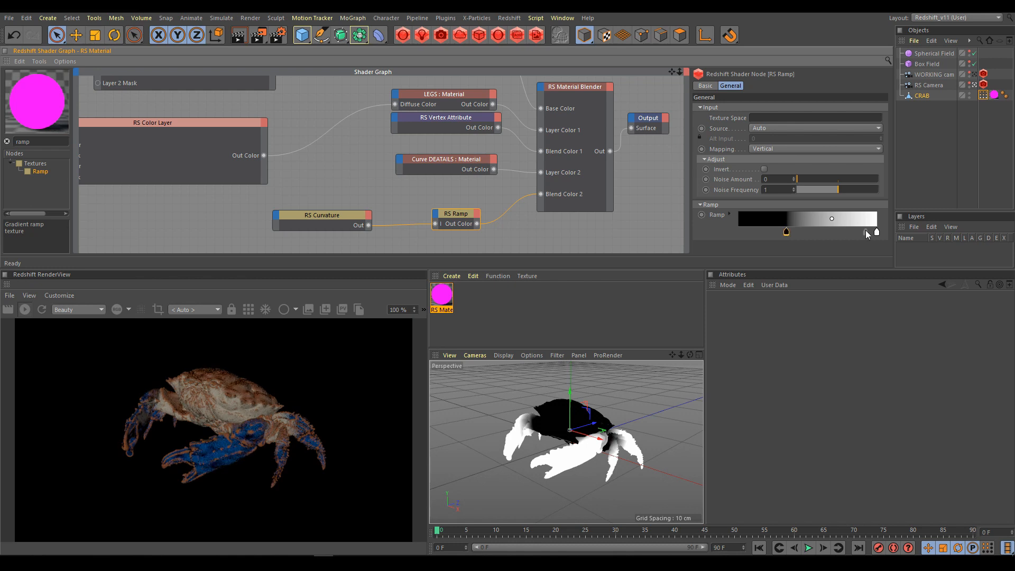
{"action": "left_click_drag", "start_coordinate": [876, 233], "coordinate": [832, 232]}
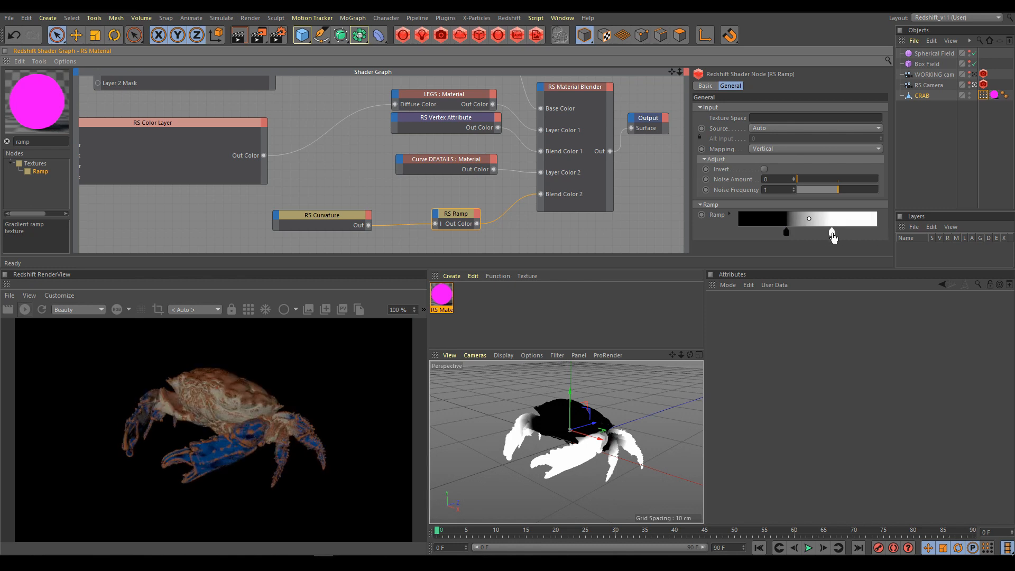
{"action": "left_click", "coordinate": [459, 214], "text": "ctrl+shift"}
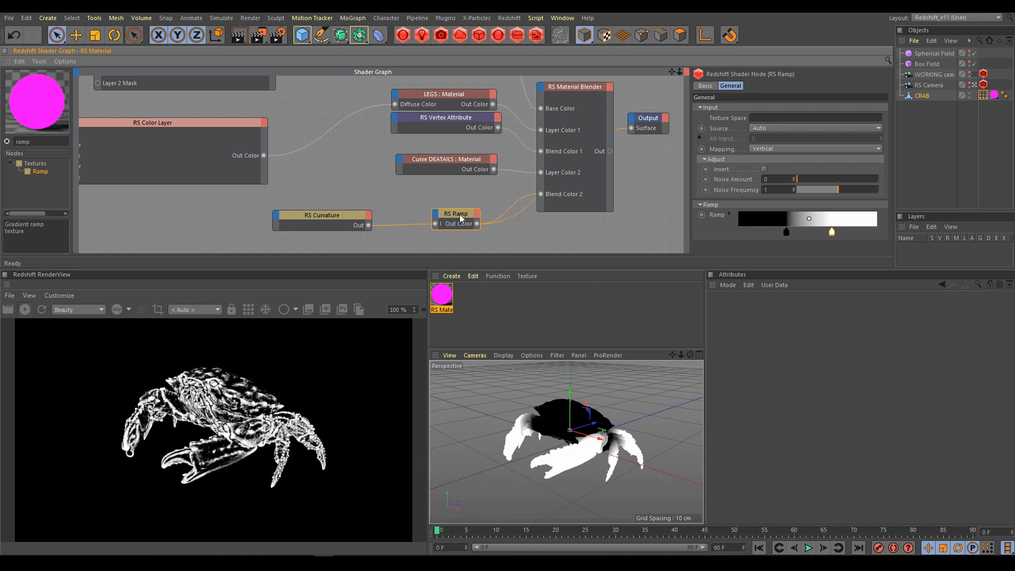
{"action": "mouse_move", "coordinate": [786, 235]}
{"action": "left_mouse_down"}
{"action": "mouse_move", "coordinate": [729, 233]}
{"action": "mouse_move", "coordinate": [770, 233]}
{"action": "left_mouse_up"}
{"action": "left_click_drag", "start_coordinate": [831, 232], "coordinate": [889, 232]}
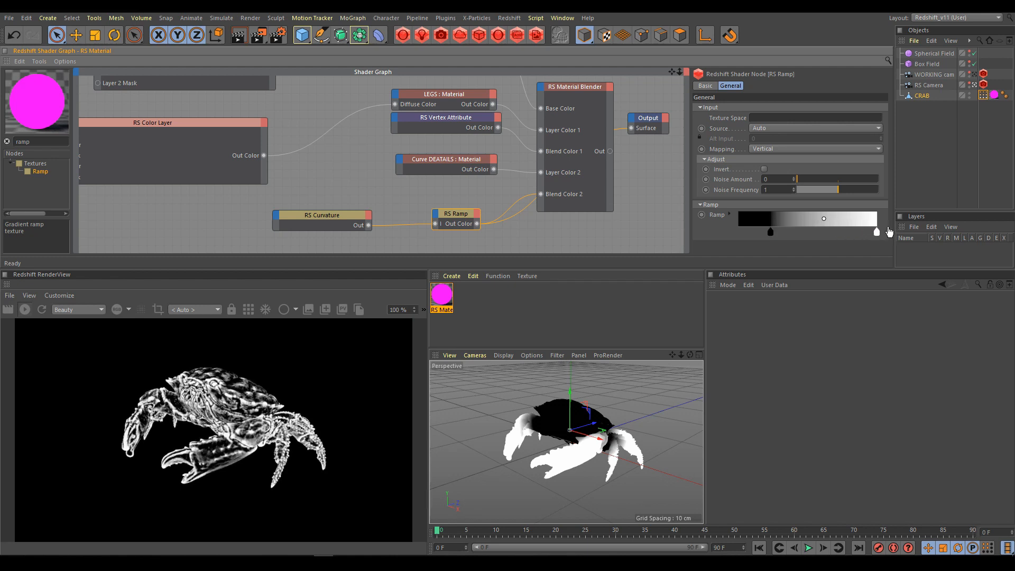
Widen the curvature effect by trying a Radius of 0.2 and settling on 0.5
{"action": "left_click", "coordinate": [342, 214]}
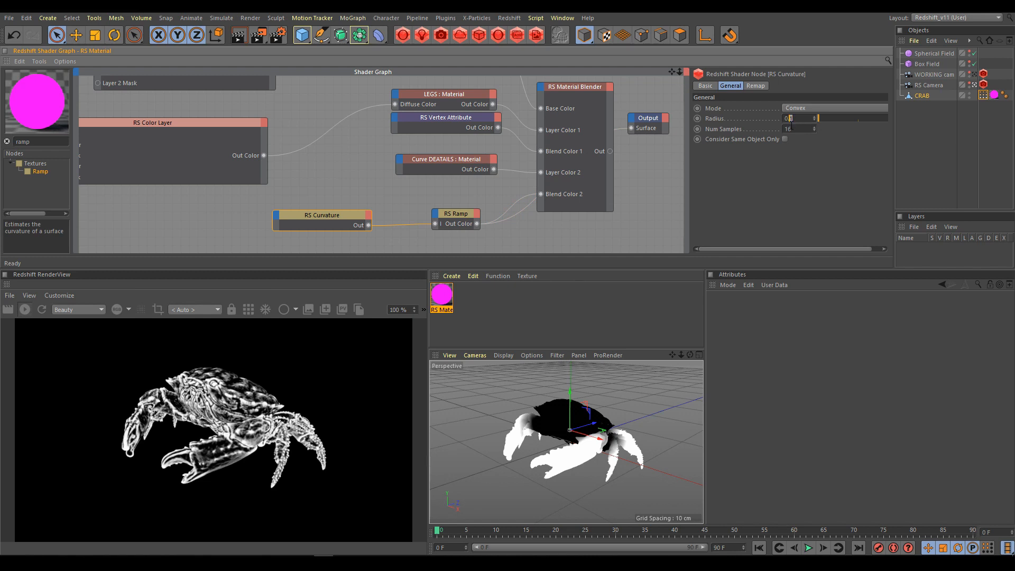
{"action": "type", "text": "2"}
{"action": "key", "text": "Return"}
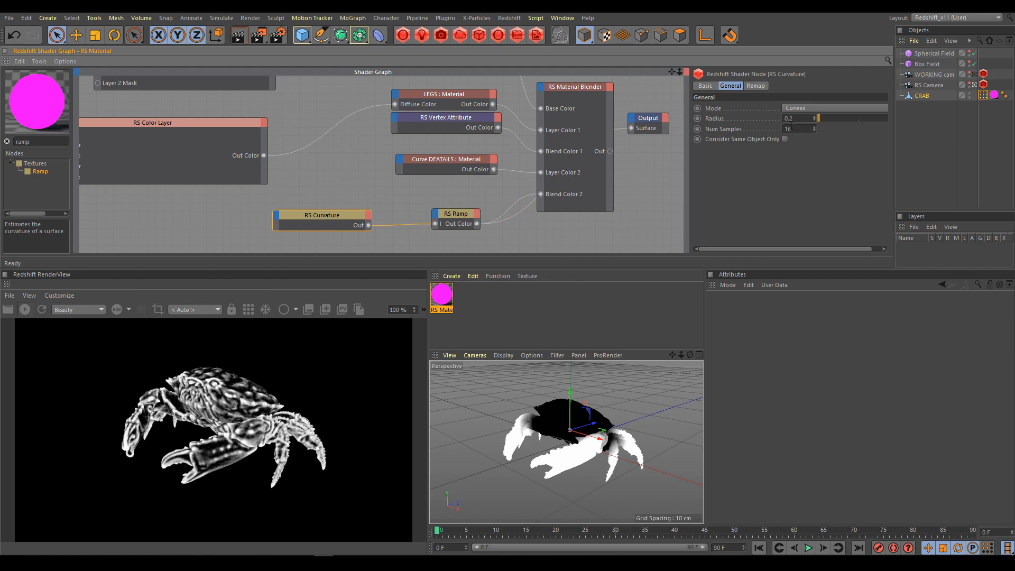
{"action": "double_click", "coordinate": [789, 119]}
{"action": "type", "text": "0.5"}
{"action": "key", "text": "Return"}
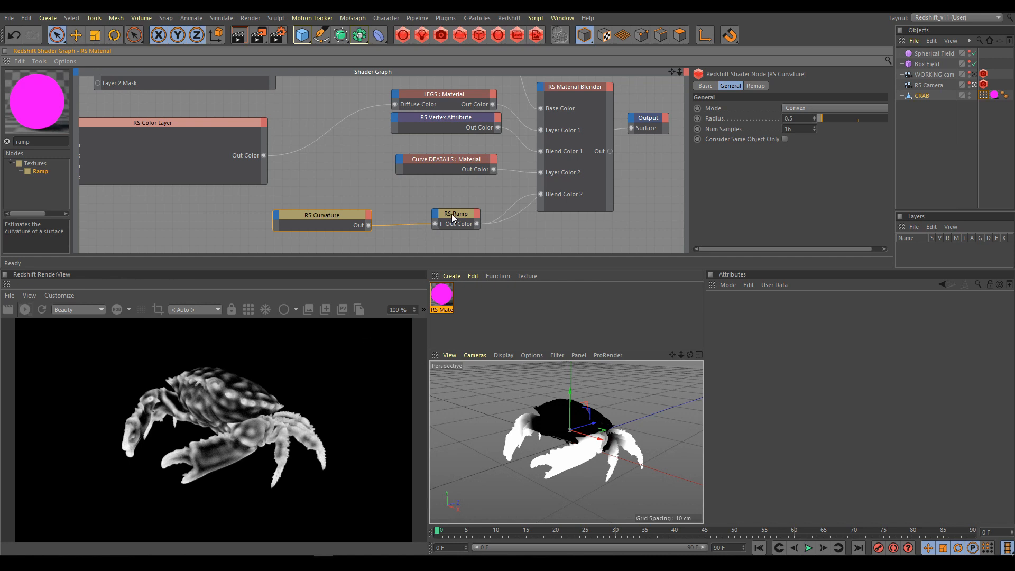
Move the Curvature and Ramp nodes away from the Blender, and shift the Ramp's black knot to about a third of the gradient
{"action": "left_click_drag", "start_coordinate": [331, 217], "coordinate": [296, 216]}
{"action": "left_click_drag", "start_coordinate": [460, 214], "coordinate": [395, 219]}
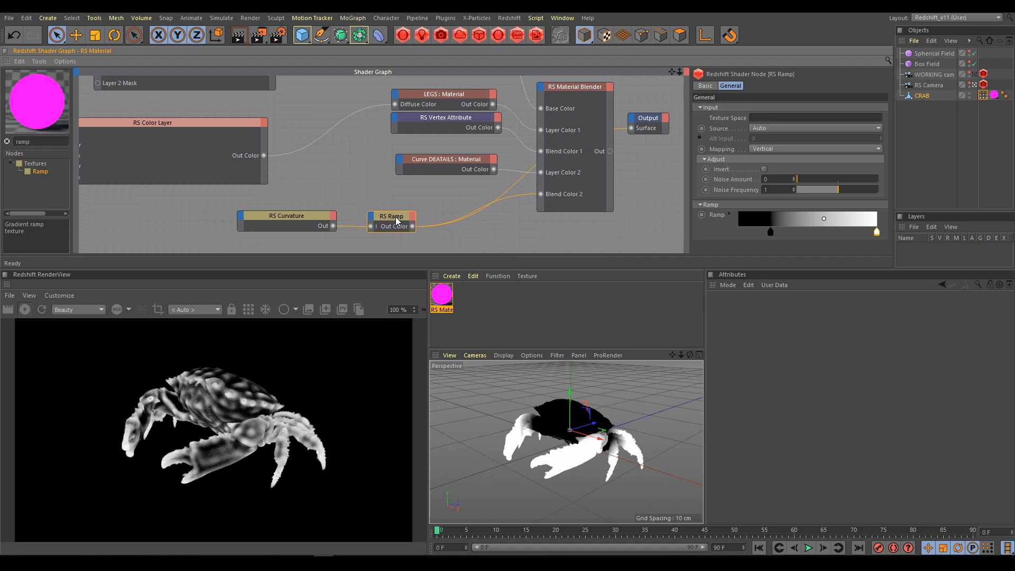
{"action": "left_click", "coordinate": [840, 233]}
{"action": "mouse_move", "coordinate": [770, 233]}
{"action": "left_mouse_down"}
{"action": "mouse_move", "coordinate": [714, 236]}
{"action": "mouse_move", "coordinate": [782, 232]}
{"action": "left_mouse_up"}
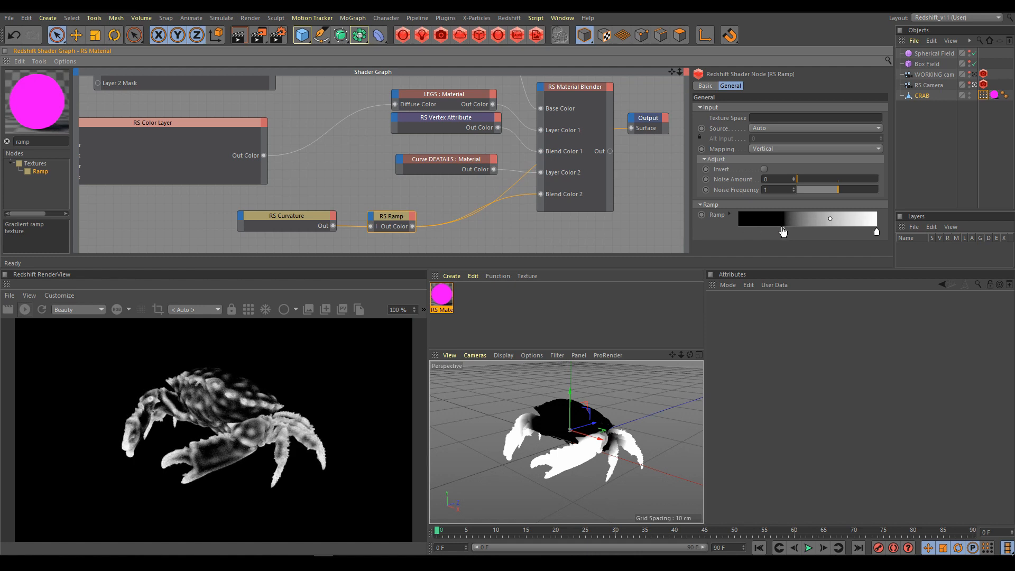
{"action": "left_click", "coordinate": [392, 218]}
Insert a scalar Mul node between the Curvature Ramp and the Blender's Blend Color 2, using Input 1
{"action": "left_click", "coordinate": [7, 141]}
{"action": "type", "text": "mul"}
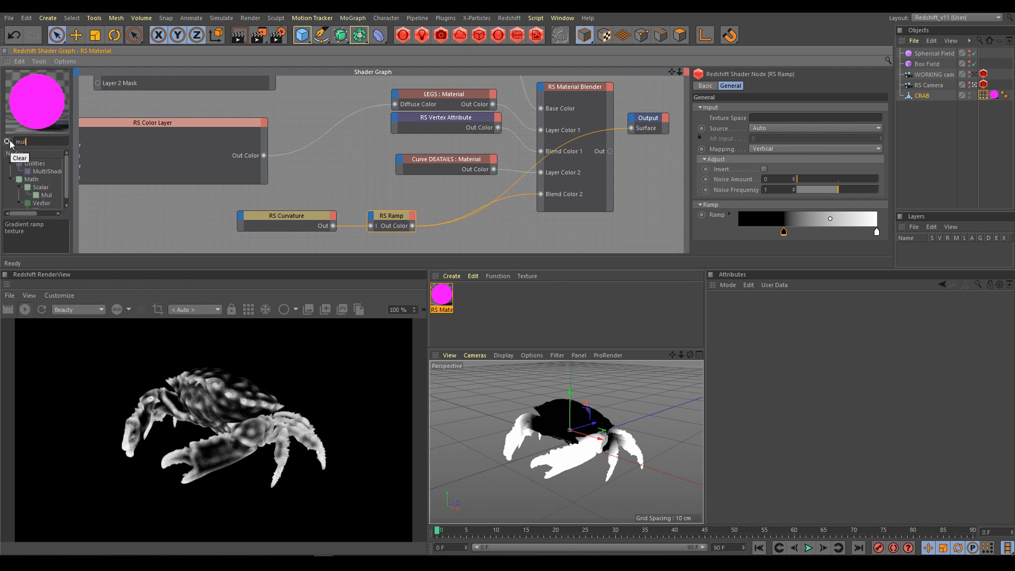
{"action": "left_click_drag", "start_coordinate": [47, 195], "coordinate": [474, 233]}
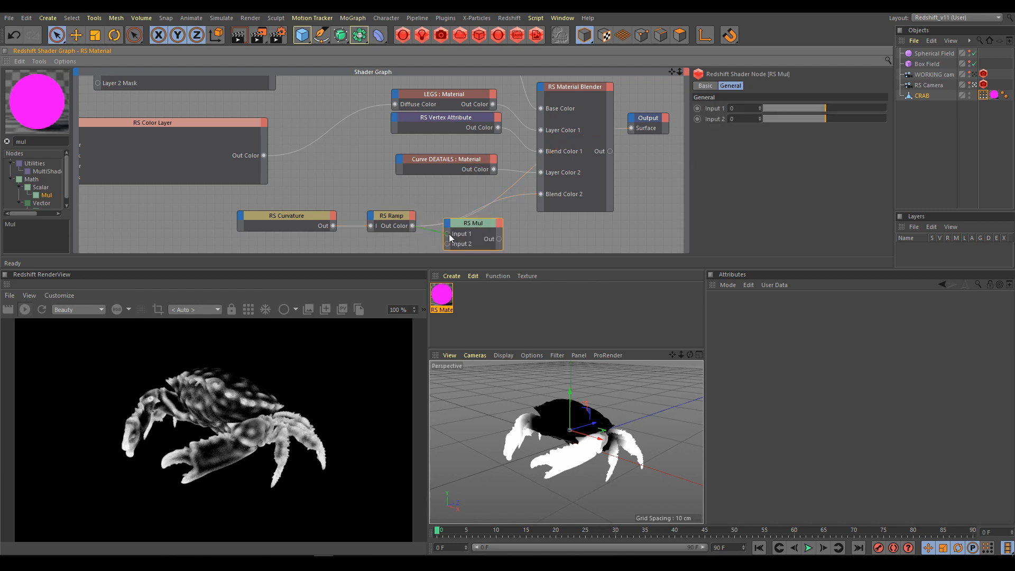
{"action": "left_click_drag", "start_coordinate": [446, 233], "coordinate": [447, 234]}
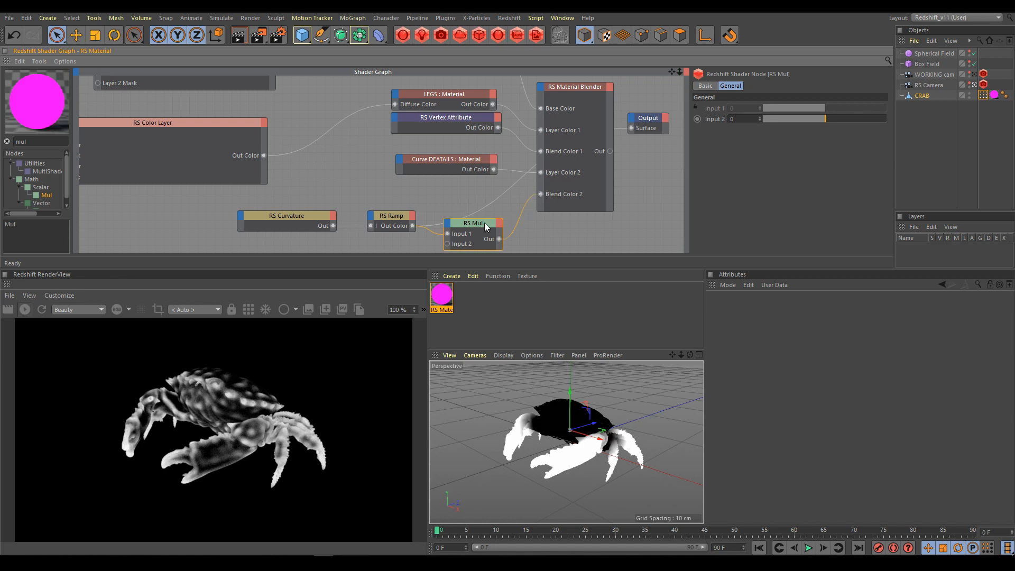
{"action": "left_click_drag", "start_coordinate": [484, 223], "coordinate": [493, 212]}
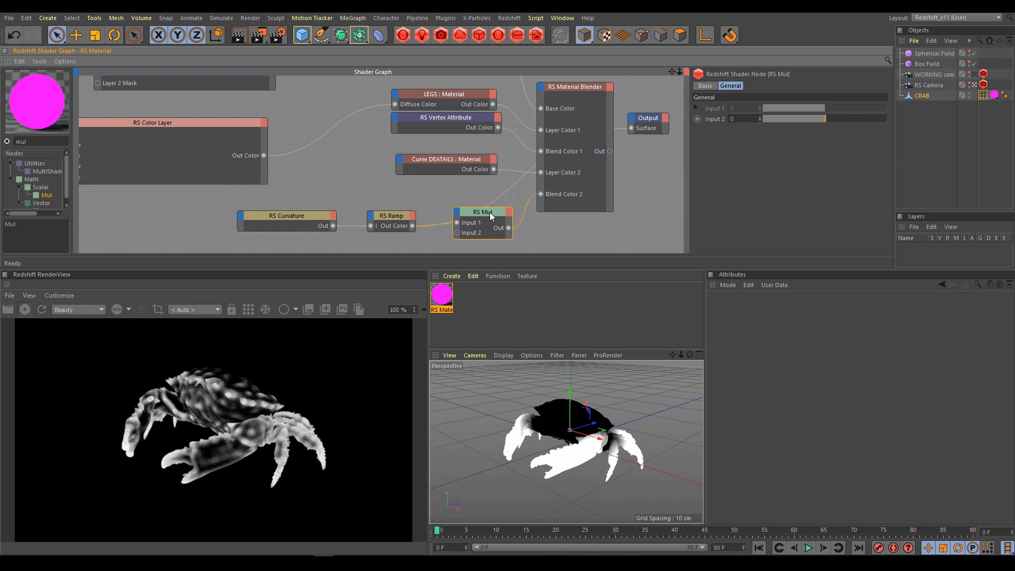
Preview the Material Blender through the Output and set the Mul node's Input 2 to 0.568
{"action": "left_click", "coordinate": [577, 87]}
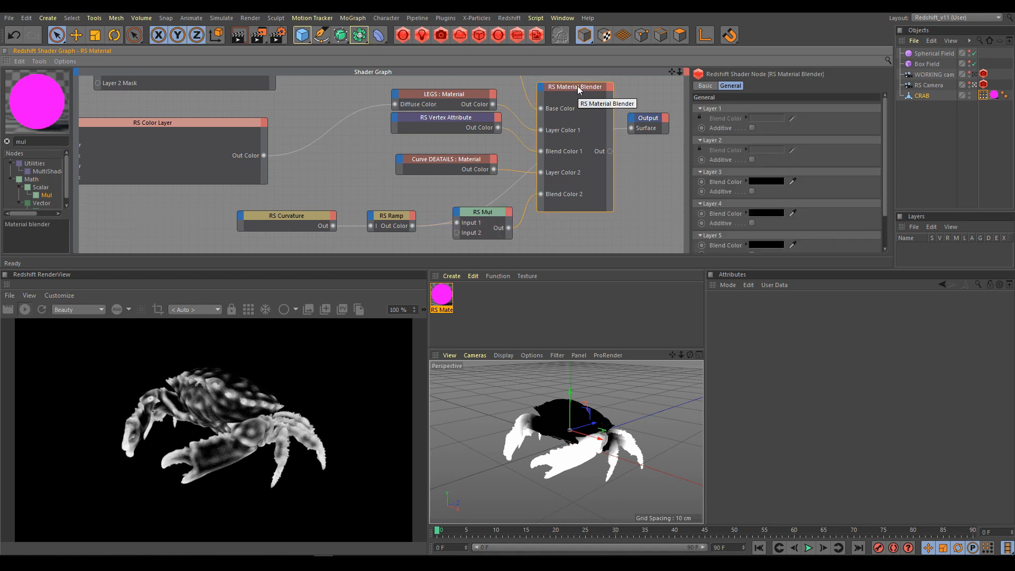
{"action": "left_click", "coordinate": [481, 214]}
{"action": "left_click_drag", "start_coordinate": [828, 118], "coordinate": [843, 117]}
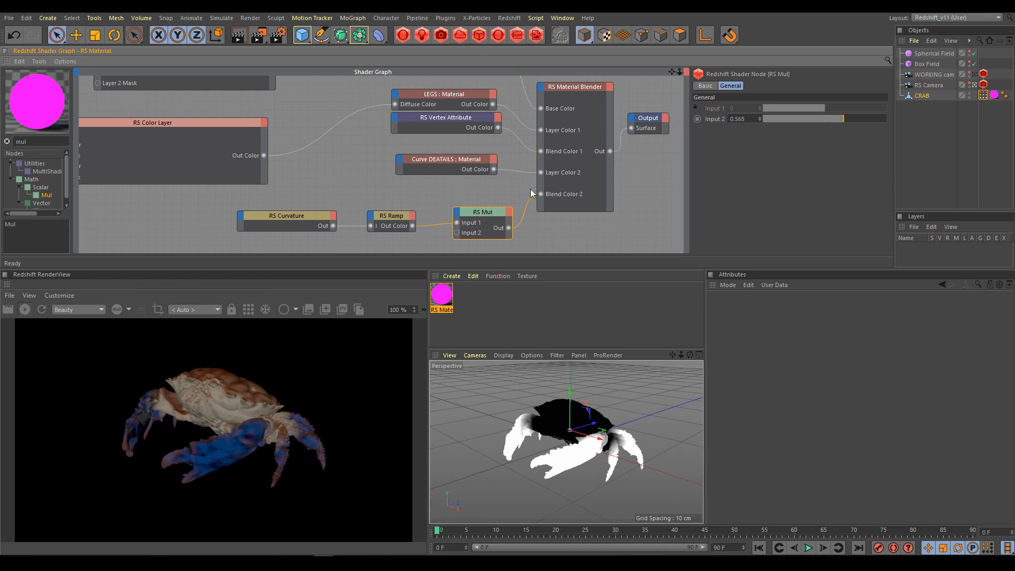
{"action": "left_click", "coordinate": [357, 179]}
{"action": "scroll", "coordinate": [472, 171], "scroll_direction": "down", "scroll_amount": 2}
{"action": "scroll", "coordinate": [467, 177], "scroll_direction": "down", "scroll_amount": 3}
{"action": "middle_click_drag", "start_coordinate": [158, 159], "coordinate": [295, 193]}
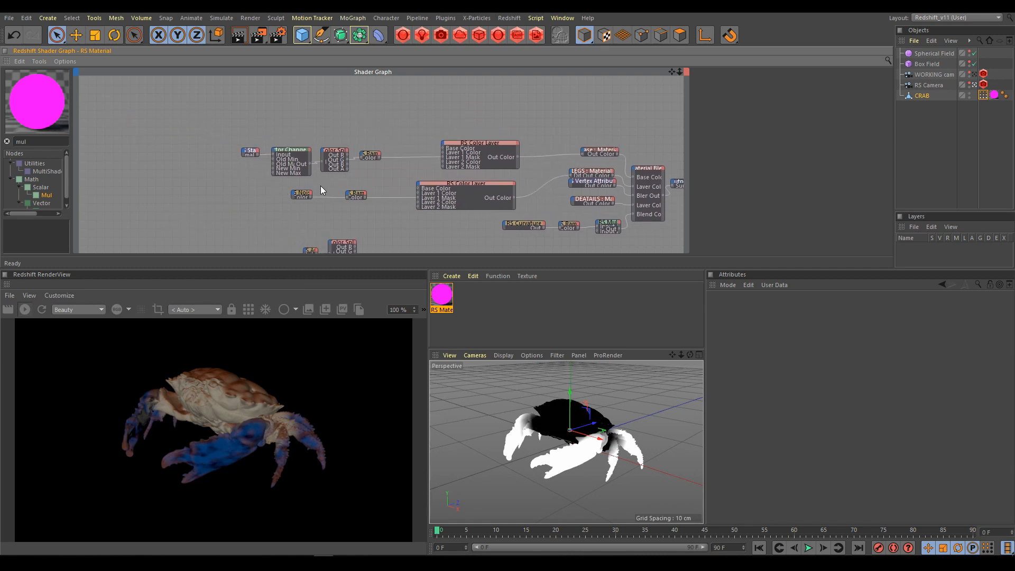
Move the State, Vector Change Range, Color Splitter and Ramp chain up to make room above the Noise nodes
{"action": "scroll", "coordinate": [320, 186], "scroll_direction": "up", "scroll_amount": 3}
{"action": "left_click_drag", "start_coordinate": [155, 97], "coordinate": [464, 171]}
{"action": "left_click_drag", "start_coordinate": [417, 133], "coordinate": [423, 98]}
Add a Curvature node between the State and Noise chains and connect its output to a new Ramp node
{"action": "double_click", "coordinate": [41, 142]}
{"action": "type", "text": "cur"}
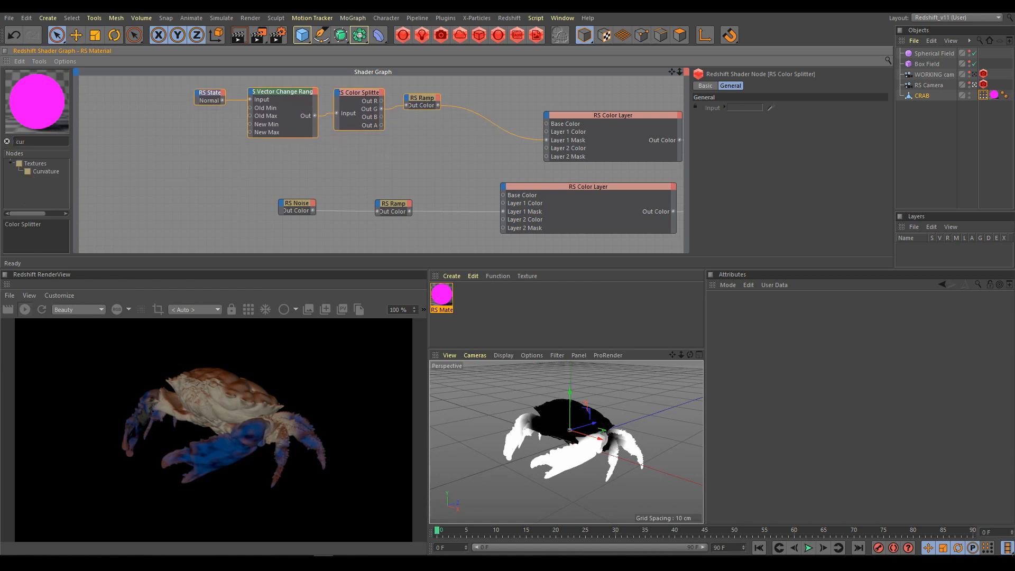
{"action": "left_click_drag", "start_coordinate": [50, 172], "coordinate": [245, 164]}
{"action": "double_click", "coordinate": [33, 142]}
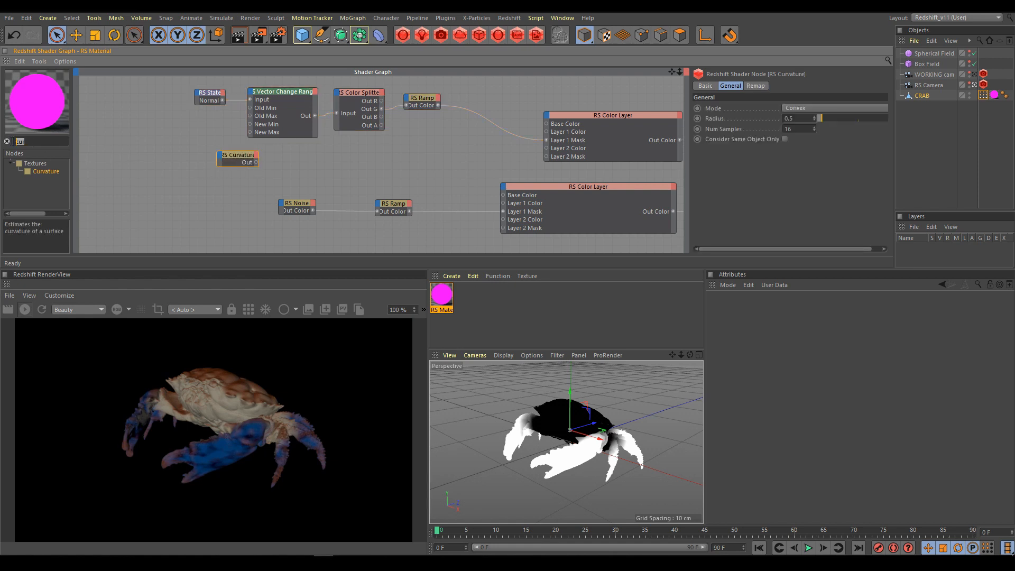
{"action": "left_click", "coordinate": [8, 142]}
{"action": "type", "text": "ramp"}
{"action": "left_click_drag", "start_coordinate": [41, 176], "coordinate": [299, 156]}
{"action": "left_click", "coordinate": [337, 154]}
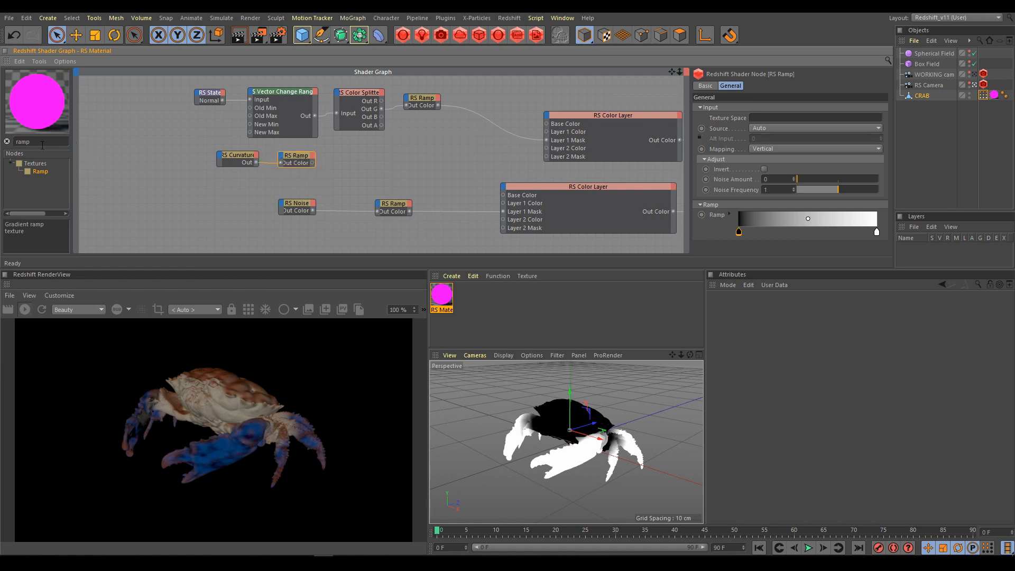
Add a scalar Mul node, feed the Curvature Ramp into Input 1, and connect its output to the upper Color Layer's Layer 2 Mask
{"action": "left_click", "coordinate": [6, 141]}
{"action": "type", "text": "mul"}
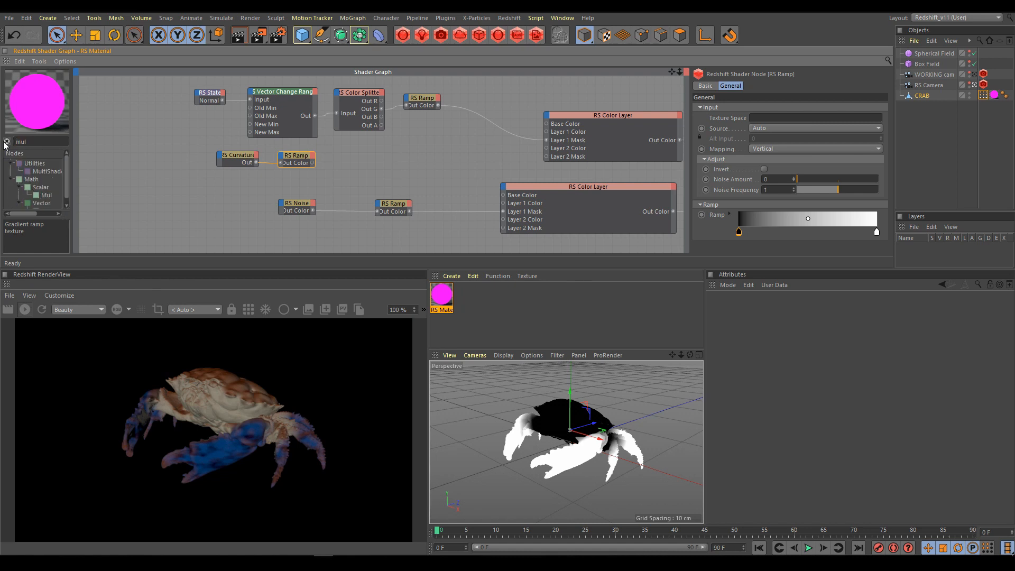
{"action": "left_click_drag", "start_coordinate": [45, 195], "coordinate": [349, 153]}
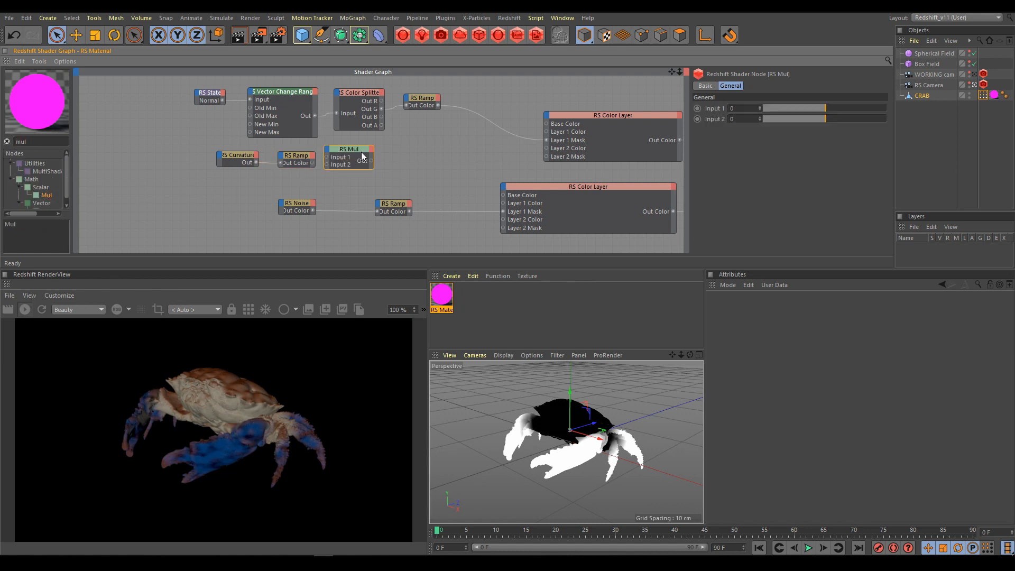
{"action": "left_click_drag", "start_coordinate": [312, 163], "coordinate": [420, 152]}
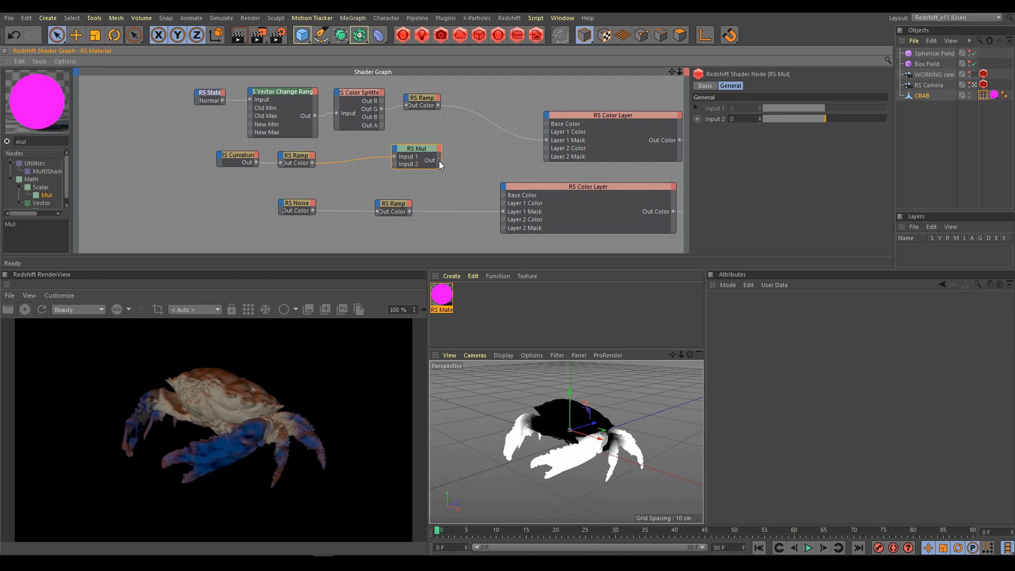
{"action": "left_click_drag", "start_coordinate": [512, 153], "coordinate": [545, 157]}
Enable Layer 2 on the upper Color Layer and set its color to a saturated green with hue 122° and value 100%
{"action": "left_click", "coordinate": [609, 118]}
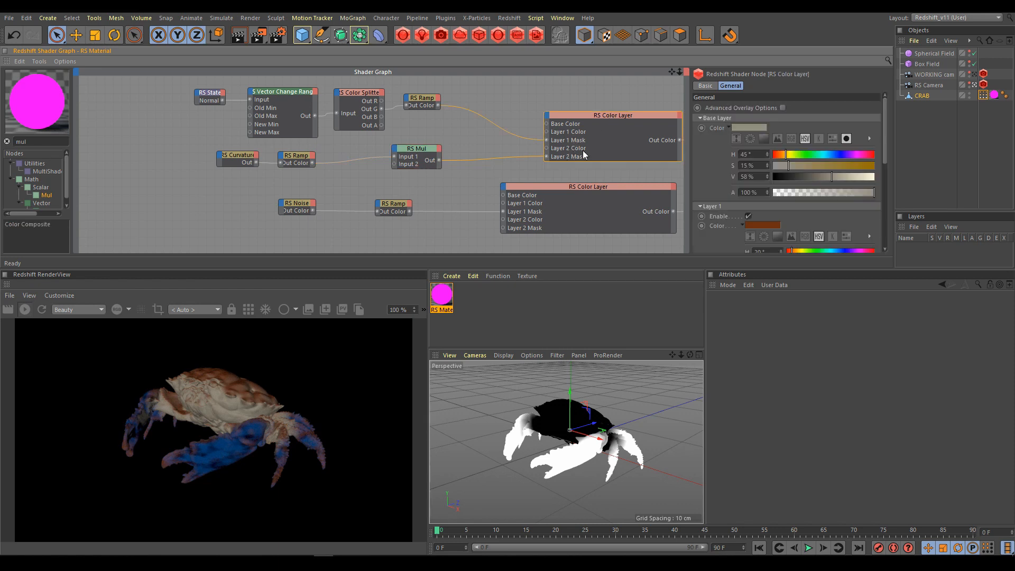
{"action": "left_click_drag", "start_coordinate": [887, 153], "coordinate": [886, 212]}
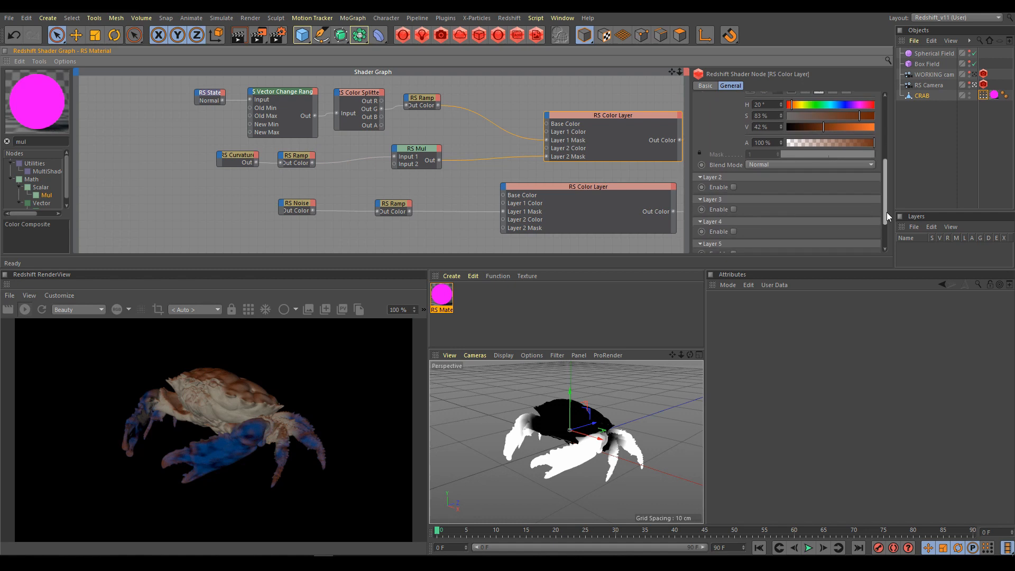
{"action": "left_click", "coordinate": [734, 185]}
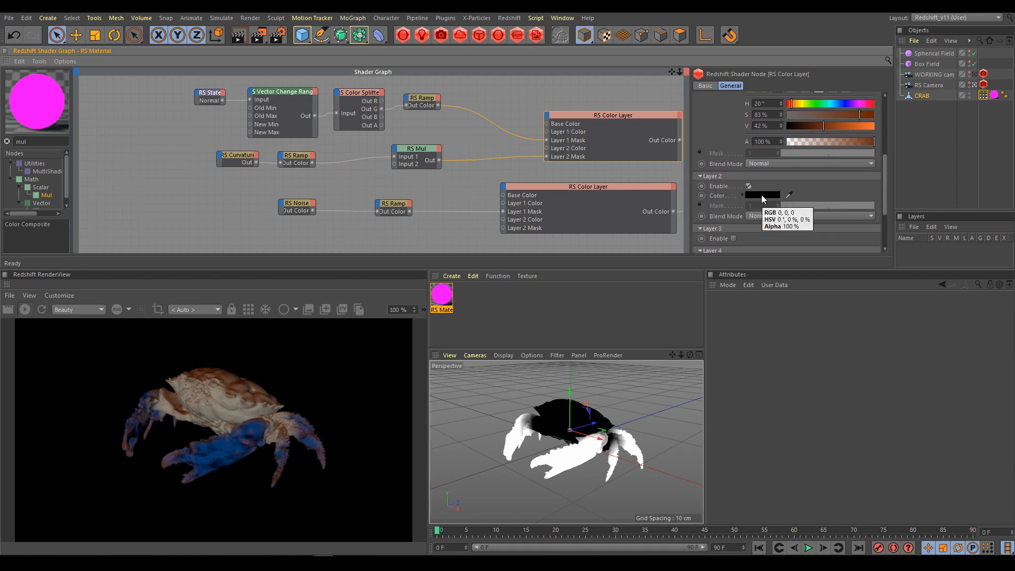
{"action": "left_click", "coordinate": [762, 195]}
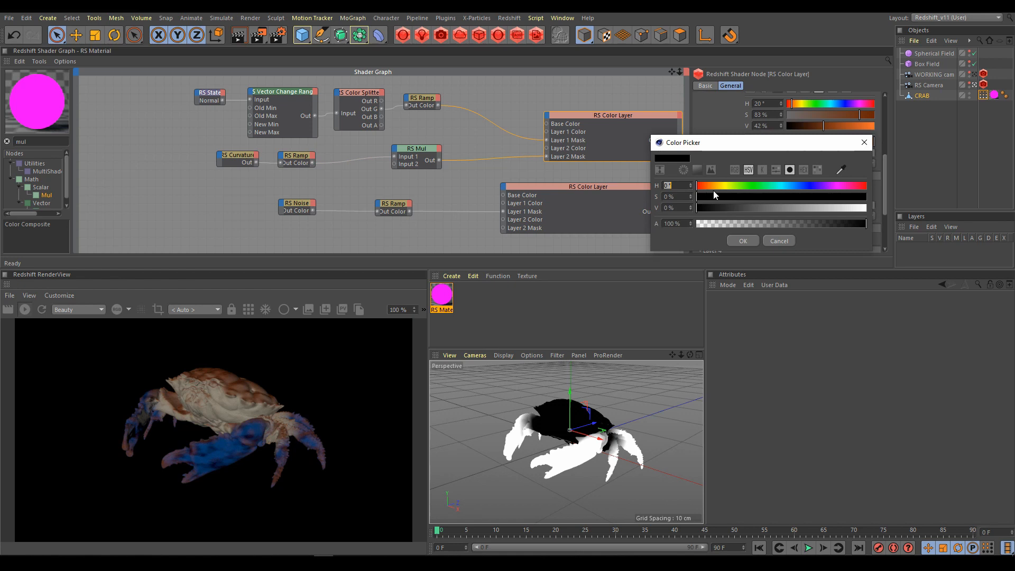
{"action": "left_click_drag", "start_coordinate": [748, 186], "coordinate": [873, 206]}
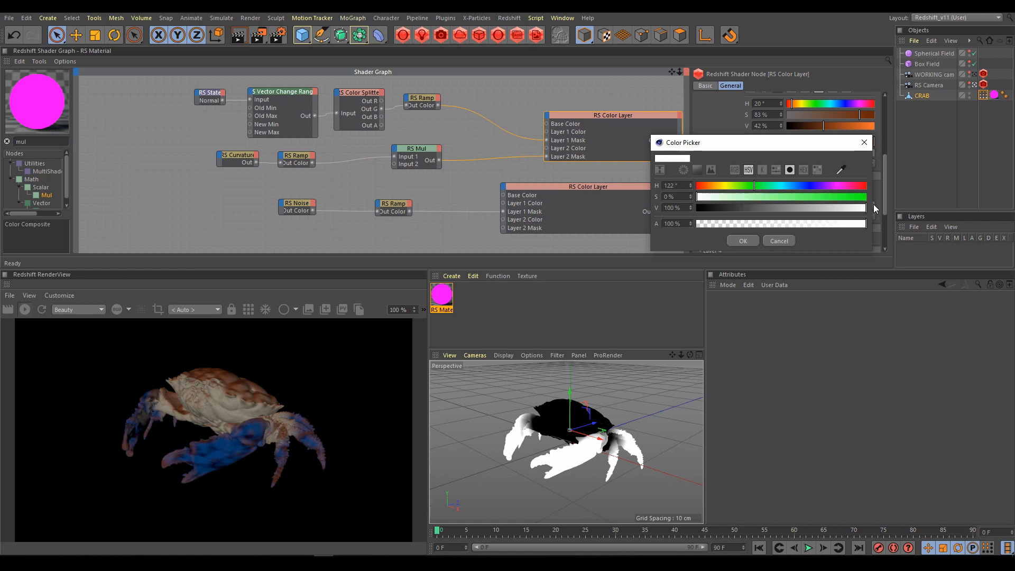
{"action": "left_click", "coordinate": [866, 195]}
{"action": "left_click", "coordinate": [740, 241]}
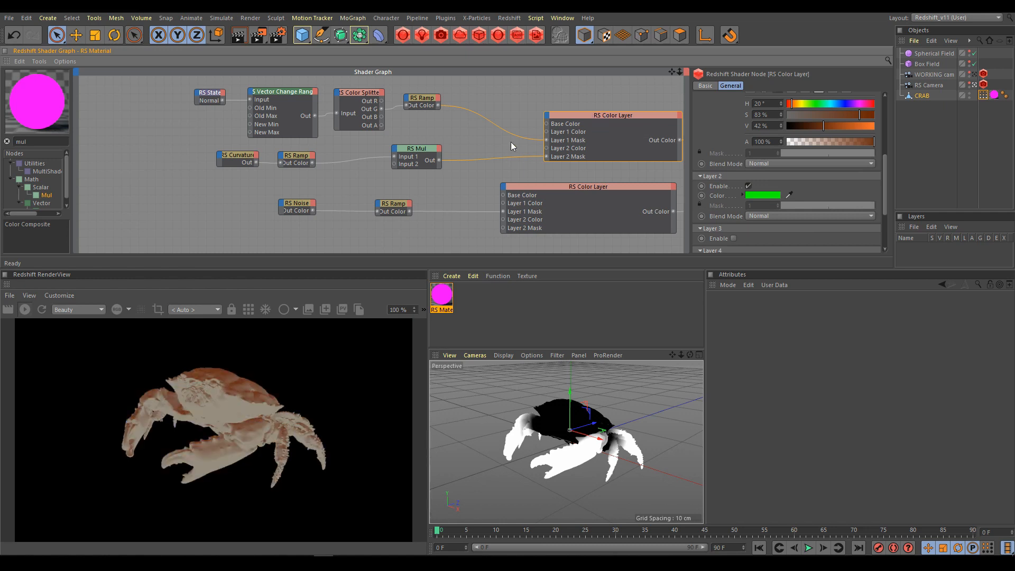
Shift the new Curvature node away from its Ramp and preview the Curvature through the Output
{"action": "left_click_drag", "start_coordinate": [241, 155], "coordinate": [229, 155]}
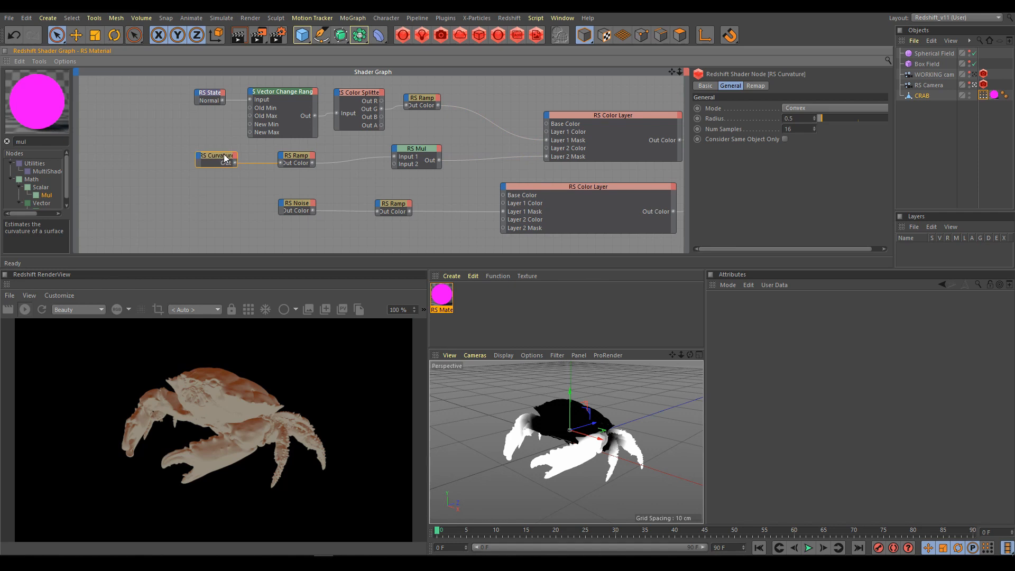
{"action": "key", "text": "alt+shift+c"}
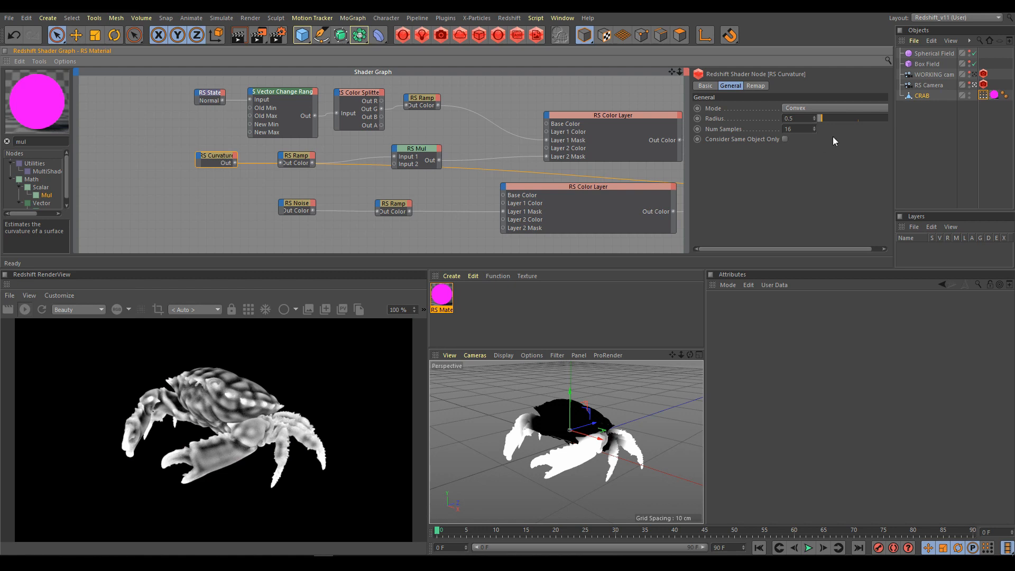
Set the Curvature node's radius to 0.1 and move its ramp's black knot to about three quarters along the gradient
{"action": "double_click", "coordinate": [790, 118]}
{"action": "type", "text": "0.1"}
{"action": "key", "text": "Return"}
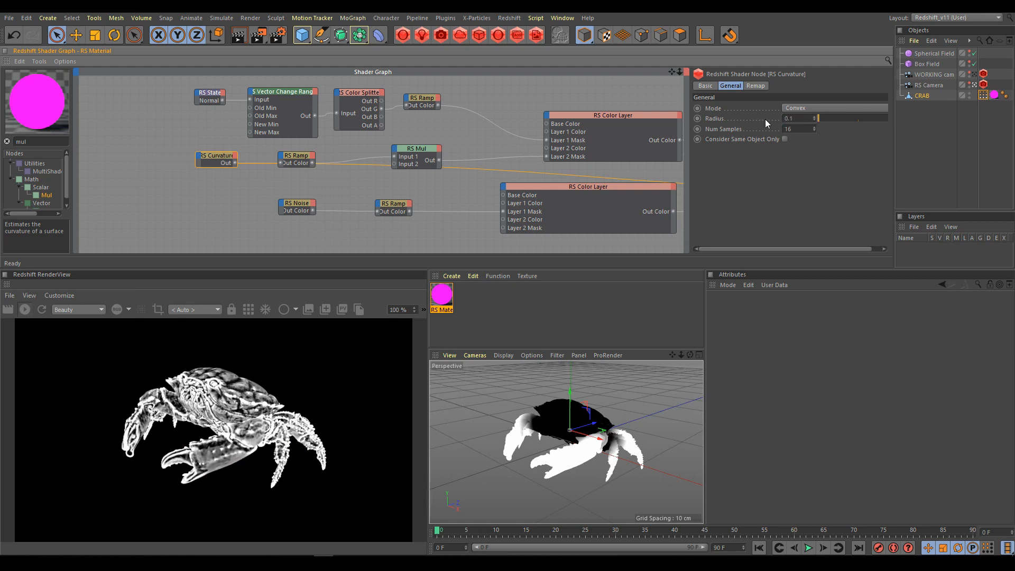
{"action": "left_click", "coordinate": [298, 158]}
{"action": "left_click_drag", "start_coordinate": [738, 231], "coordinate": [842, 232]}
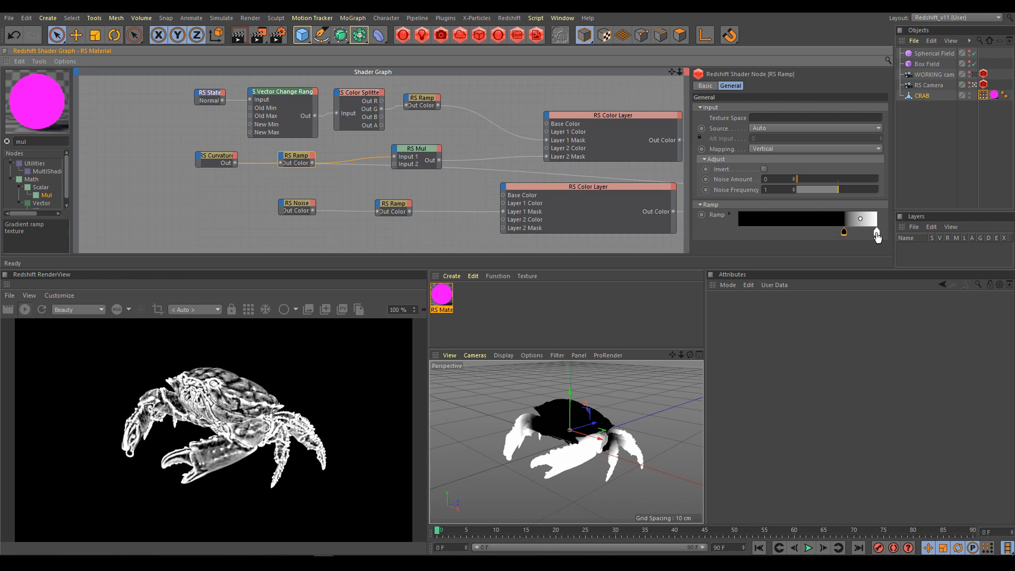
Set the Curvature node's radius to 0.05
{"action": "left_click", "coordinate": [221, 161]}
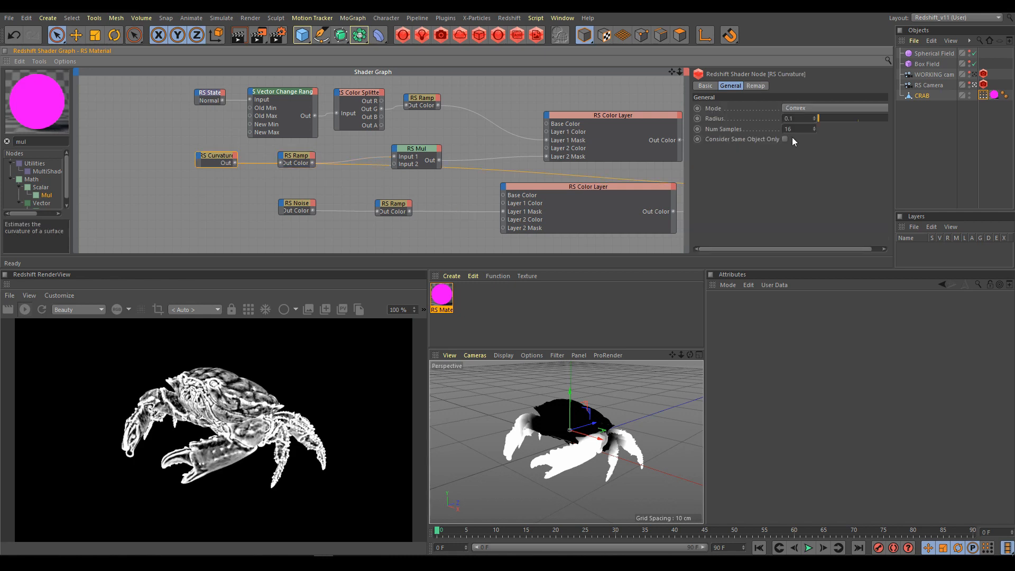
{"action": "left_click_drag", "start_coordinate": [794, 121], "coordinate": [789, 128]}
{"action": "type", "text": "."}
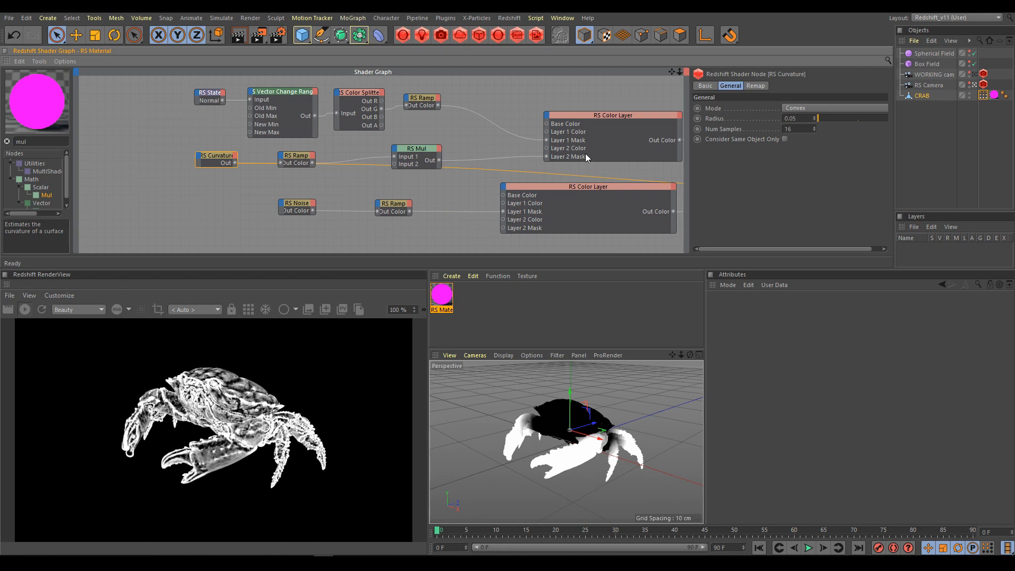
Preview the upper Color Layer node and set Input 2 of the Mul node feeding its Layer 2 Mask to 1
{"action": "left_click", "coordinate": [597, 116]}
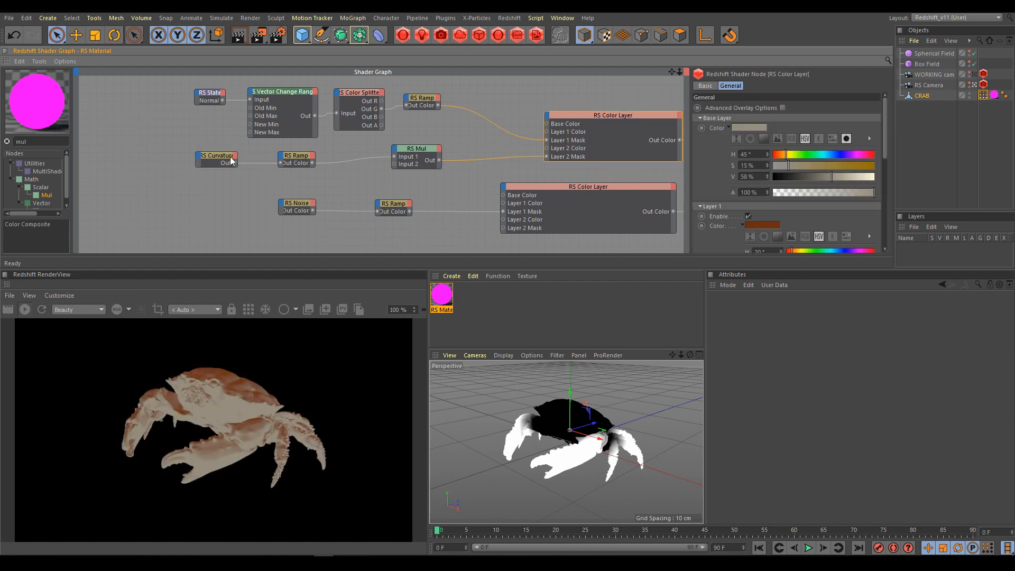
{"action": "left_click", "coordinate": [417, 150]}
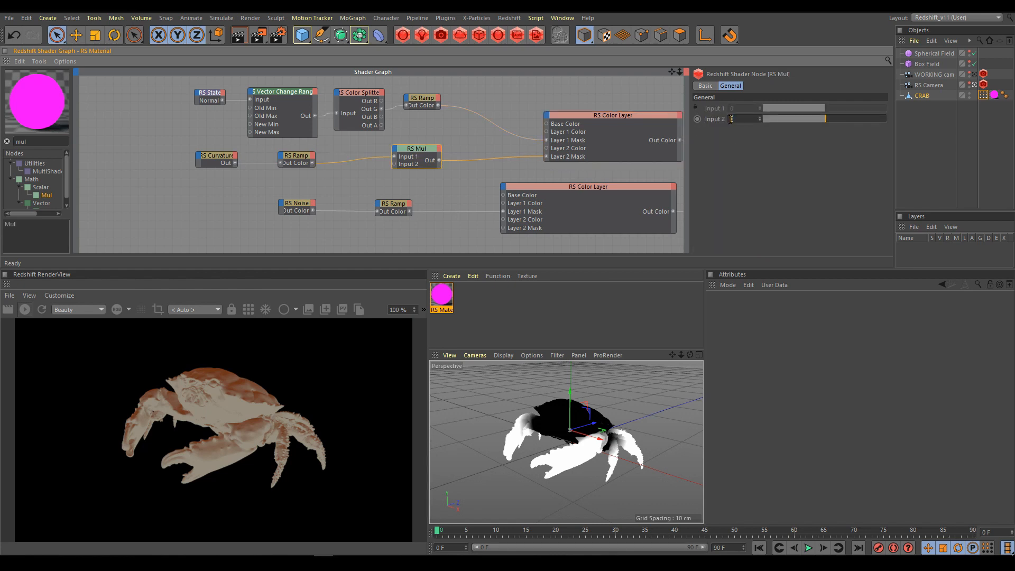
{"action": "type", "text": "1"}
{"action": "key", "text": "Return"}
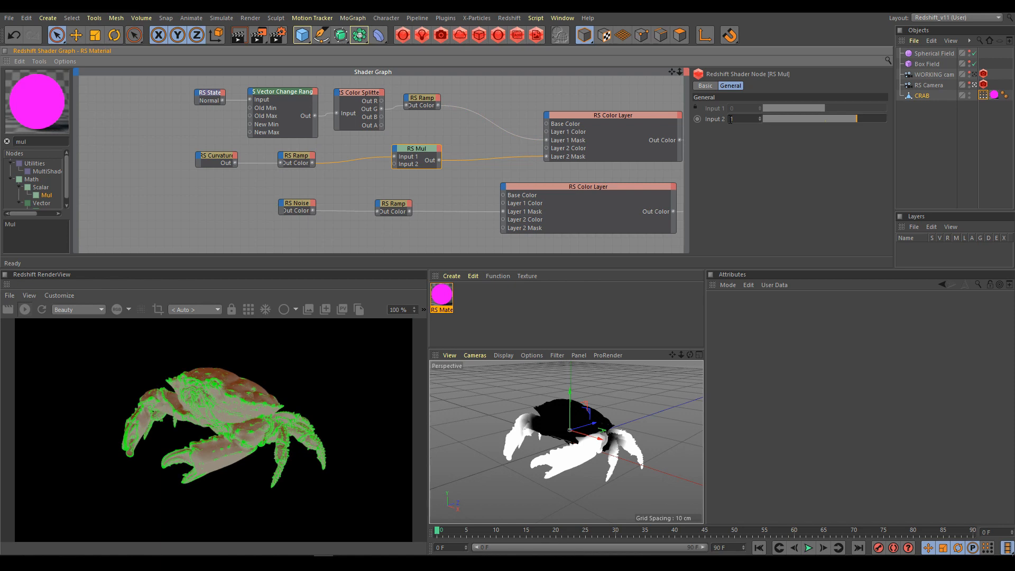
Set the Layer 2 color of the upper Color Layer node to dark brown, with hue 26° and value 25%
{"action": "left_click", "coordinate": [607, 114]}
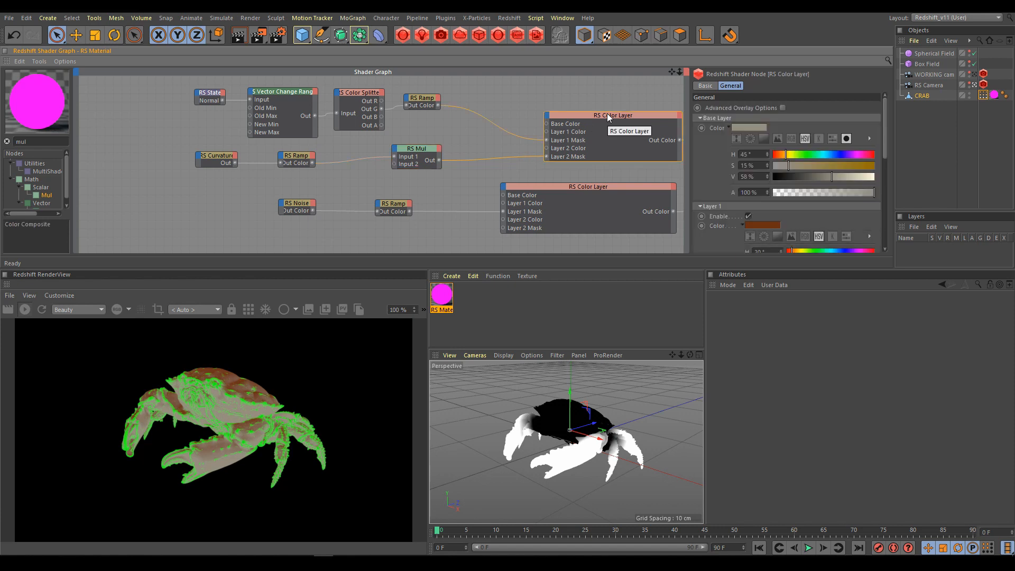
{"action": "left_click_drag", "start_coordinate": [885, 144], "coordinate": [883, 216]}
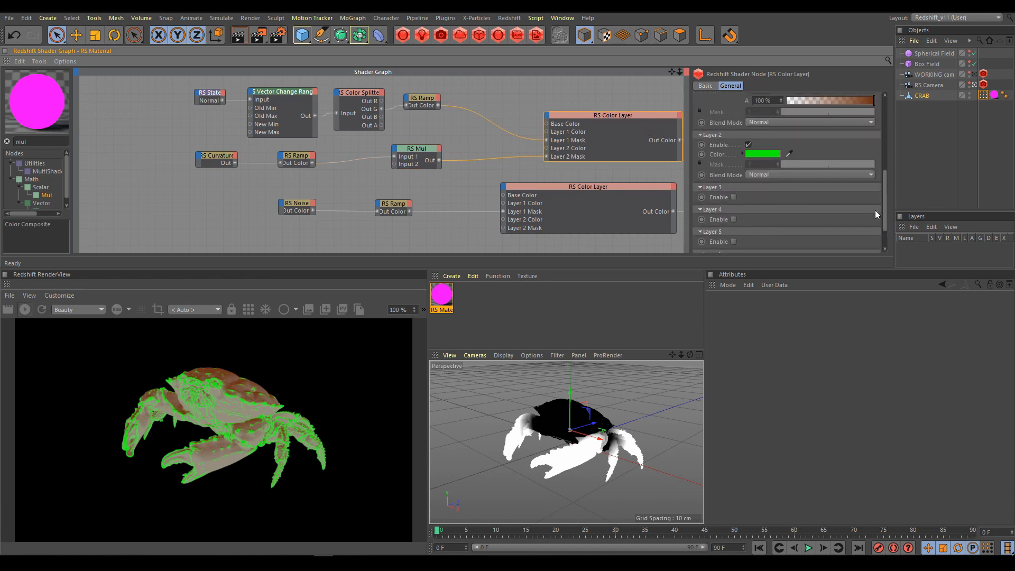
{"action": "left_click", "coordinate": [742, 153]}
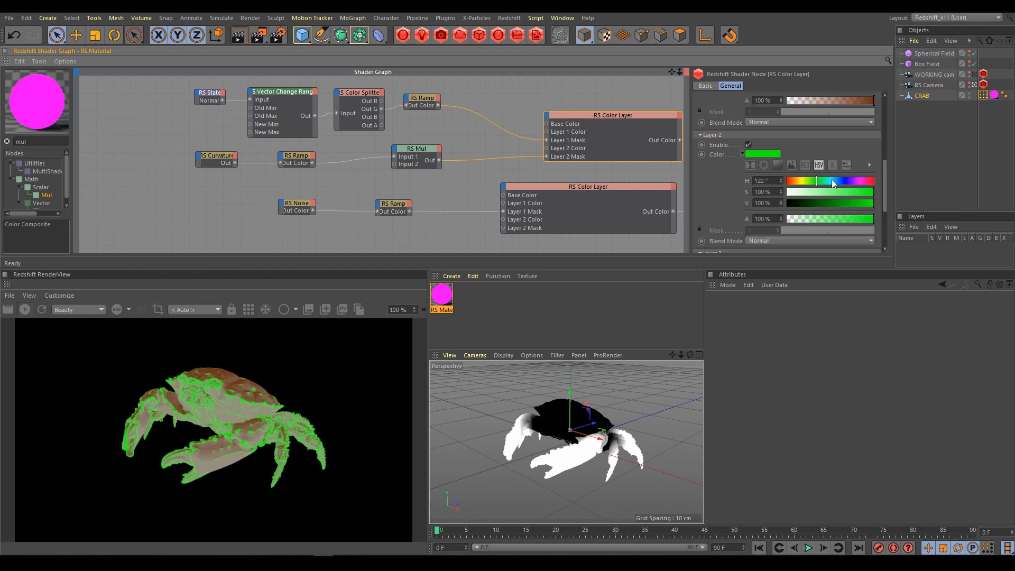
{"action": "scroll", "coordinate": [886, 191], "scroll_direction": "down", "scroll_amount": 2}
{"action": "scroll", "coordinate": [886, 199], "scroll_direction": "down", "scroll_amount": 2}
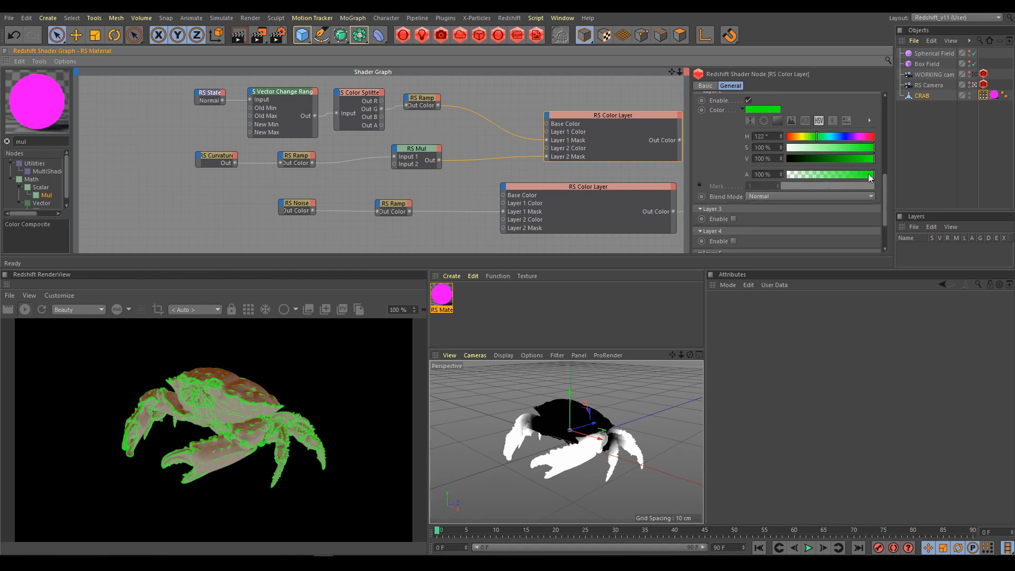
{"action": "left_click_drag", "start_coordinate": [861, 160], "coordinate": [807, 158]}
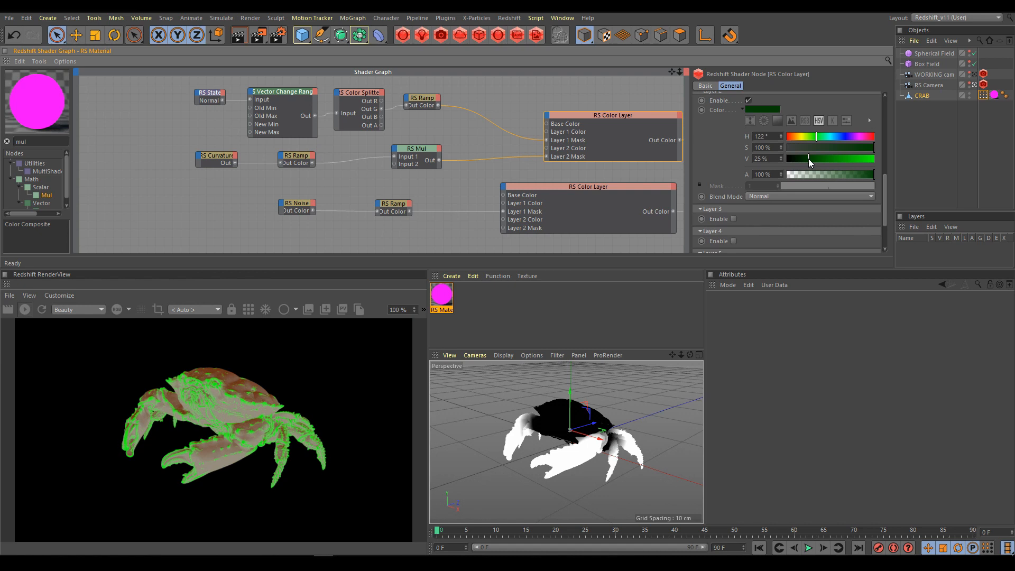
{"action": "left_click", "coordinate": [793, 136]}
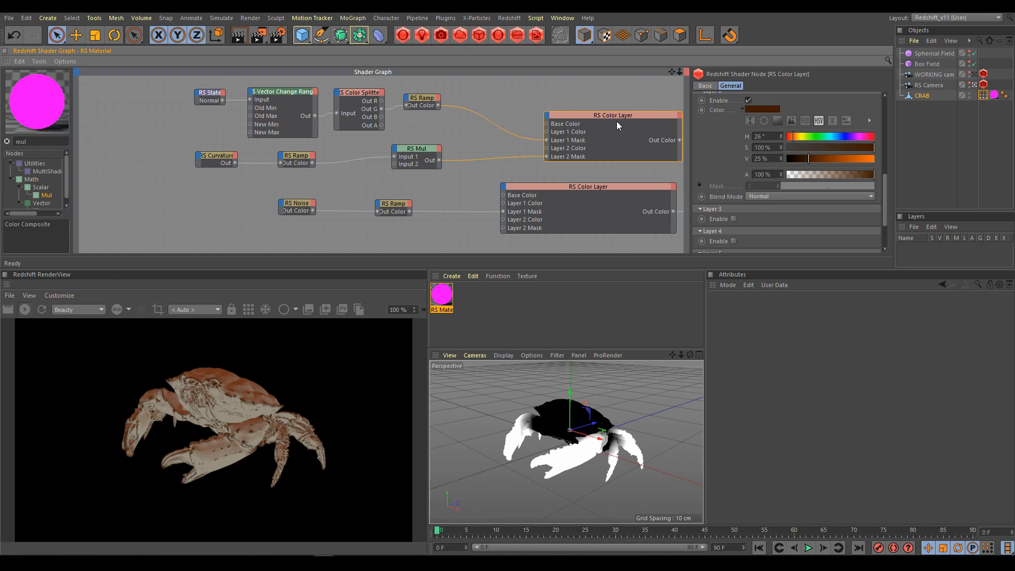
Move the unconnected AO and Color Splitter pair up from below the network to the Curvature row
{"action": "scroll", "coordinate": [412, 165], "scroll_direction": "down", "scroll_amount": 3}
{"action": "middle_click_drag", "start_coordinate": [423, 170], "coordinate": [194, 173]}
{"action": "left_click_drag", "start_coordinate": [476, 137], "coordinate": [468, 141]}
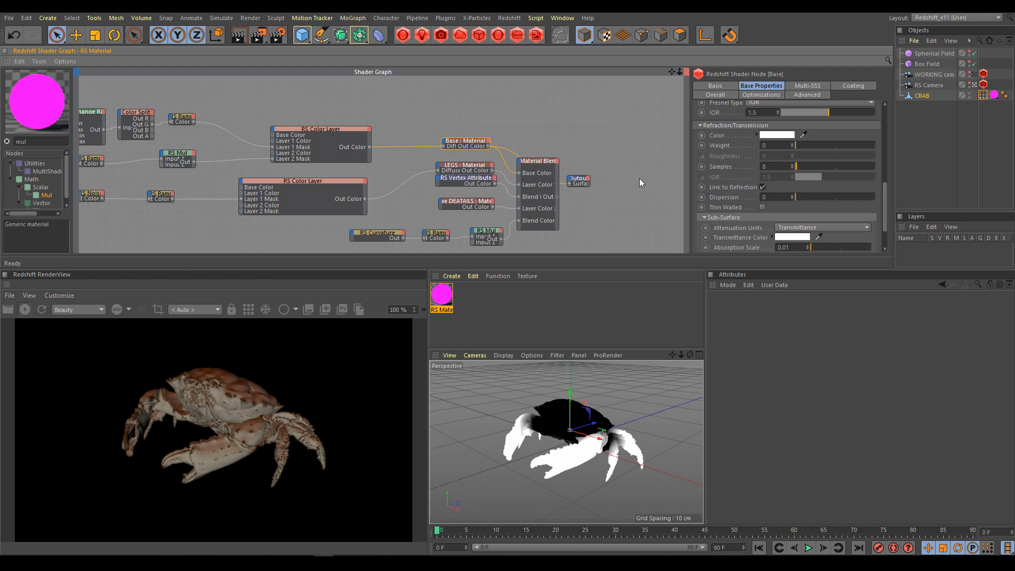
{"action": "scroll", "coordinate": [639, 180], "scroll_direction": "down", "scroll_amount": 3}
{"action": "scroll", "coordinate": [418, 237], "scroll_direction": "up", "scroll_amount": 3}
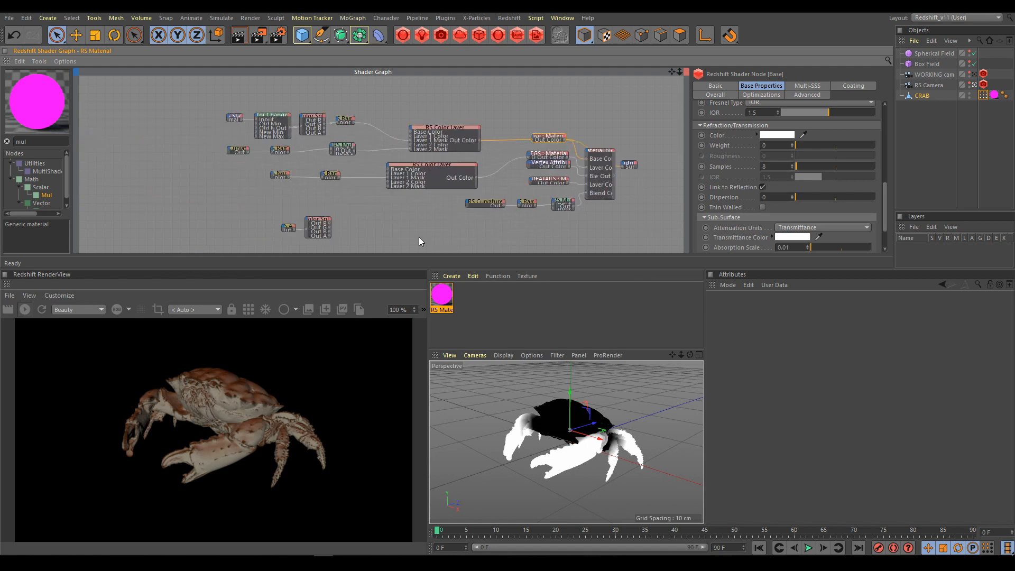
{"action": "left_click_drag", "start_coordinate": [266, 226], "coordinate": [173, 249]}
{"action": "middle_click_drag", "start_coordinate": [406, 216], "coordinate": [439, 237]}
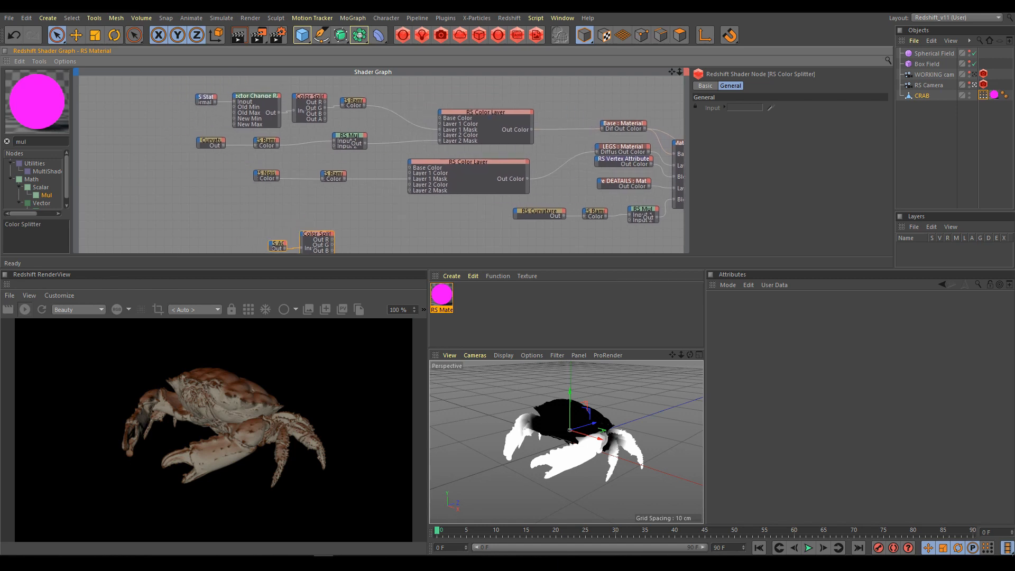
{"action": "left_click_drag", "start_coordinate": [320, 239], "coordinate": [137, 134]}
{"action": "middle_click_drag", "start_coordinate": [345, 221], "coordinate": [374, 231]}
Shift the upper node rows up and place the AO and Color Splitter pair between the Curvature and Noise rows
{"action": "left_click_drag", "start_coordinate": [203, 84], "coordinate": [576, 164]}
{"action": "left_click_drag", "start_coordinate": [522, 123], "coordinate": [528, 85]}
{"action": "left_click_drag", "start_coordinate": [207, 128], "coordinate": [90, 176]}
{"action": "left_click_drag", "start_coordinate": [176, 147], "coordinate": [317, 139]}
{"action": "scroll", "coordinate": [483, 142], "scroll_direction": "up", "scroll_amount": 2}
{"action": "middle_click_drag", "start_coordinate": [483, 142], "coordinate": [478, 174]}
Add a Ramp node beside the AO node's Color Splitter and connect the splitter's Out G to it
{"action": "double_click", "coordinate": [37, 143]}
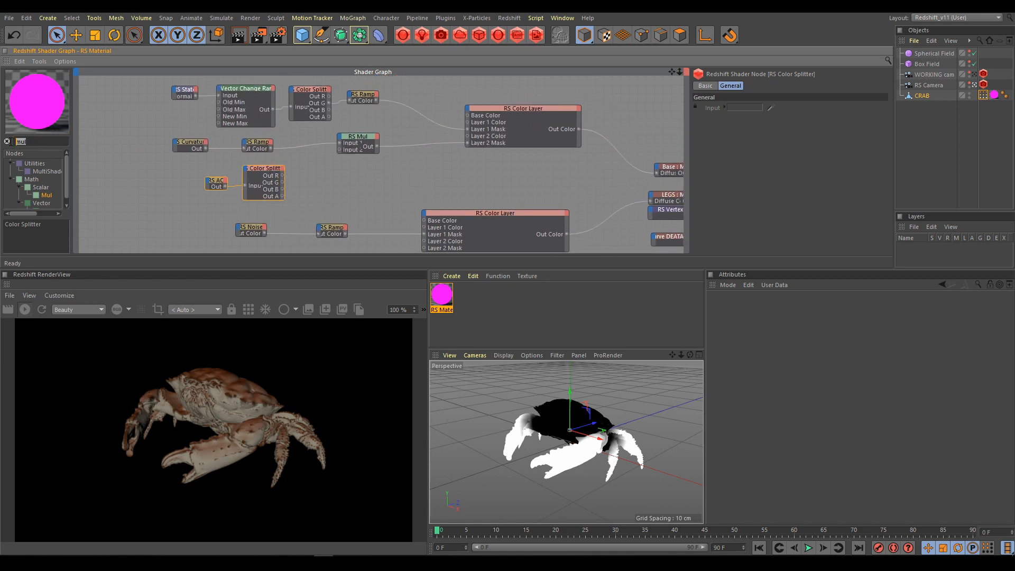
{"action": "type", "text": "ramp"}
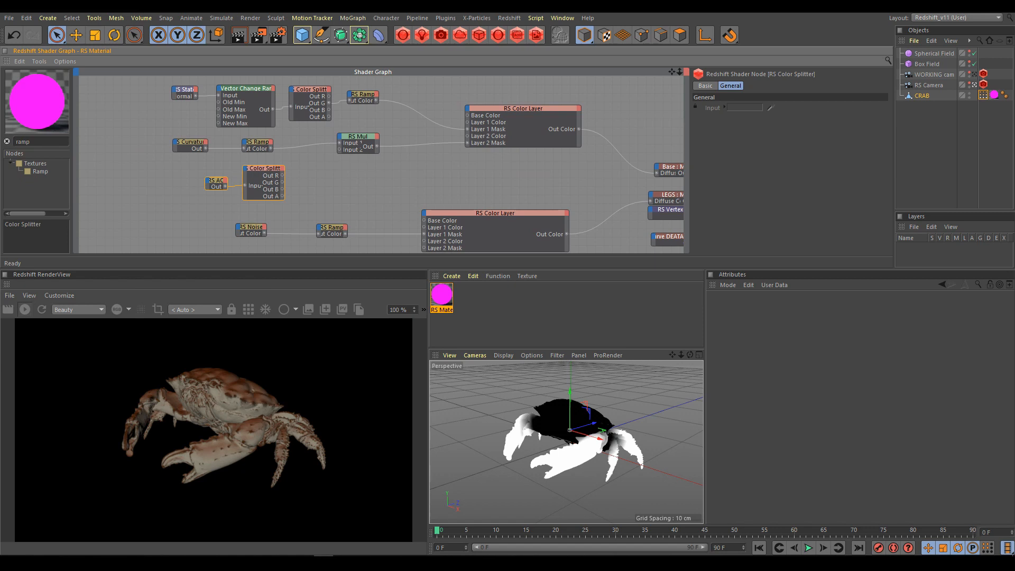
{"action": "left_click_drag", "start_coordinate": [40, 171], "coordinate": [319, 182]}
{"action": "left_click", "coordinate": [376, 184]}
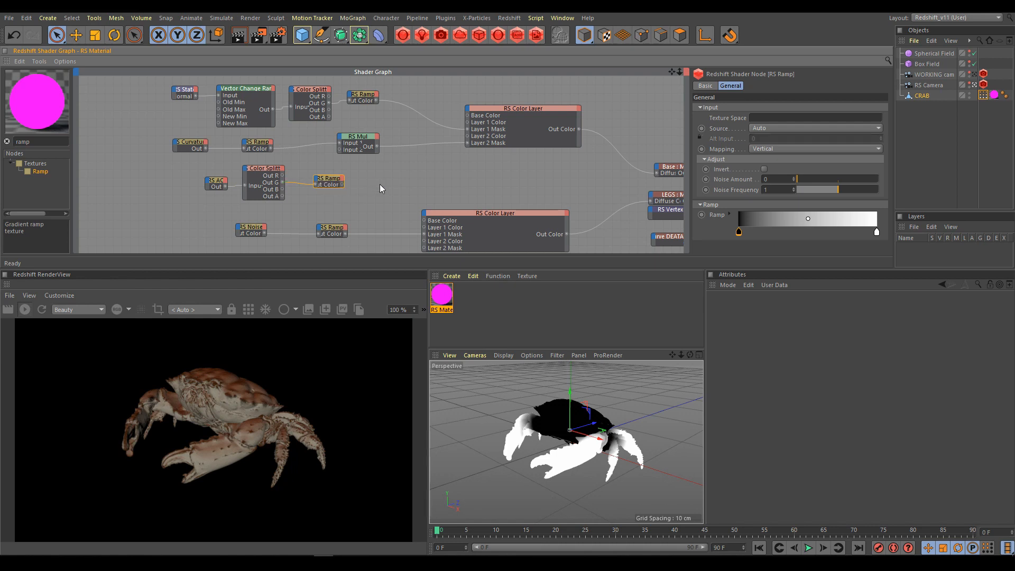
Connect the new Ramp to the Layer 3 Mask of the upper Color Layer, align the Ramp node and preview its output
{"action": "left_click", "coordinate": [539, 145]}
{"action": "left_click_drag", "start_coordinate": [343, 184], "coordinate": [470, 113]}
{"action": "mouse_move", "coordinate": [494, 149]}
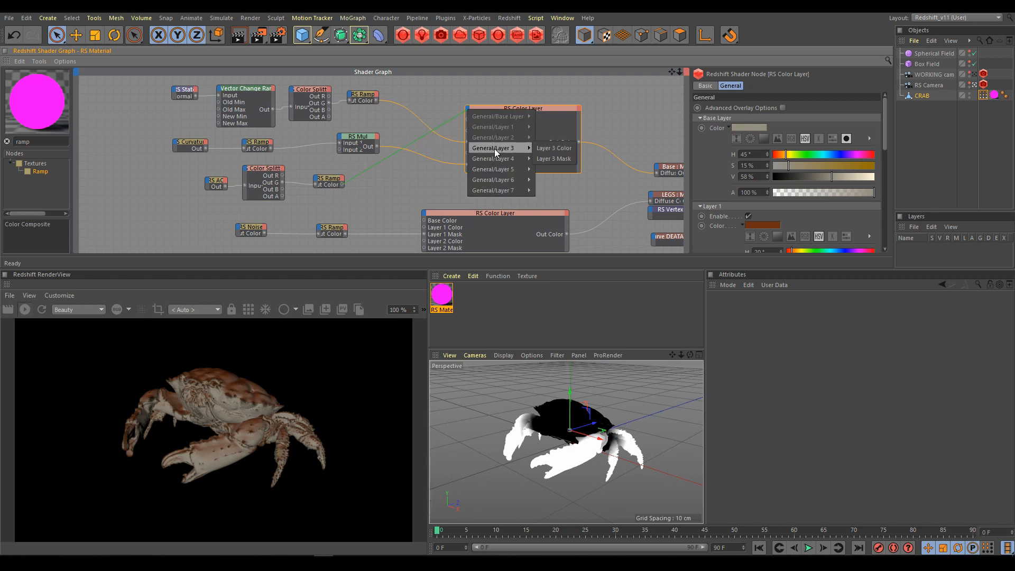
{"action": "left_click", "coordinate": [555, 157]}
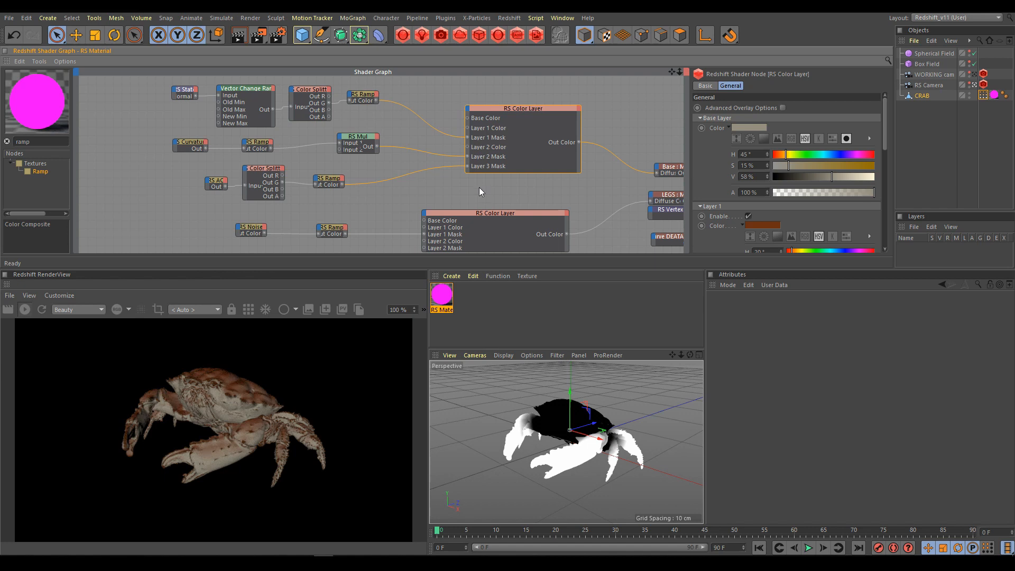
{"action": "left_click_drag", "start_coordinate": [329, 182], "coordinate": [362, 180]}
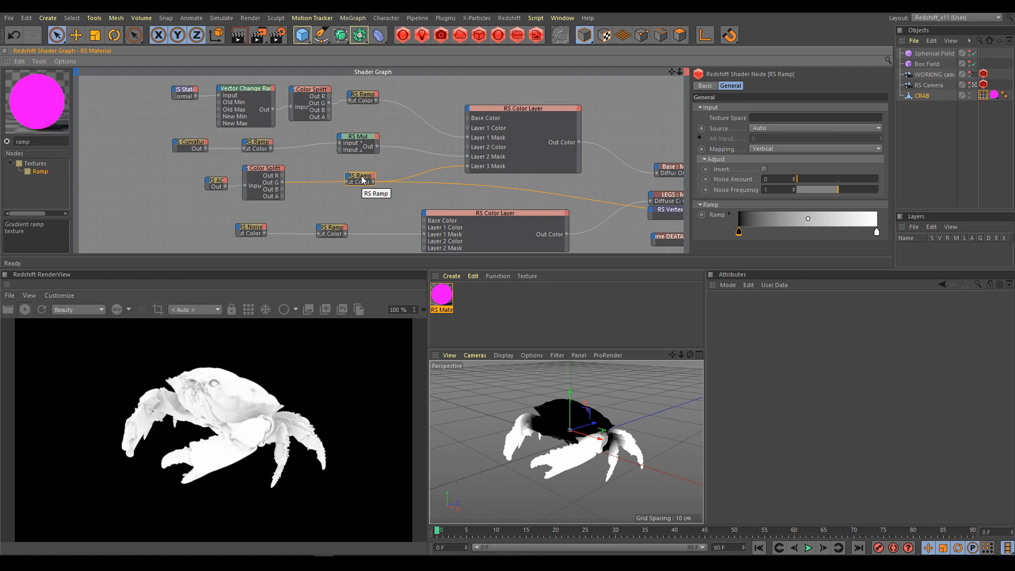
Move the AO ramp's black knot to about 90% along the gradient, close to the white knot
{"action": "scroll", "coordinate": [309, 197], "scroll_direction": "up", "scroll_amount": 3}
{"action": "middle_click_drag", "start_coordinate": [286, 202], "coordinate": [300, 202]}
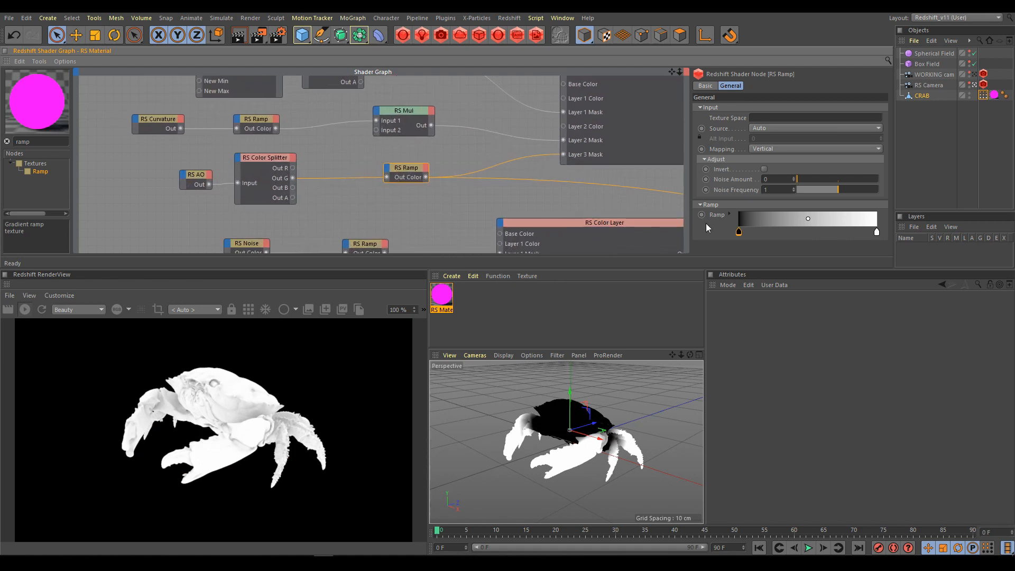
{"action": "left_click_drag", "start_coordinate": [739, 235], "coordinate": [863, 236]}
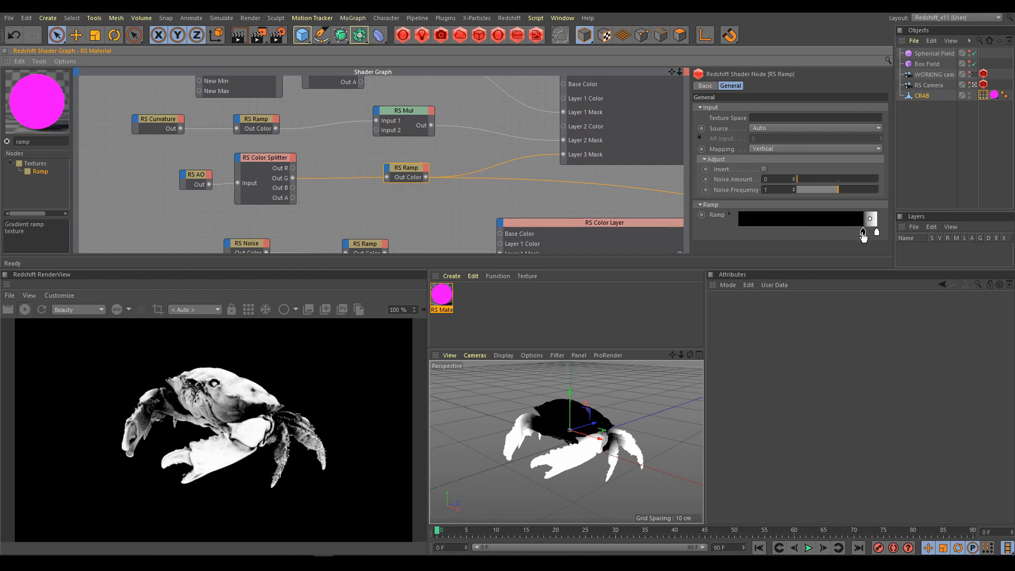
Swap the AO node's colors, making Bright black and Dark white
{"action": "left_click", "coordinate": [200, 178]}
{"action": "left_click_drag", "start_coordinate": [801, 137], "coordinate": [915, 147]}
{"action": "left_click", "coordinate": [799, 137]}
{"action": "left_click", "coordinate": [781, 181]}
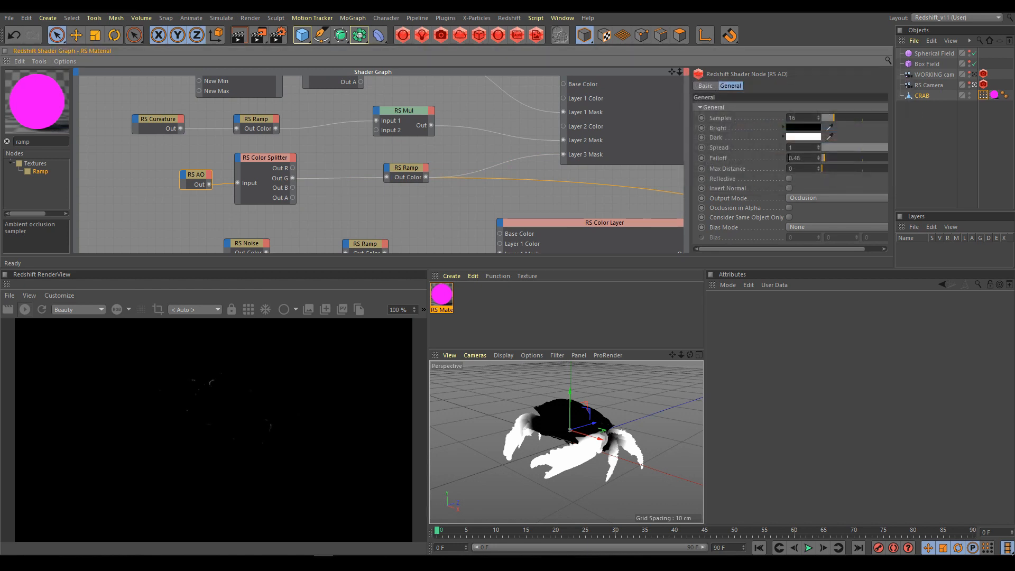
Move the AO ramp's black knot to about 25% and its white knot to about 58% along the gradient
{"action": "left_click", "coordinate": [416, 178]}
{"action": "left_click_drag", "start_coordinate": [864, 232], "coordinate": [773, 235]}
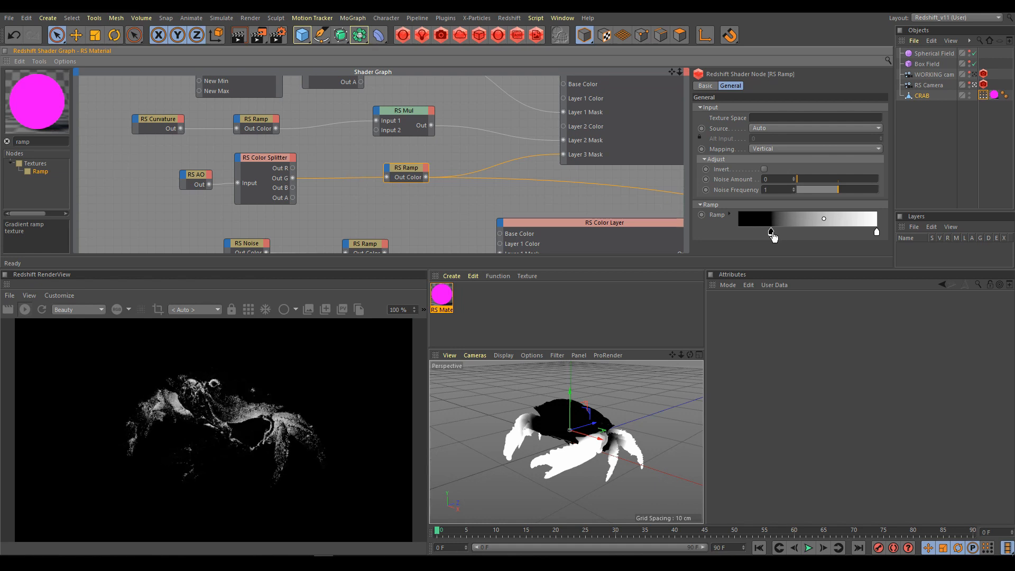
{"action": "left_click_drag", "start_coordinate": [877, 234], "coordinate": [819, 237]}
Preview the upper Color Layer's result and review the AO ramp's gradient settings
{"action": "scroll", "coordinate": [422, 206], "scroll_direction": "down", "scroll_amount": 1}
{"action": "scroll", "coordinate": [422, 203], "scroll_direction": "down", "scroll_amount": 3}
{"action": "middle_click_drag", "start_coordinate": [521, 179], "coordinate": [455, 188], "text": "alt"}
{"action": "scroll", "coordinate": [549, 197], "scroll_direction": "up", "scroll_amount": 1}
{"action": "scroll", "coordinate": [550, 199], "scroll_direction": "up", "scroll_amount": 1}
{"action": "left_click", "coordinate": [500, 106]}
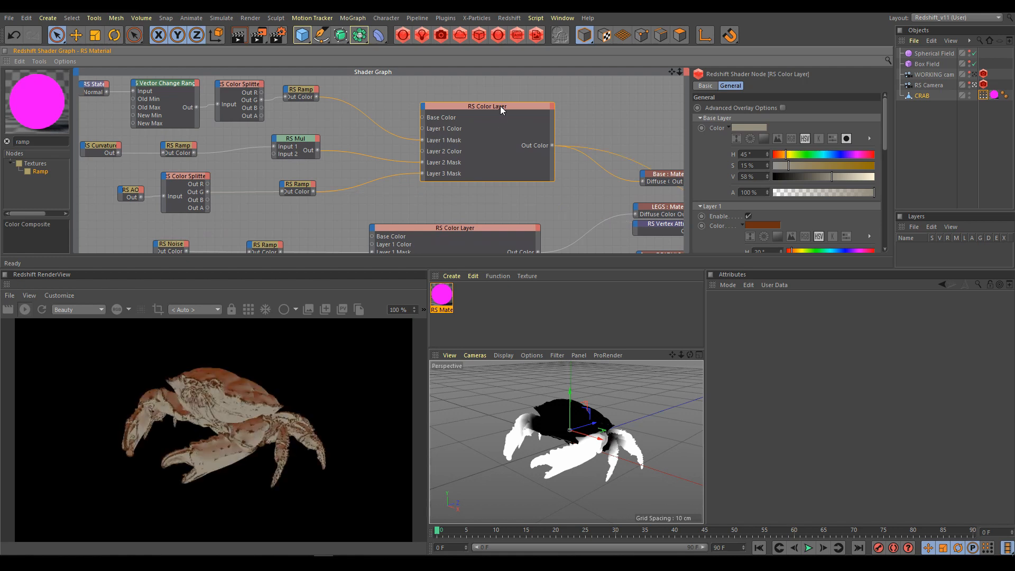
{"action": "left_click", "coordinate": [302, 185]}
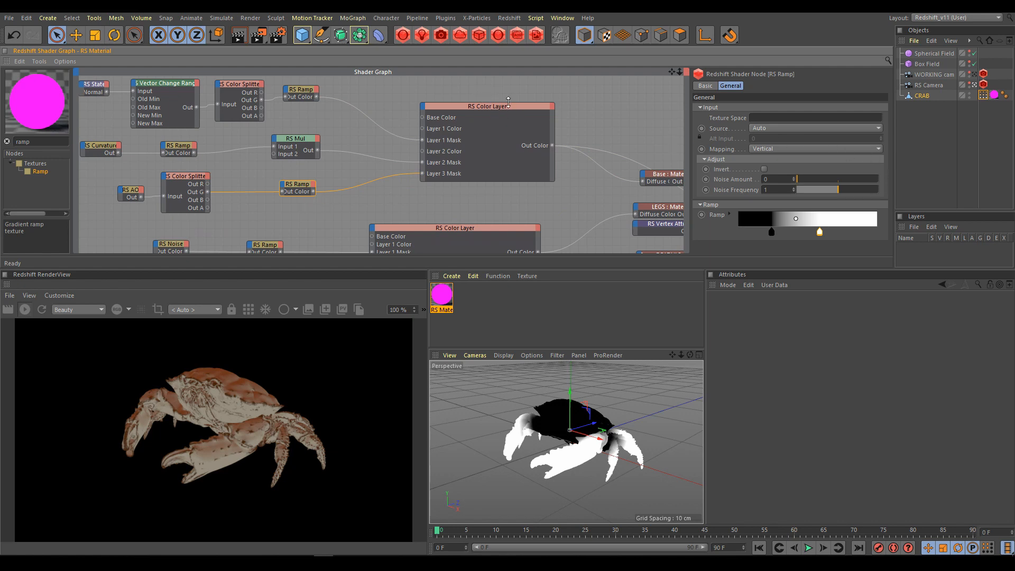
{"action": "left_click", "coordinate": [788, 232]}
Enable Layer 3 in the upper Color Layer and set its color to dark blue, with hue 226°, saturation 100% and value 8%
{"action": "left_click", "coordinate": [490, 106]}
{"action": "left_click_drag", "start_coordinate": [886, 131], "coordinate": [876, 236]}
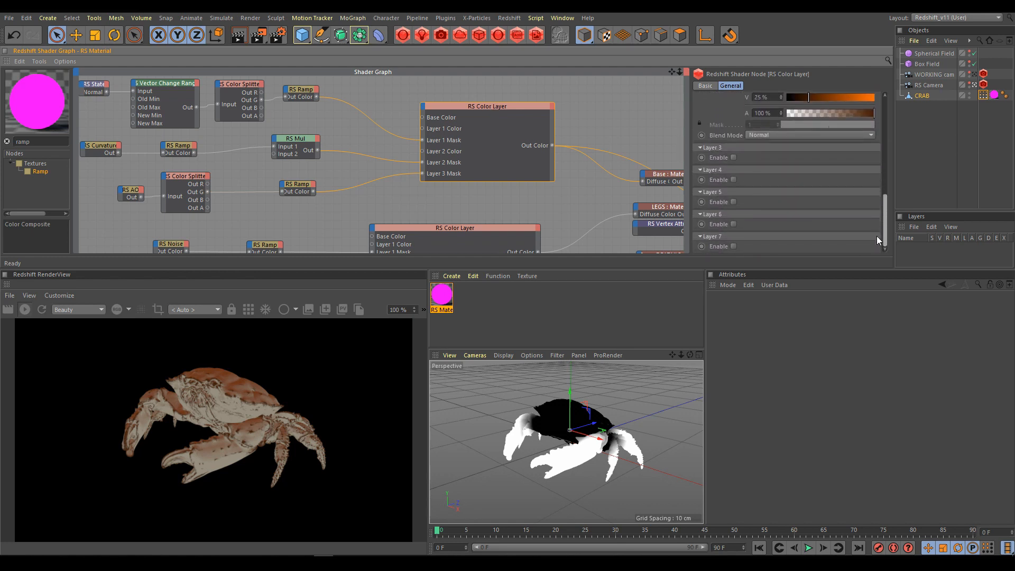
{"action": "left_click", "coordinate": [733, 158]}
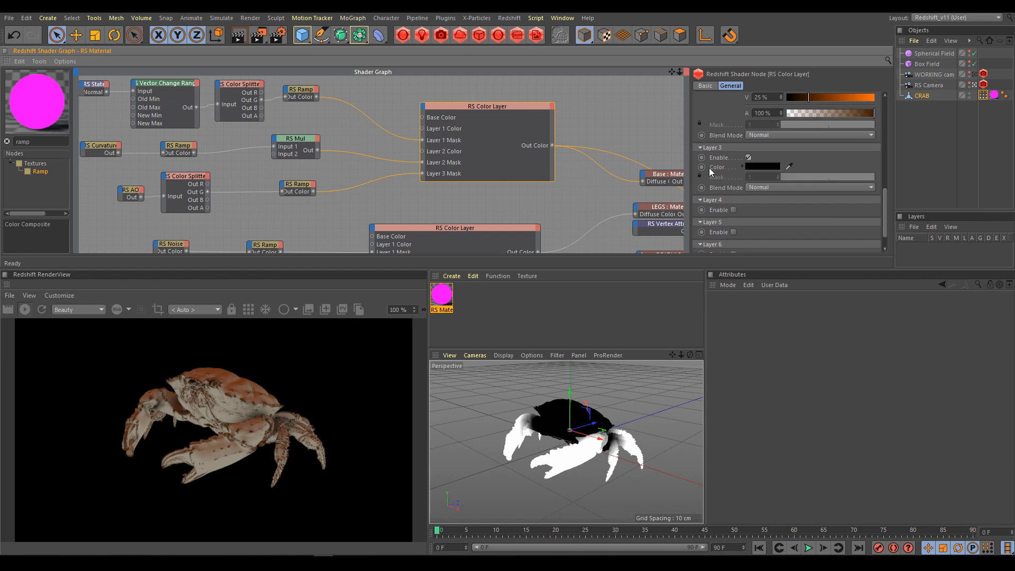
{"action": "left_click", "coordinate": [742, 166]}
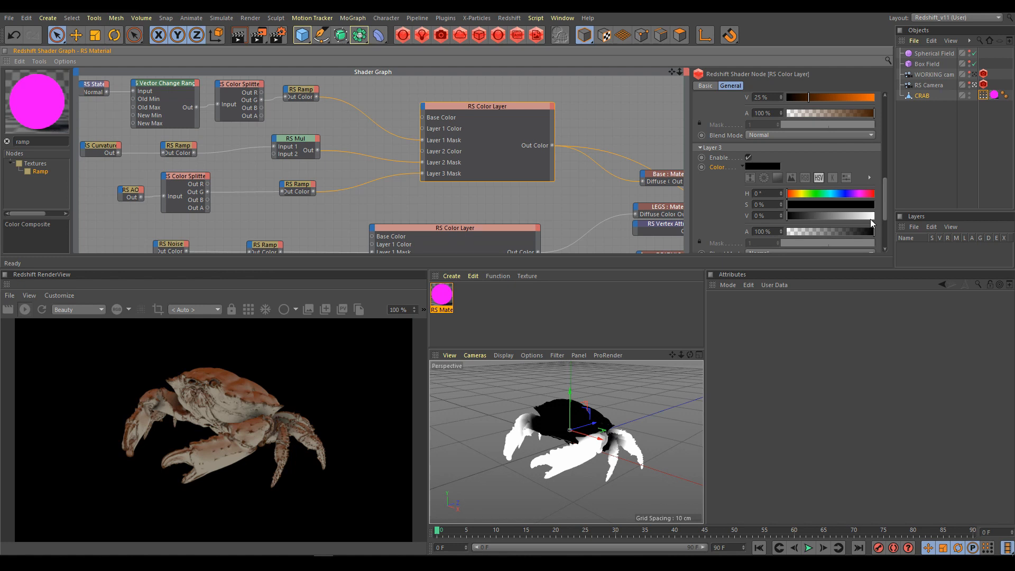
{"action": "left_click", "coordinate": [841, 191]}
{"action": "mouse_move", "coordinate": [807, 202]}
{"action": "left_mouse_down"}
{"action": "mouse_move", "coordinate": [791, 203]}
{"action": "mouse_move", "coordinate": [799, 215]}
{"action": "mouse_move", "coordinate": [889, 204]}
{"action": "left_mouse_up"}
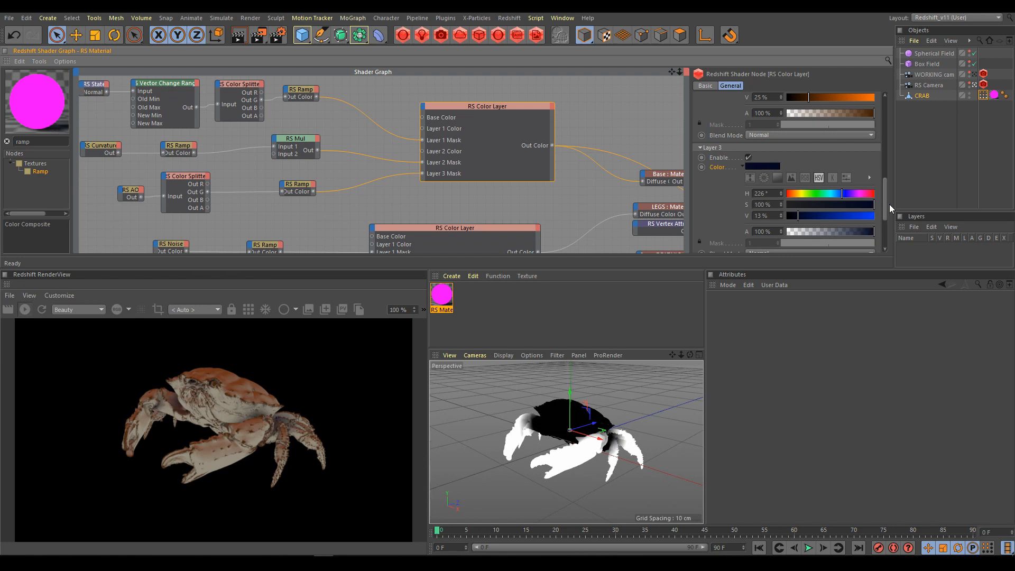
{"action": "left_click_drag", "start_coordinate": [798, 215], "coordinate": [795, 218]}
Set the Layer 3 blend mode of the upper Color Layer to Average
{"action": "left_click_drag", "start_coordinate": [883, 189], "coordinate": [880, 211]}
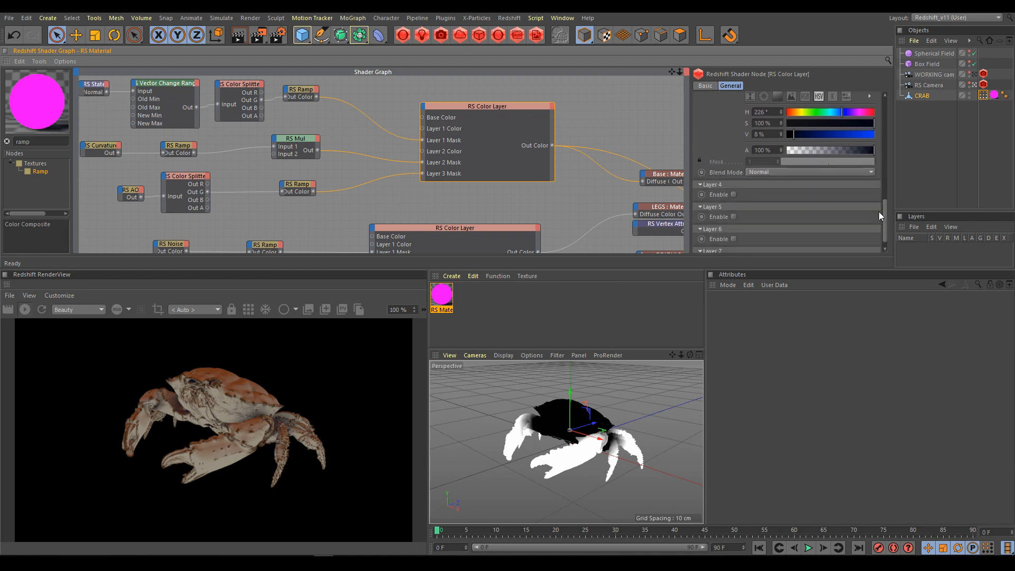
{"action": "left_click", "coordinate": [764, 175]}
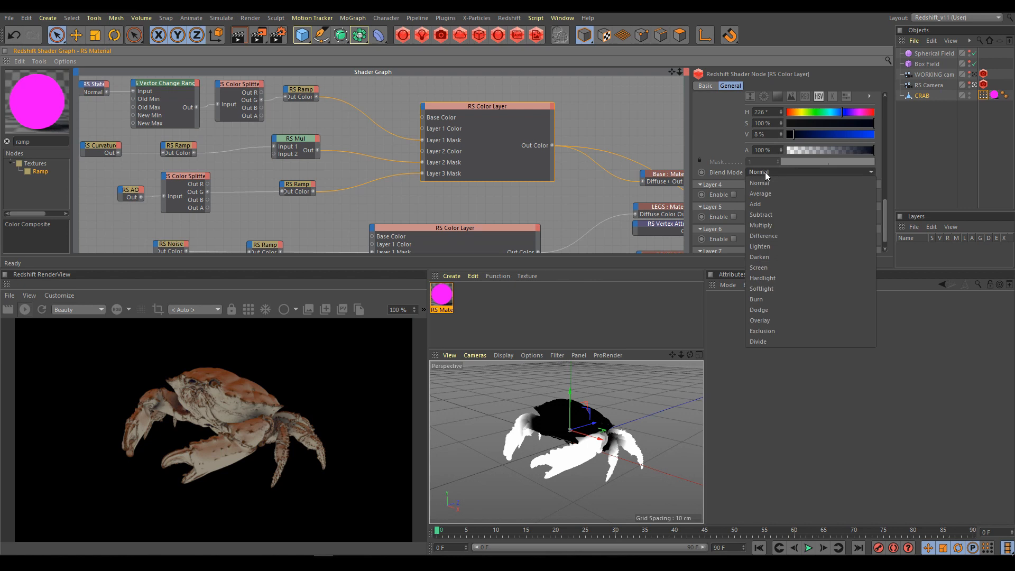
{"action": "left_click", "coordinate": [762, 193]}
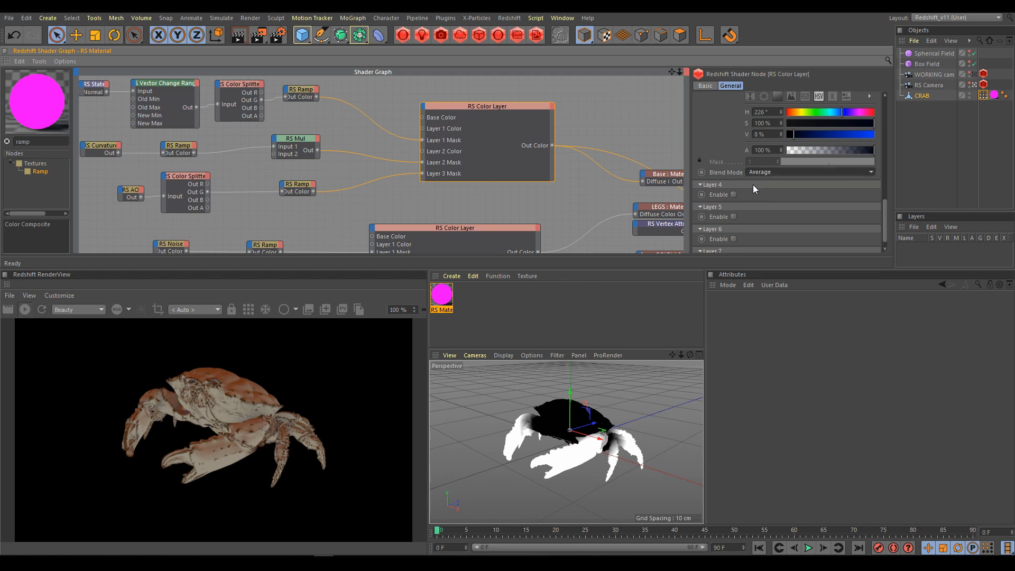
Try the Add, Subtract, Multiply, Difference and Normal blend modes on Layer 3 of the upper Color Layer
{"action": "left_click", "coordinate": [760, 174]}
{"action": "left_click", "coordinate": [759, 202]}
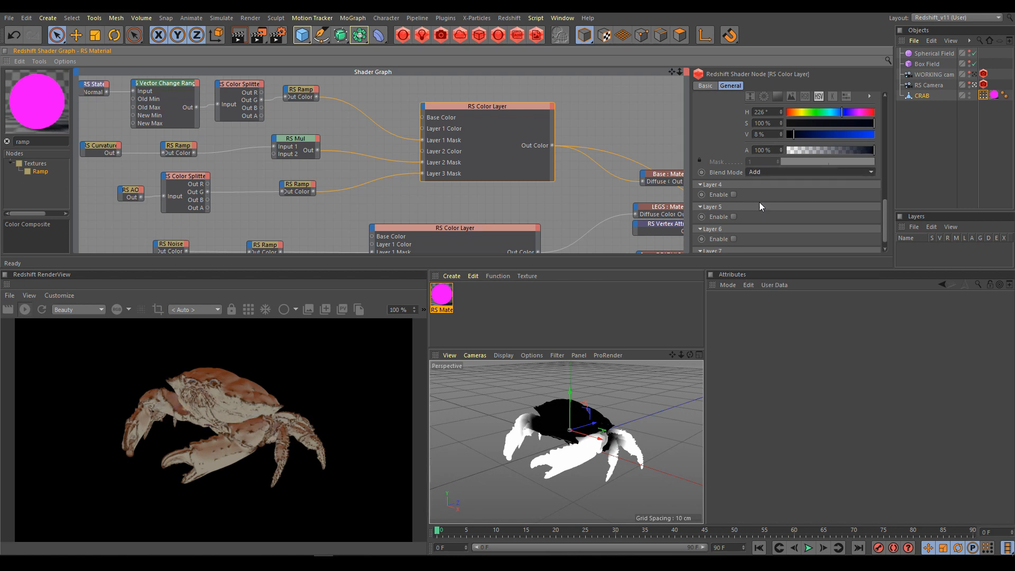
{"action": "left_click", "coordinate": [768, 172]}
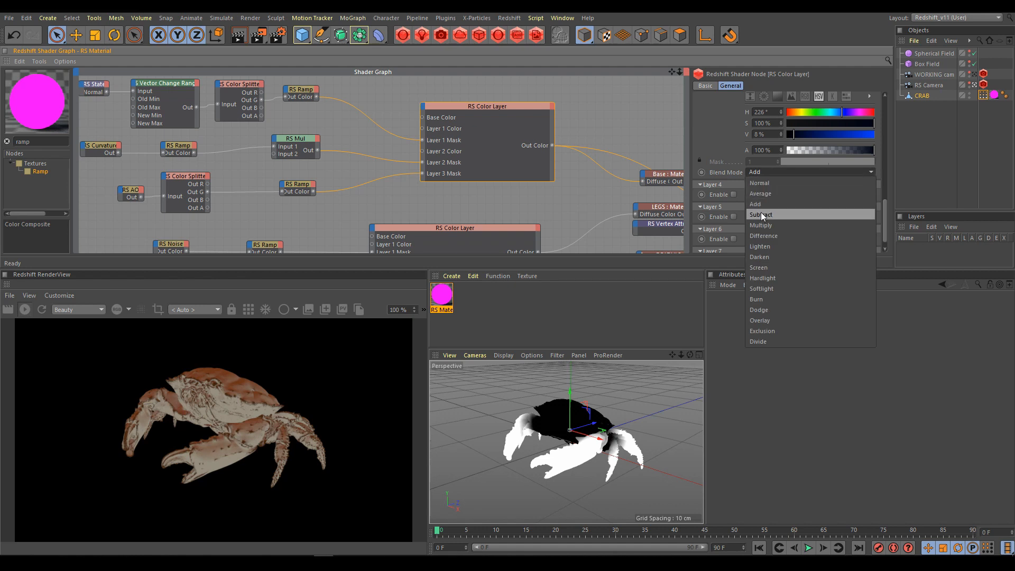
{"action": "left_click", "coordinate": [760, 211]}
{"action": "left_click", "coordinate": [761, 172]}
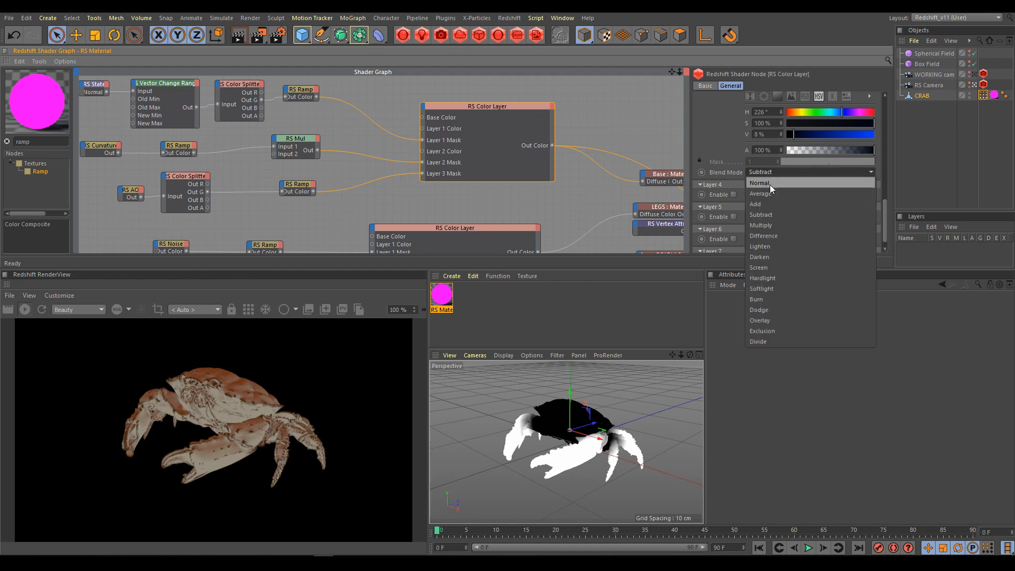
{"action": "left_click", "coordinate": [760, 225]}
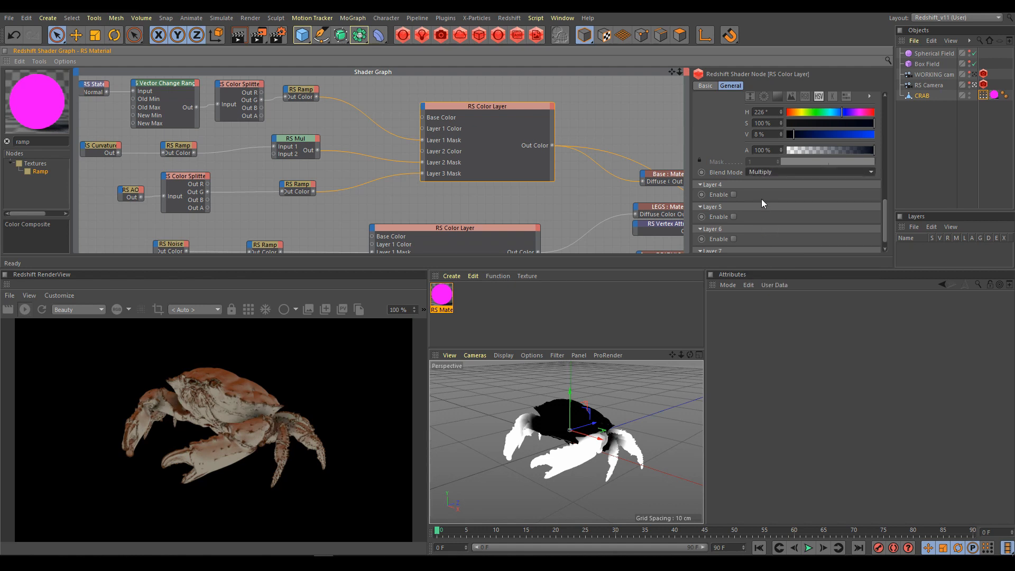
{"action": "left_click", "coordinate": [765, 174]}
{"action": "left_click", "coordinate": [762, 236]}
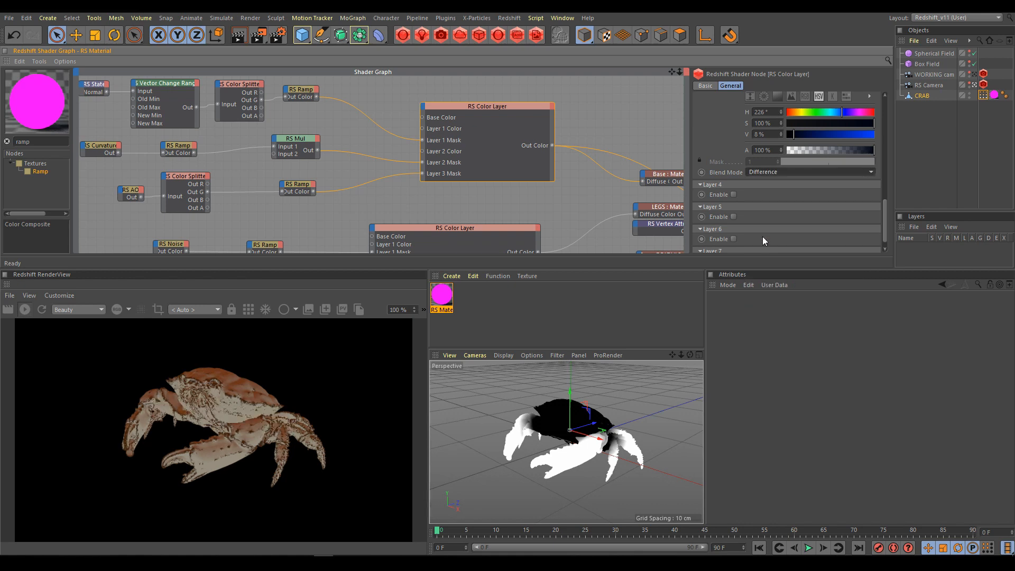
{"action": "left_click", "coordinate": [769, 173]}
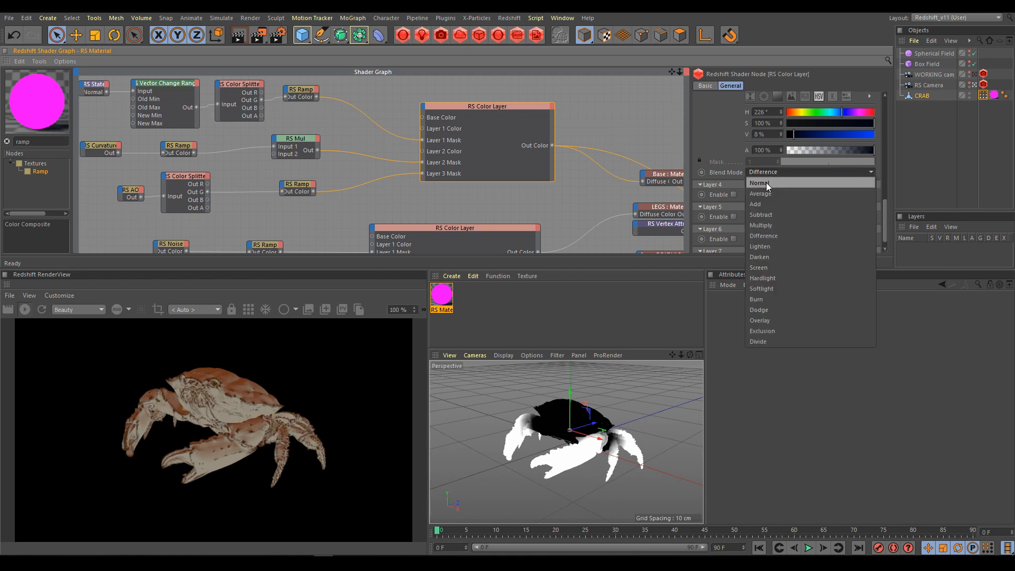
{"action": "left_click", "coordinate": [765, 183]}
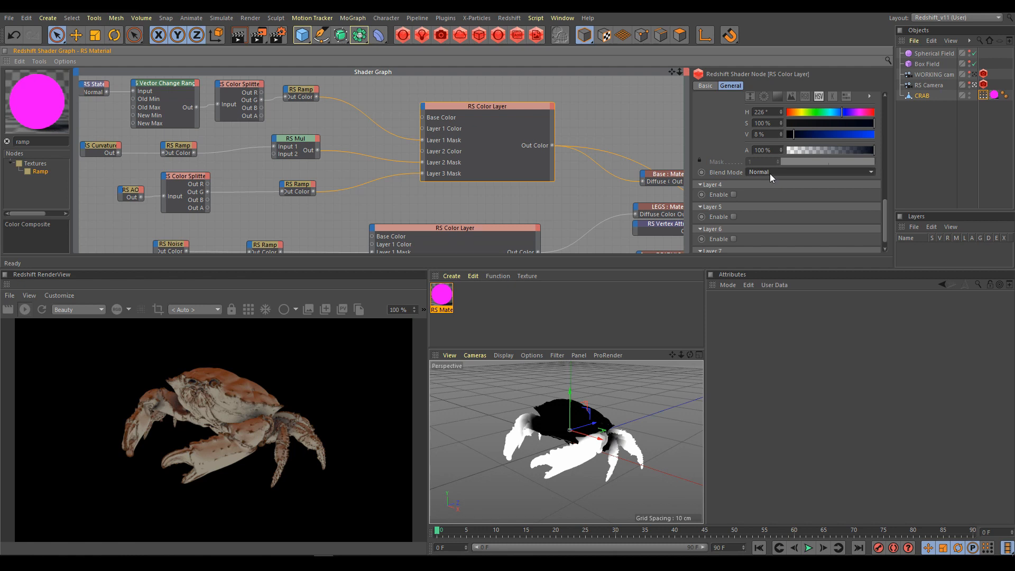
Set the Layer 3 blend mode of the upper Color Layer to Multiply
{"action": "left_click", "coordinate": [771, 173]}
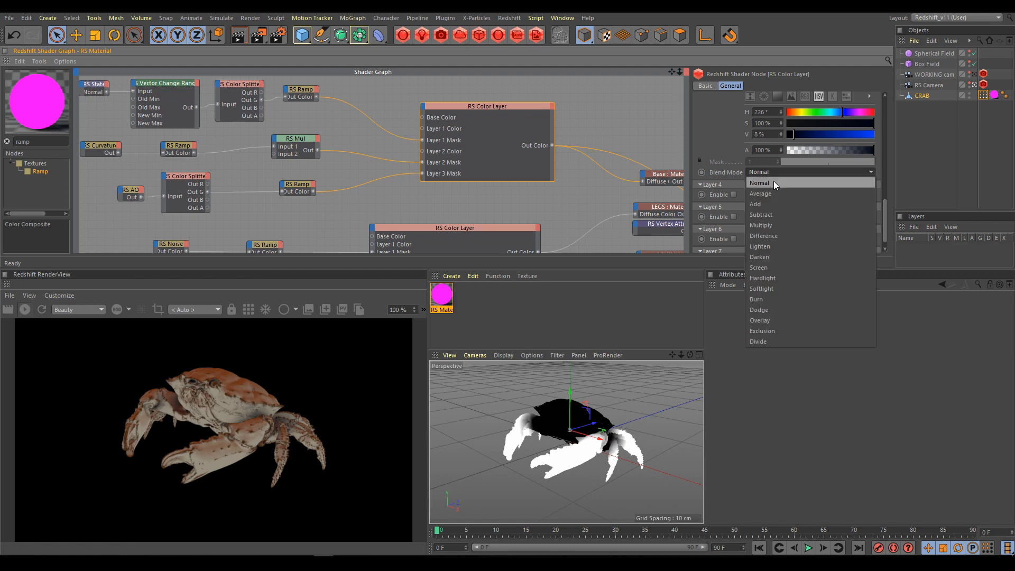
{"action": "left_click", "coordinate": [770, 224]}
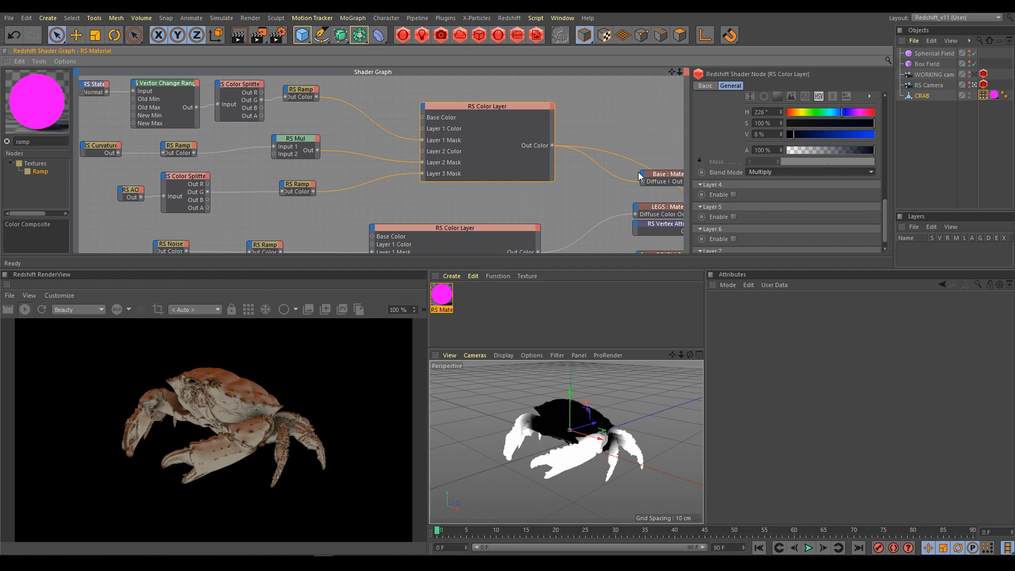
Move the AO ramp's black knot to about 11% and its white knot to about 52% along the gradient
{"action": "left_click", "coordinate": [309, 190]}
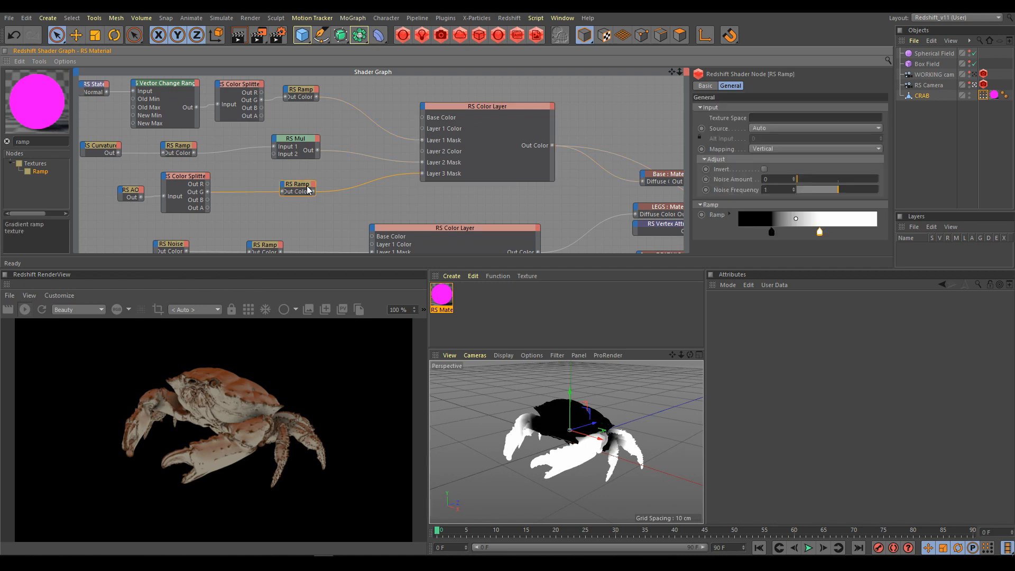
{"action": "mouse_move", "coordinate": [772, 235]}
{"action": "left_mouse_down"}
{"action": "mouse_move", "coordinate": [799, 233]}
{"action": "mouse_move", "coordinate": [740, 237]}
{"action": "mouse_move", "coordinate": [777, 236]}
{"action": "mouse_move", "coordinate": [754, 238]}
{"action": "left_mouse_up"}
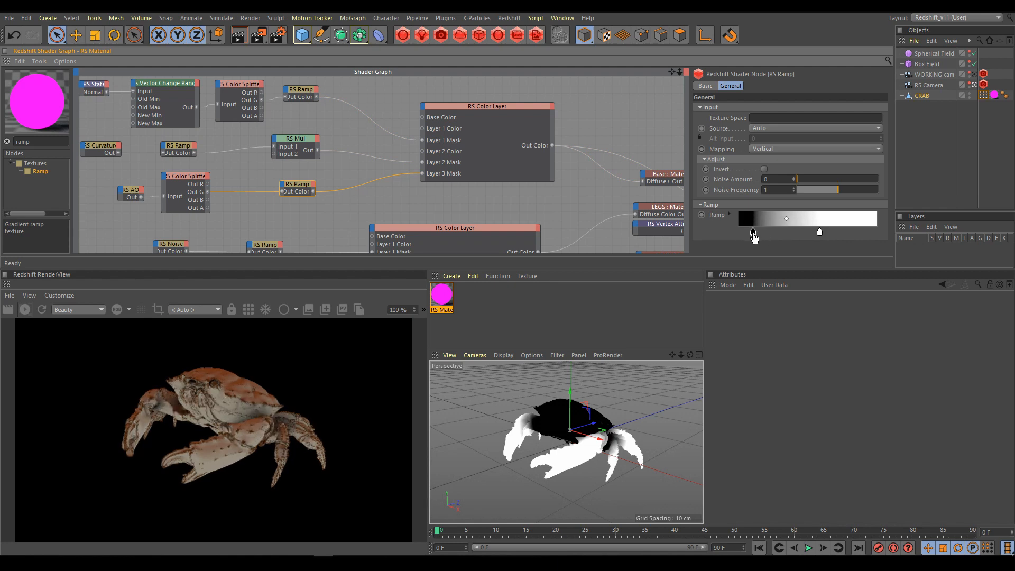
{"action": "mouse_move", "coordinate": [819, 232]}
{"action": "left_mouse_down"}
{"action": "mouse_move", "coordinate": [842, 230]}
{"action": "mouse_move", "coordinate": [798, 232]}
{"action": "mouse_move", "coordinate": [810, 235]}
{"action": "left_mouse_up"}
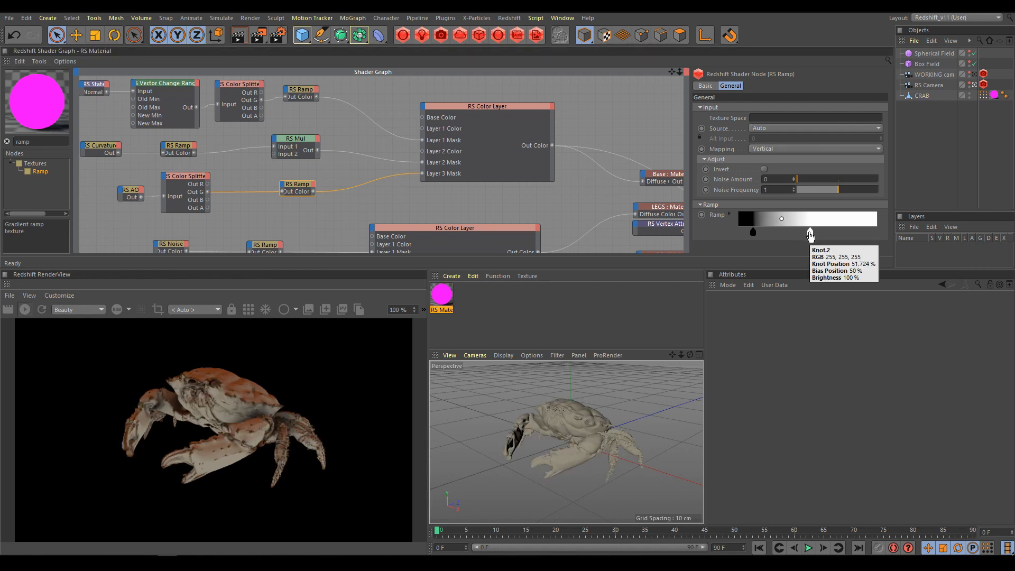
Add a Redshift Dome Light to the scene and select it
{"action": "left_click", "coordinate": [664, 176]}
{"action": "middle_click_drag", "start_coordinate": [605, 189], "coordinate": [487, 164]}
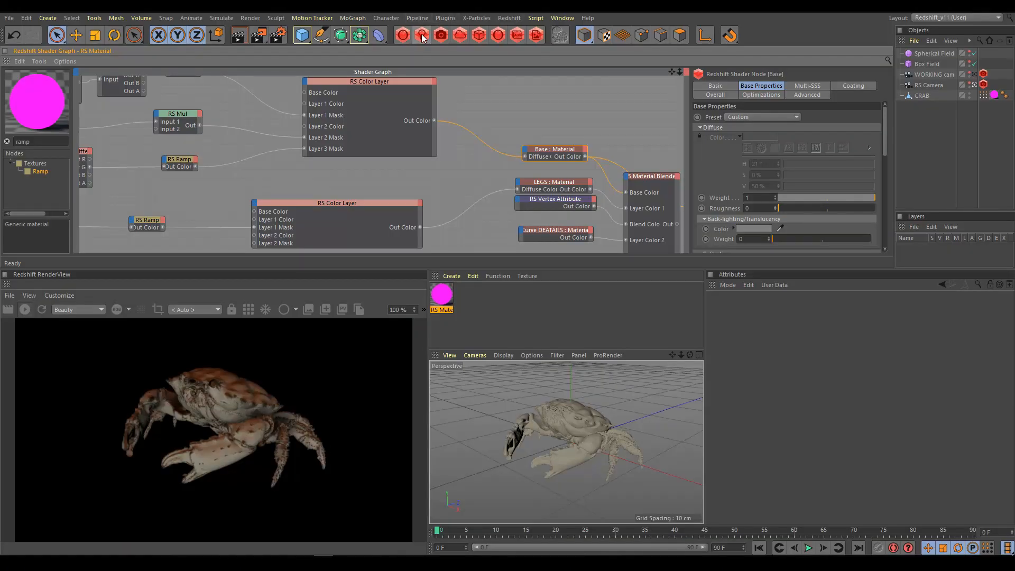
{"action": "left_click", "coordinate": [421, 37]}
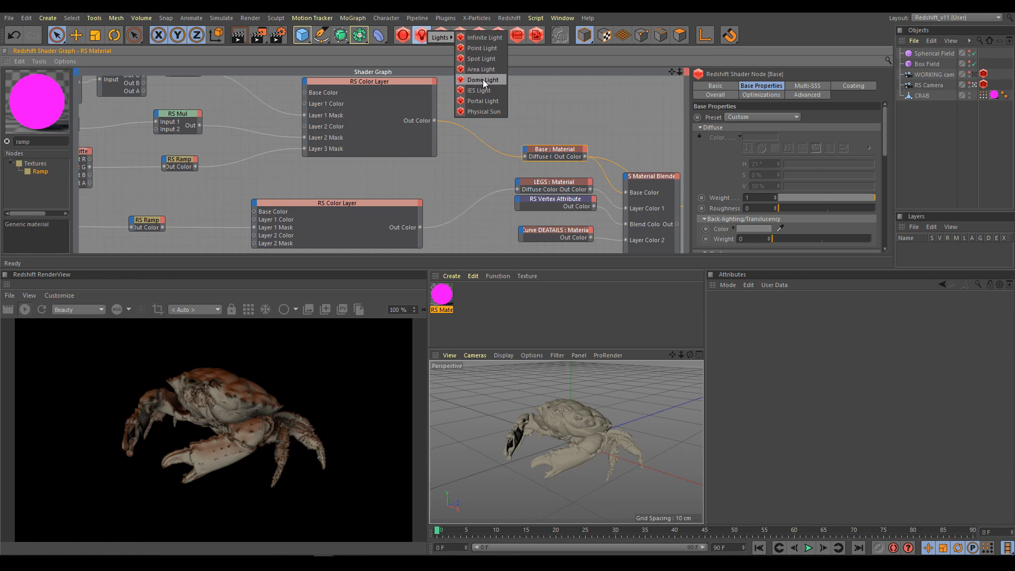
{"action": "left_click", "coordinate": [509, 19]}
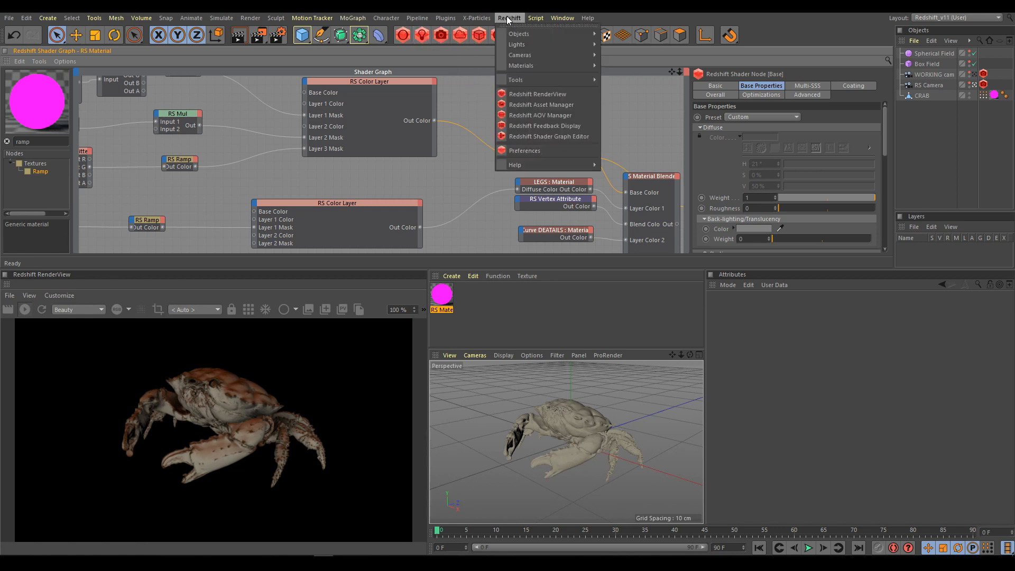
{"action": "mouse_move", "coordinate": [517, 45]}
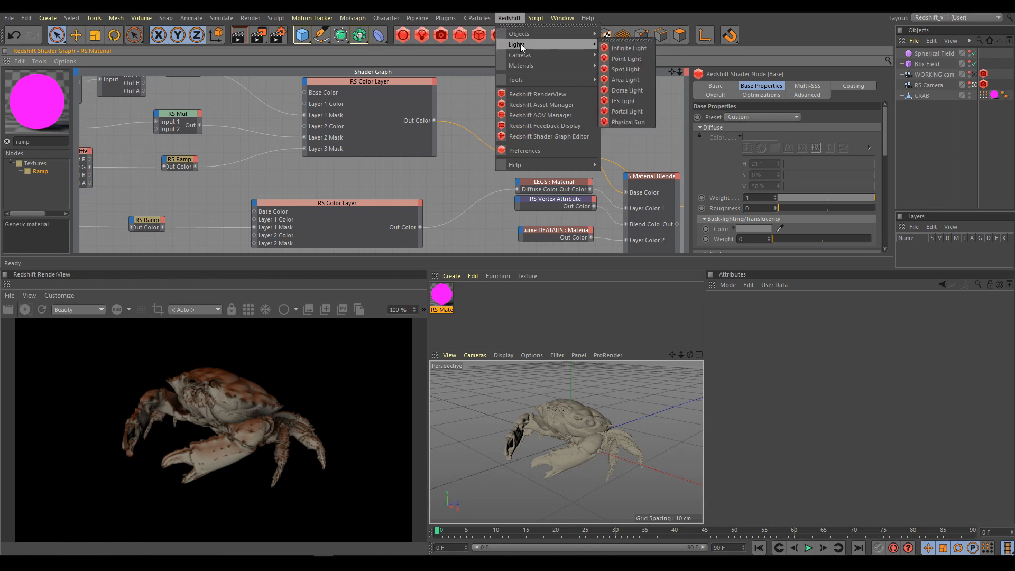
{"action": "left_click", "coordinate": [626, 90]}
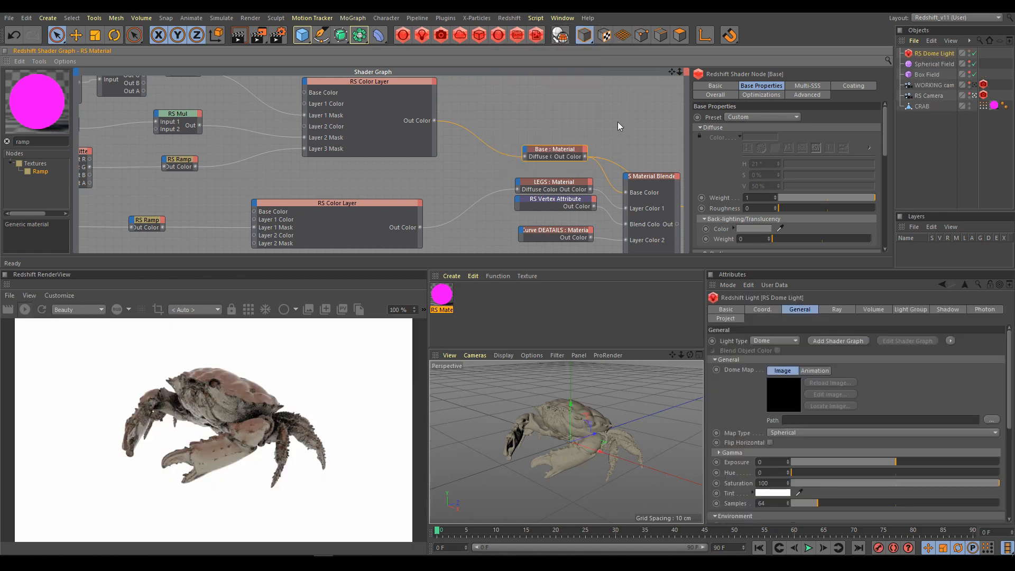
{"action": "left_click", "coordinate": [934, 55]}
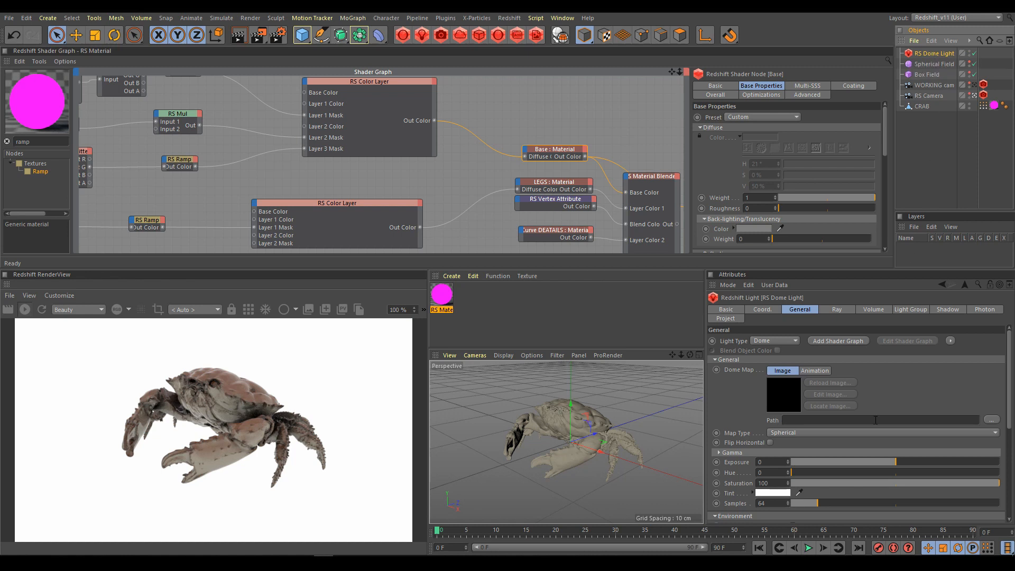
Try HDRI-ND-48th_ST.exr and another HDRI image as the dome light's map
{"action": "left_click", "coordinate": [994, 420]}
{"action": "double_click", "coordinate": [764, 134]}
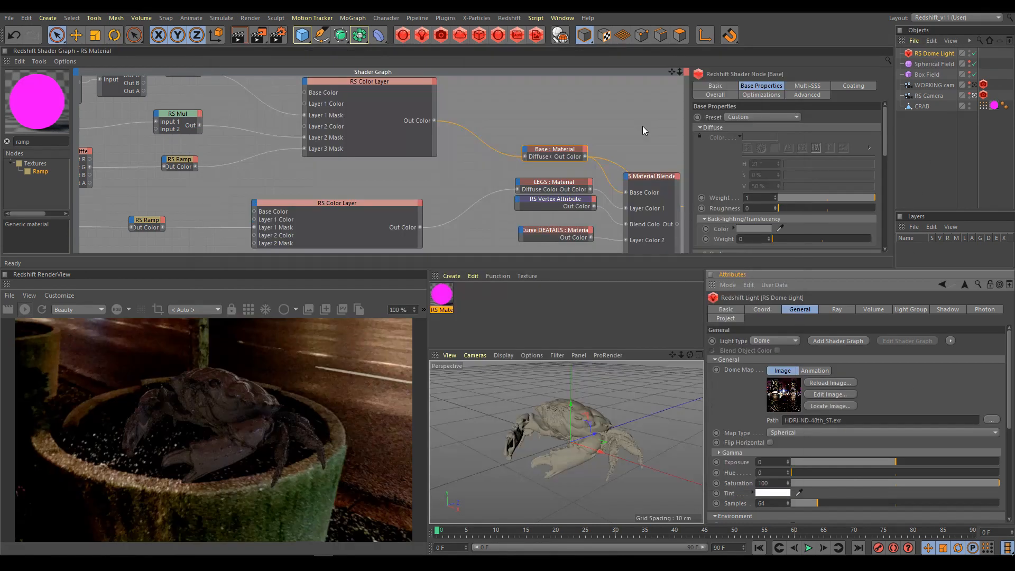
{"action": "left_click", "coordinate": [992, 420]}
{"action": "double_click", "coordinate": [759, 220]}
Set the dome light's saturation to 25
{"action": "double_click", "coordinate": [763, 483]}
{"action": "type", "text": "25"}
{"action": "key", "text": "Return"}
Load HDRI-ND-SUMS.exr as the dome map and set the dome light's exposure to 1.5
{"action": "left_click", "coordinate": [991, 419]}
{"action": "double_click", "coordinate": [641, 312]}
{"action": "left_click", "coordinate": [730, 453]}
{"action": "left_click", "coordinate": [731, 453]}
{"action": "double_click", "coordinate": [759, 462]}
{"action": "type", "text": "1.5"}
{"action": "key", "text": "Return"}
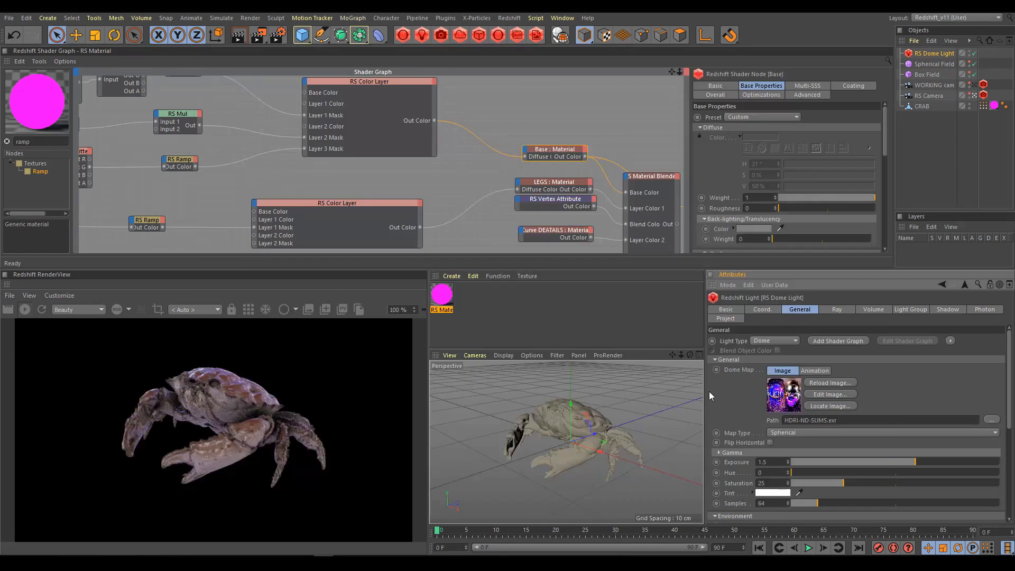
Try HDRI-KW-004_Old_Palace_Grounds.hdr, HDRI-KW-010_The_Servants_Path.hdr and HDRI-KW-021_Picnic_Spot.hdr as the dome light's map
{"action": "left_click", "coordinate": [991, 419]}
{"action": "double_click", "coordinate": [317, 175]}
{"action": "double_click", "coordinate": [235, 138]}
{"action": "left_click", "coordinate": [991, 420]}
{"action": "double_click", "coordinate": [581, 134]}
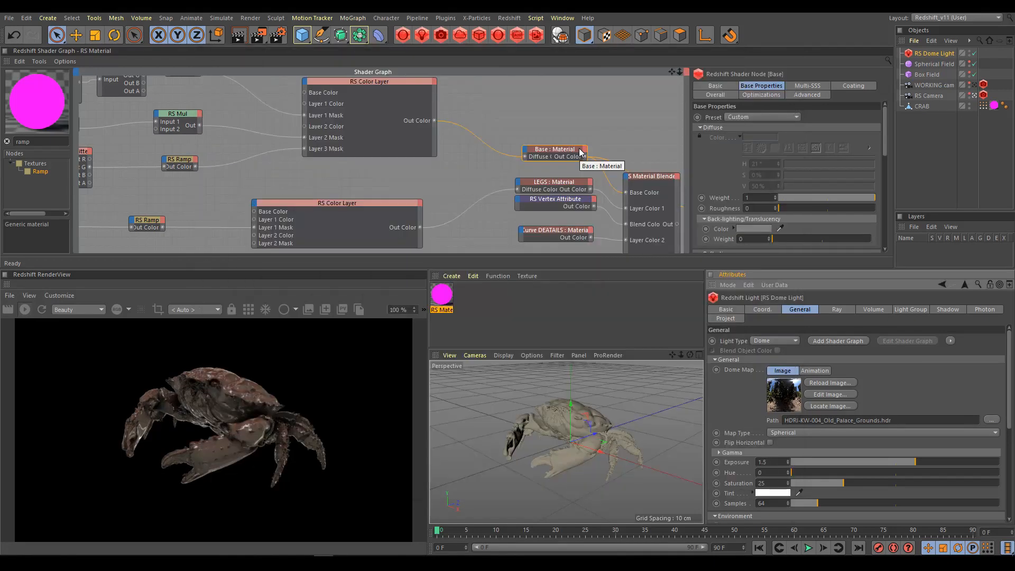
{"action": "left_click", "coordinate": [992, 419]}
{"action": "double_click", "coordinate": [696, 213]}
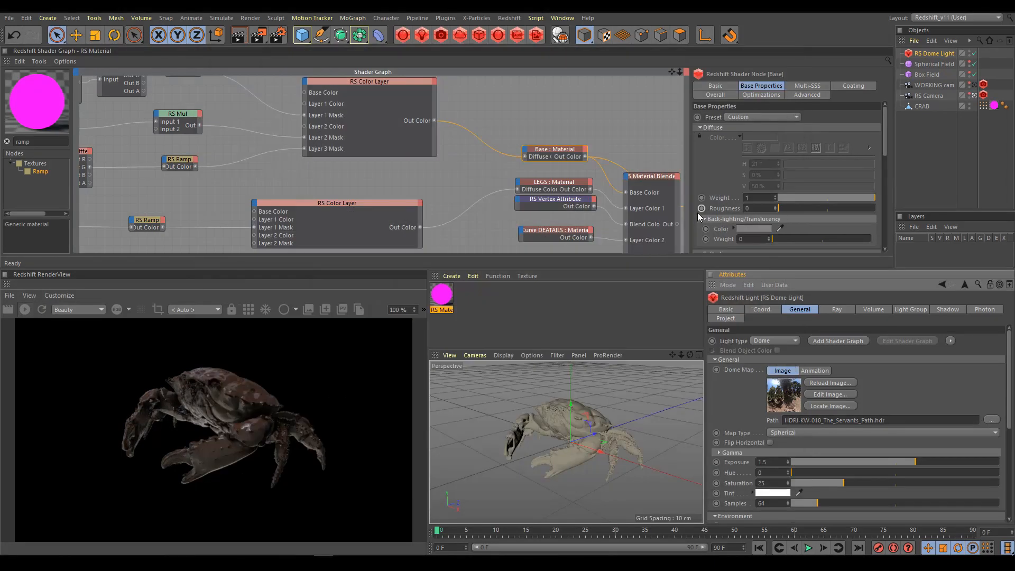
{"action": "left_click", "coordinate": [992, 420]}
{"action": "scroll", "coordinate": [395, 384], "scroll_direction": "down", "scroll_amount": 2}
{"action": "double_click", "coordinate": [236, 401]}
Try images from the HDRI-FLORIDA set, including HDRI-FLORIDA-006.exr, as the dome light's map
{"action": "left_click", "coordinate": [991, 421]}
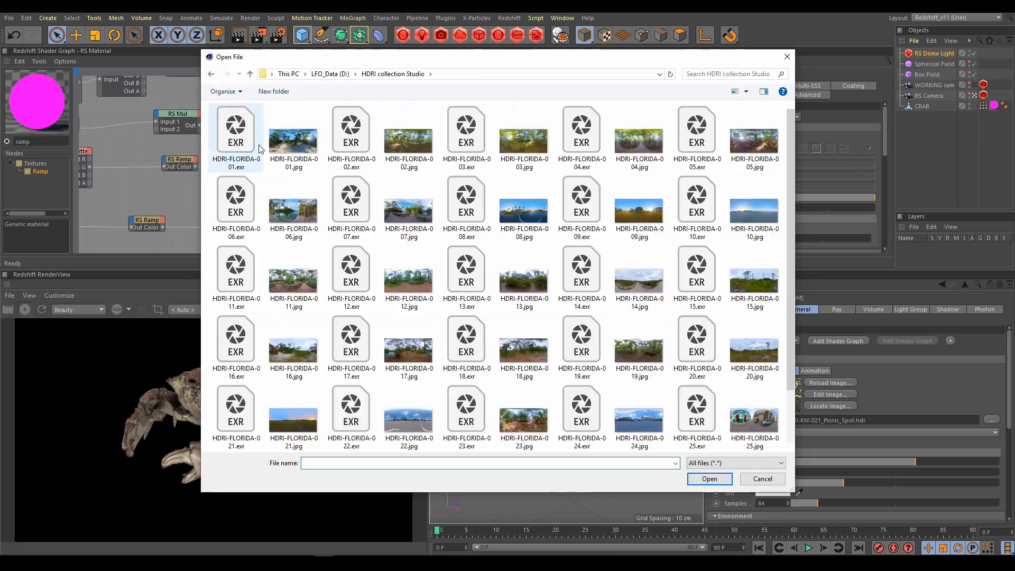
{"action": "double_click", "coordinate": [256, 145]}
{"action": "left_click", "coordinate": [992, 418]}
{"action": "double_click", "coordinate": [581, 408]}
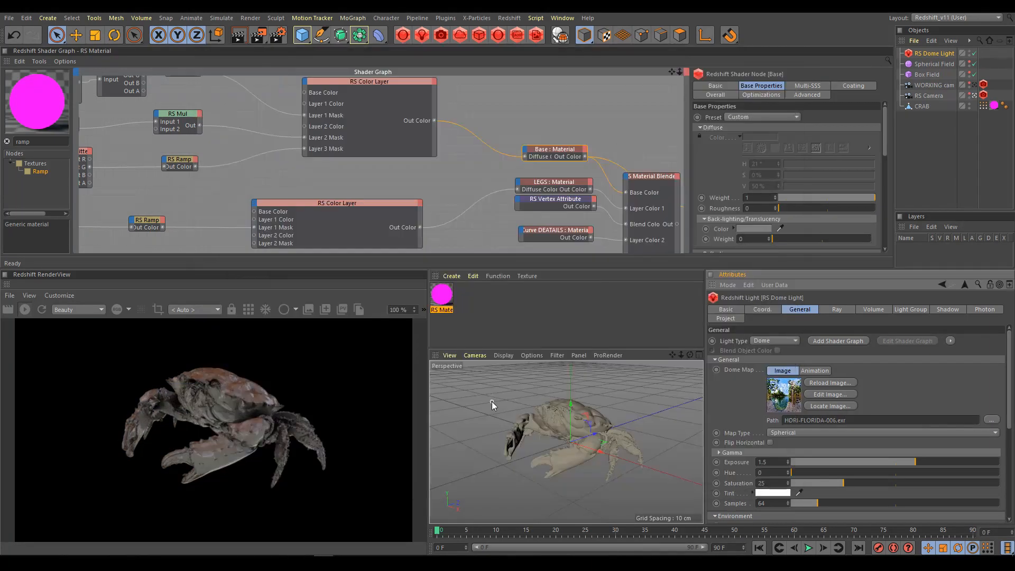
Load HDRI-ND-HILL_COUNTRY_CHICKEN.exr as the dome light's map
{"action": "left_click", "coordinate": [991, 419]}
{"action": "double_click", "coordinate": [454, 402]}
{"action": "left_click", "coordinate": [992, 420]}
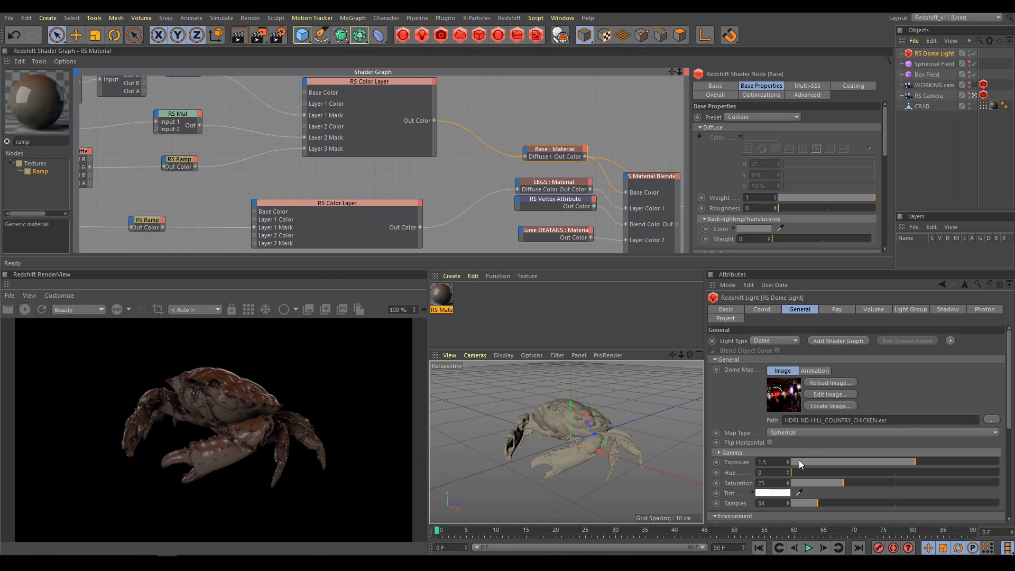
Set the dome light's saturation to 0 and its exposure to 2
{"action": "left_click_drag", "start_coordinate": [842, 481], "coordinate": [791, 483]}
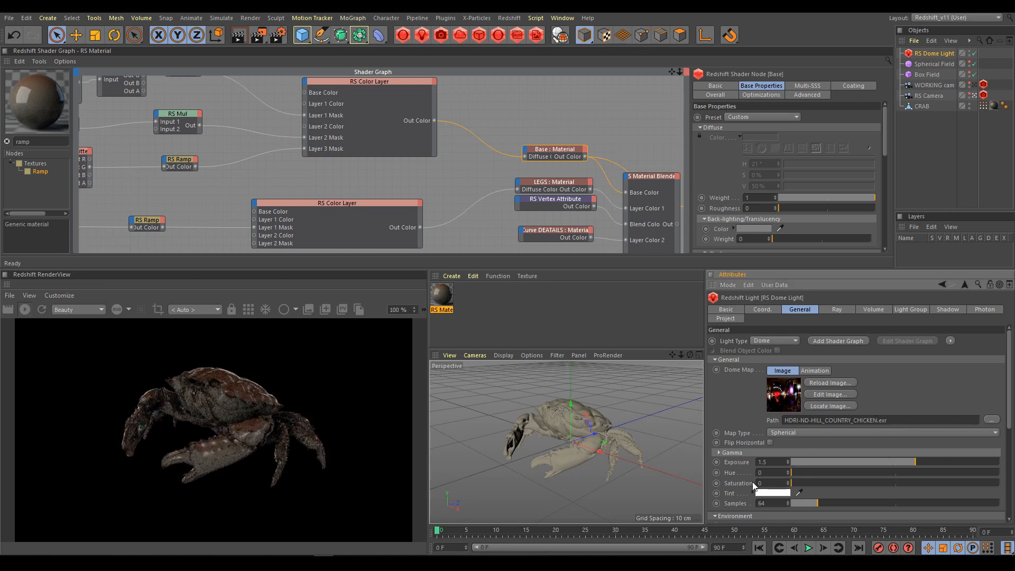
{"action": "double_click", "coordinate": [770, 463]}
{"action": "type", "text": "2"}
{"action": "key", "text": "Return"}
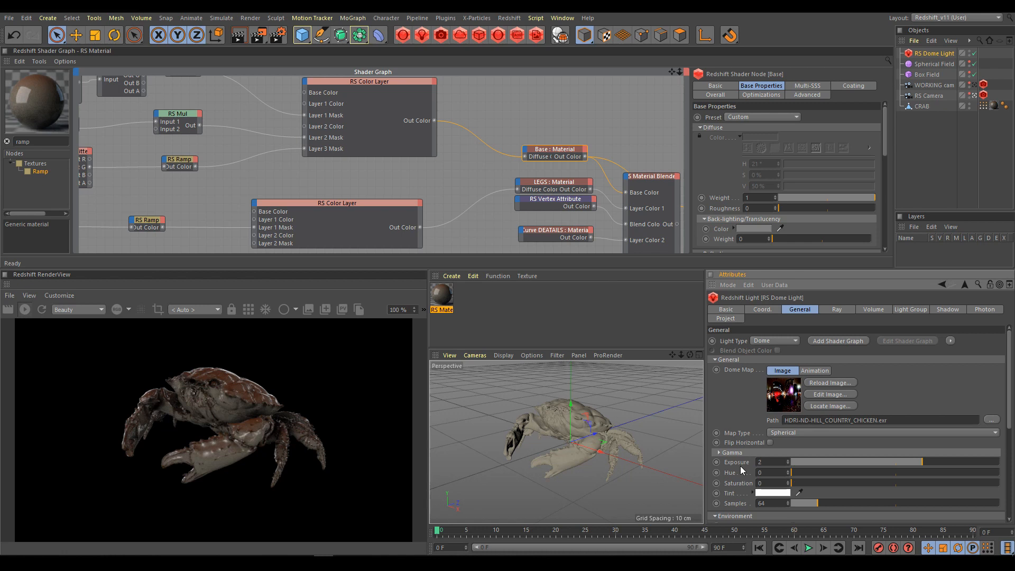
Compare the Base material with its reflection weight at 0, and restore the weight to 1
{"action": "left_click", "coordinate": [558, 152]}
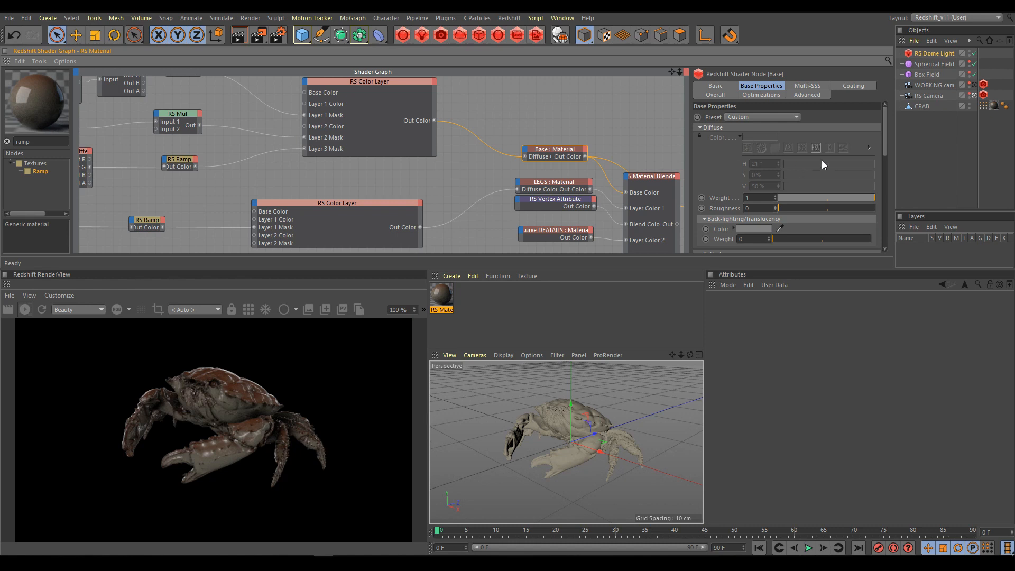
{"action": "left_click_drag", "start_coordinate": [850, 194], "coordinate": [883, 196]}
{"action": "left_click_drag", "start_coordinate": [885, 145], "coordinate": [884, 197]}
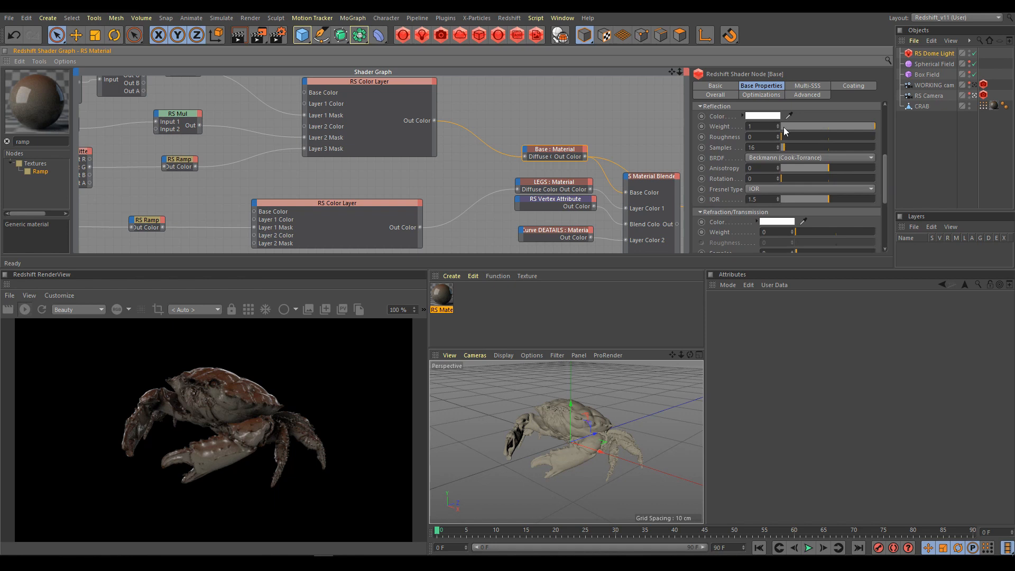
{"action": "left_click_drag", "start_coordinate": [863, 125], "coordinate": [780, 127]}
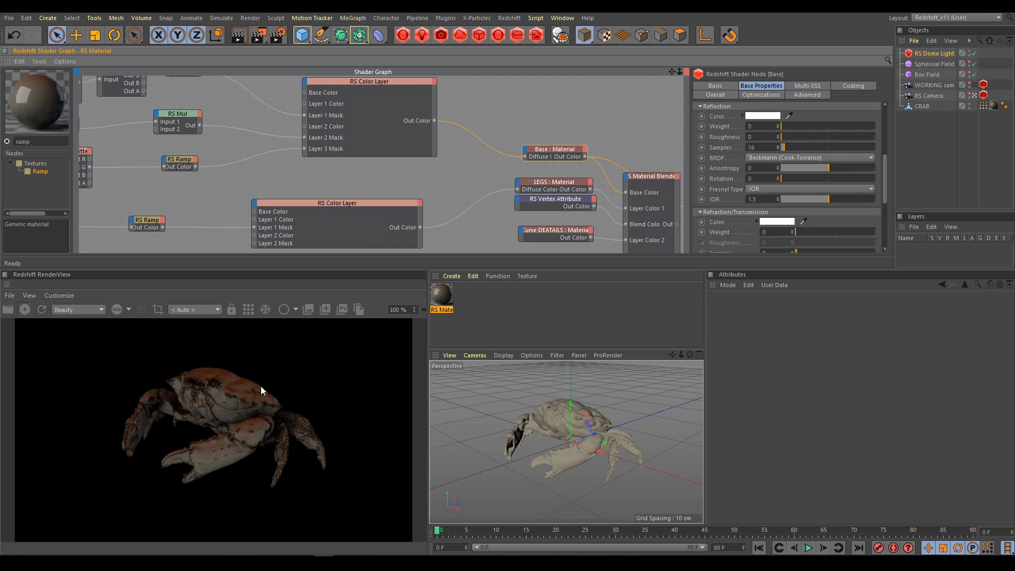
{"action": "left_click_drag", "start_coordinate": [798, 125], "coordinate": [886, 126]}
Set the Base material's reflection roughness to 0.35
{"action": "left_click_drag", "start_coordinate": [783, 138], "coordinate": [804, 139]}
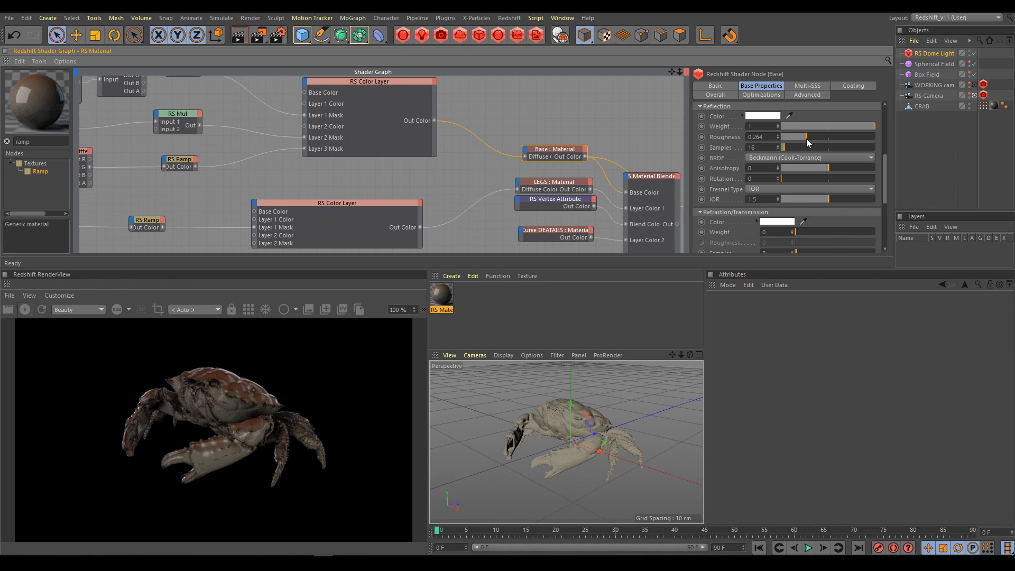
{"action": "left_click", "coordinate": [756, 137]}
{"action": "type", "text": "0.35"}
{"action": "key", "text": "Return"}
Review the Material Blender and set the LEGS material's reflection roughness to 0.5
{"action": "left_click", "coordinate": [658, 178]}
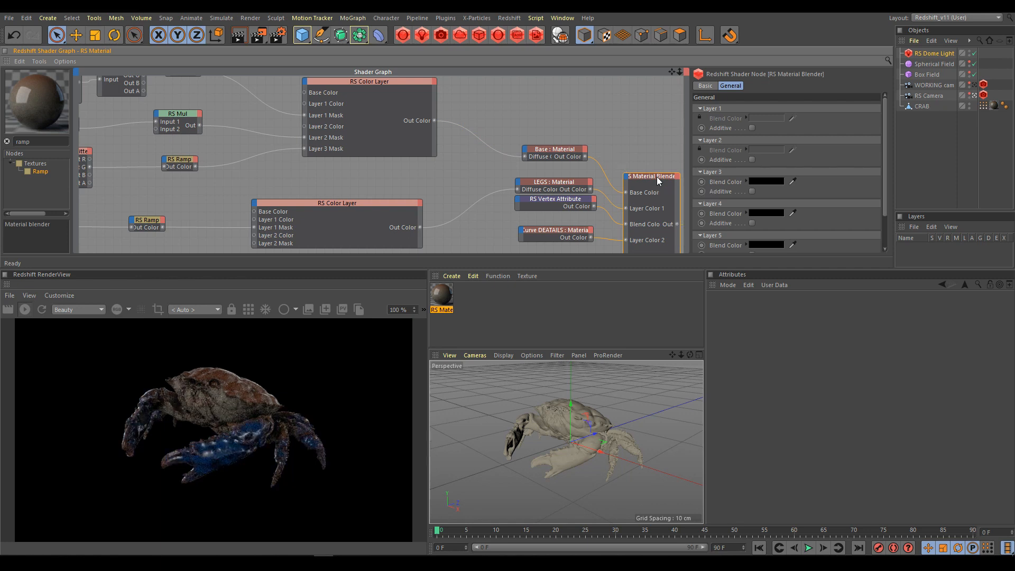
{"action": "left_click", "coordinate": [561, 182]}
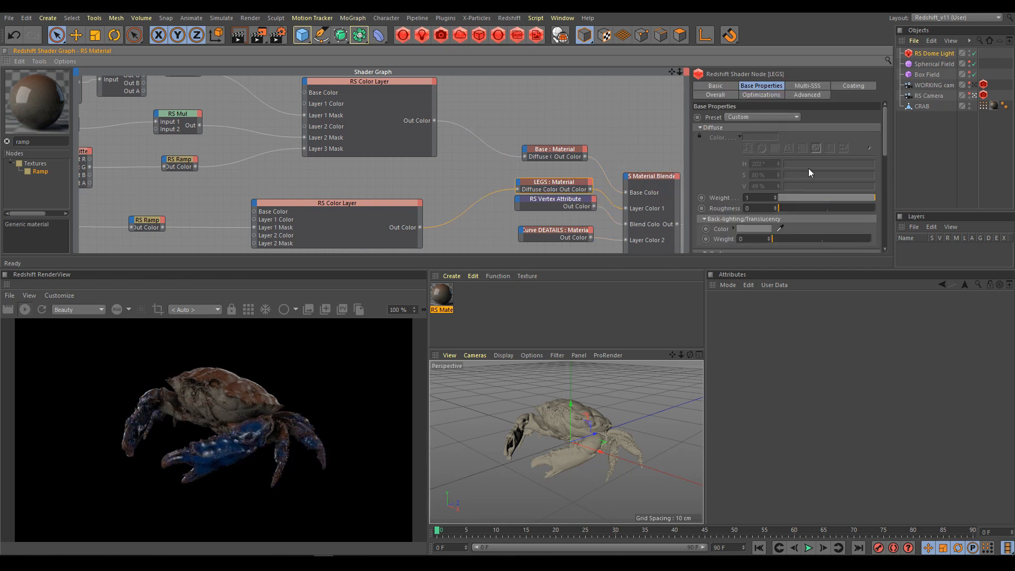
{"action": "left_click_drag", "start_coordinate": [887, 149], "coordinate": [890, 187]}
{"action": "left_click_drag", "start_coordinate": [788, 158], "coordinate": [825, 158]}
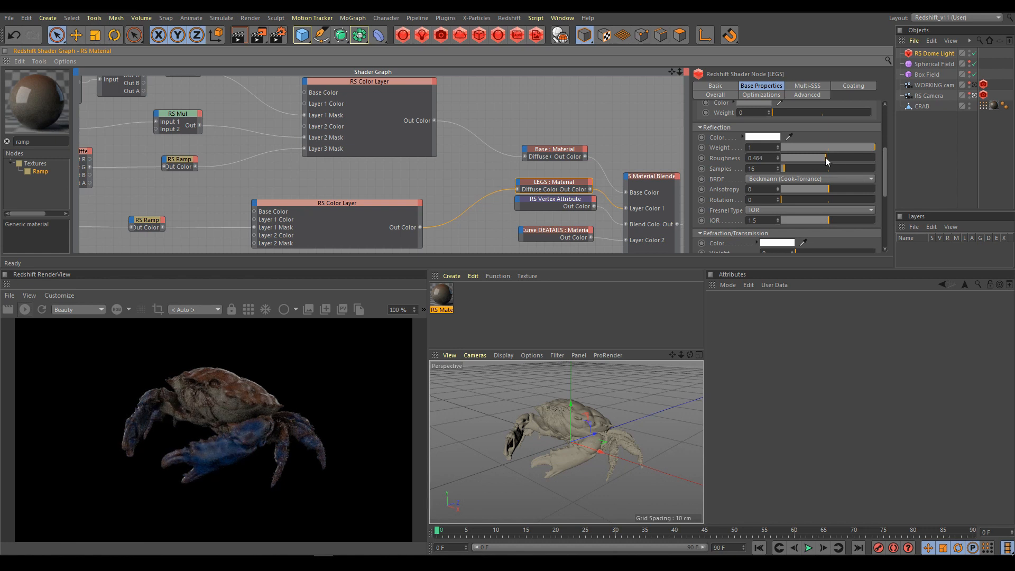
{"action": "left_click", "coordinate": [756, 158]}
{"action": "type", "text": "0.5"}
{"action": "key", "text": "Return"}
Check the Curve DEATAILS material's reflection settings and shift the Curvature, Ramp and Mul nodes slightly away from the Material Blender
{"action": "left_click", "coordinate": [555, 231]}
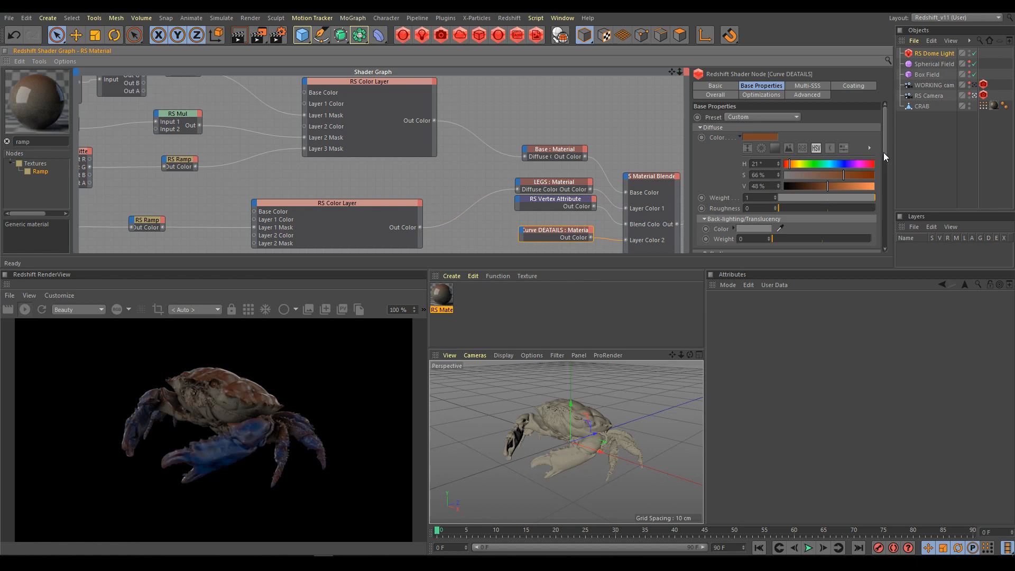
{"action": "left_click_drag", "start_coordinate": [884, 151], "coordinate": [884, 183]}
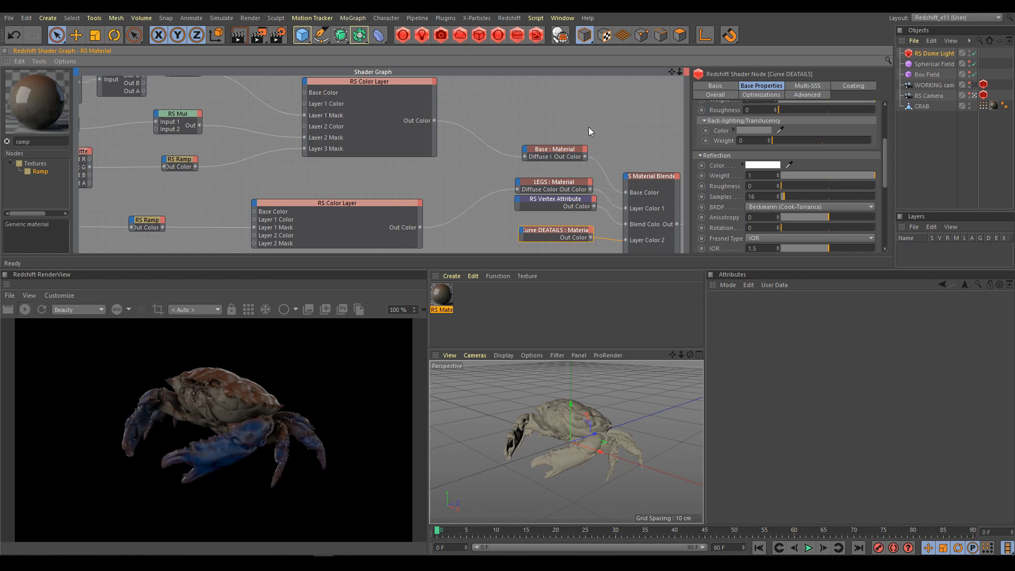
{"action": "middle_click_drag", "start_coordinate": [601, 145], "coordinate": [593, 92], "text": "alt"}
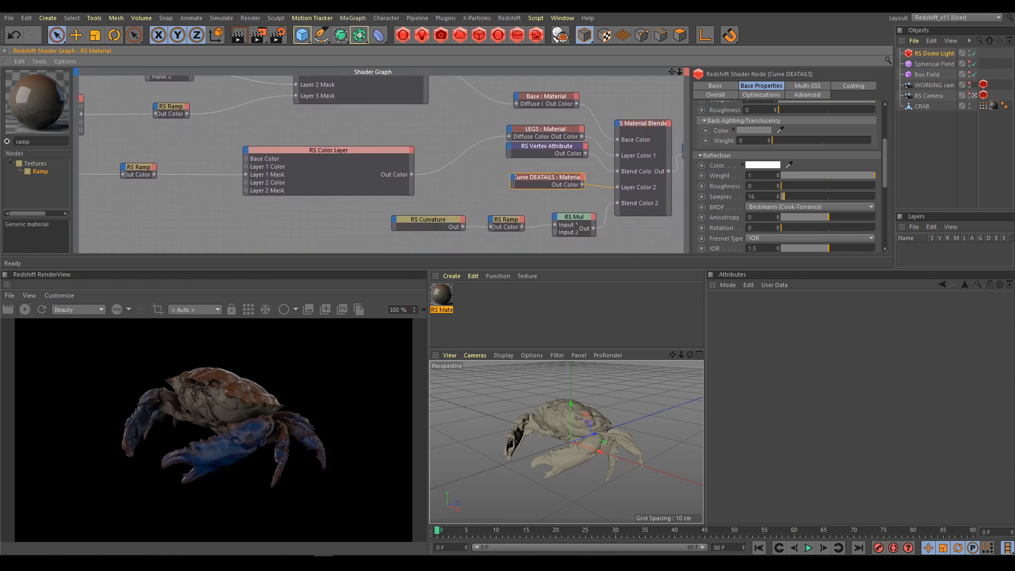
{"action": "left_click_drag", "start_coordinate": [344, 213], "coordinate": [557, 211]}
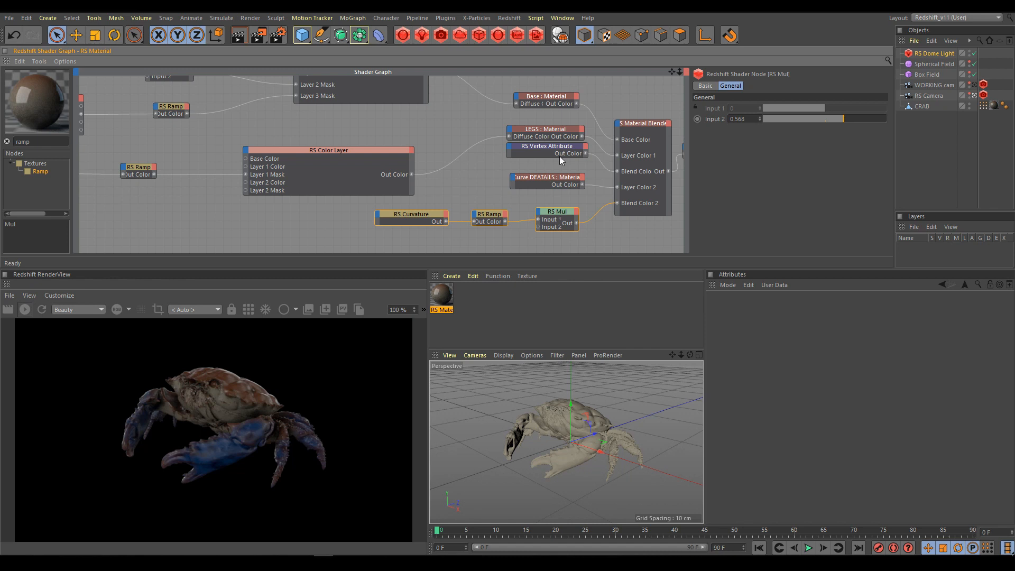
Recolour the base layer of the LEGS material's Color Layer to a muted brown with hue 21°, saturation 22% and value 43%
{"action": "left_click", "coordinate": [544, 131]}
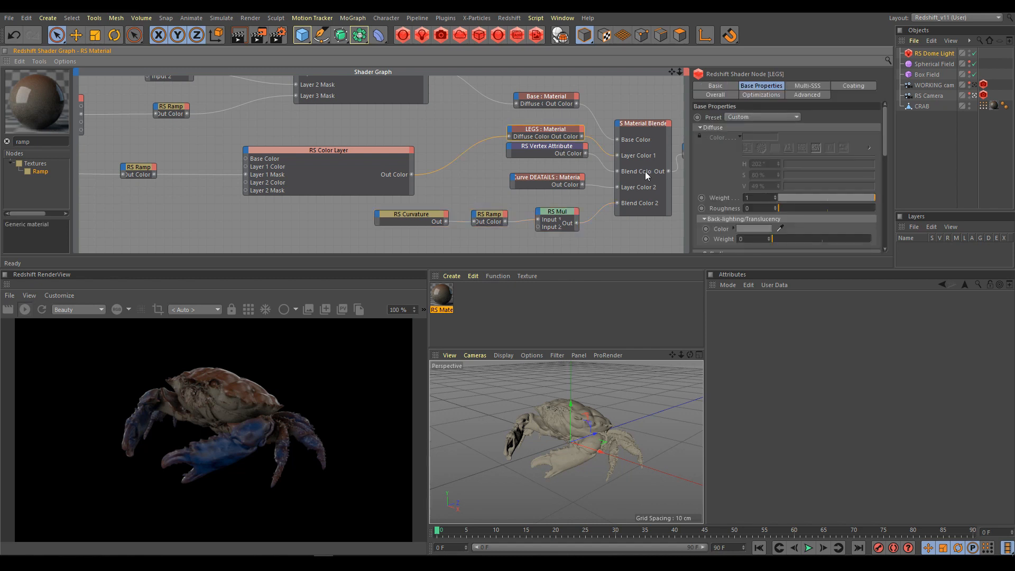
{"action": "left_click", "coordinate": [332, 151]}
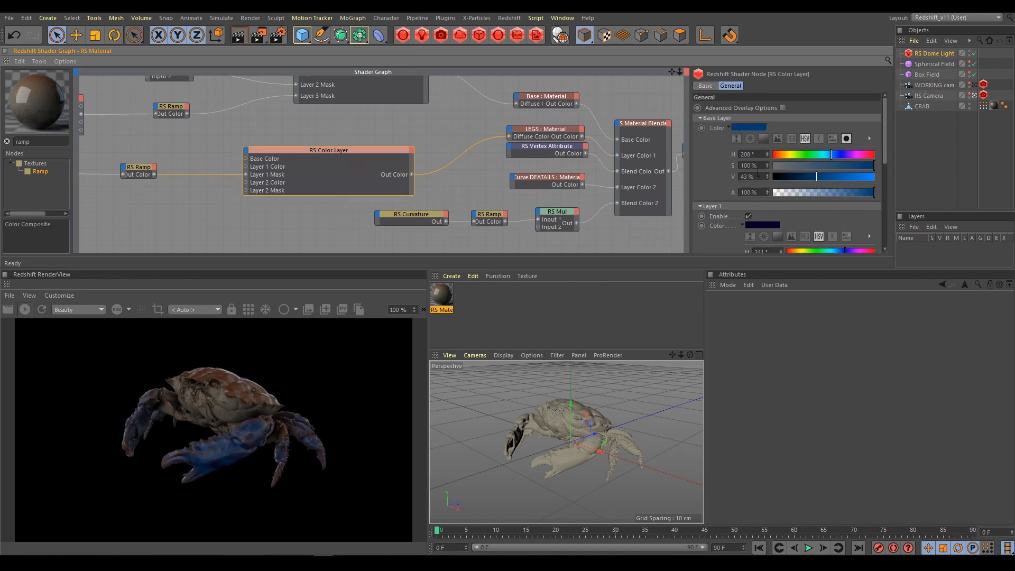
{"action": "left_click_drag", "start_coordinate": [861, 164], "coordinate": [775, 156]}
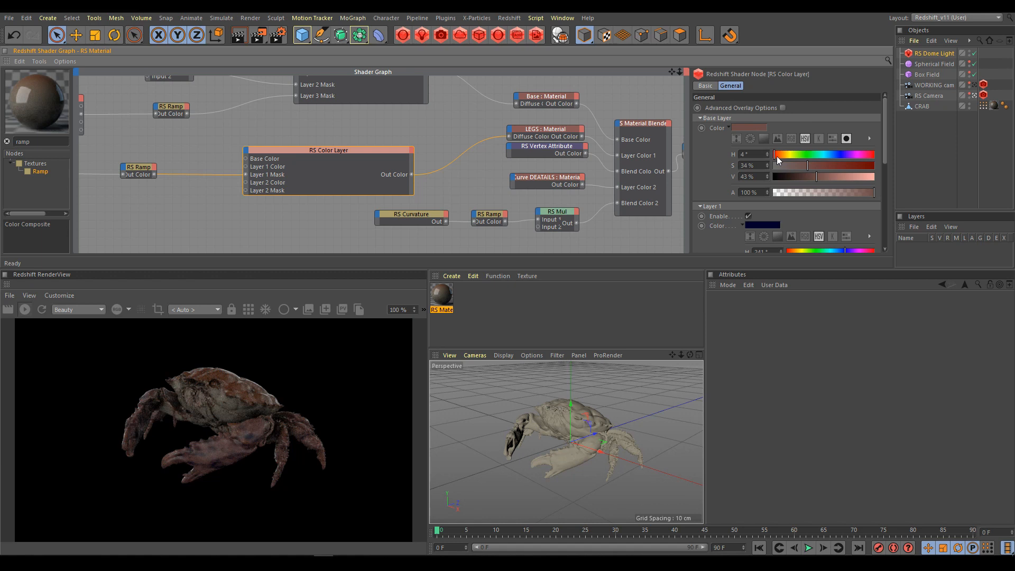
{"action": "left_click_drag", "start_coordinate": [785, 157], "coordinate": [833, 154]}
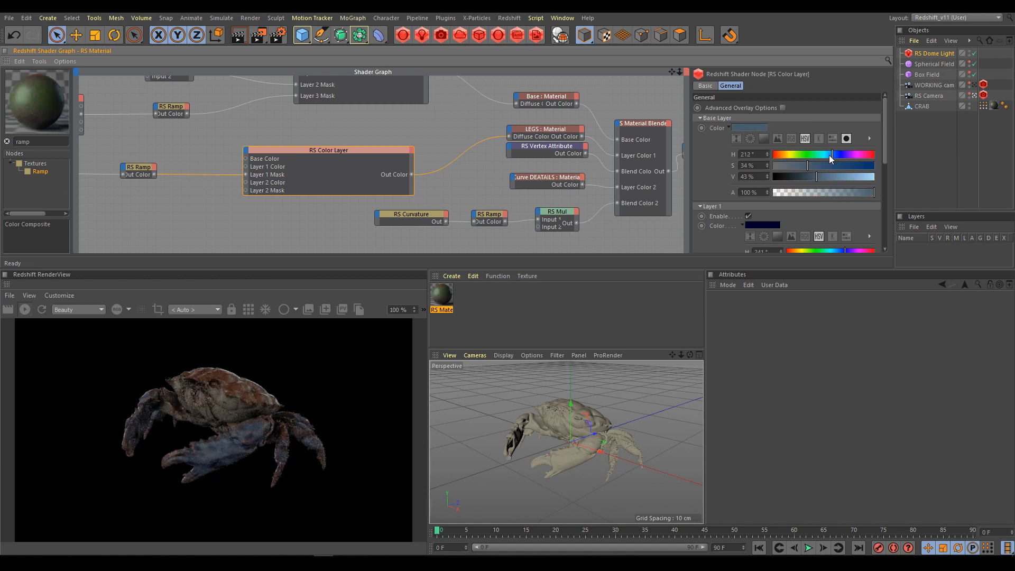
{"action": "left_click_drag", "start_coordinate": [800, 165], "coordinate": [795, 164]}
{"action": "left_click", "coordinate": [790, 154]}
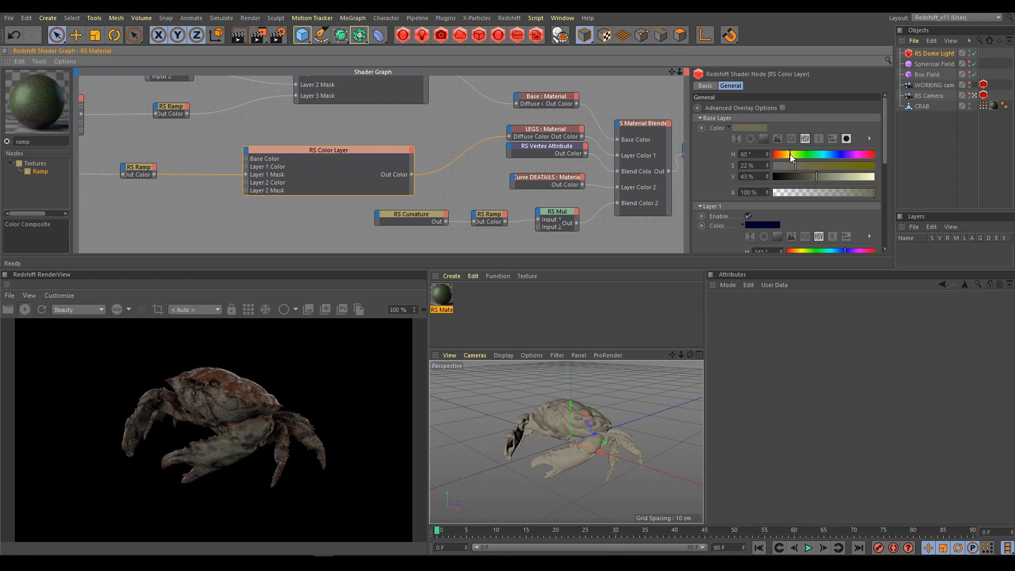
{"action": "left_click_drag", "start_coordinate": [790, 154], "coordinate": [779, 156]}
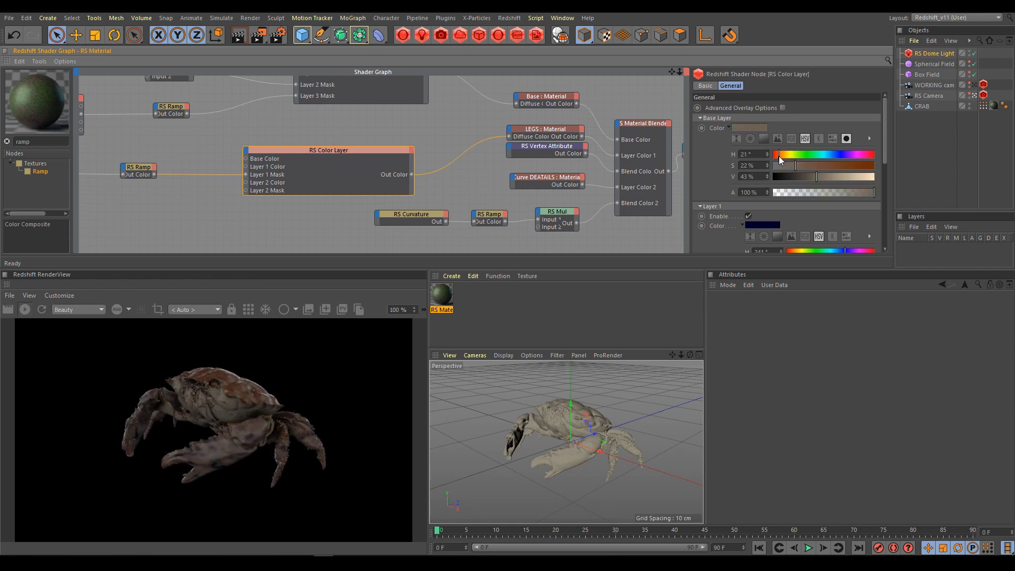
Insert a Color Correct node between the legs' Color Layer and the LEGS material's diffuse color, making room for it in the graph
{"action": "left_click_drag", "start_coordinate": [347, 150], "coordinate": [303, 149]}
{"action": "left_click_drag", "start_coordinate": [31, 142], "coordinate": [12, 142]}
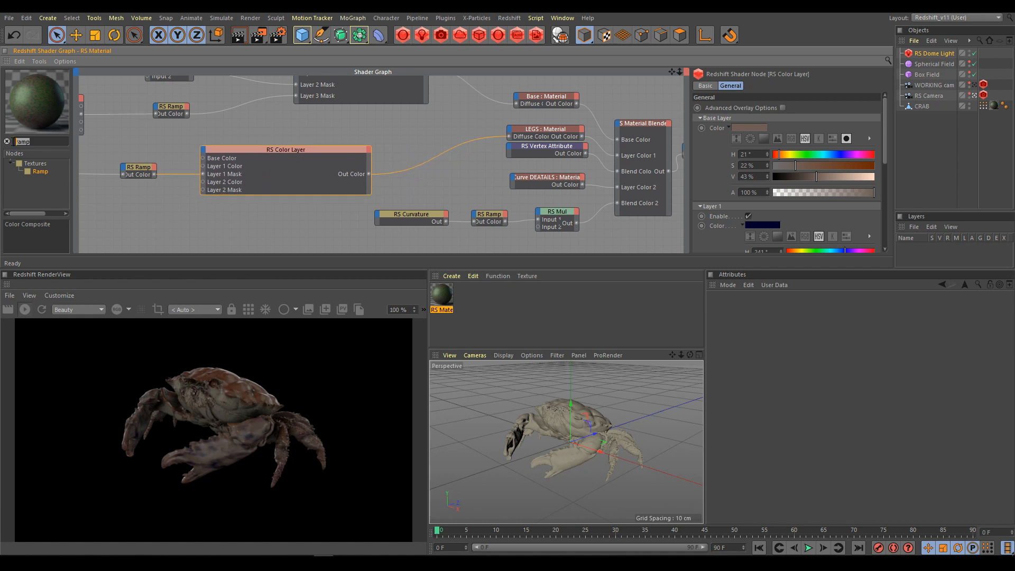
{"action": "type", "text": "colo"}
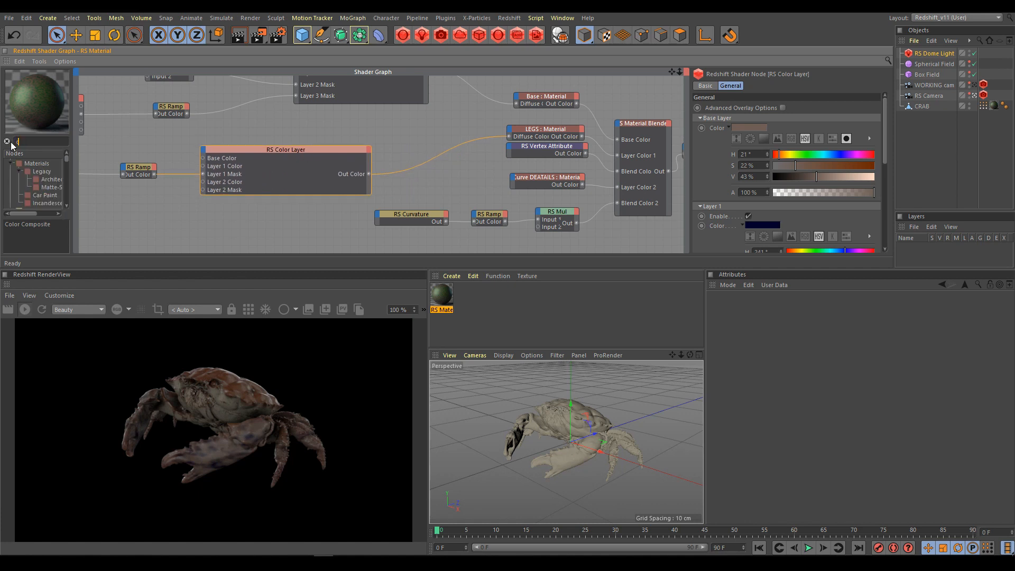
{"action": "type", "text": "r co"}
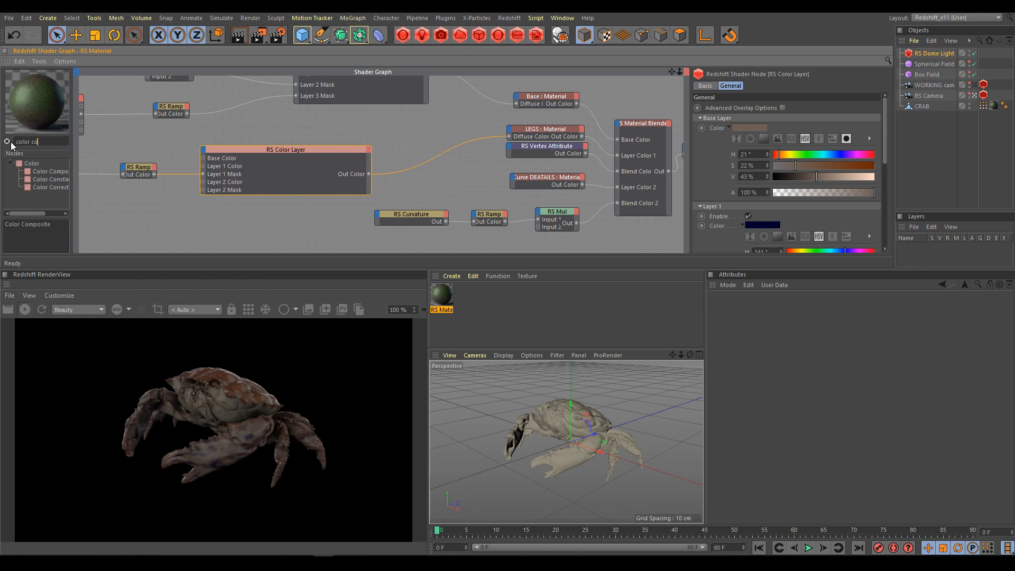
{"action": "left_click_drag", "start_coordinate": [52, 188], "coordinate": [444, 171]}
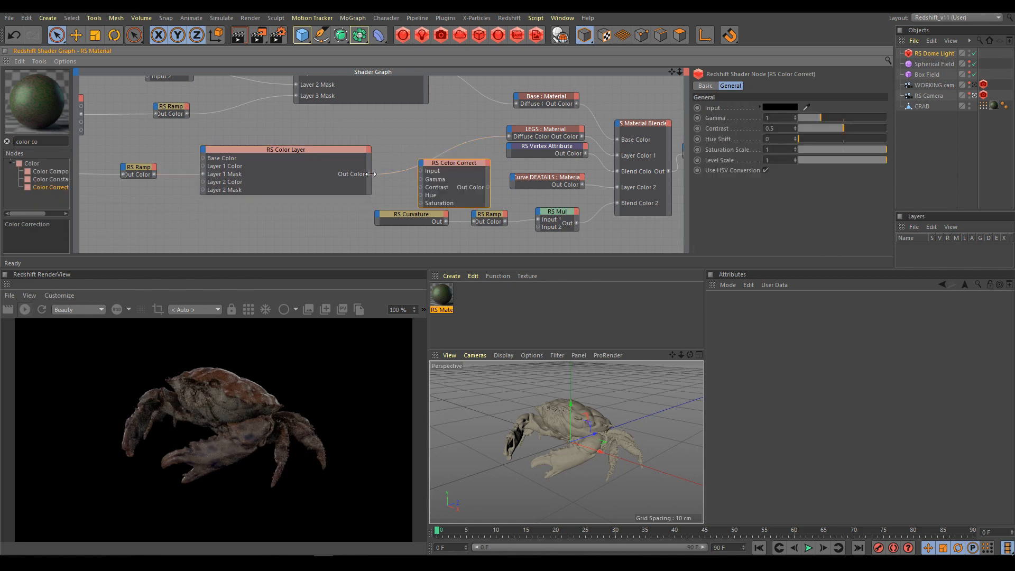
{"action": "left_click_drag", "start_coordinate": [370, 173], "coordinate": [296, 169]}
{"action": "left_click_drag", "start_coordinate": [446, 162], "coordinate": [508, 136]}
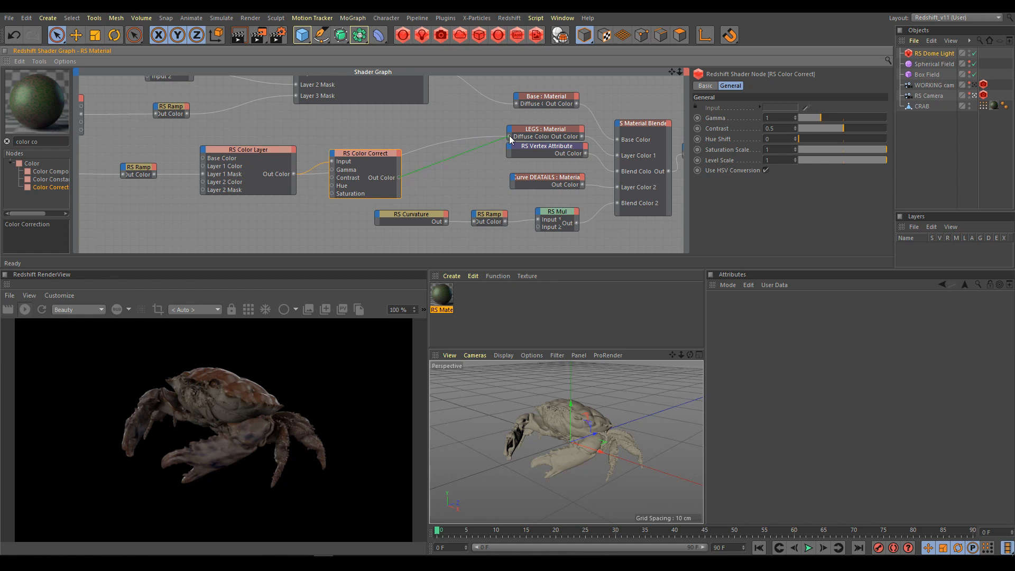
{"action": "left_click_drag", "start_coordinate": [371, 155], "coordinate": [372, 143]}
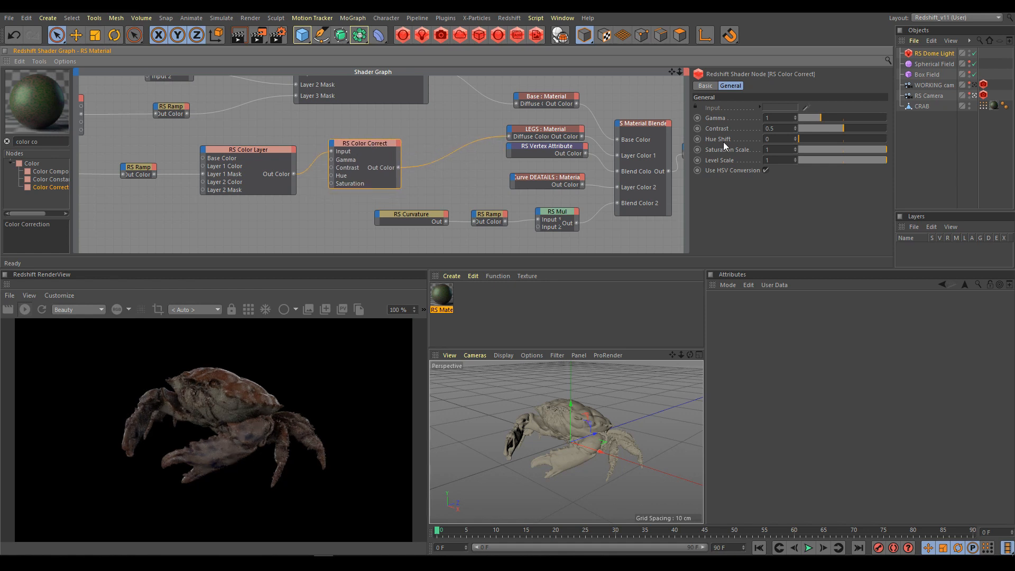
Set the Color Correct node's contrast to 0.76 and its saturation scale to 1.5
{"action": "left_click_drag", "start_coordinate": [838, 132], "coordinate": [867, 128]}
{"action": "left_click_drag", "start_coordinate": [776, 150], "coordinate": [762, 150]}
{"action": "type", "text": "1.5"}
{"action": "key", "text": "Return"}
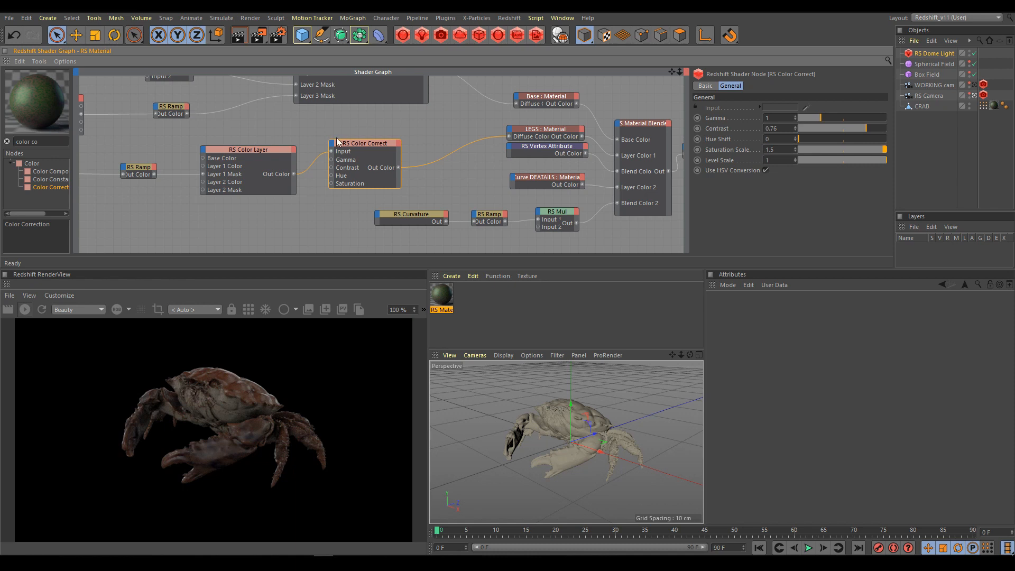
Retune the legs Color Layer's base color to 36% saturation and 48% value, and fine-tune its hue toward red
{"action": "left_click", "coordinate": [250, 150]}
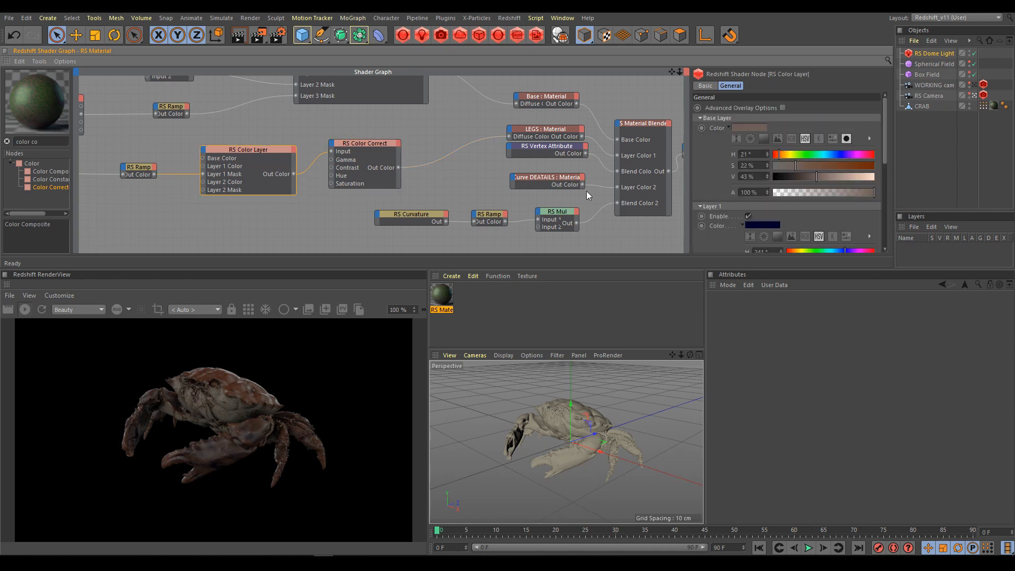
{"action": "left_click", "coordinate": [810, 165]}
{"action": "left_click_drag", "start_coordinate": [819, 176], "coordinate": [823, 176]}
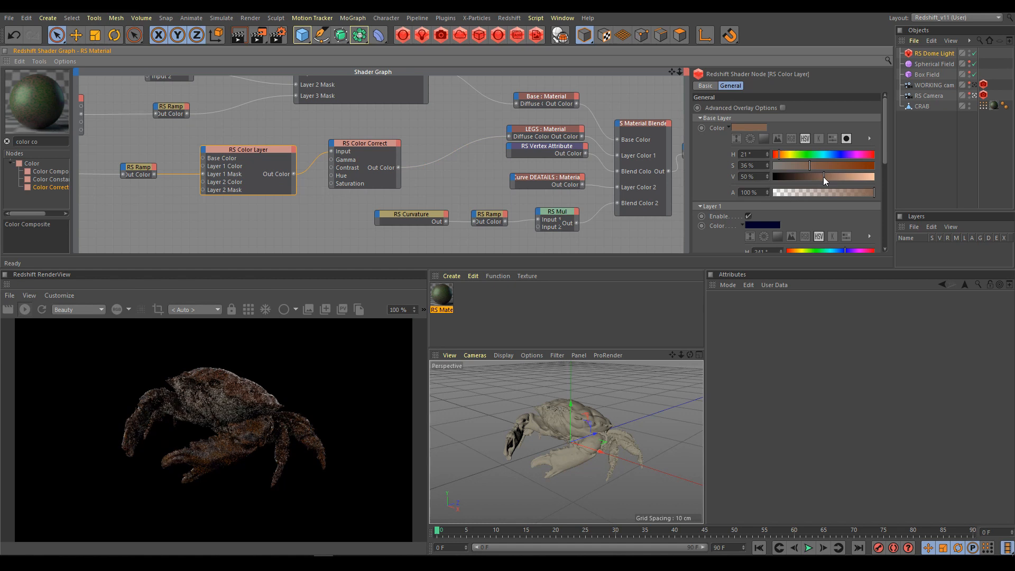
{"action": "left_click_drag", "start_coordinate": [822, 179], "coordinate": [820, 178]}
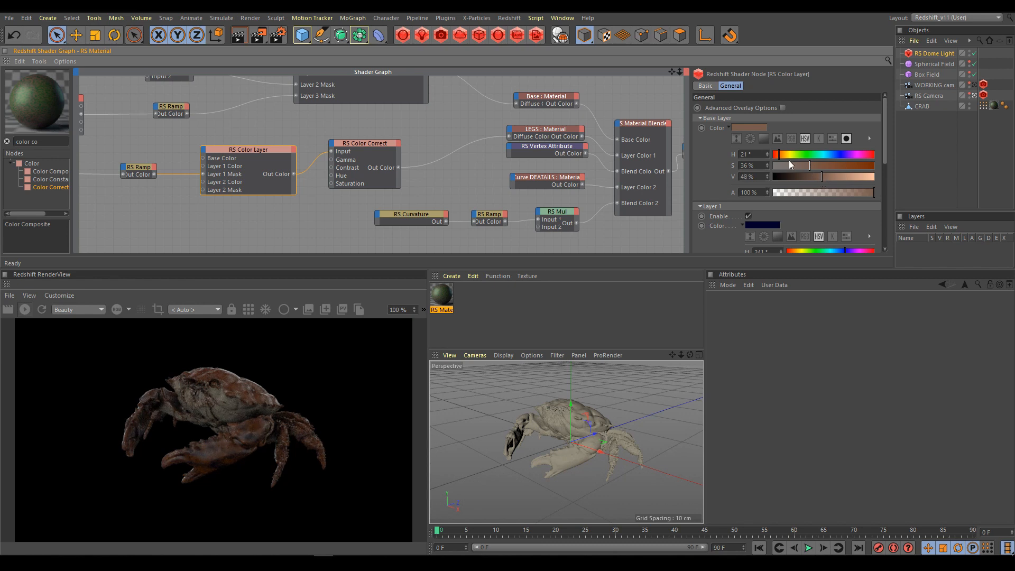
{"action": "left_click_drag", "start_coordinate": [781, 157], "coordinate": [785, 155]}
{"action": "left_click_drag", "start_coordinate": [783, 155], "coordinate": [777, 157]}
{"action": "left_click_drag", "start_coordinate": [776, 157], "coordinate": [777, 158]}
Set the Color Correct node's gamma to 0.816
{"action": "left_click", "coordinate": [364, 144]}
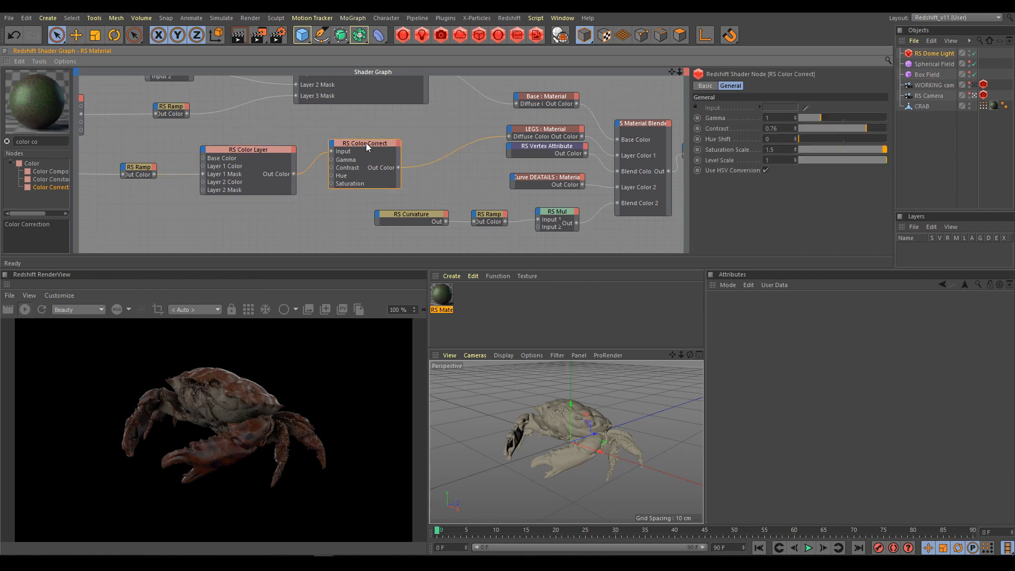
{"action": "left_click_drag", "start_coordinate": [807, 140], "coordinate": [816, 116]}
{"action": "left_click_drag", "start_coordinate": [816, 116], "coordinate": [817, 117]}
Enlarge the Material Blender node downward and select it to check its layers
{"action": "middle_click_drag", "start_coordinate": [475, 179], "coordinate": [443, 137]}
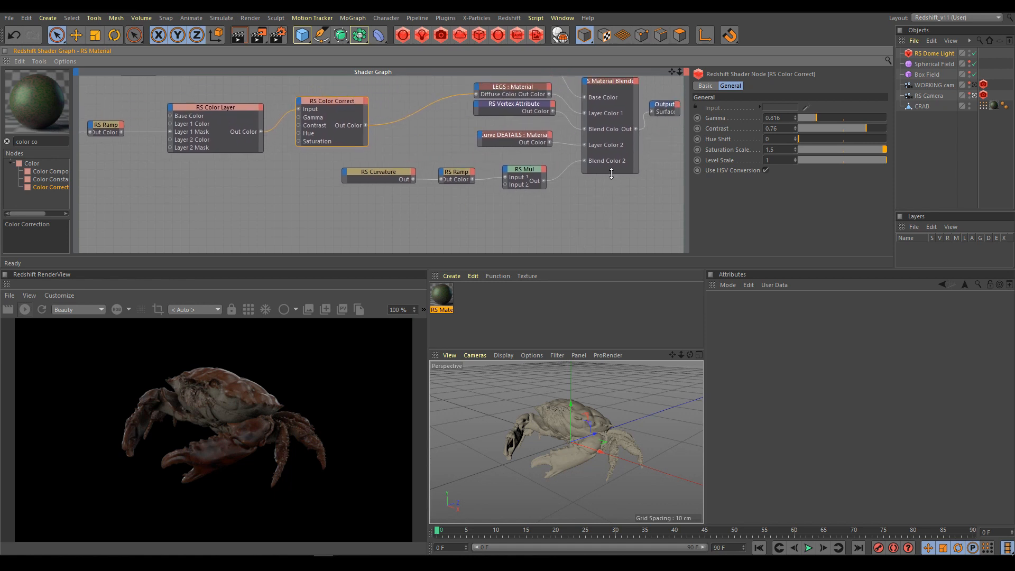
{"action": "left_click_drag", "start_coordinate": [610, 173], "coordinate": [619, 227]}
{"action": "left_click", "coordinate": [590, 227]}
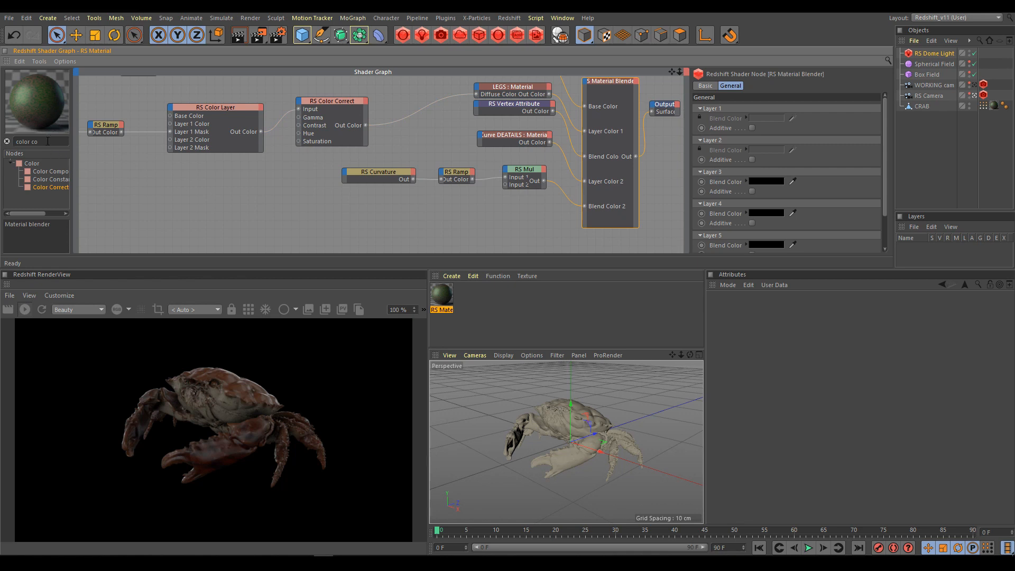
Add a Noise node in the empty area below the legs' Color Layer and widen it
{"action": "left_click", "coordinate": [7, 141]}
{"action": "type", "text": "noise"}
{"action": "left_click_drag", "start_coordinate": [47, 173], "coordinate": [210, 215]}
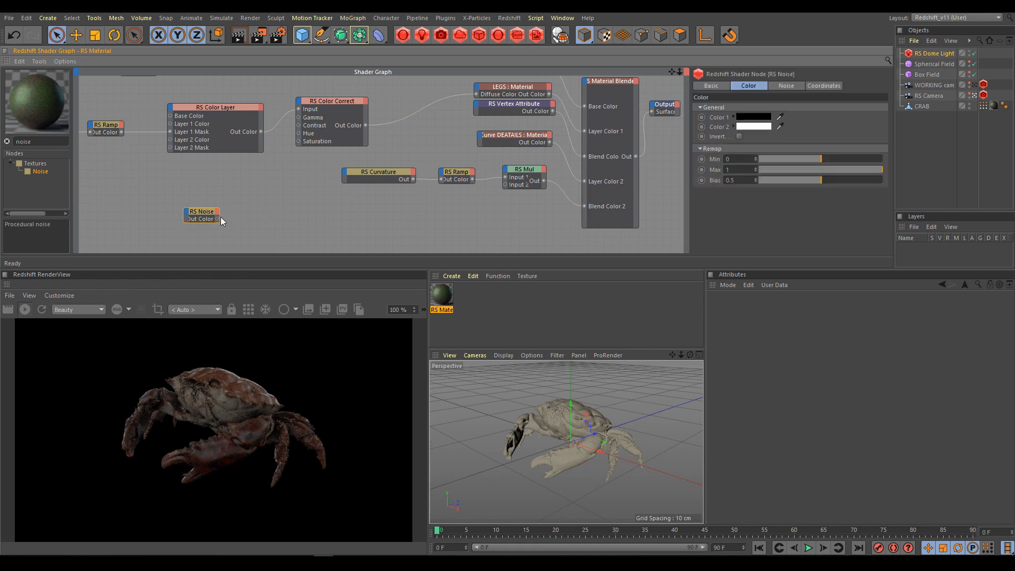
{"action": "right_click_drag", "start_coordinate": [207, 220], "coordinate": [207, 224], "text": "alt"}
{"action": "scroll", "coordinate": [211, 232], "scroll_direction": "up", "scroll_amount": 3}
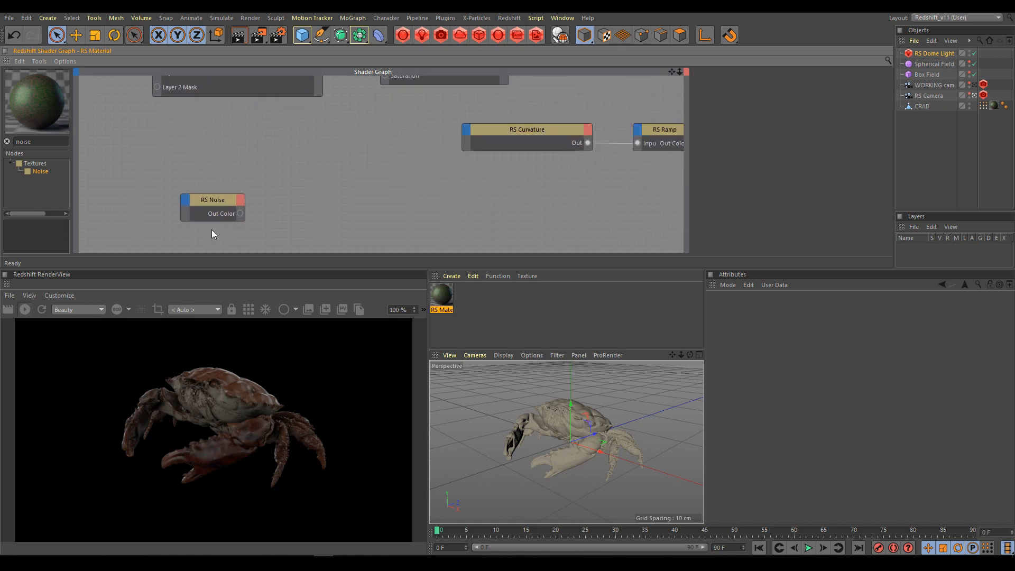
{"action": "left_click_drag", "start_coordinate": [242, 209], "coordinate": [291, 213]}
Add a Ramp node beside the Noise node and feed the noise's output color into it
{"action": "double_click", "coordinate": [14, 142]}
{"action": "type", "text": "ramp"}
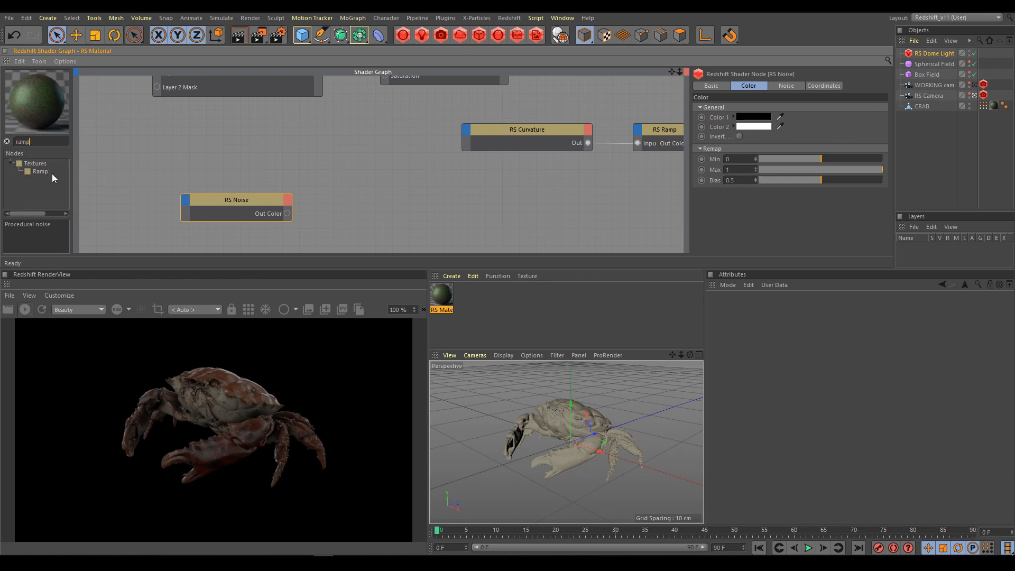
{"action": "left_click_drag", "start_coordinate": [48, 172], "coordinate": [381, 208]}
{"action": "left_click_drag", "start_coordinate": [286, 213], "coordinate": [382, 201]}
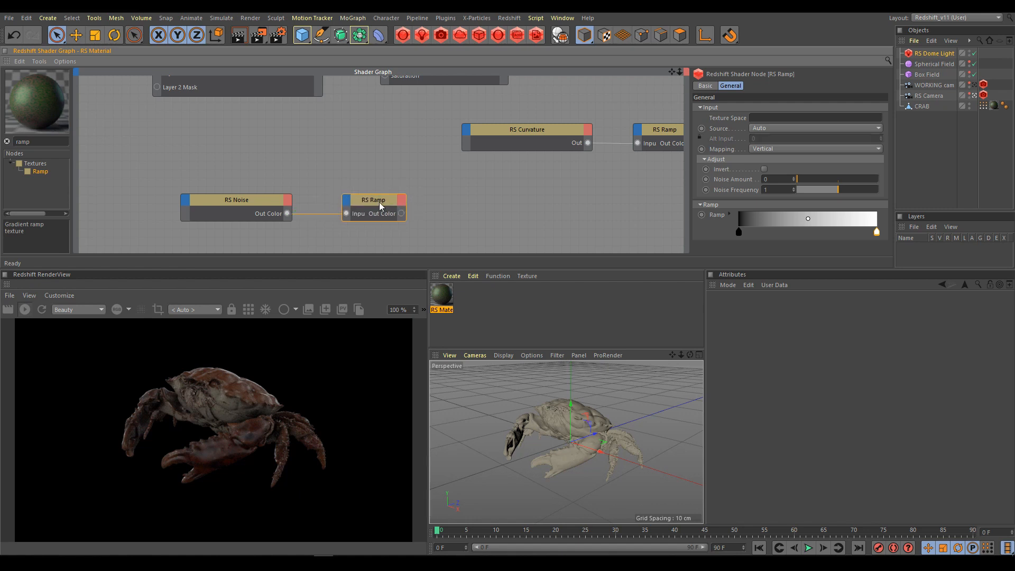
Preview the new ramp directly in the render and move its black knot toward the middle of the gradient
{"action": "key", "text": "o"}
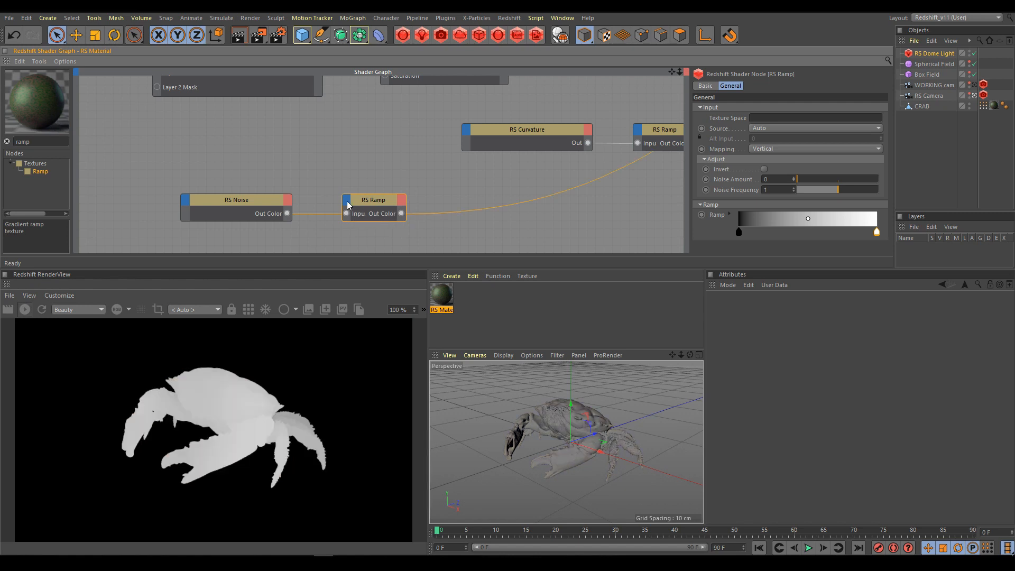
{"action": "left_click_drag", "start_coordinate": [741, 236], "coordinate": [795, 234]}
Set the Noise node's overall scale to 2.7, its complexity to 5 and its amplitude gain to 1.14
{"action": "left_click", "coordinate": [265, 203]}
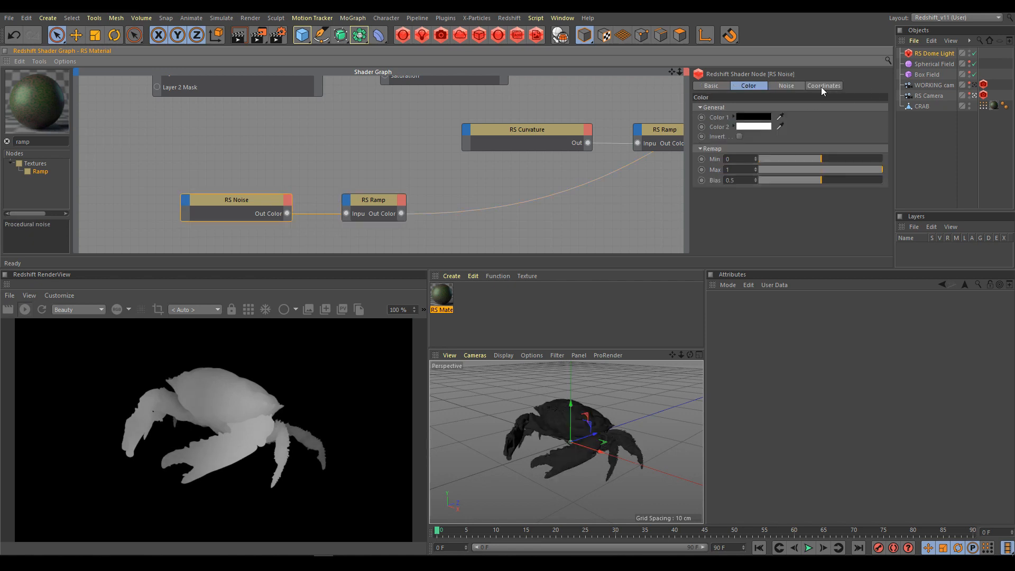
{"action": "left_click", "coordinate": [822, 87]}
{"action": "left_click_drag", "start_coordinate": [813, 139], "coordinate": [818, 138]}
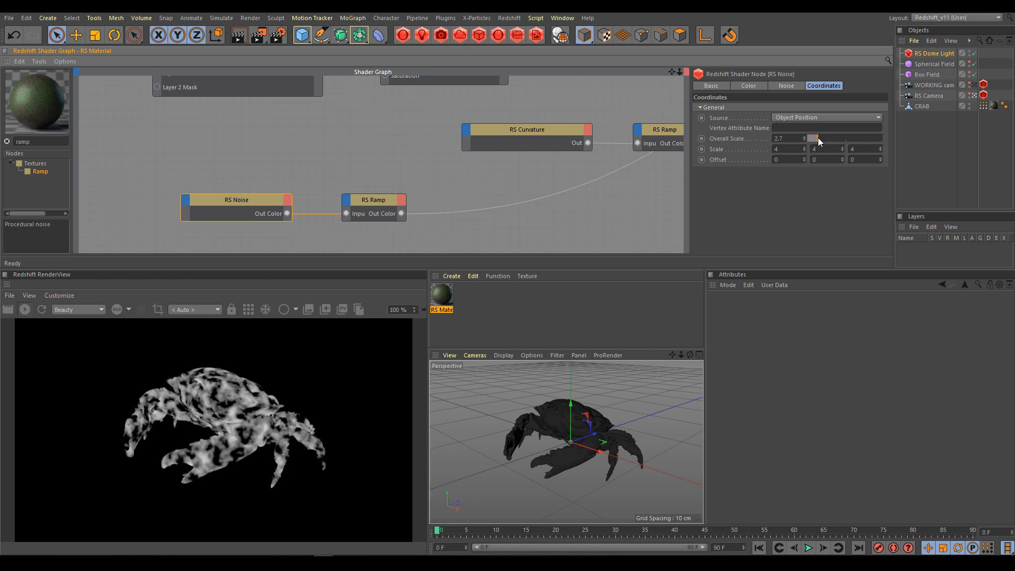
{"action": "left_click", "coordinate": [787, 86]}
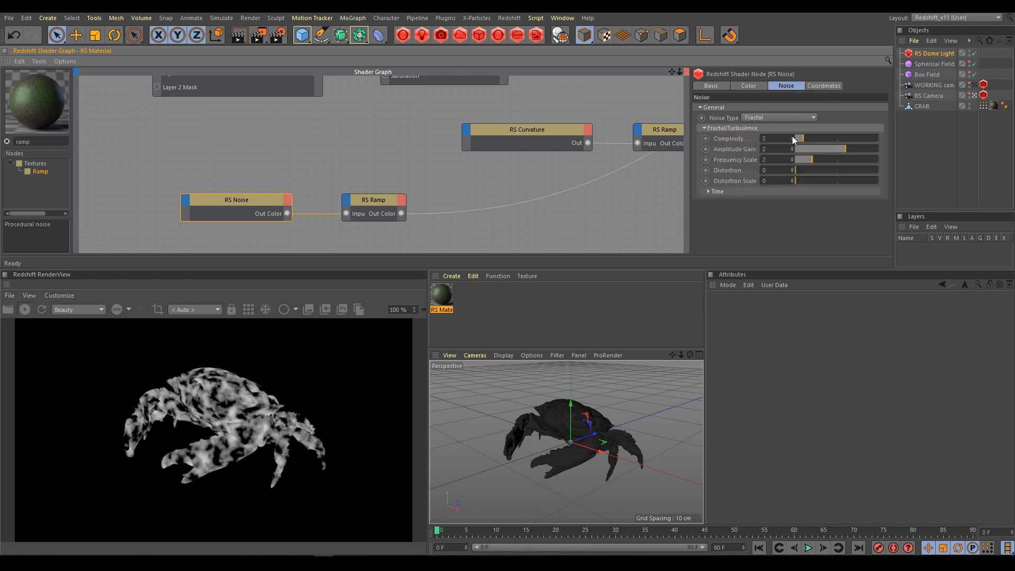
{"action": "left_click", "coordinate": [843, 149]}
{"action": "left_click_drag", "start_coordinate": [843, 148], "coordinate": [841, 148]}
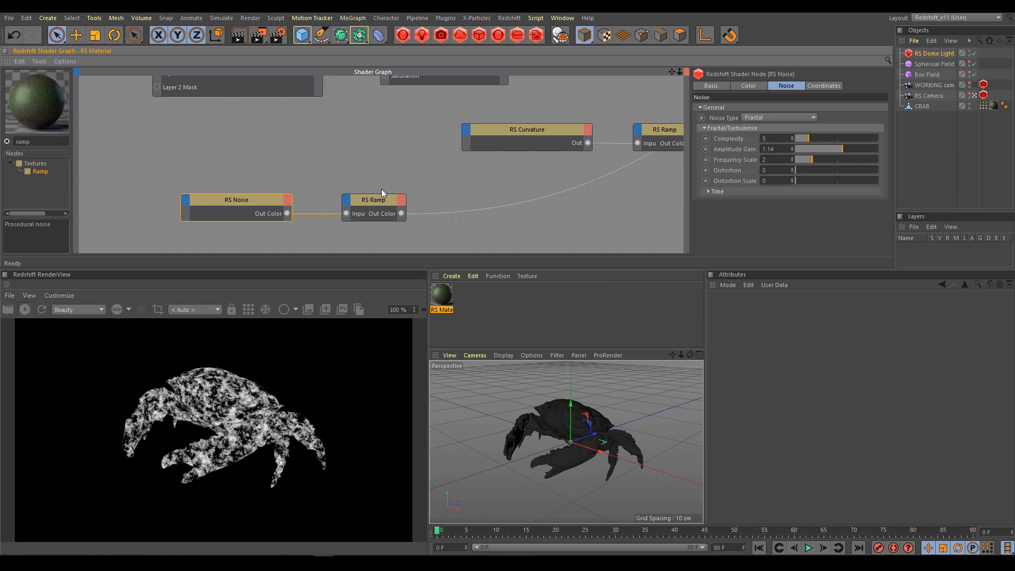
{"action": "middle_click_drag", "start_coordinate": [393, 176], "coordinate": [264, 174]}
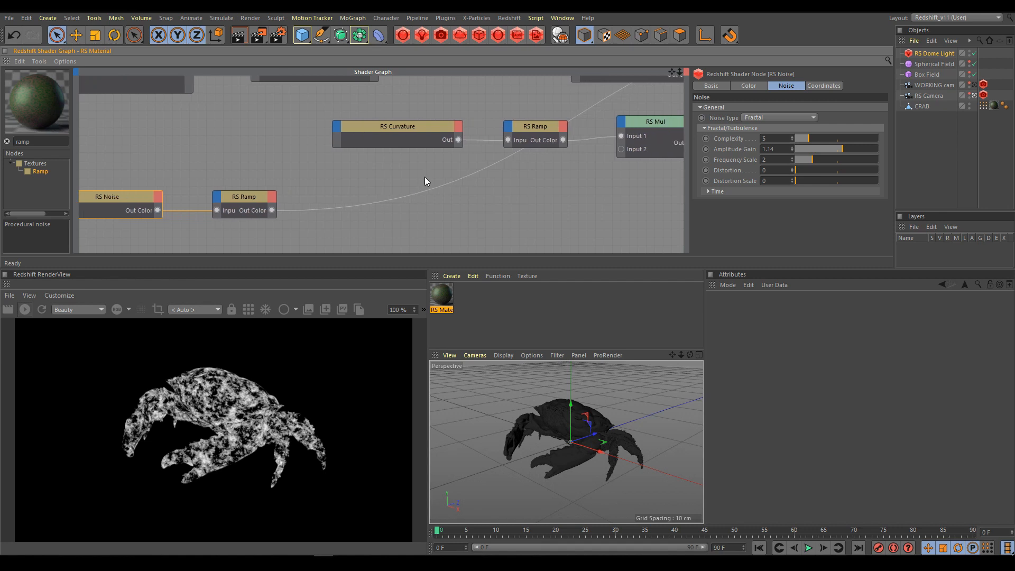
{"action": "scroll", "coordinate": [368, 221], "scroll_direction": "down", "scroll_amount": 1}
{"action": "middle_click_drag", "start_coordinate": [423, 217], "coordinate": [322, 223]}
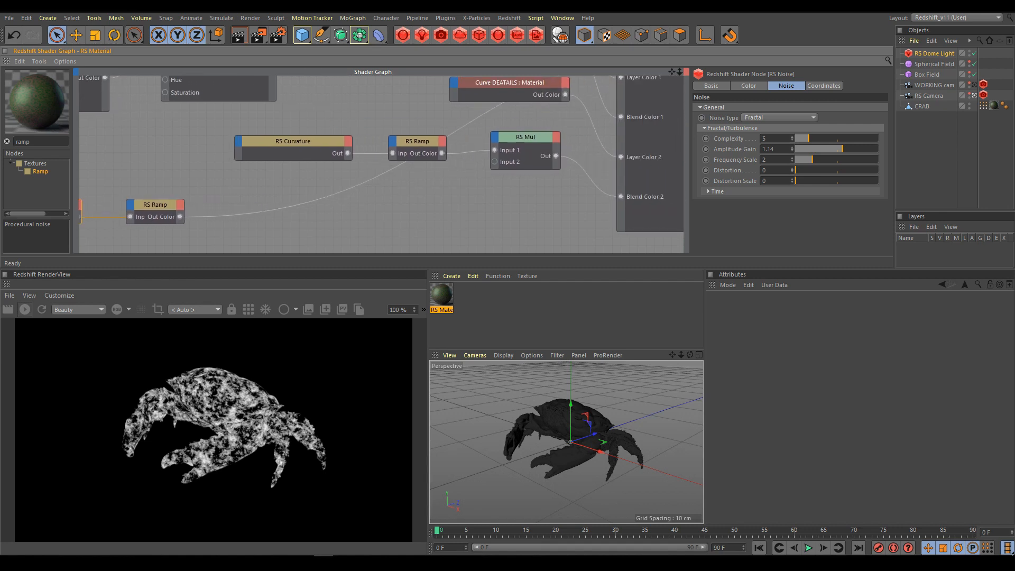
{"action": "scroll", "coordinate": [436, 209], "scroll_direction": "down", "scroll_amount": 1}
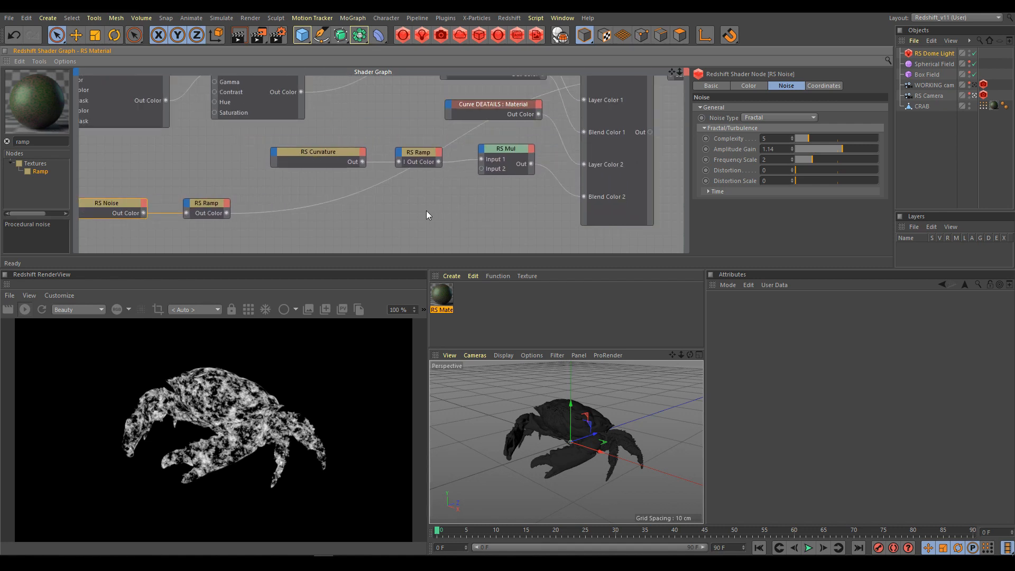
Add a Material node in the empty area below the Mul node, widen it and name it Blue Details
{"action": "scroll", "coordinate": [426, 210], "scroll_direction": "down", "scroll_amount": 2}
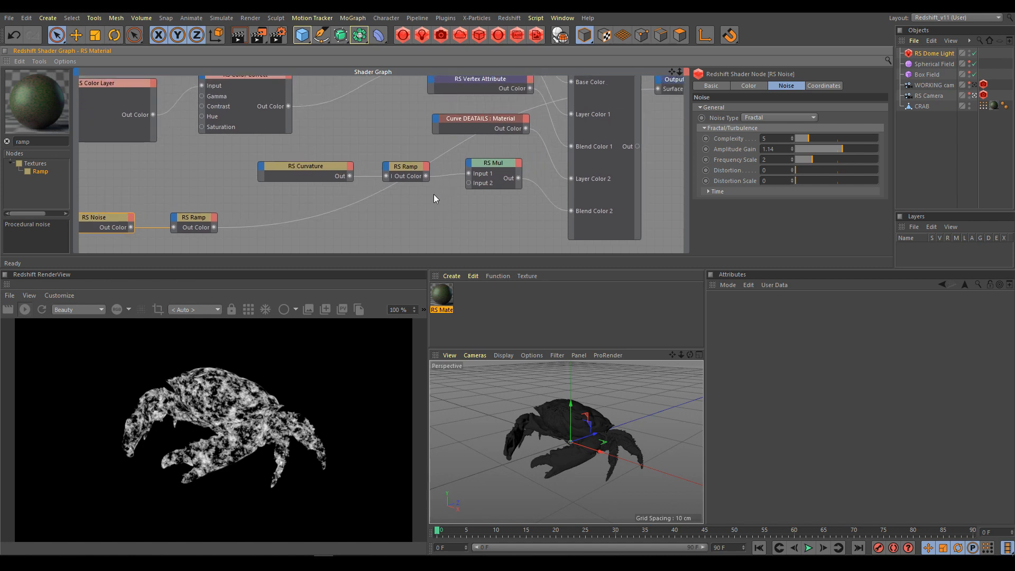
{"action": "double_click", "coordinate": [35, 144]}
{"action": "type", "text": "mater"}
{"action": "left_click_drag", "start_coordinate": [43, 176], "coordinate": [441, 215]}
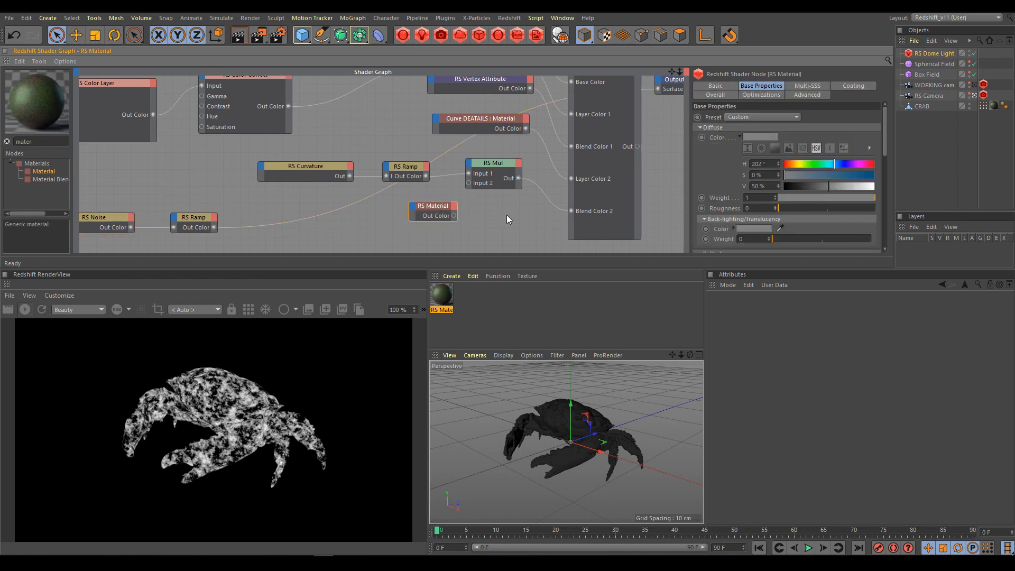
{"action": "scroll", "coordinate": [476, 212], "scroll_direction": "down", "scroll_amount": 3}
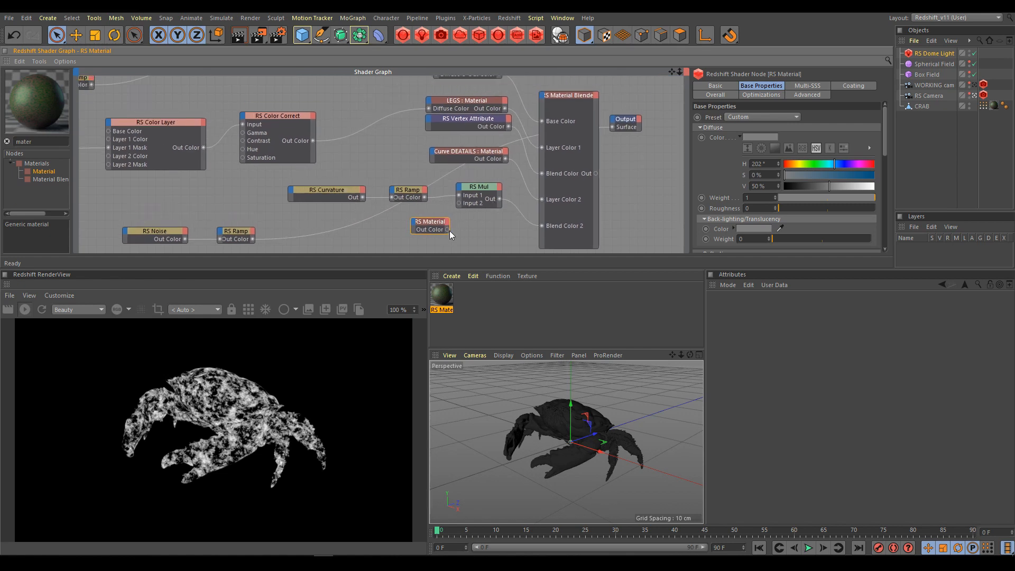
{"action": "left_click_drag", "start_coordinate": [464, 231], "coordinate": [477, 232]}
{"action": "left_click", "coordinate": [716, 86]}
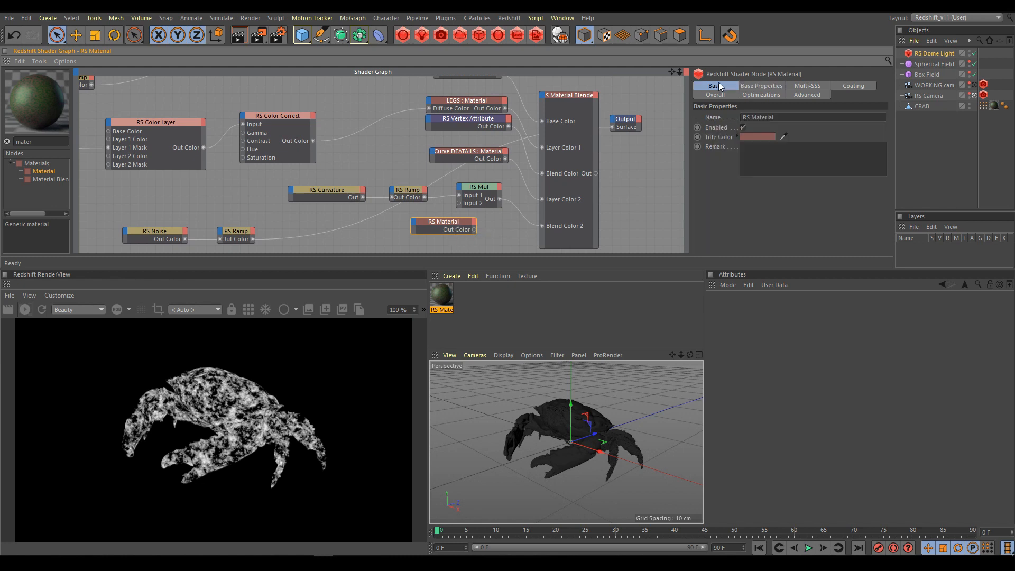
{"action": "type", "text": "Blue Details"}
Connect the Blue Details material to the Material Blender's Layer Color 3 and the noise's Ramp to Blend Color 3
{"action": "left_click_drag", "start_coordinate": [474, 230], "coordinate": [611, 133]}
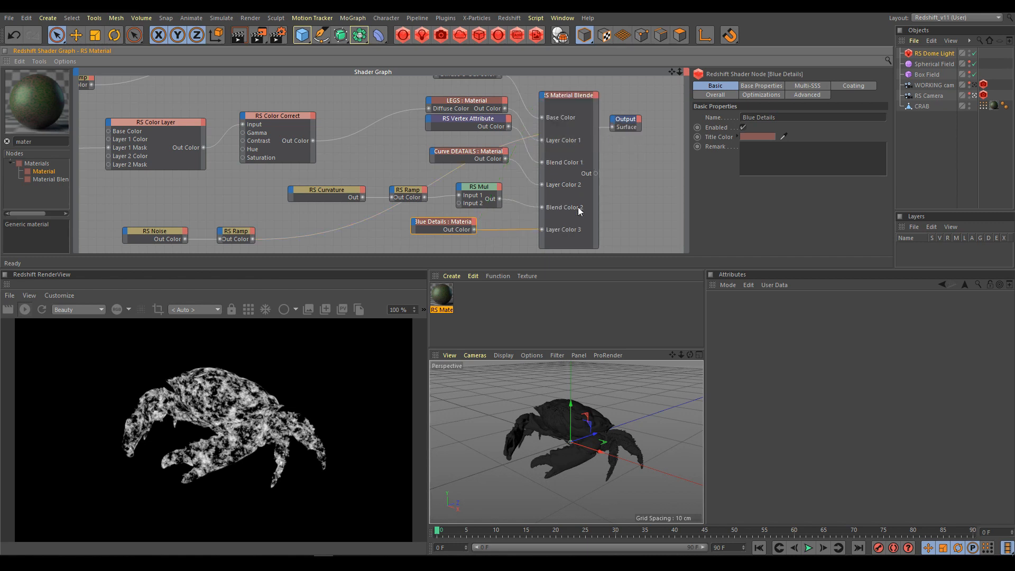
{"action": "middle_click_drag", "start_coordinate": [629, 182], "coordinate": [630, 175]}
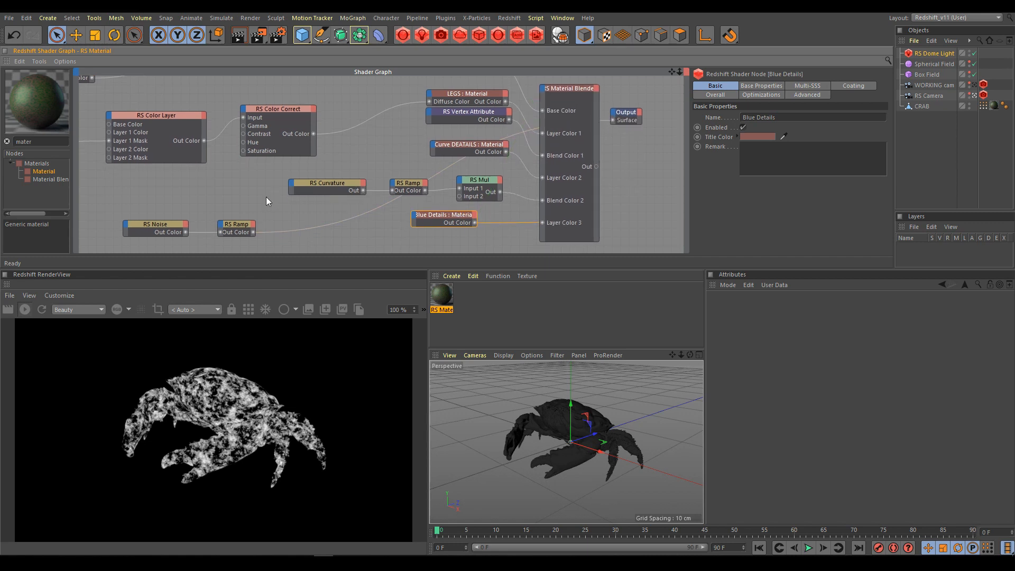
{"action": "left_click_drag", "start_coordinate": [254, 234], "coordinate": [619, 140]}
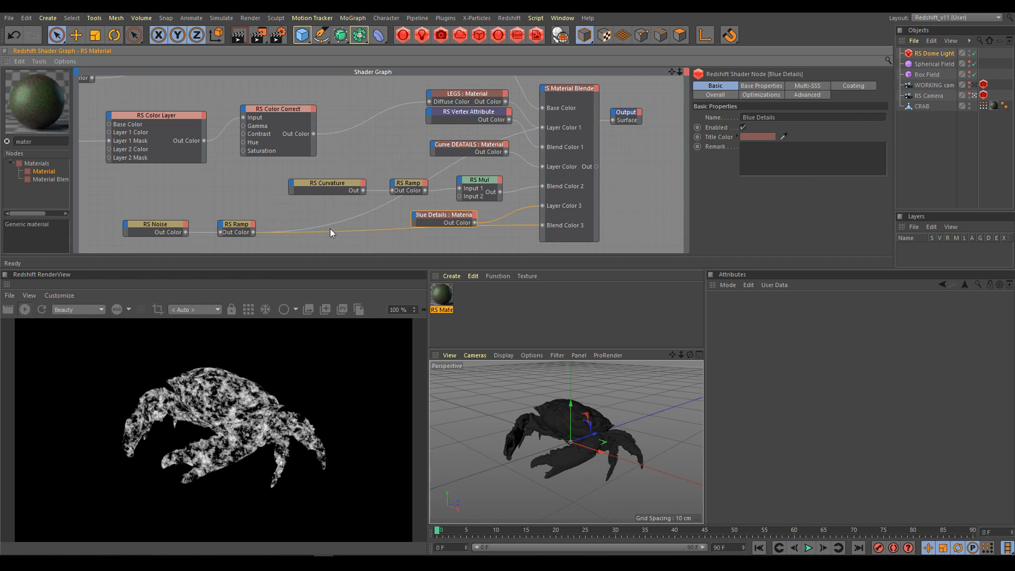
Move the Ramp and Noise nodes directly below the Blue Details material and switch the render back to the Material Blender
{"action": "left_click_drag", "start_coordinate": [245, 229], "coordinate": [474, 241]}
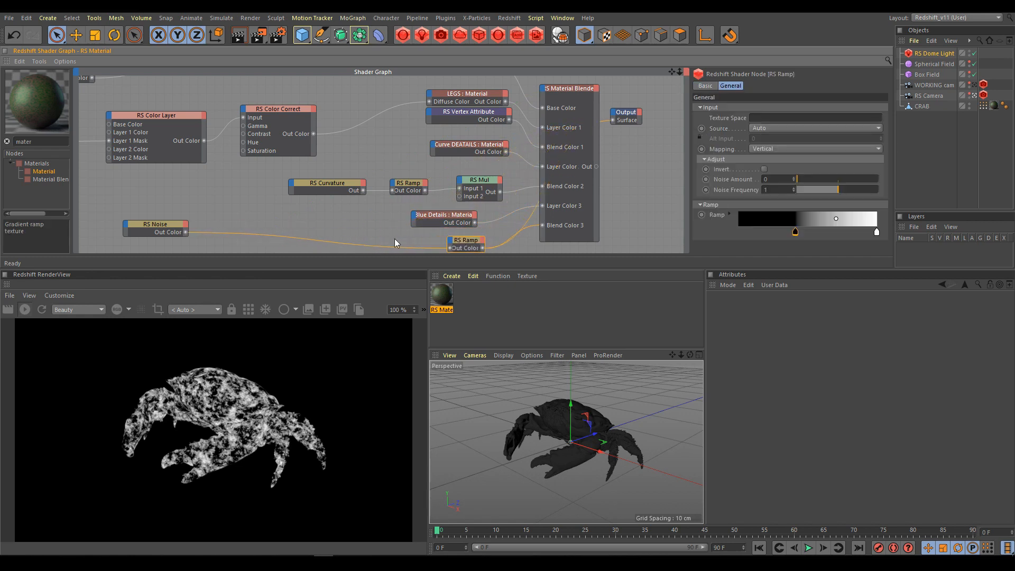
{"action": "left_click_drag", "start_coordinate": [161, 228], "coordinate": [378, 239]}
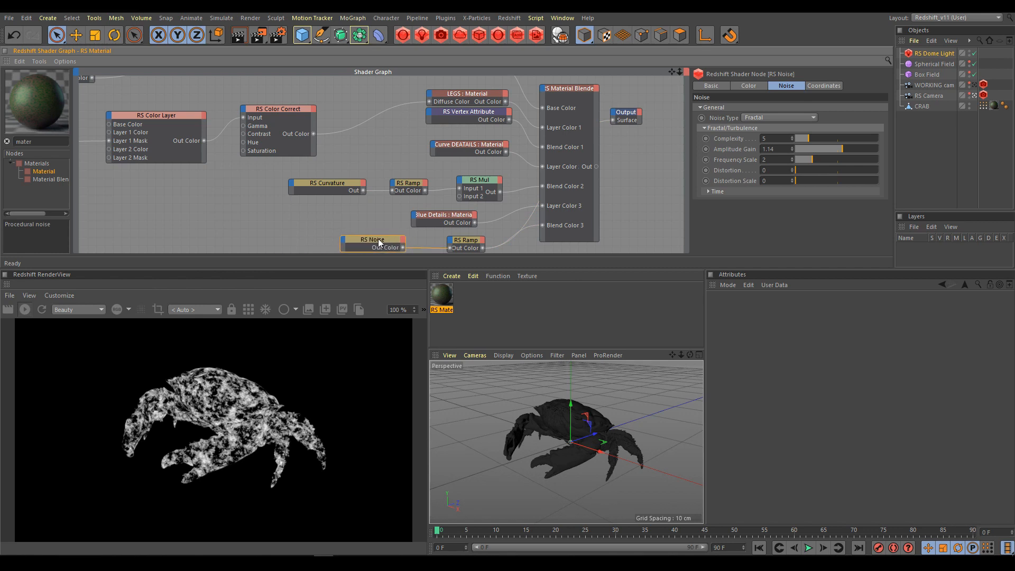
{"action": "middle_click_drag", "start_coordinate": [383, 238], "coordinate": [335, 208], "text": "alt"}
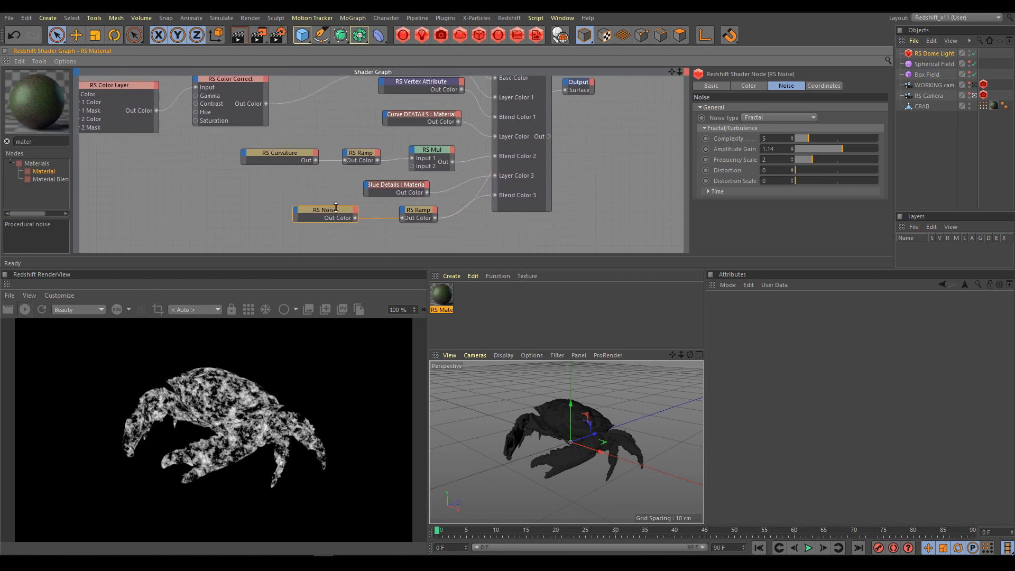
{"action": "scroll", "coordinate": [502, 230], "scroll_direction": "down", "scroll_amount": 1}
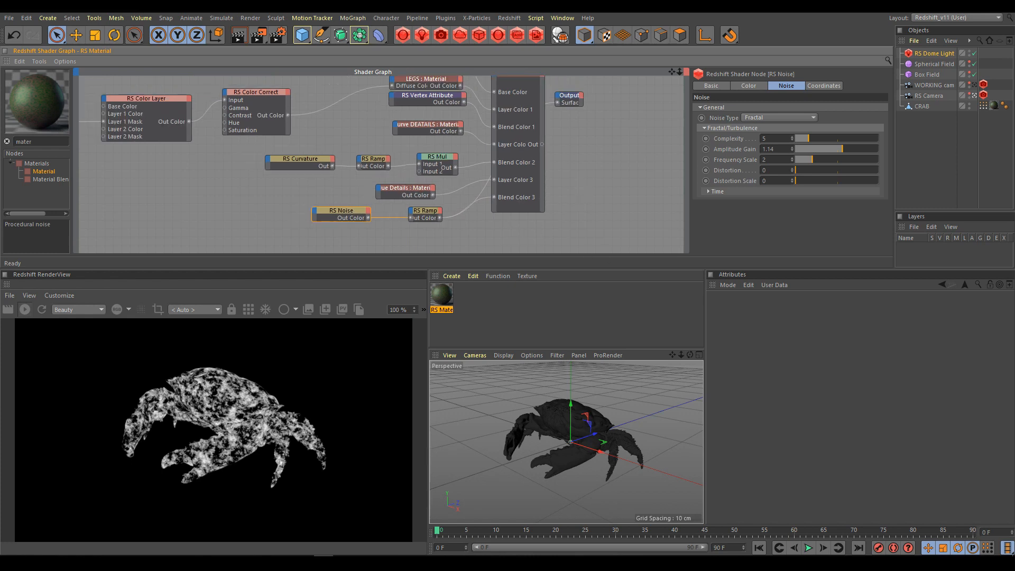
{"action": "left_click", "coordinate": [517, 88]}
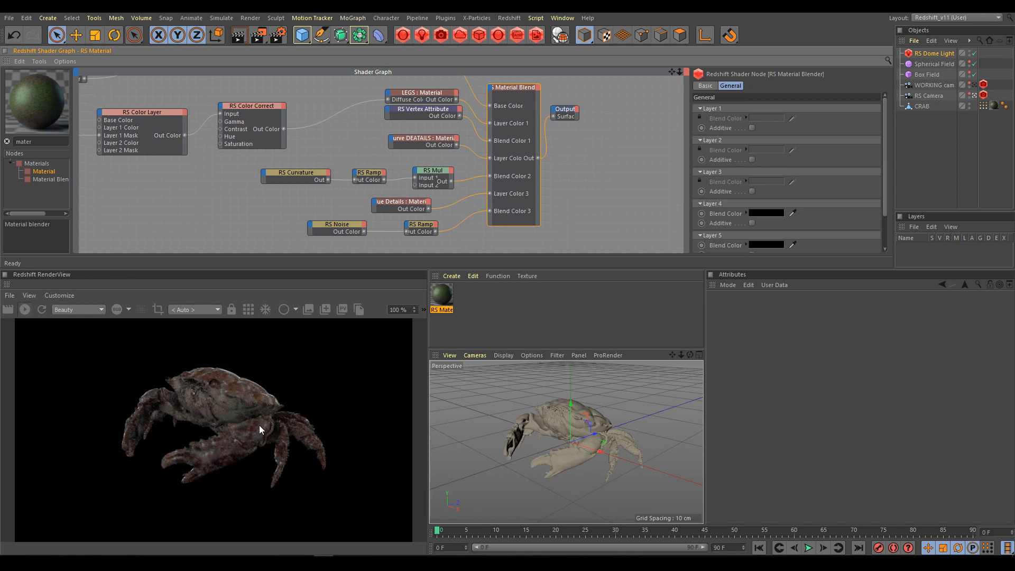
Give the Blue Details material a blue diffuse color with 84% saturation and 46% value
{"action": "left_click", "coordinate": [403, 204]}
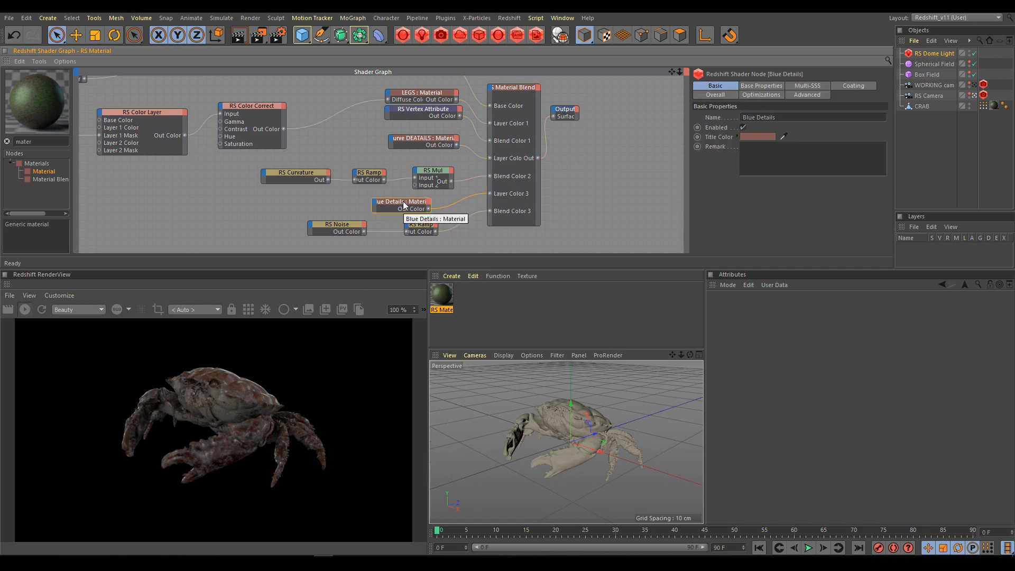
{"action": "left_click", "coordinate": [763, 87]}
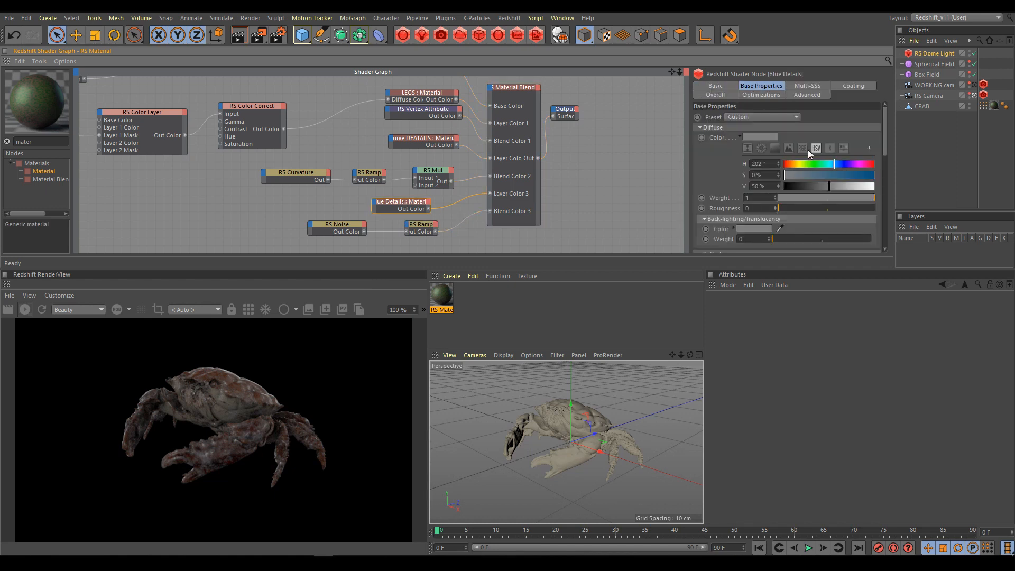
{"action": "left_click_drag", "start_coordinate": [809, 178], "coordinate": [859, 176]}
{"action": "left_click", "coordinate": [812, 186]}
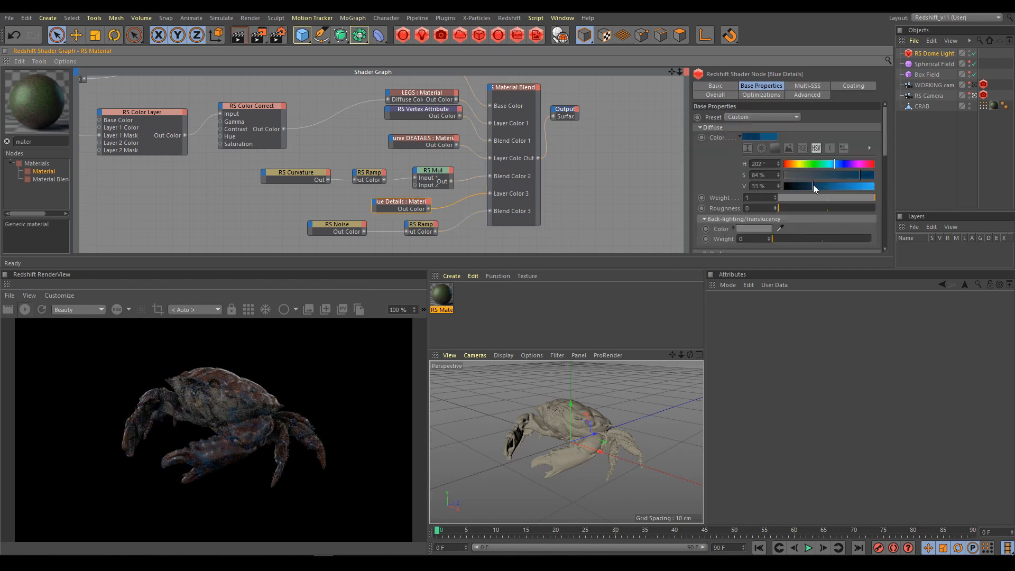
{"action": "left_click_drag", "start_coordinate": [812, 186], "coordinate": [816, 186]}
{"action": "left_click_drag", "start_coordinate": [815, 185], "coordinate": [825, 185]}
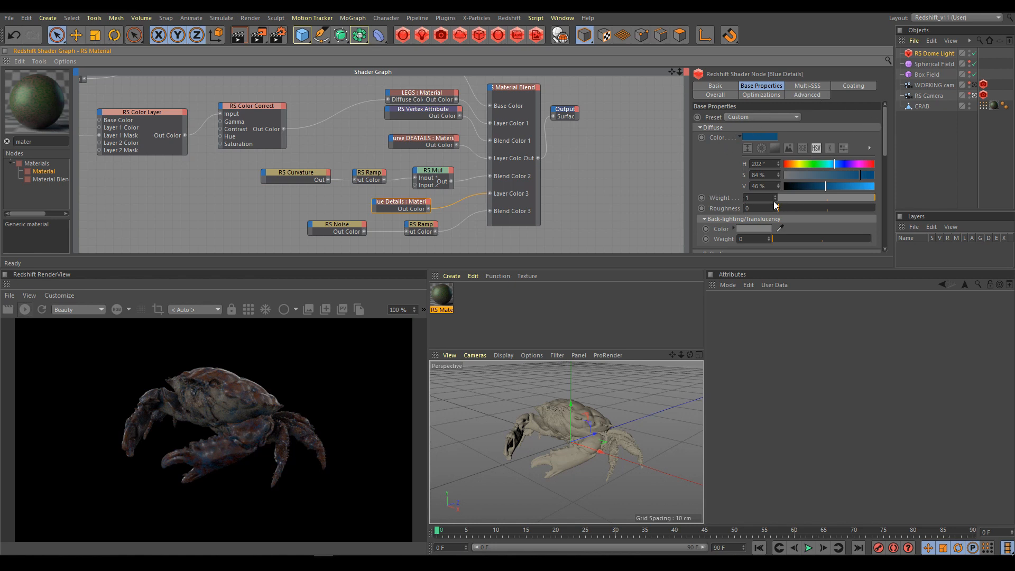
Set Blue Details' diffuse roughness to 0.268, its reflection weight to 0.525 and its reflection roughness to about 0.41
{"action": "left_click_drag", "start_coordinate": [779, 208], "coordinate": [804, 208]}
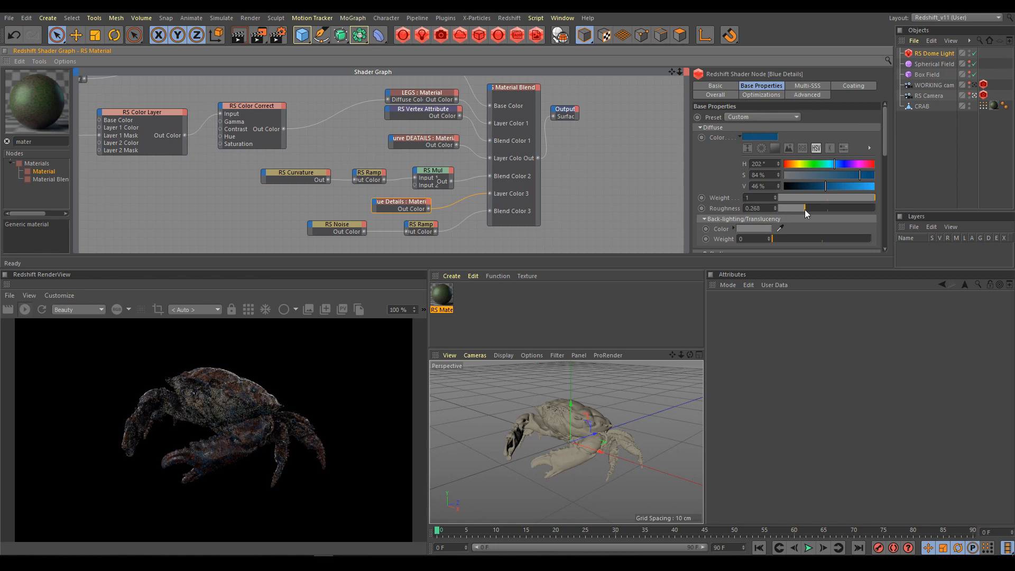
{"action": "left_click_drag", "start_coordinate": [884, 150], "coordinate": [889, 196]}
{"action": "left_click", "coordinate": [809, 143]}
{"action": "left_click_drag", "start_coordinate": [808, 144], "coordinate": [820, 143]}
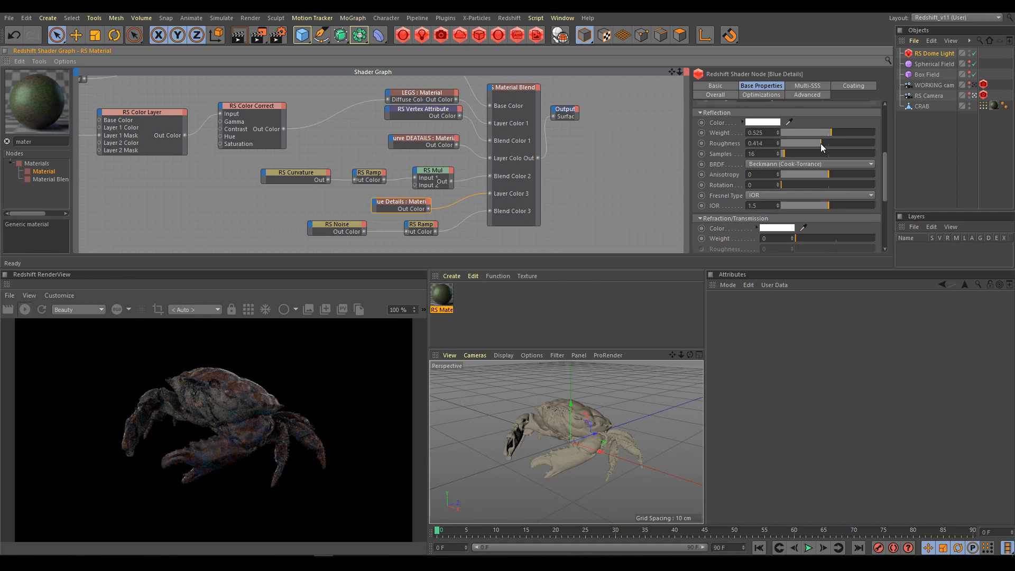
{"action": "left_click_drag", "start_coordinate": [820, 144], "coordinate": [819, 144]}
Tighten the noise mask's Ramp by moving its black knot to about 62% and its white knot to about 91%
{"action": "left_click", "coordinate": [432, 227]}
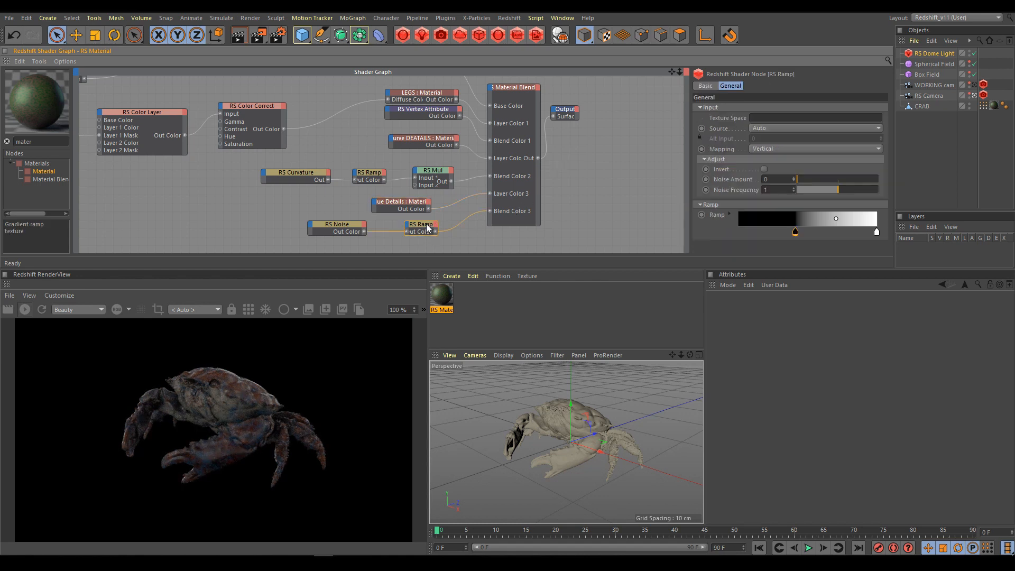
{"action": "left_click_drag", "start_coordinate": [797, 234], "coordinate": [743, 239]}
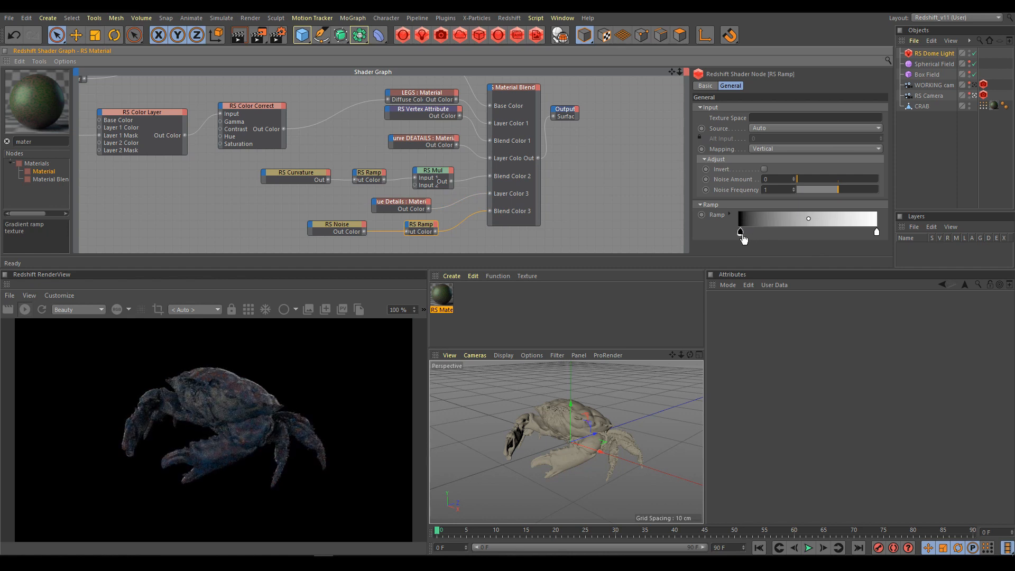
{"action": "left_click_drag", "start_coordinate": [742, 239], "coordinate": [828, 241]}
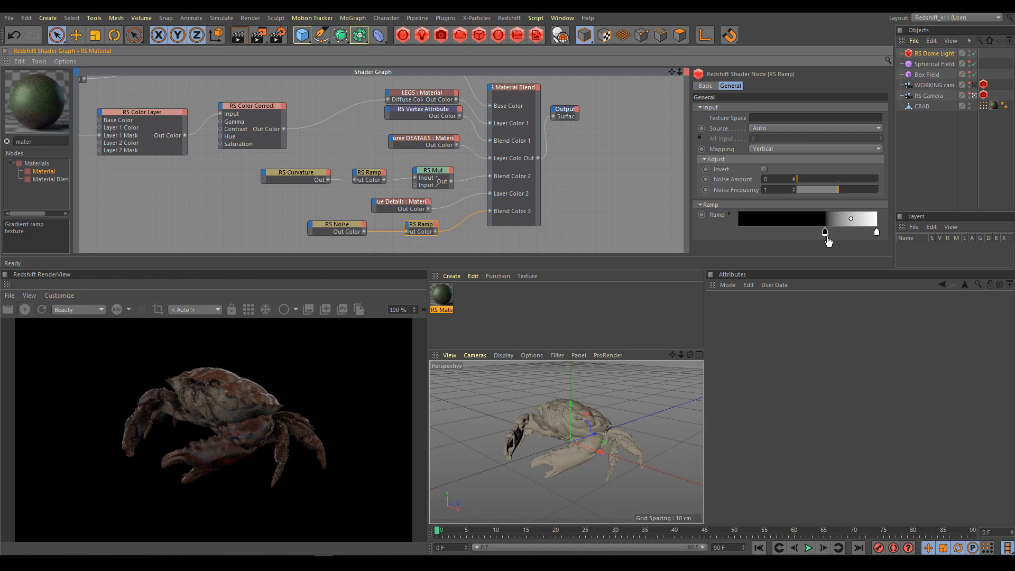
{"action": "left_click_drag", "start_coordinate": [877, 238], "coordinate": [864, 239]}
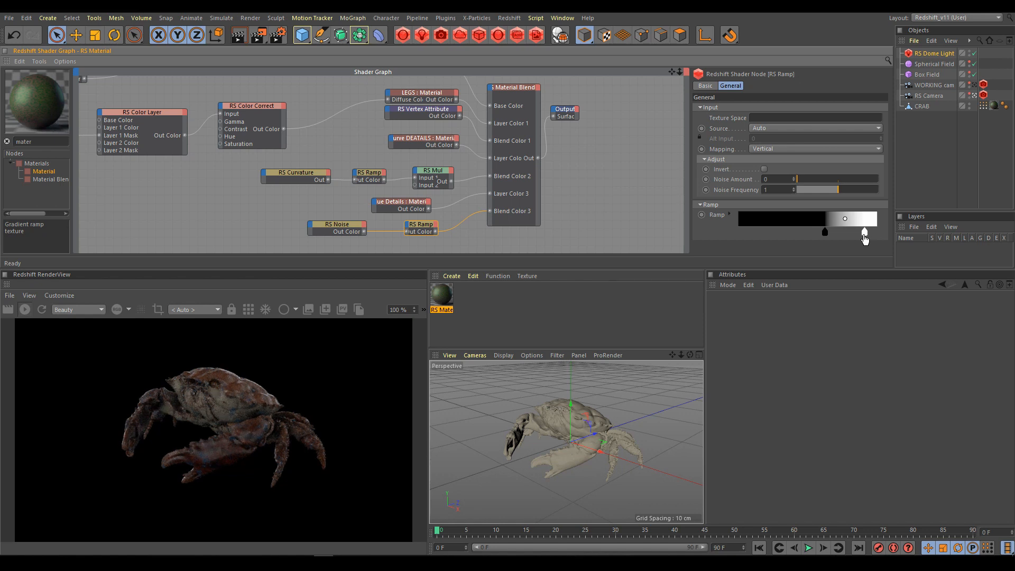
{"action": "mouse_move", "coordinate": [864, 239]}
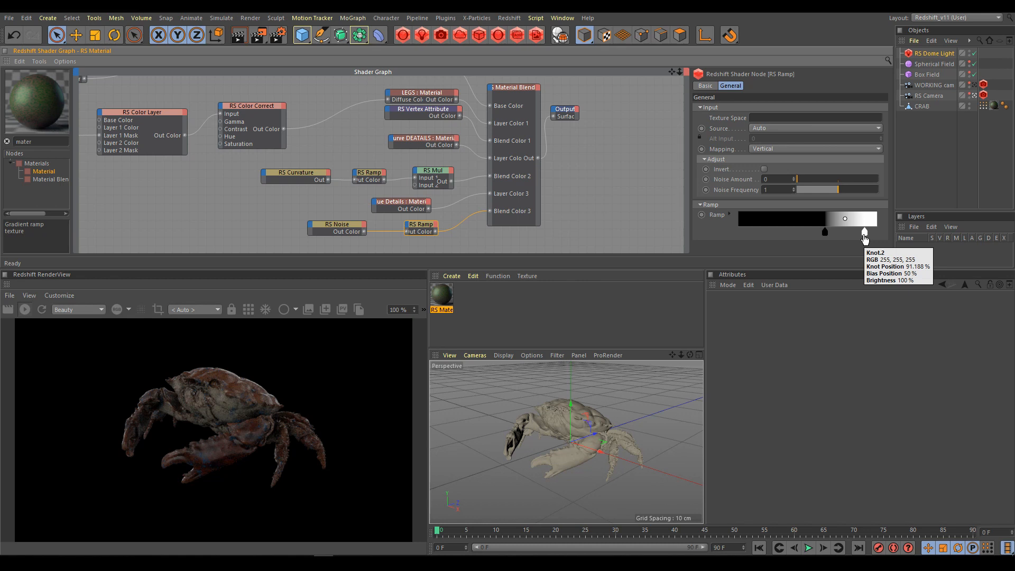
Duplicate the LEGS Vertex Attribute node, place the copy below the Noise node and shift the noise's Ramp closer to it
{"action": "left_click", "coordinate": [427, 111]}
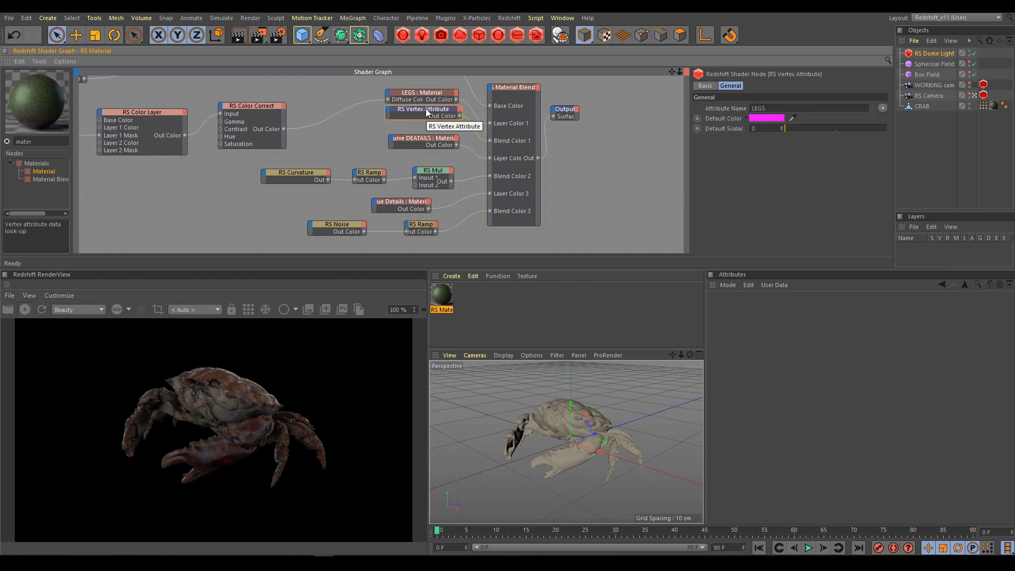
{"action": "left_click", "coordinate": [243, 226]}
{"action": "key", "text": "ctrl+v"}
{"action": "left_click_drag", "start_coordinate": [415, 116], "coordinate": [235, 241]}
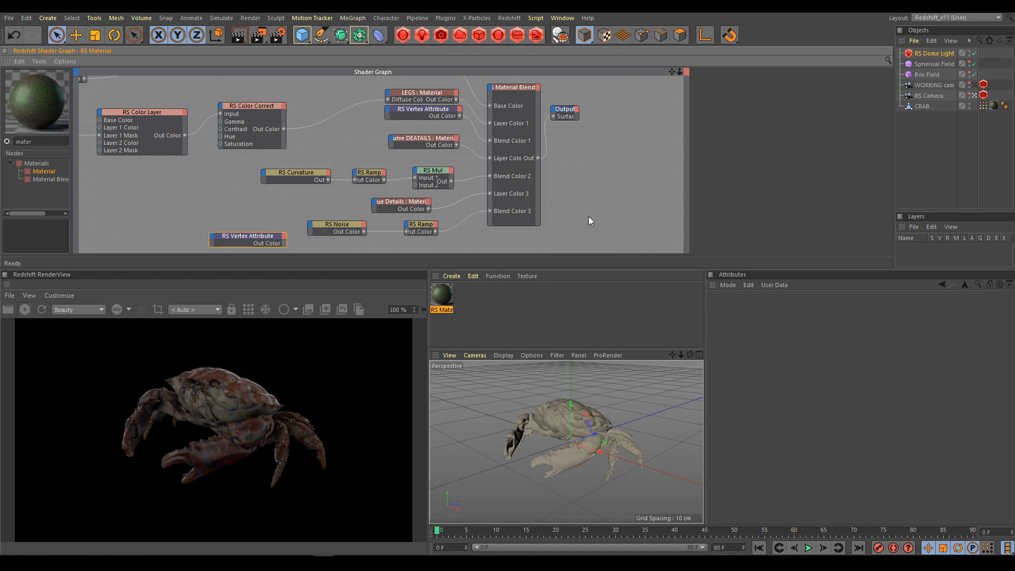
{"action": "middle_click_drag", "start_coordinate": [585, 213], "coordinate": [579, 184], "text": "alt"}
{"action": "left_click_drag", "start_coordinate": [255, 212], "coordinate": [348, 233]}
{"action": "left_click_drag", "start_coordinate": [415, 199], "coordinate": [397, 199]}
Add a Mul node that multiplies the noise's Ramp by the copied Vertex Attribute, and shift the group away from the blender
{"action": "left_click_drag", "start_coordinate": [34, 141], "coordinate": [15, 143]}
{"action": "type", "text": "mul"}
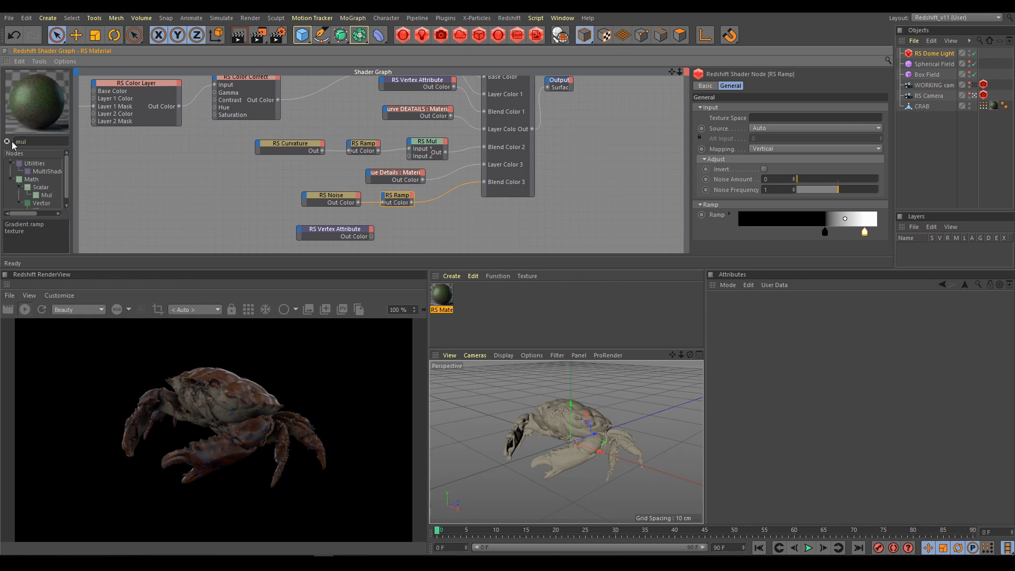
{"action": "left_click_drag", "start_coordinate": [46, 195], "coordinate": [450, 225]}
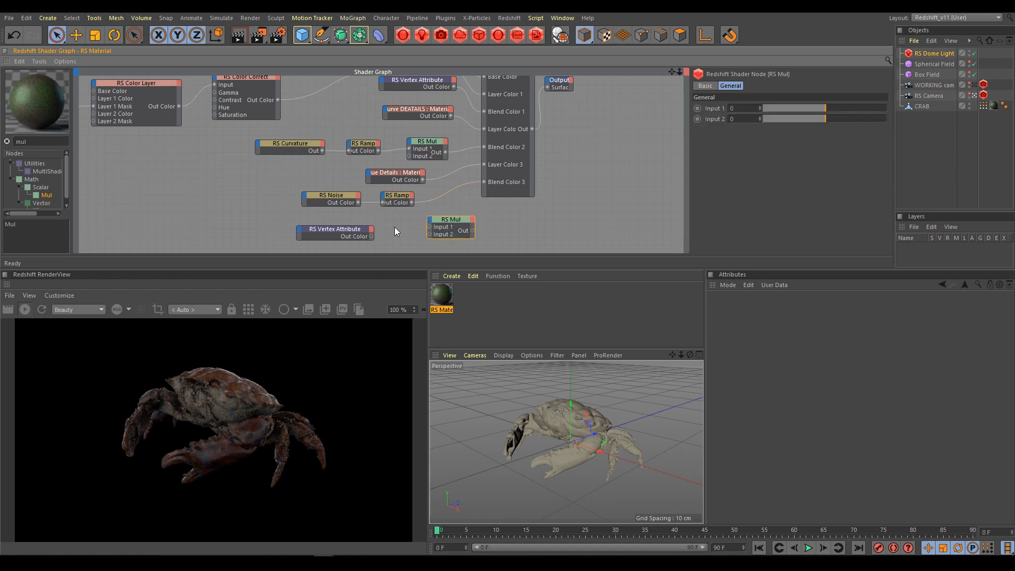
{"action": "left_click_drag", "start_coordinate": [412, 202], "coordinate": [430, 234]}
{"action": "left_click_drag", "start_coordinate": [272, 190], "coordinate": [391, 219]}
Insert a Ramp node between the new Mul and the Material Blender's Blend Color 3, and make the blender node taller
{"action": "left_click_drag", "start_coordinate": [26, 141], "coordinate": [1, 142]}
{"action": "type", "text": "ramp"}
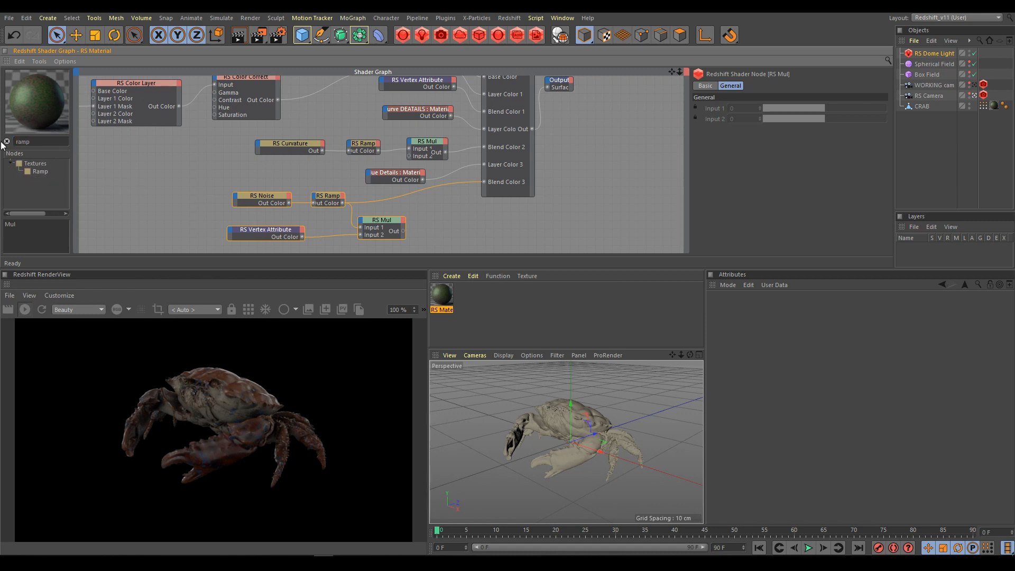
{"action": "left_click", "coordinate": [40, 172]}
{"action": "left_click_drag", "start_coordinate": [446, 220], "coordinate": [484, 183]}
{"action": "mouse_move", "coordinate": [454, 219]}
{"action": "left_click", "coordinate": [491, 219]}
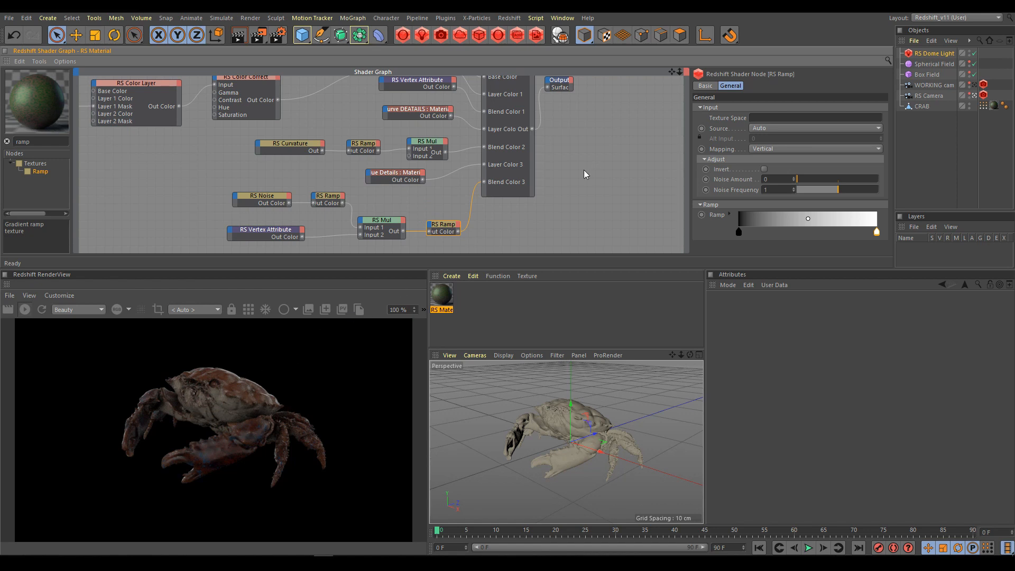
{"action": "scroll", "coordinate": [524, 229], "scroll_direction": "down", "scroll_amount": 2}
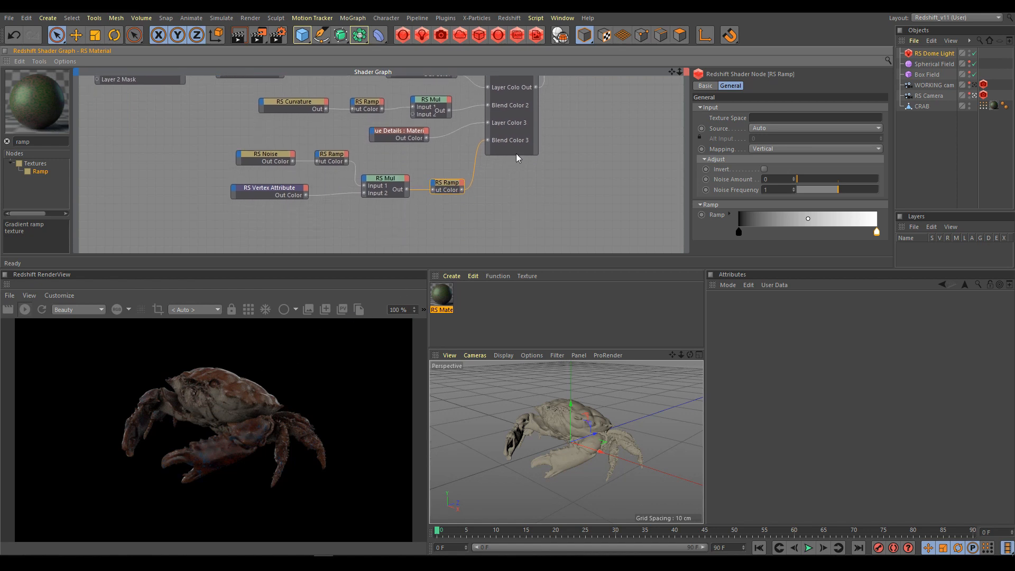
{"action": "left_click_drag", "start_coordinate": [517, 155], "coordinate": [524, 221]}
Add a second Noise node below the copied Vertex Attribute and feed its output color into a new Ramp node's input
{"action": "double_click", "coordinate": [39, 141]}
{"action": "type", "text": "noise"}
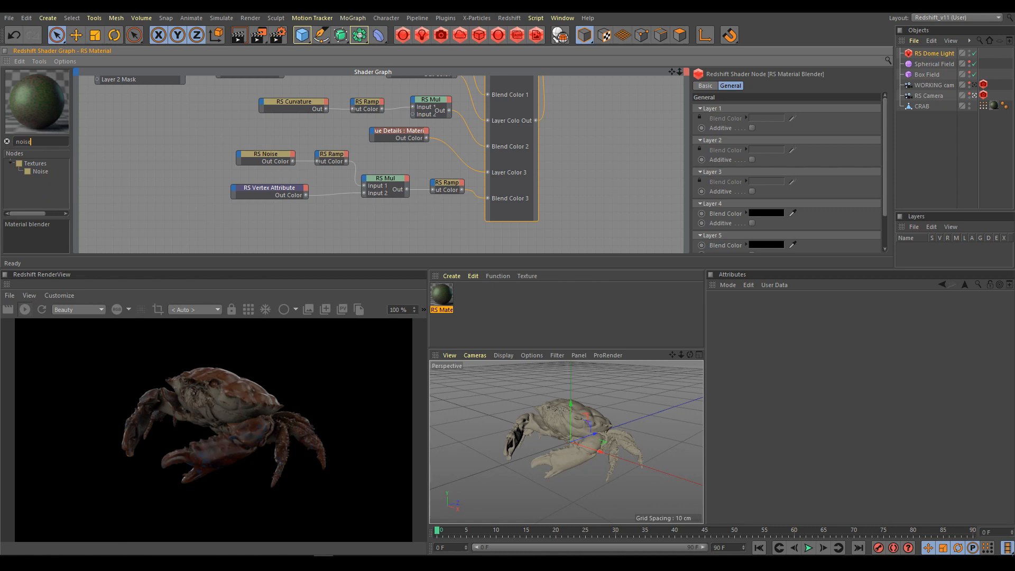
{"action": "left_click_drag", "start_coordinate": [37, 171], "coordinate": [297, 226]}
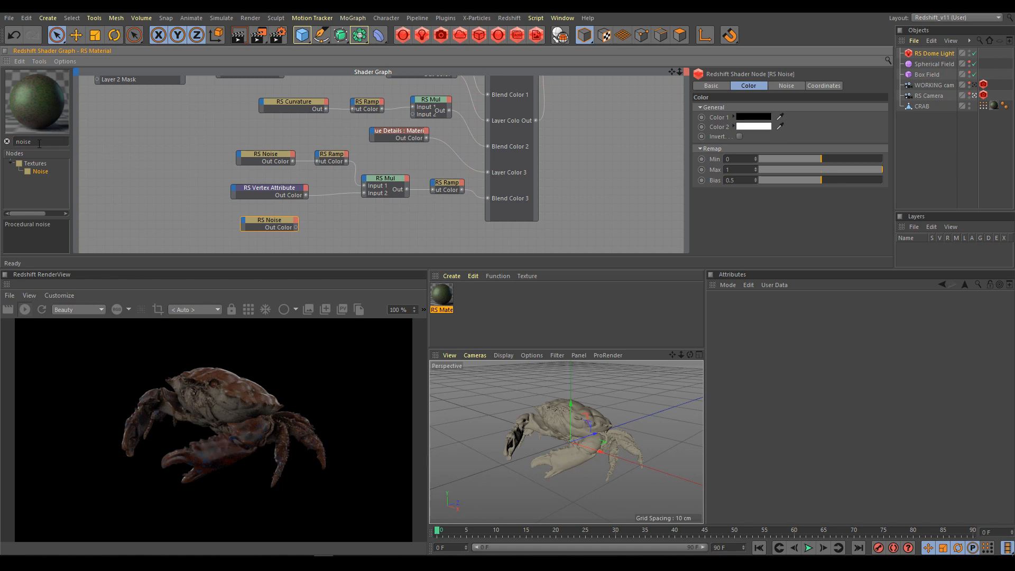
{"action": "left_click", "coordinate": [7, 142]}
{"action": "type", "text": "ramp"}
{"action": "left_click", "coordinate": [40, 171]}
{"action": "left_click", "coordinate": [351, 219]}
{"action": "left_click_drag", "start_coordinate": [297, 227], "coordinate": [332, 220]}
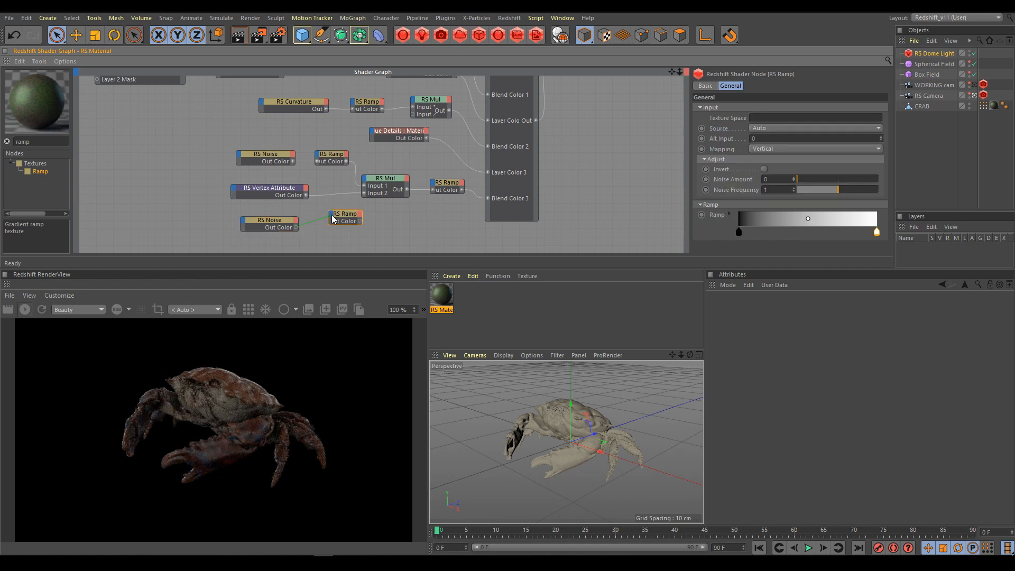
{"action": "left_click", "coordinate": [390, 222]}
Align the newest Ramp with its Noise node, preview that ramp directly in the render and select the noise
{"action": "left_click_drag", "start_coordinate": [349, 217], "coordinate": [349, 221]}
{"action": "key", "text": "o"}
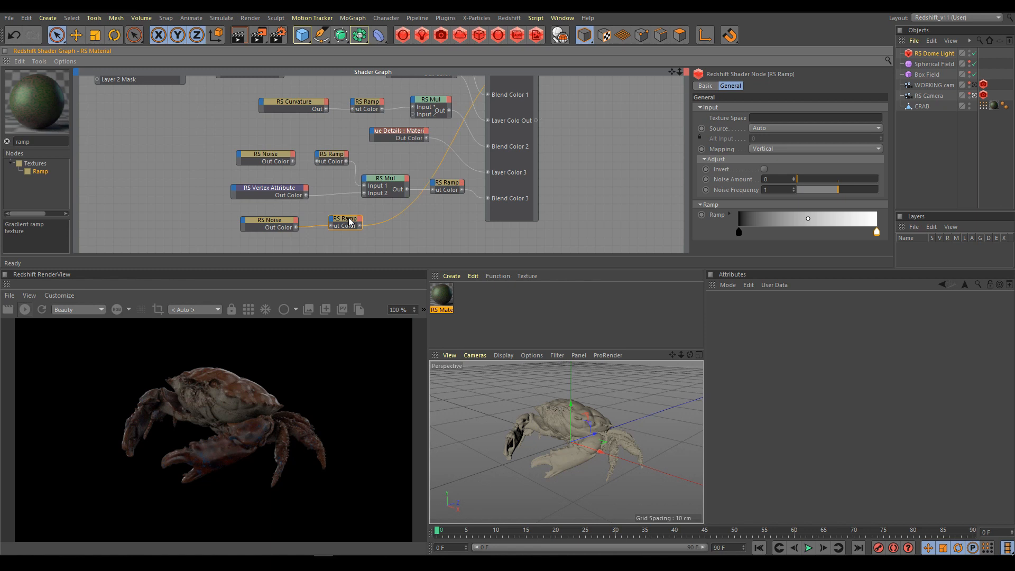
{"action": "left_click", "coordinate": [276, 220]}
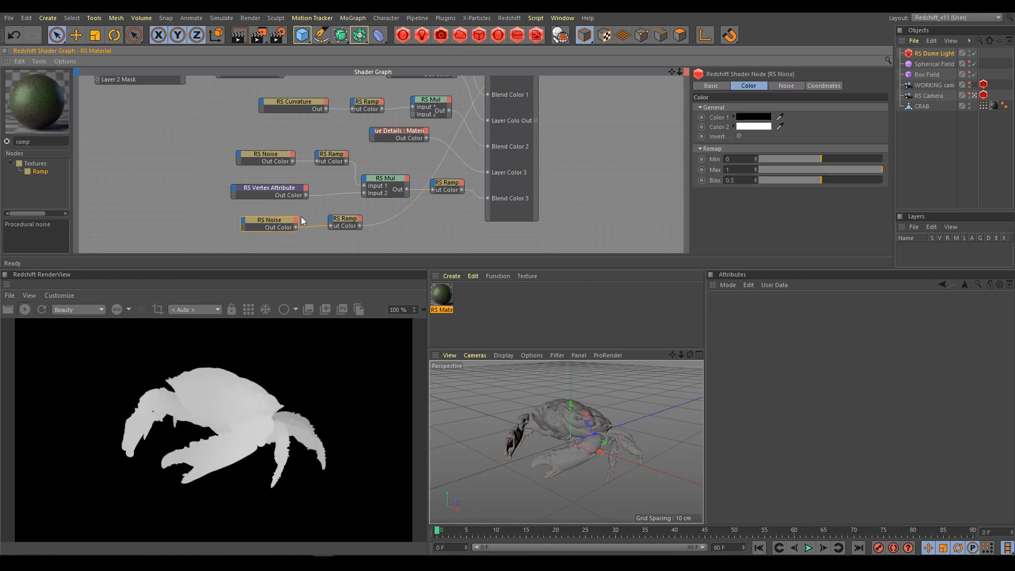
Set the newest Noise node's type to Turbulence and move the black knot of its Ramp inward to darken the mask
{"action": "left_click", "coordinate": [780, 86]}
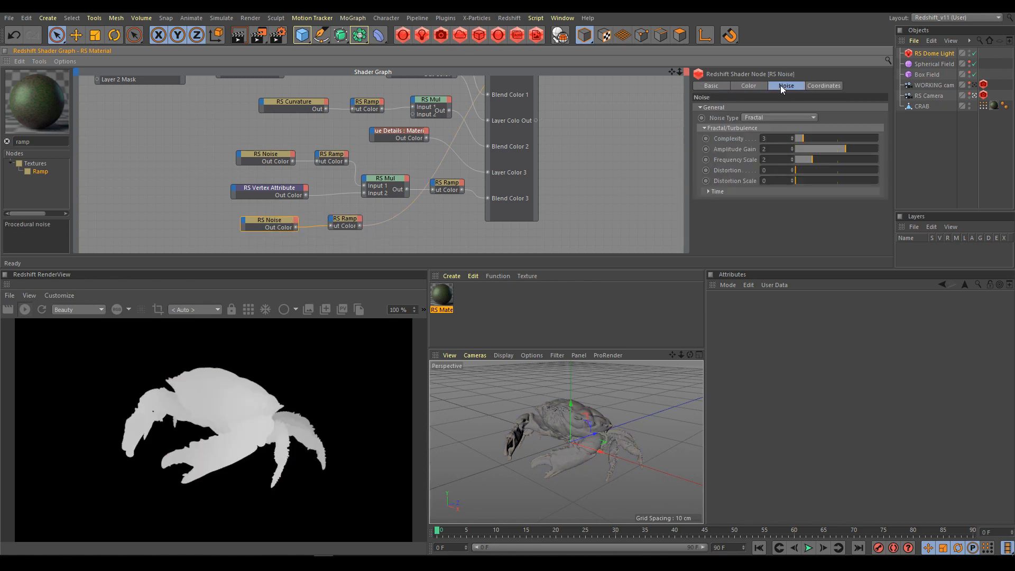
{"action": "left_click", "coordinate": [759, 117]}
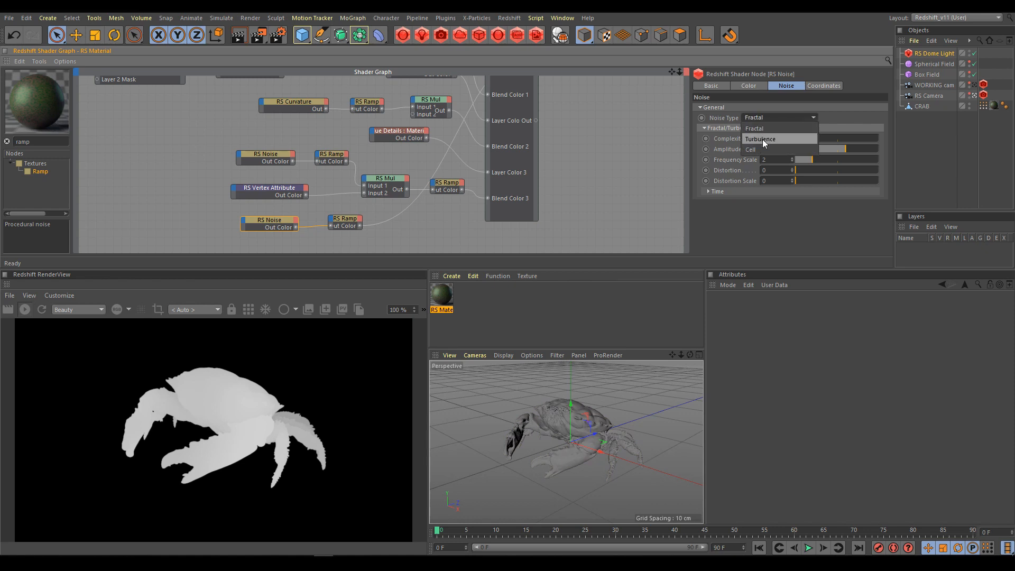
{"action": "left_click", "coordinate": [762, 139]}
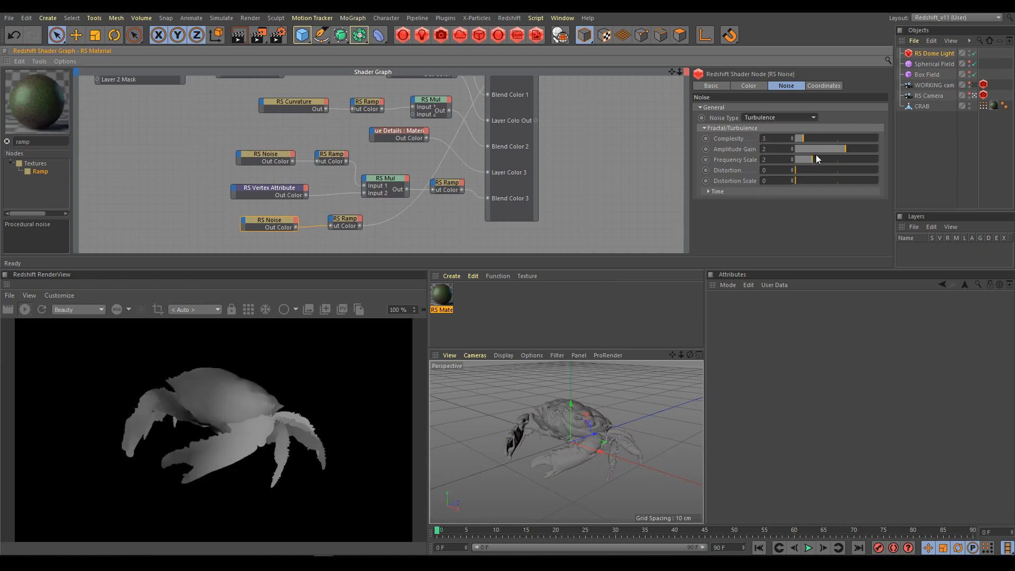
{"action": "left_click", "coordinate": [350, 218]}
{"action": "left_click_drag", "start_coordinate": [738, 233], "coordinate": [763, 236]}
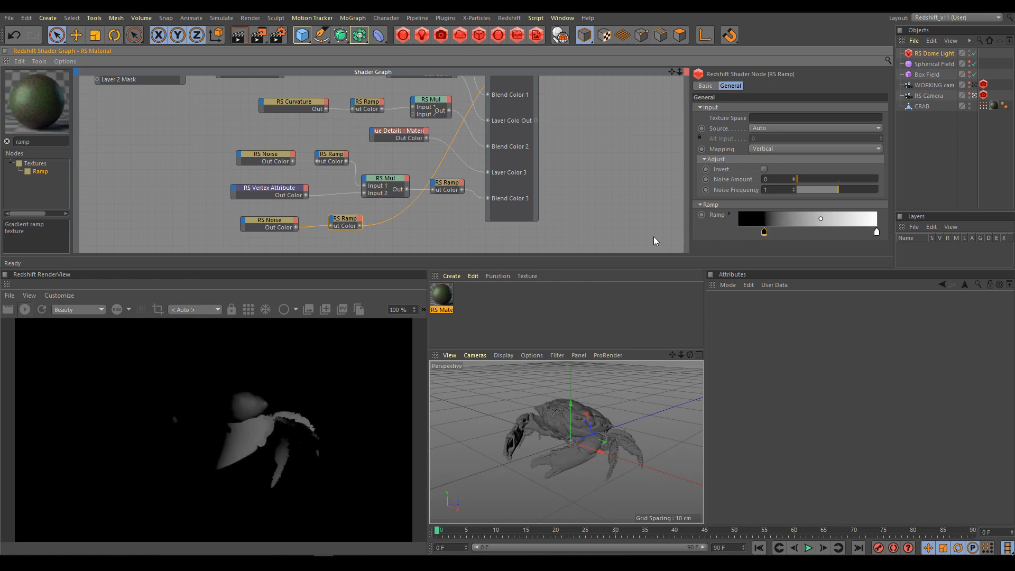
Lower the newest noise's Amplitude Gain to 1 and raise its Overall Scale for a finer pattern
{"action": "left_click", "coordinate": [274, 224]}
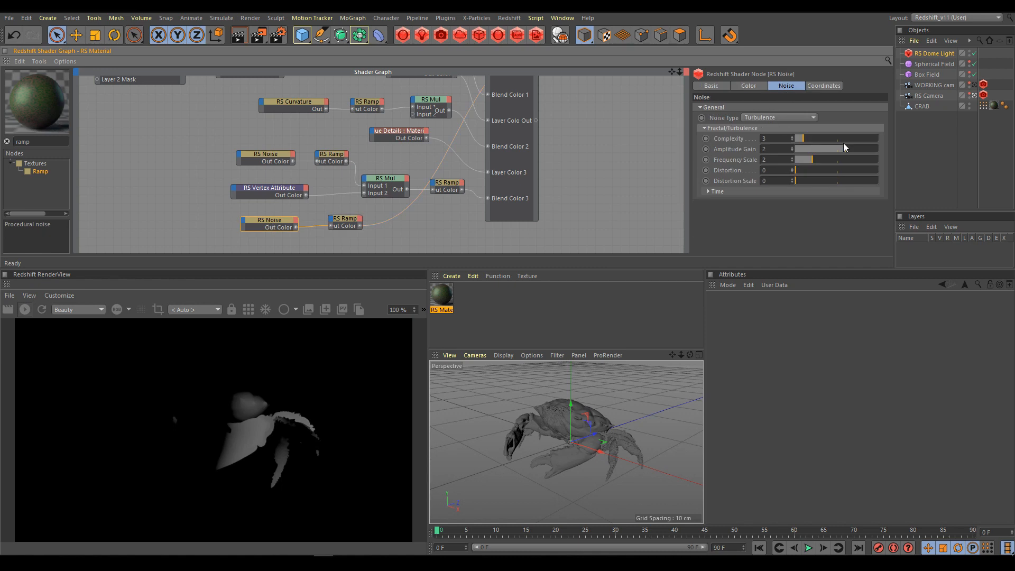
{"action": "left_click_drag", "start_coordinate": [843, 147], "coordinate": [842, 148]}
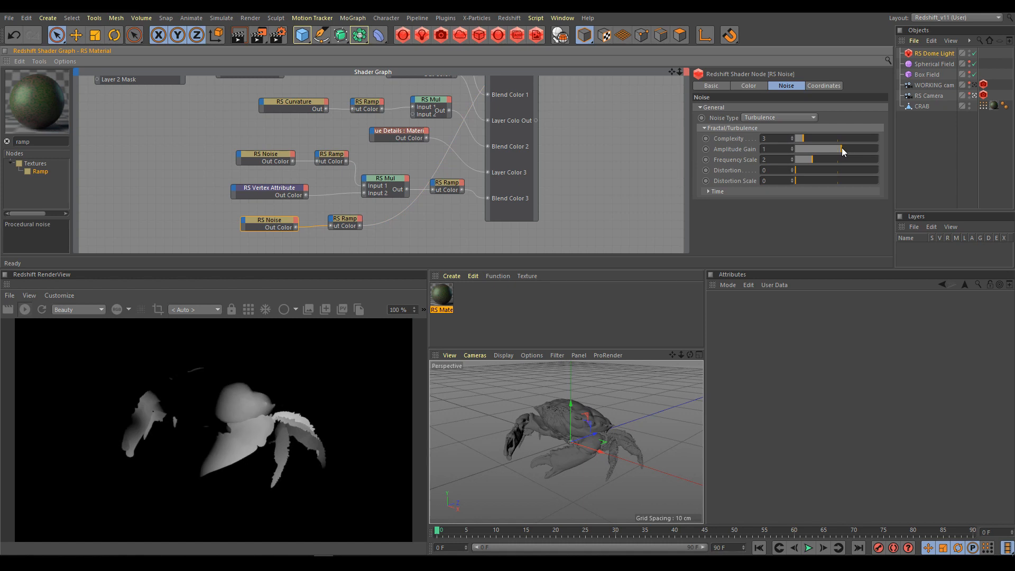
{"action": "left_click", "coordinate": [823, 86]}
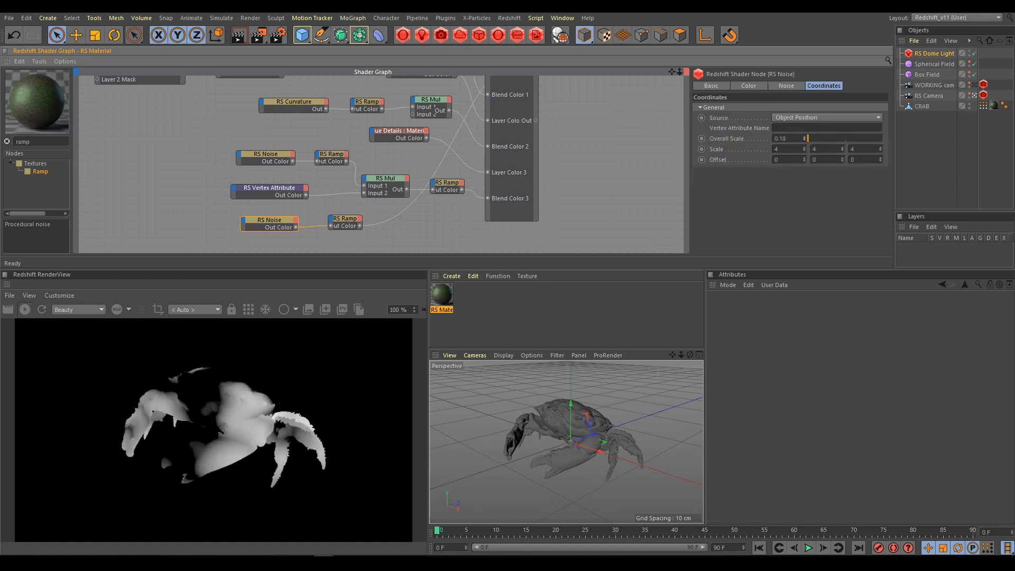
{"action": "left_click_drag", "start_coordinate": [808, 138], "coordinate": [809, 138]}
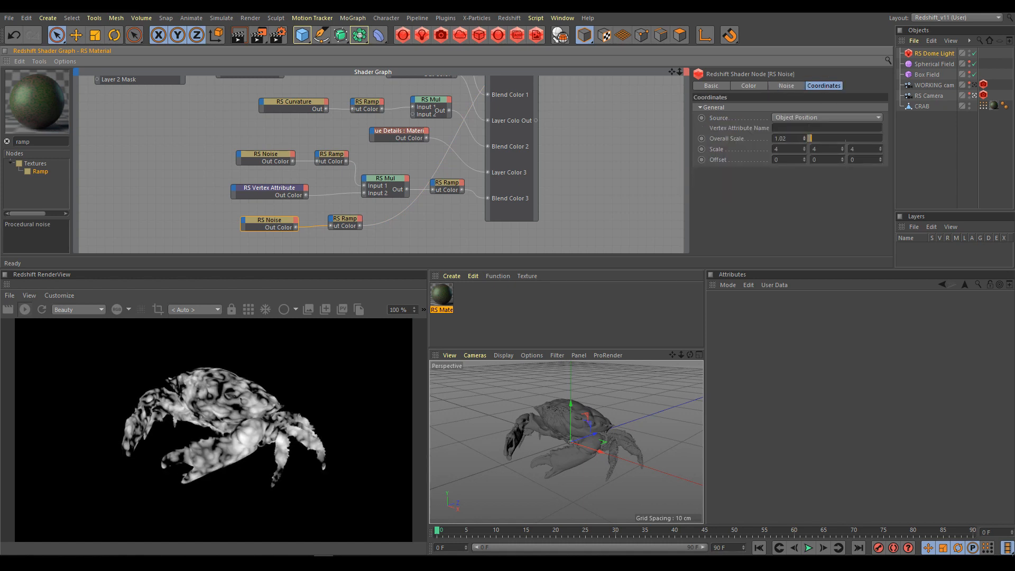
{"action": "left_click_drag", "start_coordinate": [804, 138], "coordinate": [804, 134]}
Reverse the noise's Ramp to run from white to black, with the black knot close to the white one
{"action": "left_click", "coordinate": [787, 86]}
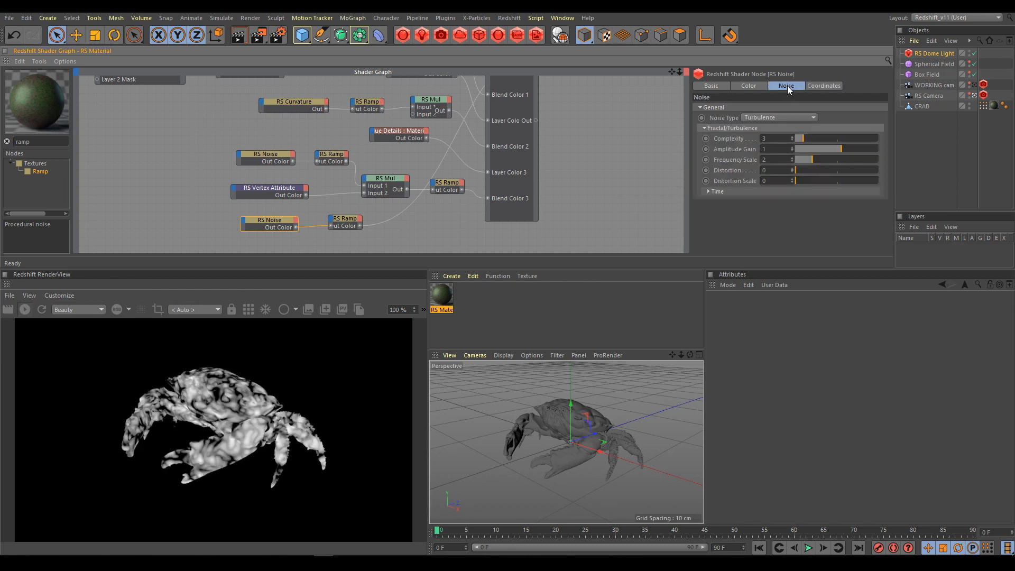
{"action": "left_click", "coordinate": [750, 88]}
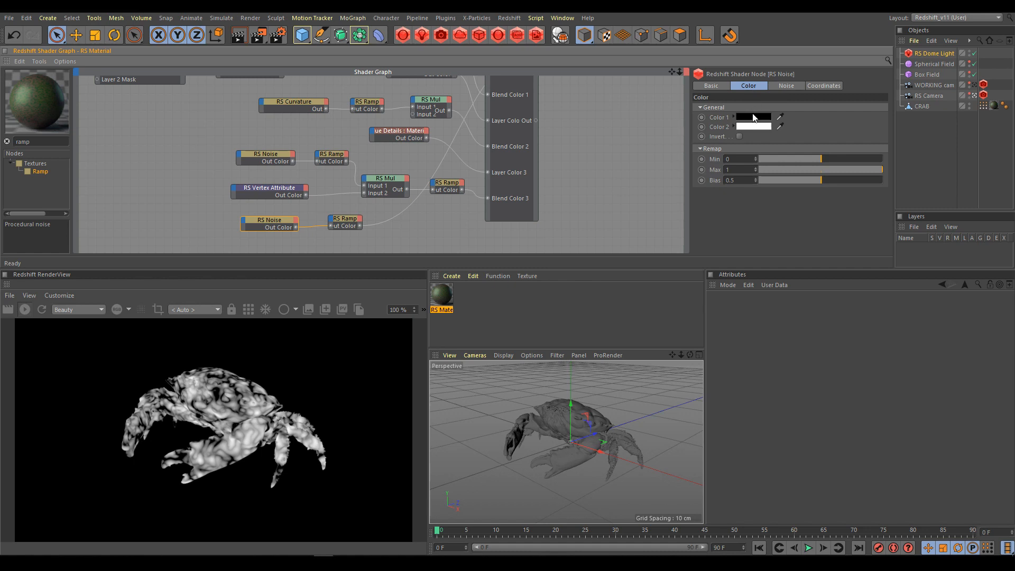
{"action": "left_click", "coordinate": [346, 221]}
{"action": "left_click_drag", "start_coordinate": [876, 232], "coordinate": [766, 233]}
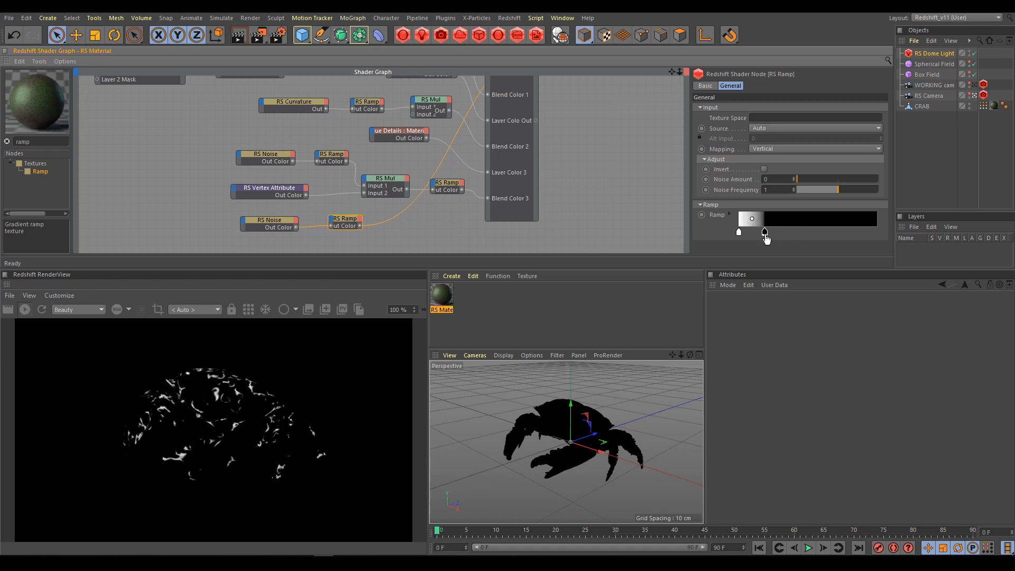
{"action": "left_click", "coordinate": [765, 233]}
Set the newest noise's Distortion to about 1.23 and its Distortion Scale to about 1.29
{"action": "left_click", "coordinate": [270, 224]}
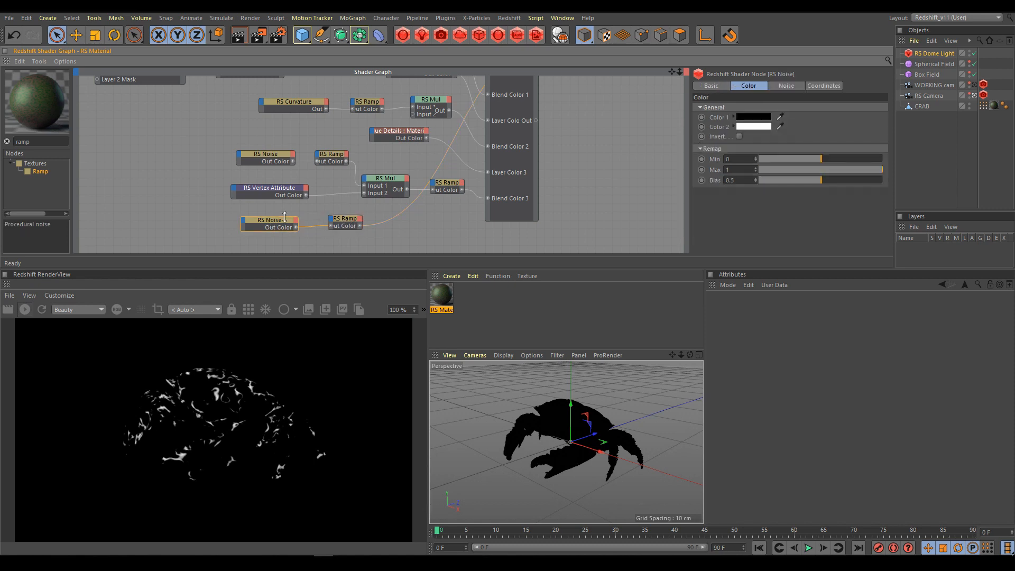
{"action": "left_click", "coordinate": [786, 87]}
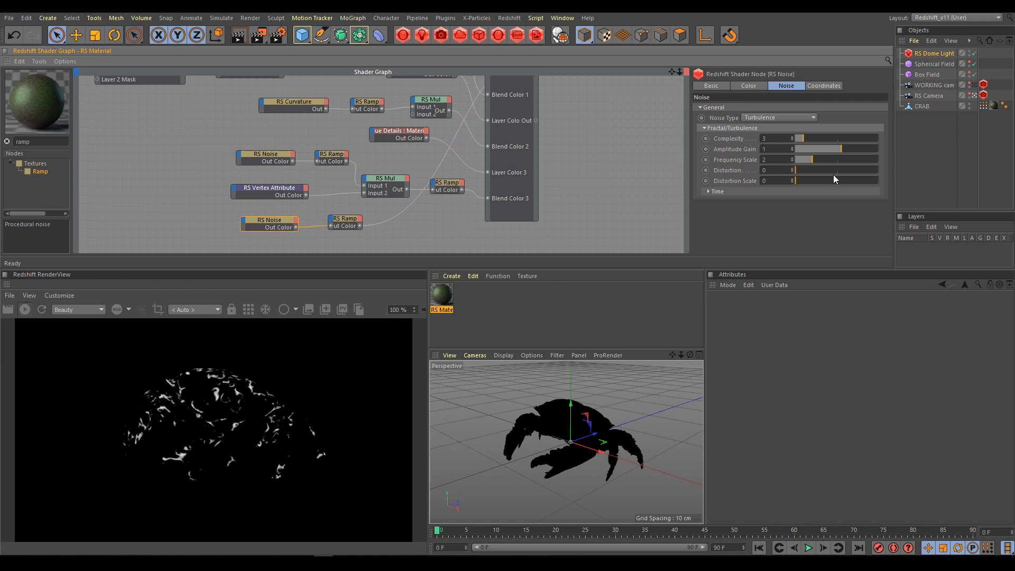
{"action": "mouse_move", "coordinate": [802, 170]}
{"action": "left_mouse_down"}
{"action": "mouse_move", "coordinate": [827, 174]}
{"action": "mouse_move", "coordinate": [801, 180]}
{"action": "mouse_move", "coordinate": [805, 169]}
{"action": "left_mouse_up"}
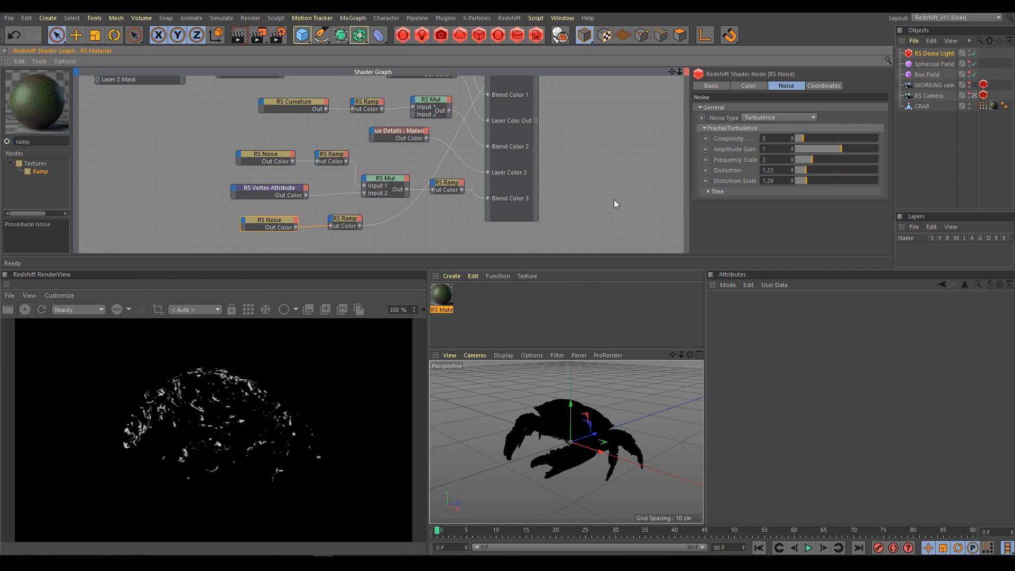
Move the newest Noise and Ramp pair down and place a copy of the Blue Details material above it
{"action": "left_click_drag", "start_coordinate": [211, 210], "coordinate": [394, 251]}
{"action": "left_click_drag", "start_coordinate": [347, 224], "coordinate": [370, 250]}
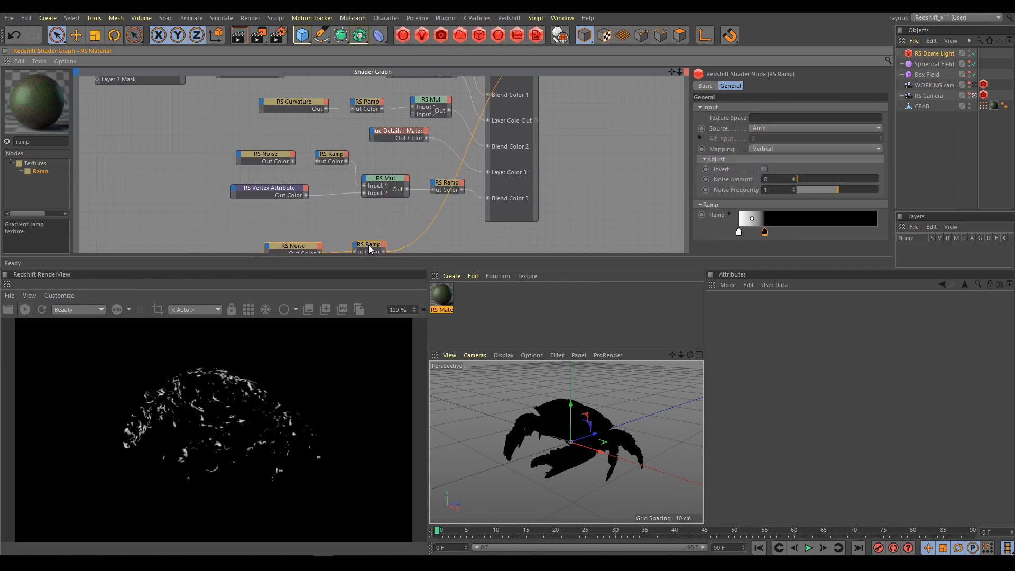
{"action": "left_click", "coordinate": [402, 133]}
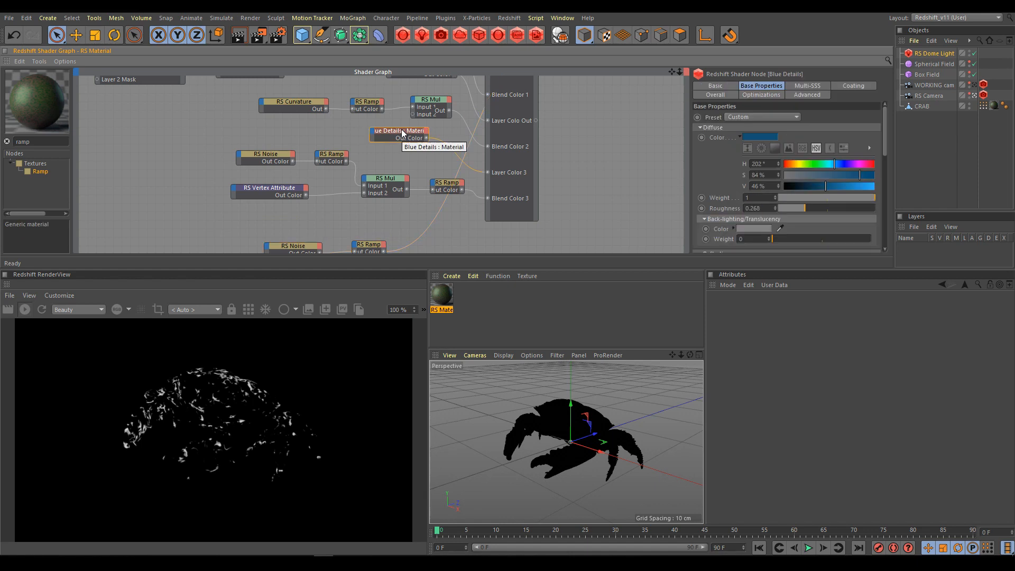
{"action": "left_click_drag", "start_coordinate": [402, 133], "coordinate": [407, 139], "text": "ctrl"}
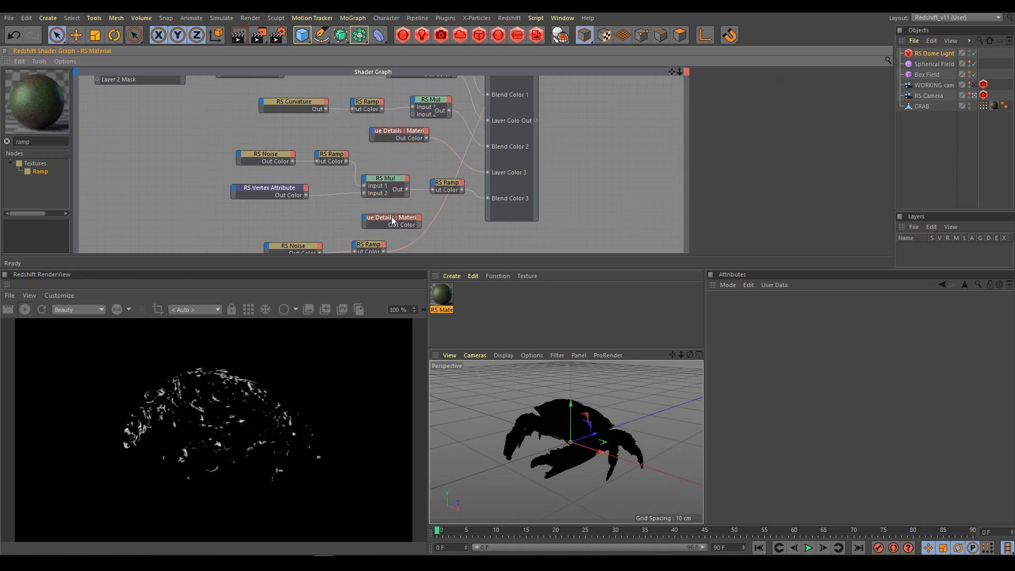
Rename the copied material RED Details and set its title color to pure red, hue 0° with 100% saturation and value
{"action": "left_click", "coordinate": [393, 220]}
{"action": "left_click", "coordinate": [719, 87]}
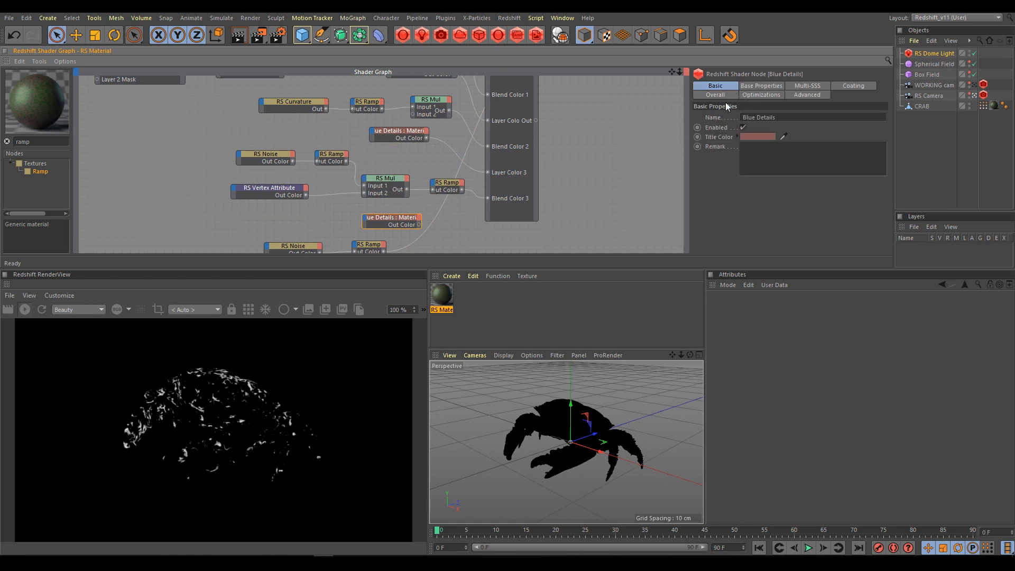
{"action": "left_click_drag", "start_coordinate": [756, 120], "coordinate": [732, 118]}
{"action": "type", "text": "RED"}
{"action": "left_click", "coordinate": [747, 139]}
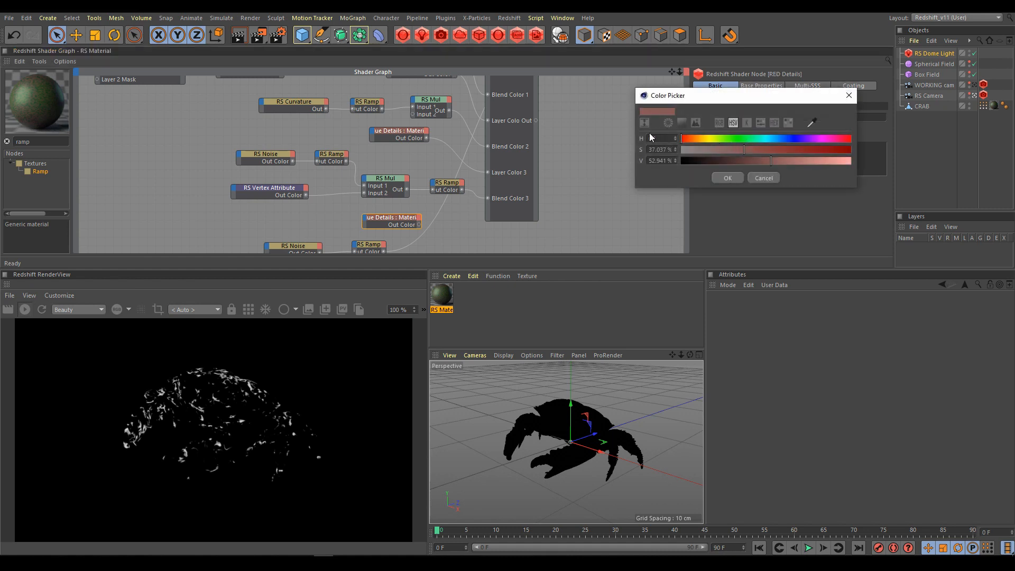
{"action": "left_click_drag", "start_coordinate": [785, 151], "coordinate": [864, 163]}
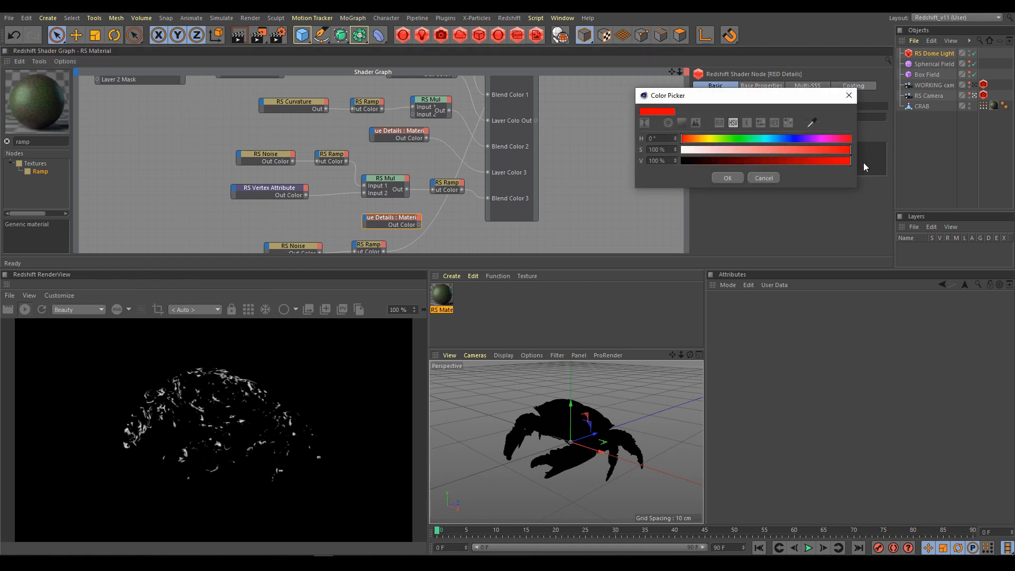
{"action": "left_click", "coordinate": [727, 178]}
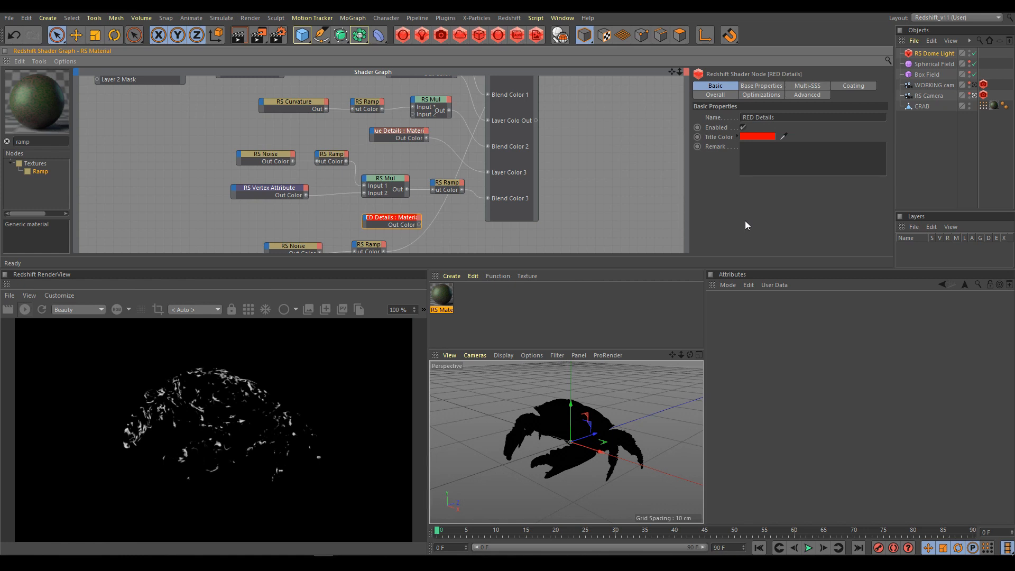
Set the Blue Details node's title color to bright blue, hue 239° with 100% saturation and value
{"action": "left_click", "coordinate": [401, 132]}
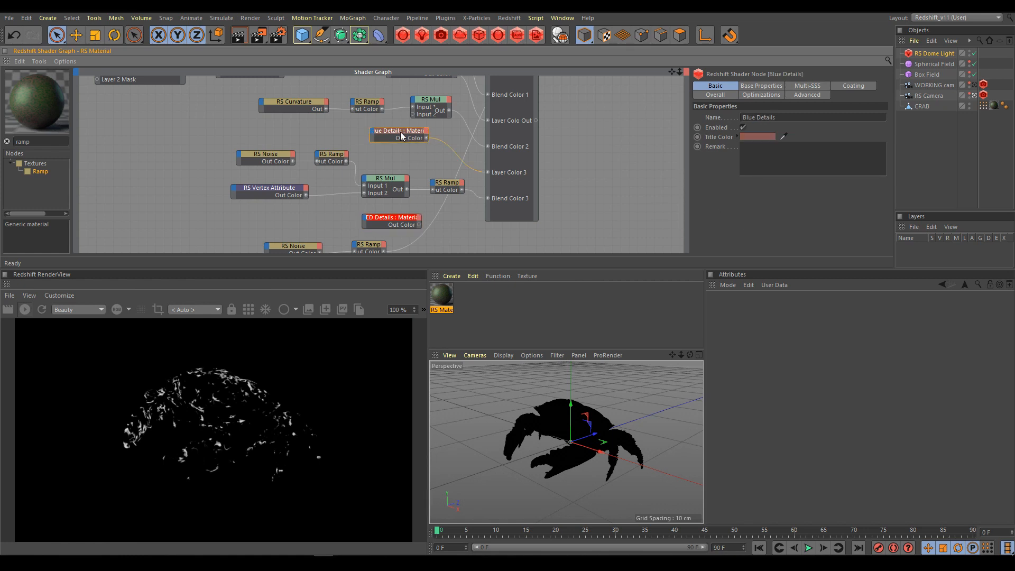
{"action": "left_click", "coordinate": [758, 137]}
{"action": "left_click", "coordinate": [813, 135]}
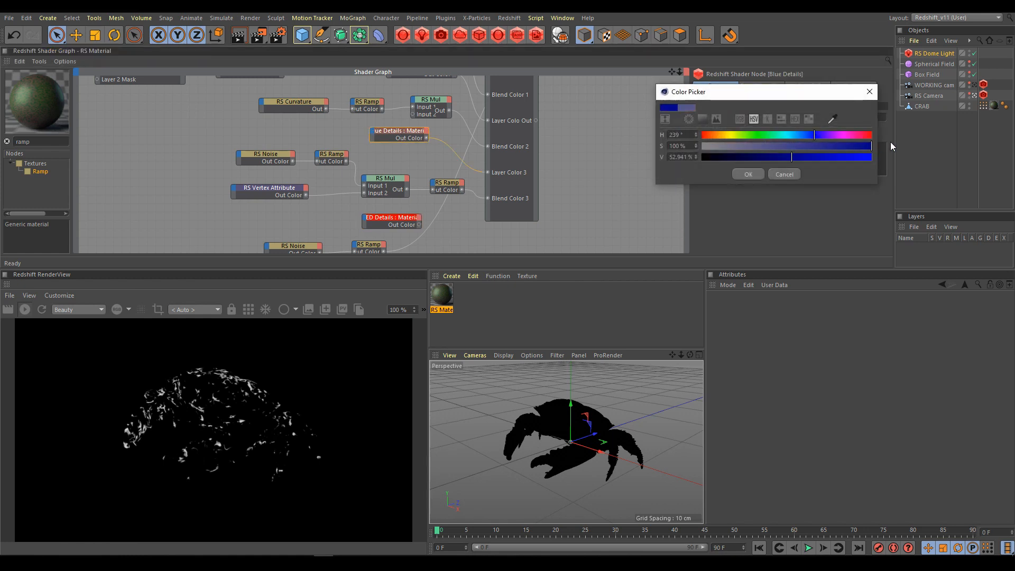
{"action": "left_click_drag", "start_coordinate": [841, 158], "coordinate": [910, 160]}
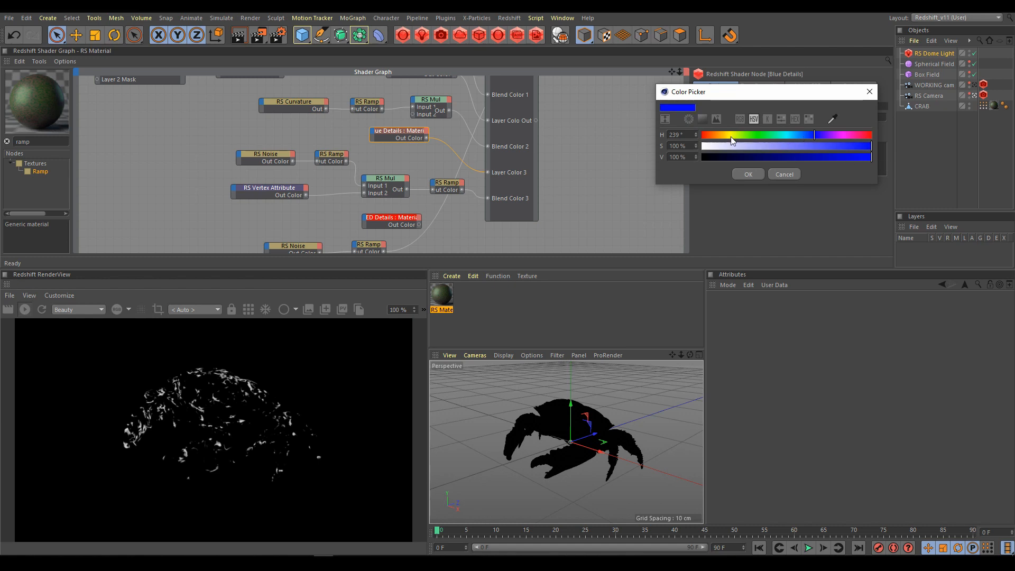
{"action": "left_click", "coordinate": [744, 175]}
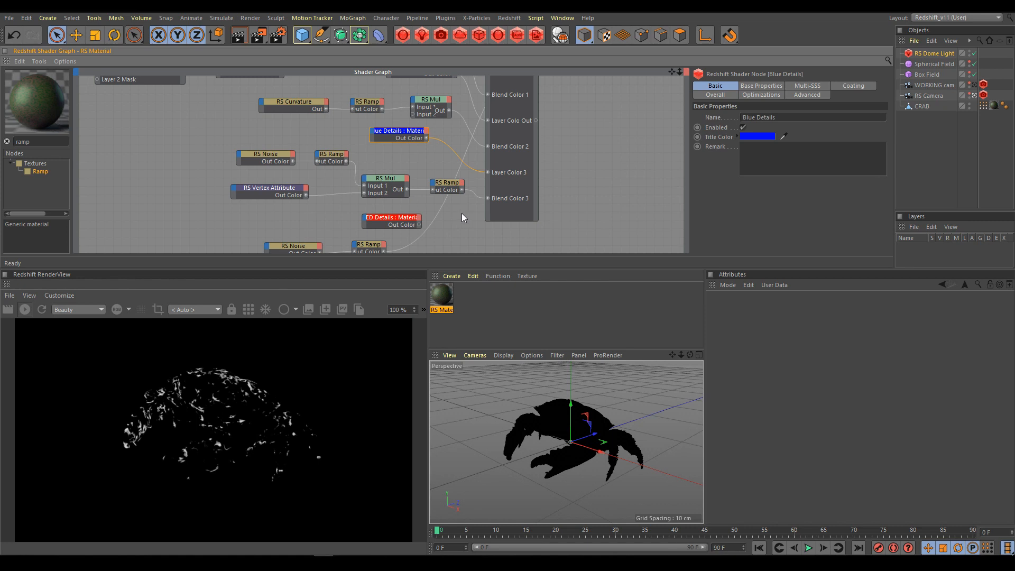
Connect the RED Details material's output color to the Material Blender's Layer Color 4
{"action": "scroll", "coordinate": [458, 213], "scroll_direction": "down", "scroll_amount": 4}
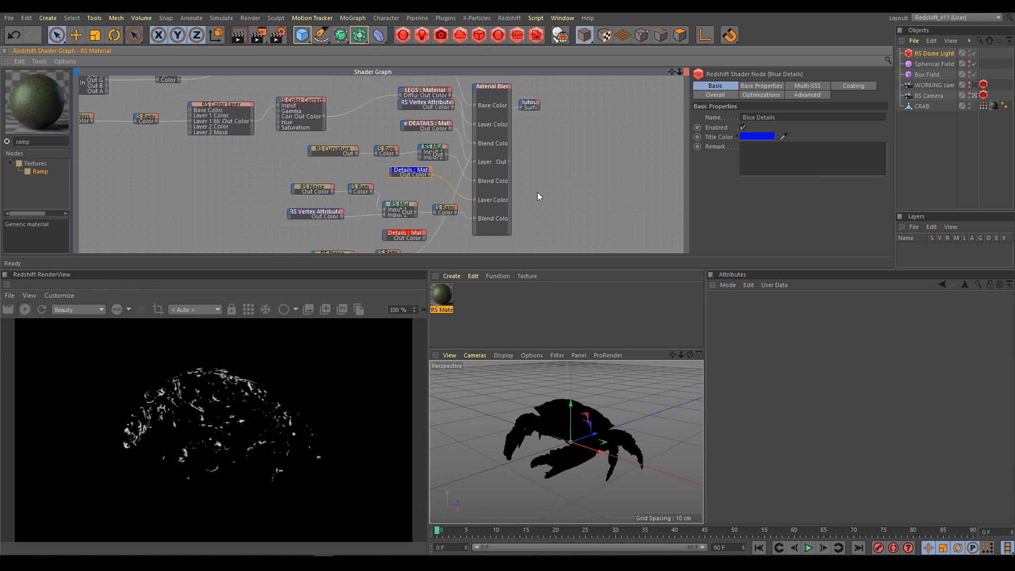
{"action": "left_click_drag", "start_coordinate": [424, 238], "coordinate": [477, 90]}
{"action": "mouse_move", "coordinate": [489, 131]}
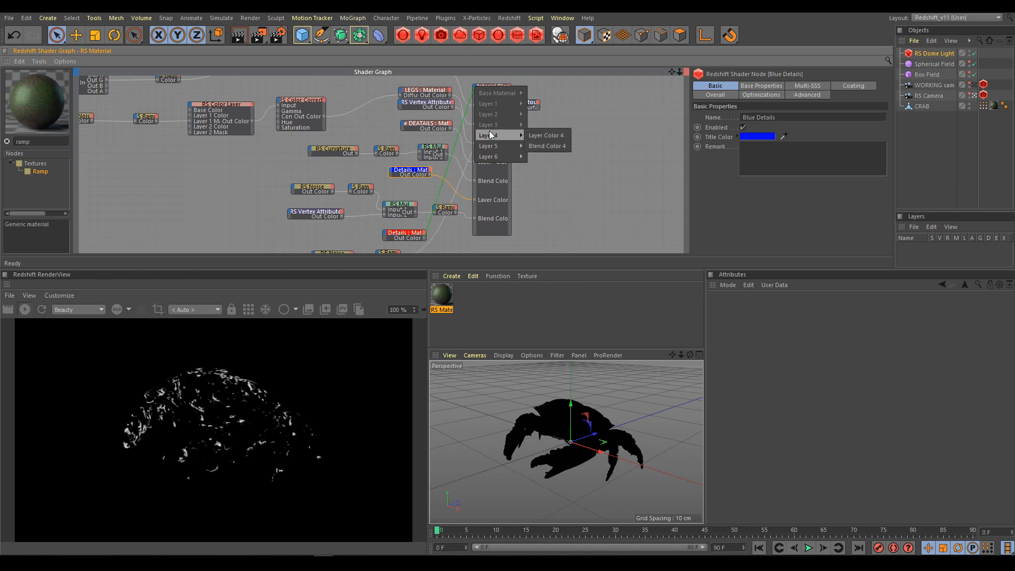
{"action": "left_click", "coordinate": [546, 135]}
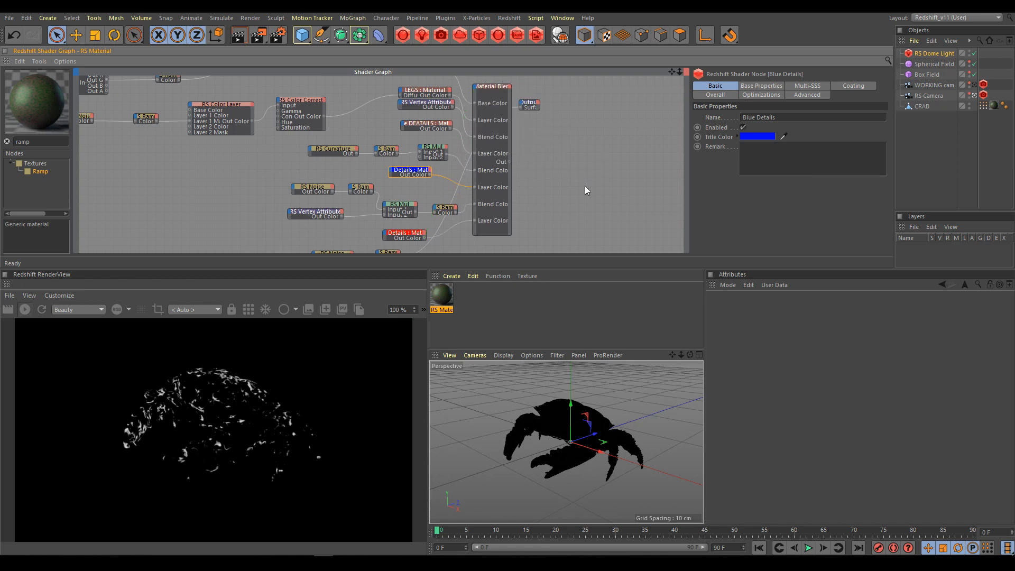
Connect the newest noise's Ramp output to the Material Blender's Blend Color 4
{"action": "mouse_move", "coordinate": [571, 194]}
{"action": "middle_mouse_down", "text": "alt"}
{"action": "mouse_move", "coordinate": [571, 179]}
{"action": "mouse_move", "coordinate": [568, 197]}
{"action": "middle_mouse_up", "text": "alt"}
{"action": "scroll", "coordinate": [539, 179], "scroll_direction": "down", "scroll_amount": 1}
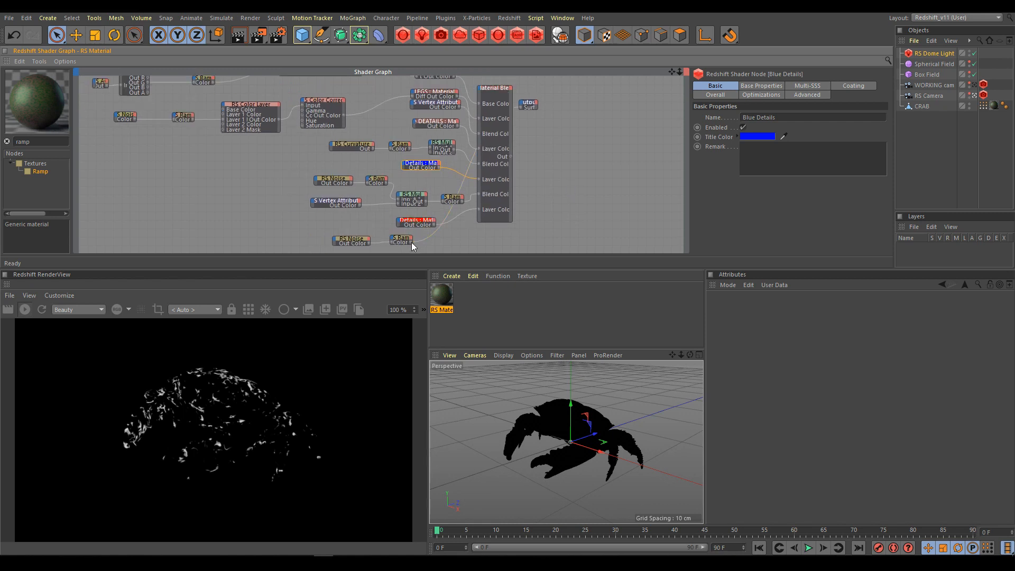
{"action": "left_click_drag", "start_coordinate": [412, 241], "coordinate": [479, 88]}
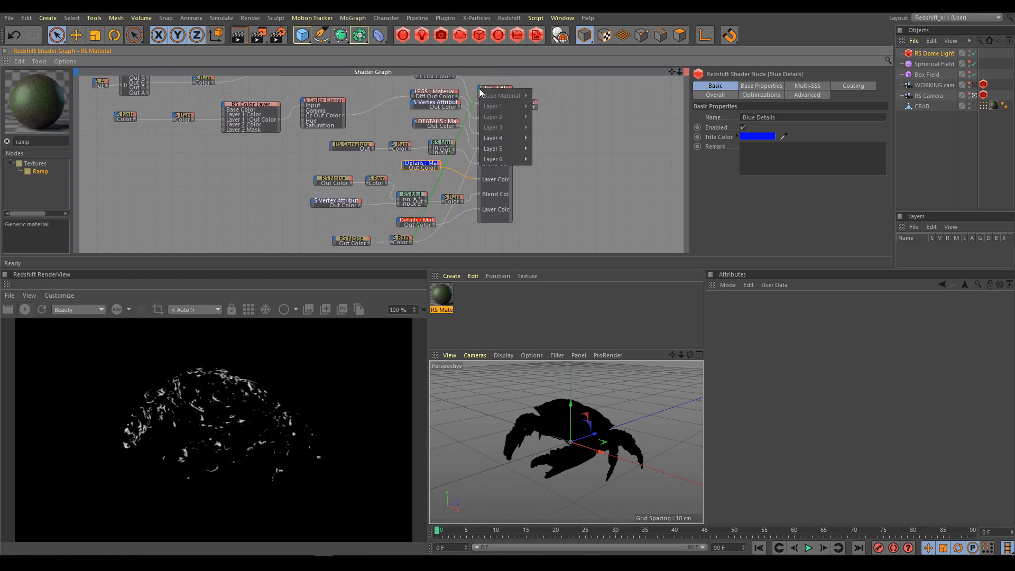
{"action": "mouse_move", "coordinate": [502, 138]}
{"action": "left_click", "coordinate": [553, 147]}
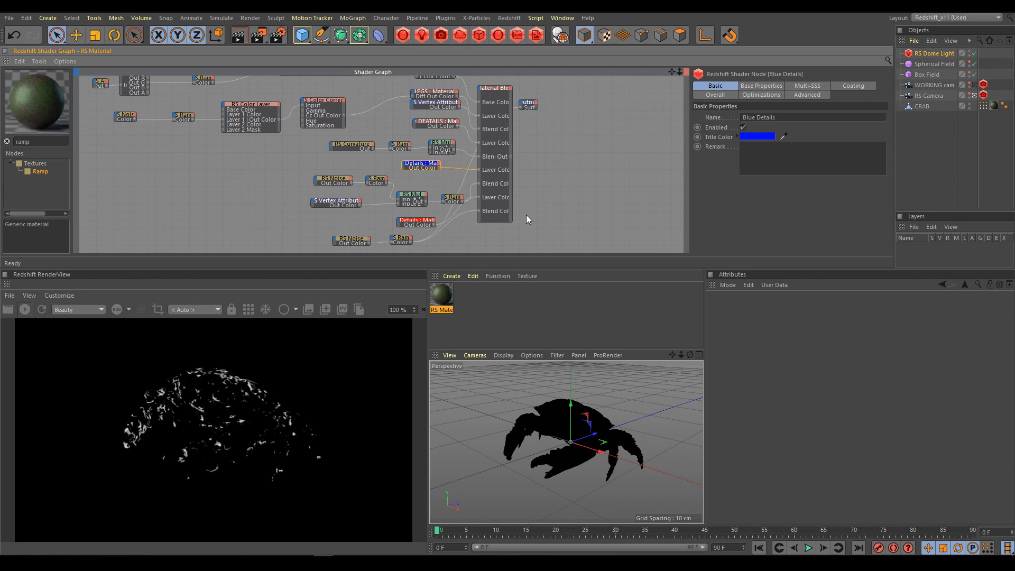
Stretch the Material Blender node taller at both ends to space out its input ports
{"action": "left_click_drag", "start_coordinate": [494, 222], "coordinate": [496, 247]}
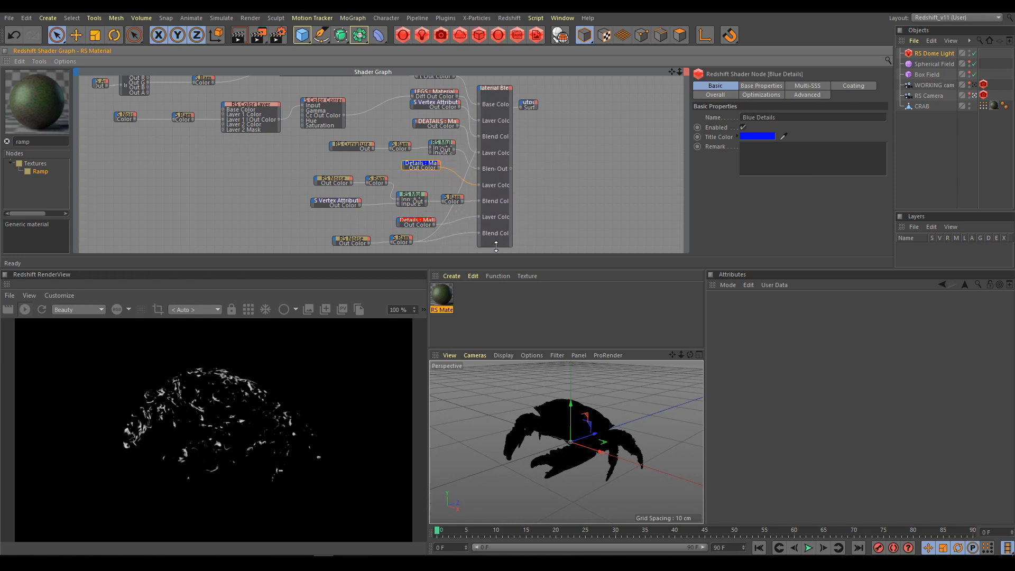
{"action": "left_click", "coordinate": [496, 246]}
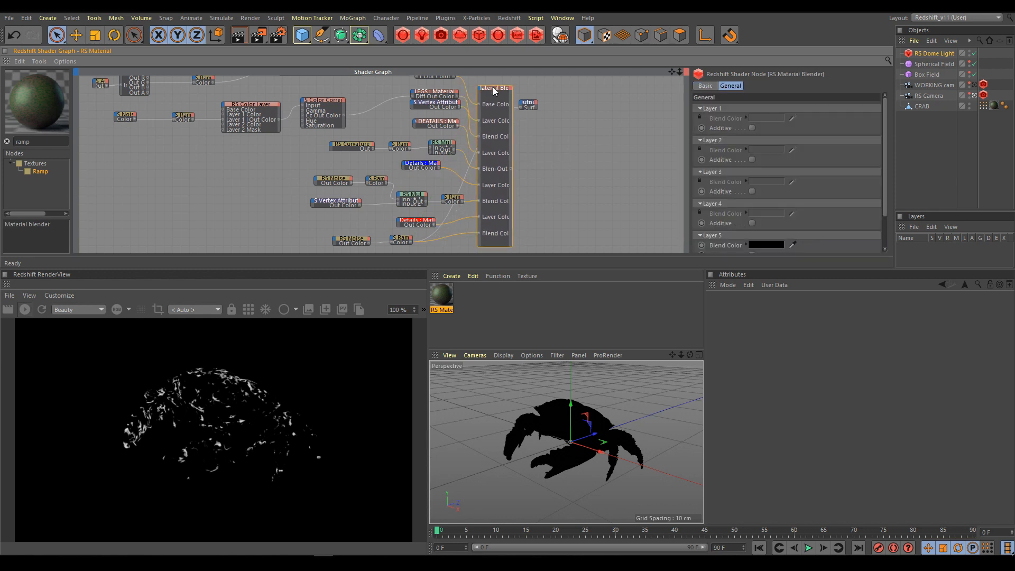
{"action": "left_click_drag", "start_coordinate": [494, 85], "coordinate": [494, 65]}
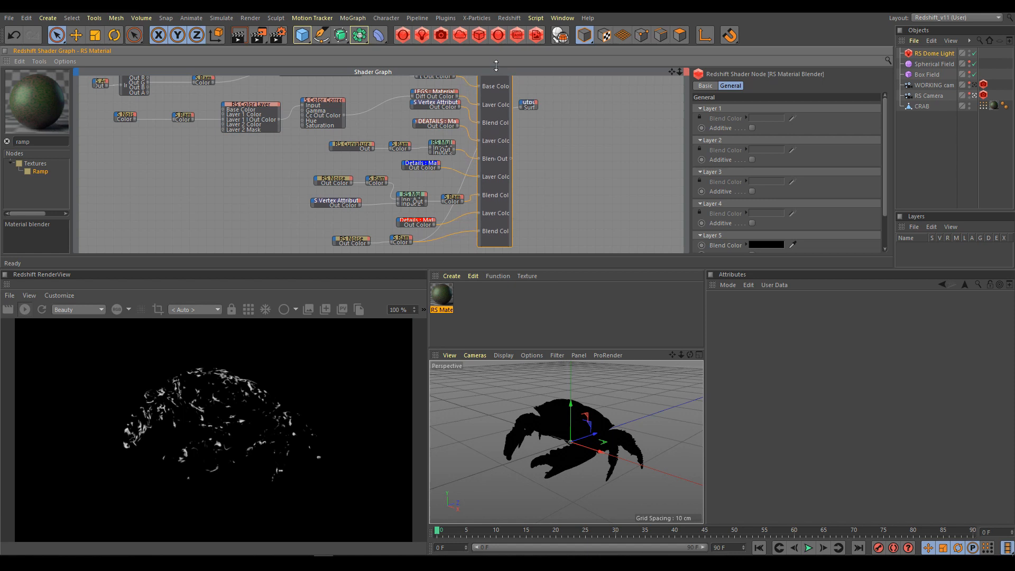
{"action": "scroll", "coordinate": [481, 232], "scroll_direction": "up", "scroll_amount": 5}
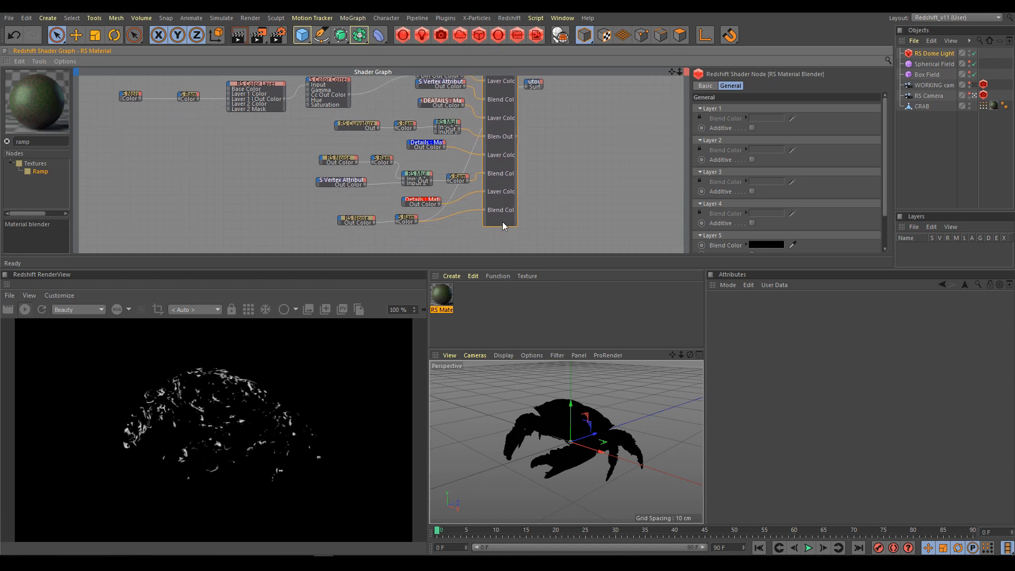
Move the black knot of the Ramp feeding Blend Color 4 to about the middle of its gradient
{"action": "middle_click_drag", "start_coordinate": [464, 232], "coordinate": [462, 242], "text": "alt"}
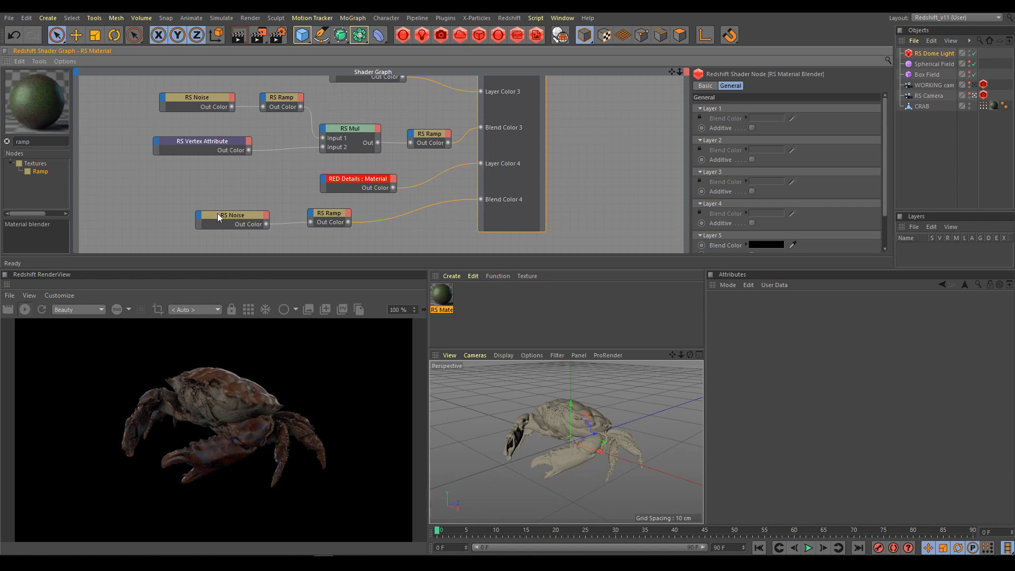
{"action": "left_click", "coordinate": [339, 214]}
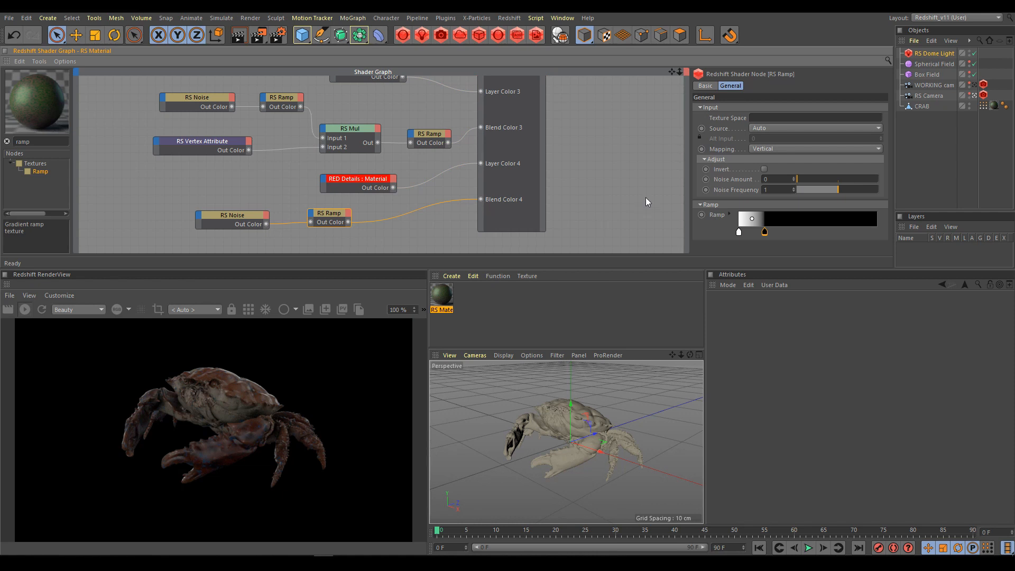
{"action": "left_click_drag", "start_coordinate": [764, 231], "coordinate": [897, 237]}
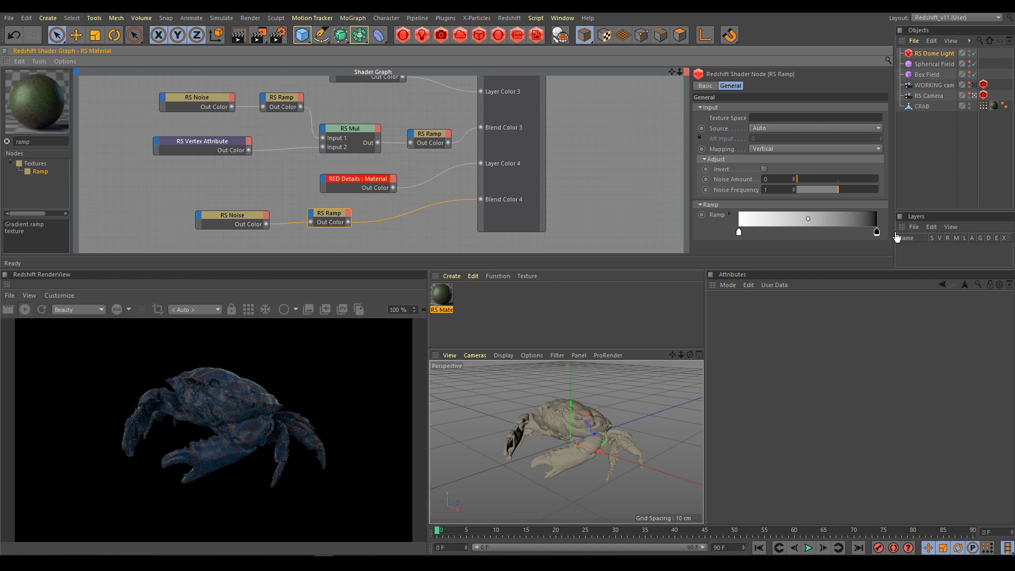
{"action": "left_click_drag", "start_coordinate": [897, 237], "coordinate": [803, 239]}
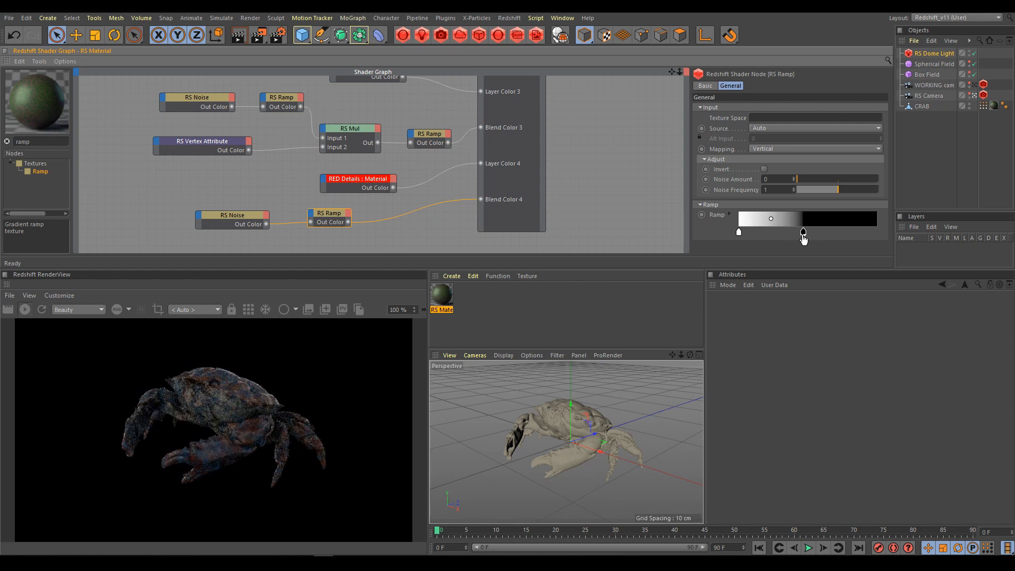
Set the RED Details diffuse hue to 0° and tighten the Blend Color 4 Ramp's black knot to about a quarter
{"action": "left_click", "coordinate": [358, 180]}
{"action": "left_click", "coordinate": [759, 88]}
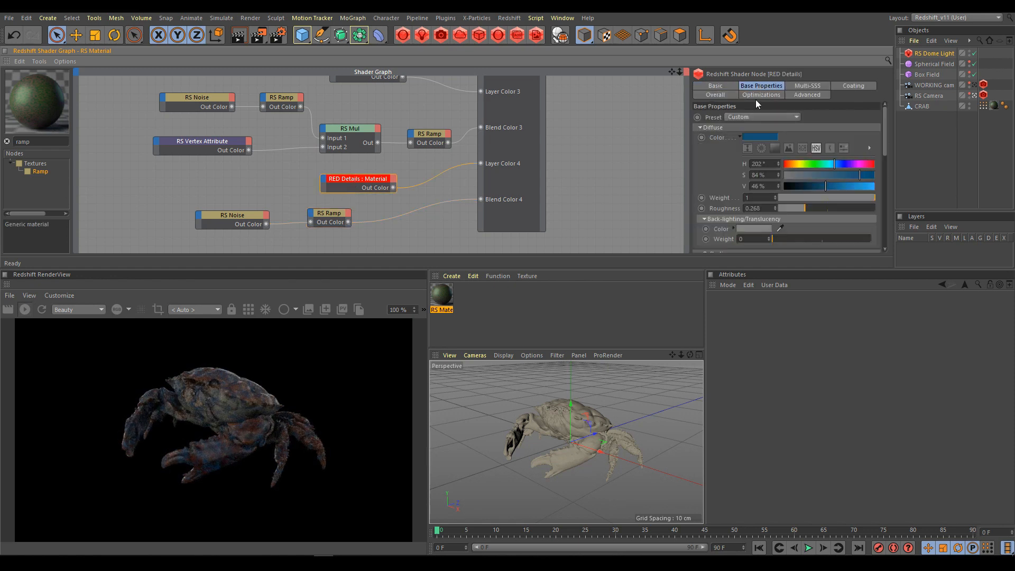
{"action": "left_click_drag", "start_coordinate": [847, 164], "coordinate": [755, 161]}
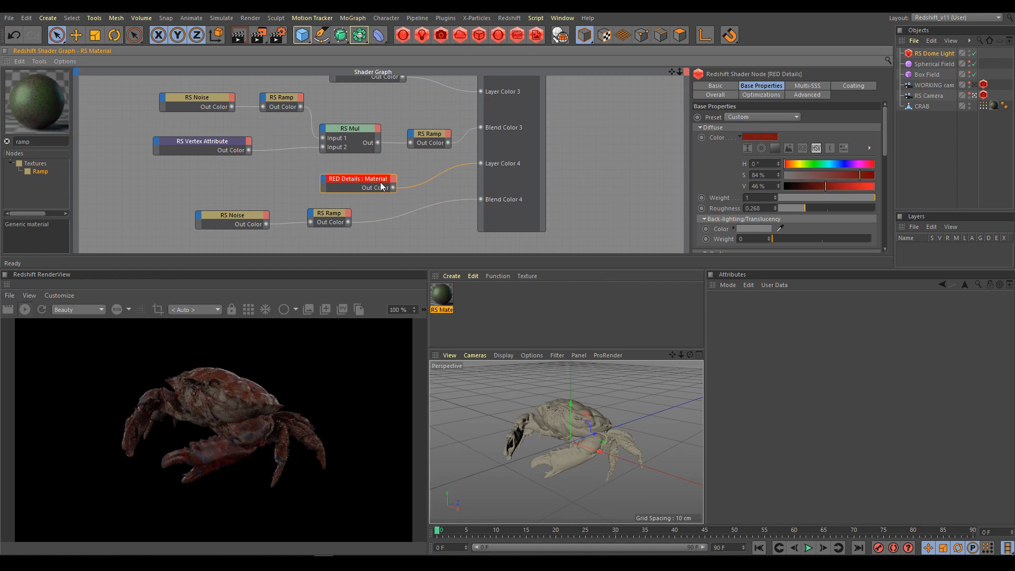
{"action": "left_click", "coordinate": [337, 212]}
{"action": "left_click_drag", "start_coordinate": [803, 233], "coordinate": [771, 233]}
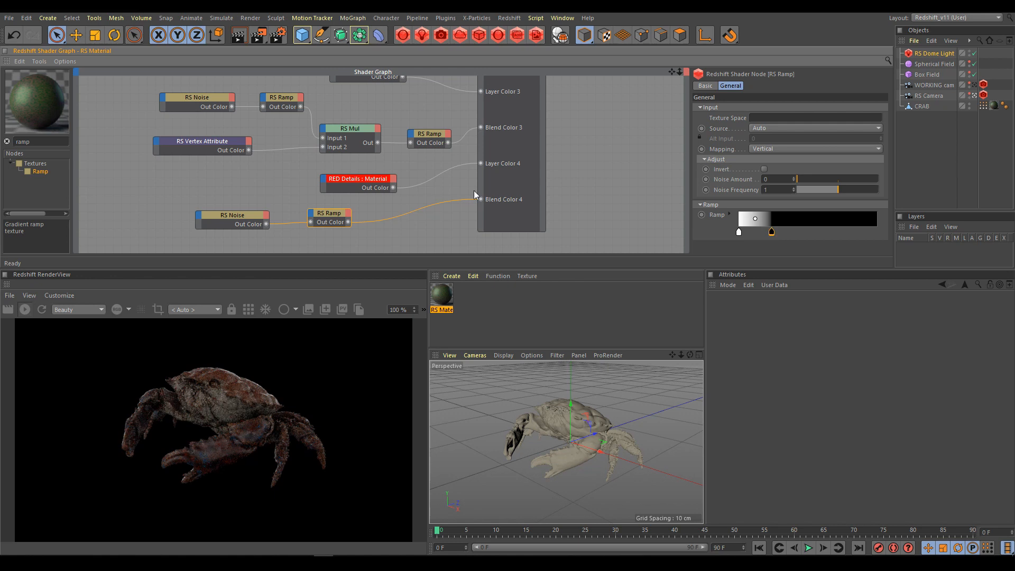
Make the RED Details diffuse color white and fine-tune the Blend Color 4 Ramp's black knot to slightly over a quarter
{"action": "left_click", "coordinate": [374, 183]}
{"action": "left_click_drag", "start_coordinate": [845, 188], "coordinate": [647, 187]}
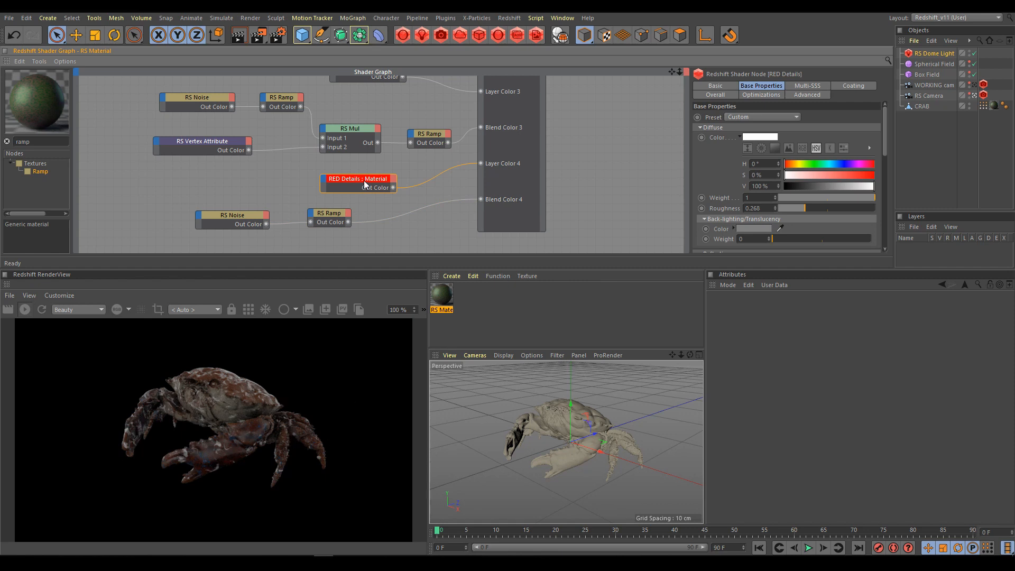
{"action": "left_click", "coordinate": [326, 213]}
{"action": "mouse_move", "coordinate": [770, 233]}
{"action": "left_mouse_down"}
{"action": "mouse_move", "coordinate": [811, 232]}
{"action": "mouse_move", "coordinate": [770, 233]}
{"action": "left_mouse_up"}
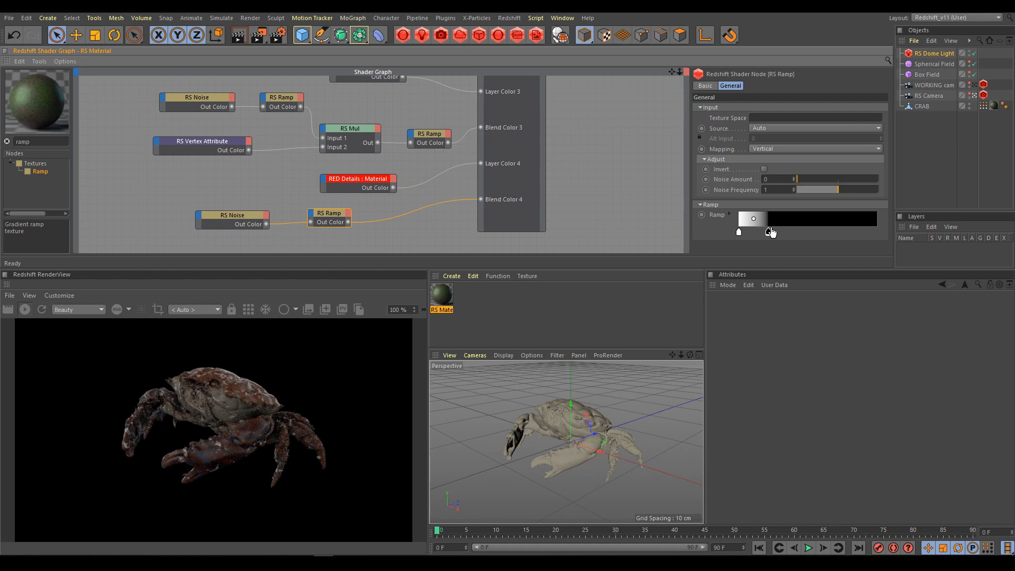
{"action": "left_click_drag", "start_coordinate": [771, 233], "coordinate": [776, 232]}
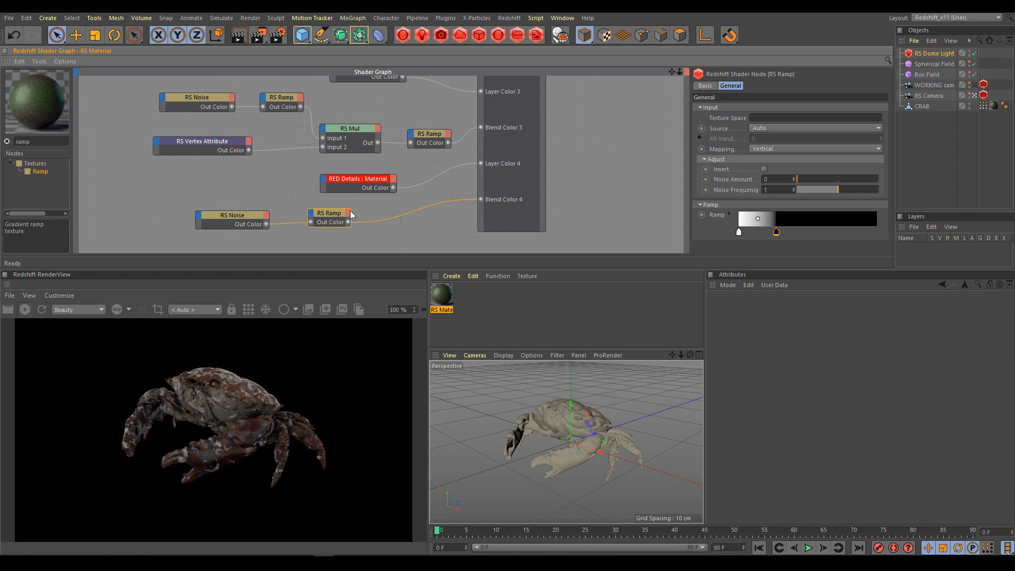
Set the overall coordinate scale of the noise driving Blend Color 4 to 1.42
{"action": "left_click", "coordinate": [230, 216]}
{"action": "left_click", "coordinate": [827, 86]}
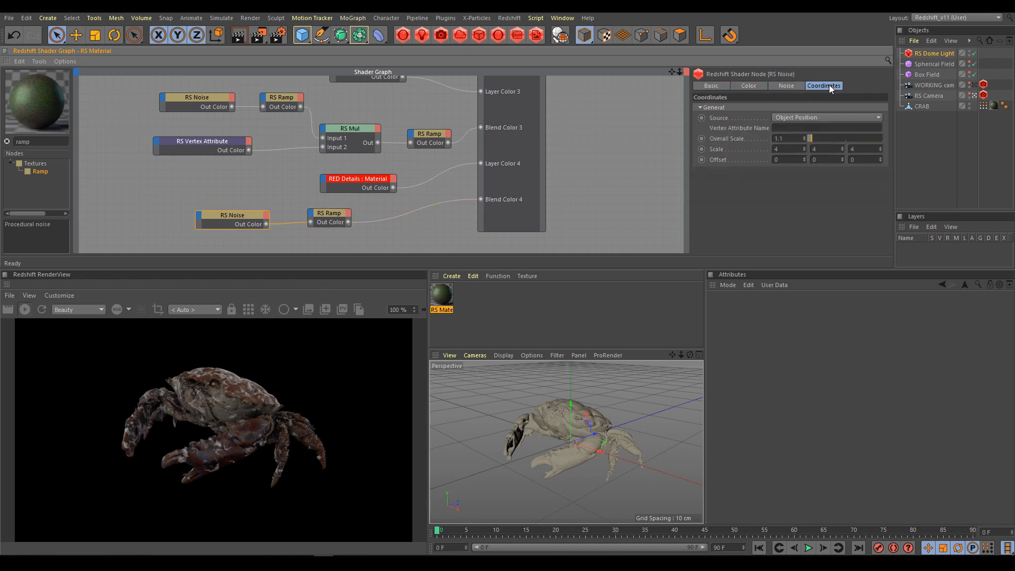
{"action": "left_click_drag", "start_coordinate": [804, 138], "coordinate": [808, 131]}
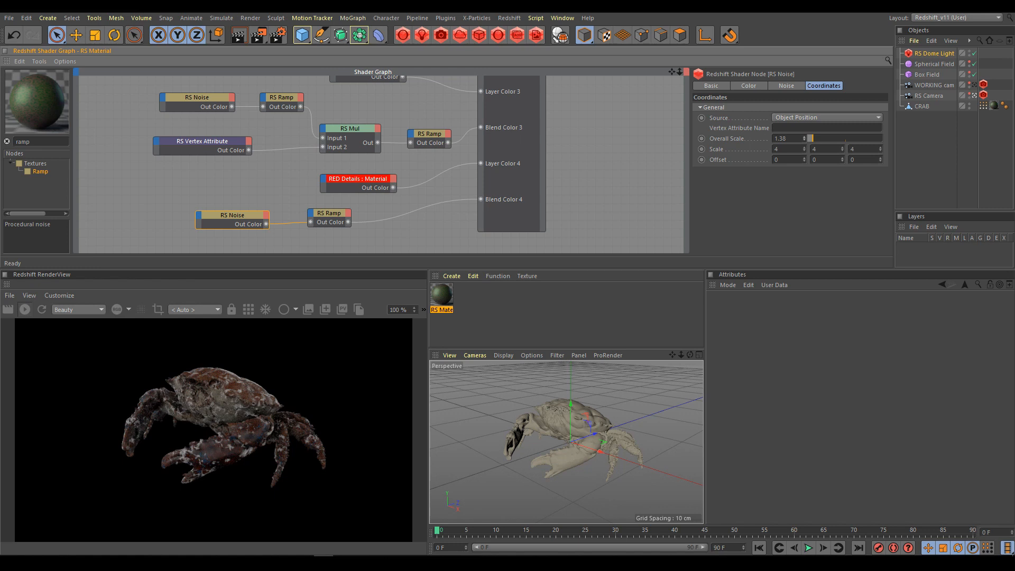
{"action": "left_click_drag", "start_coordinate": [808, 132], "coordinate": [809, 129]}
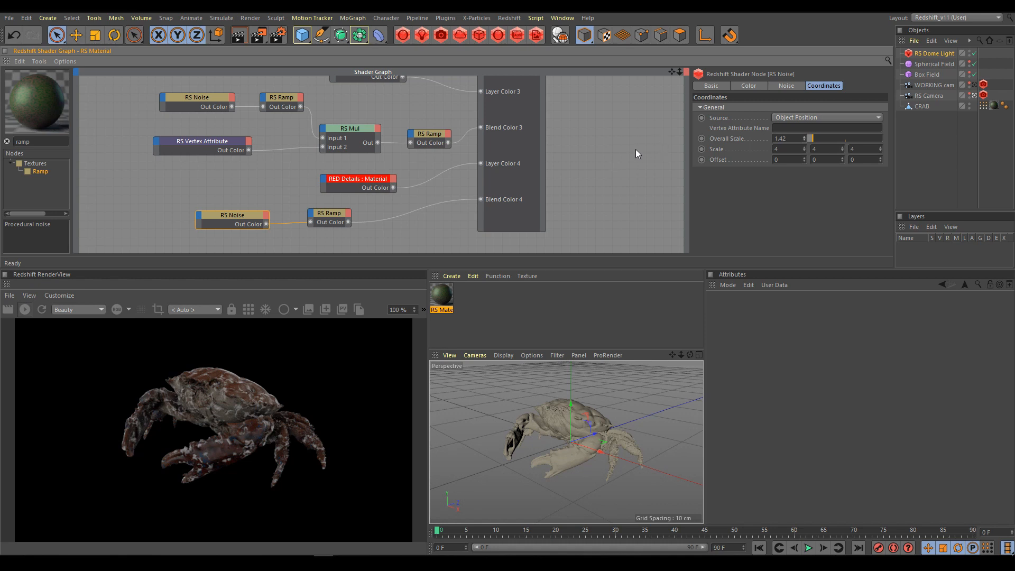
Set the RED Details diffuse color to dark orange with hue 27°, saturation 100% and value 54%
{"action": "left_click", "coordinate": [364, 180]}
{"action": "mouse_move", "coordinate": [822, 180]}
{"action": "left_mouse_down"}
{"action": "mouse_move", "coordinate": [876, 176]}
{"action": "mouse_move", "coordinate": [791, 188]}
{"action": "mouse_move", "coordinate": [839, 190]}
{"action": "mouse_move", "coordinate": [822, 195]}
{"action": "left_mouse_up"}
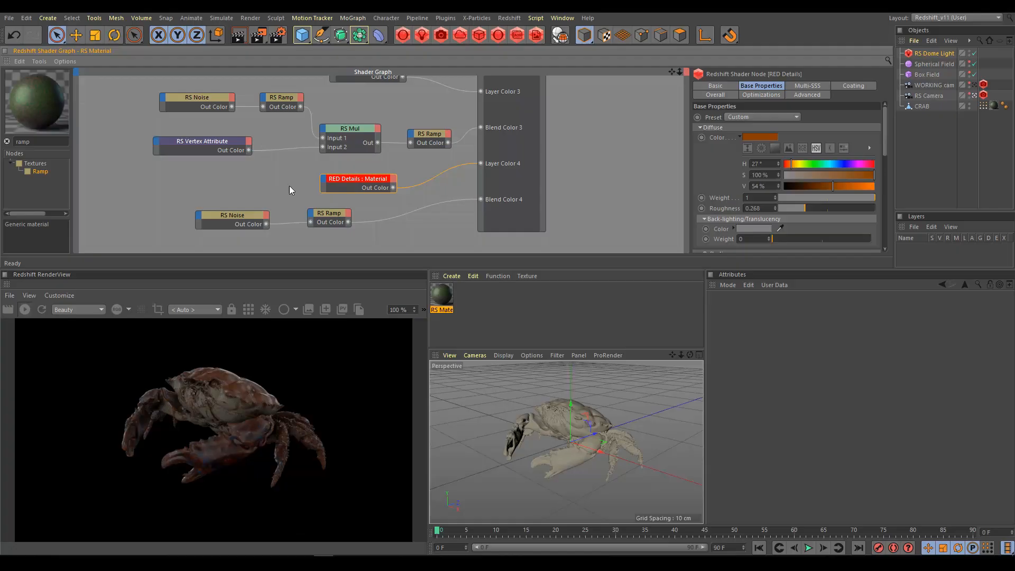
Shift the newest noise and its Ramp away from the Material Blender and add a Bump Map node beside RED Details
{"action": "left_click_drag", "start_coordinate": [155, 197], "coordinate": [367, 242]}
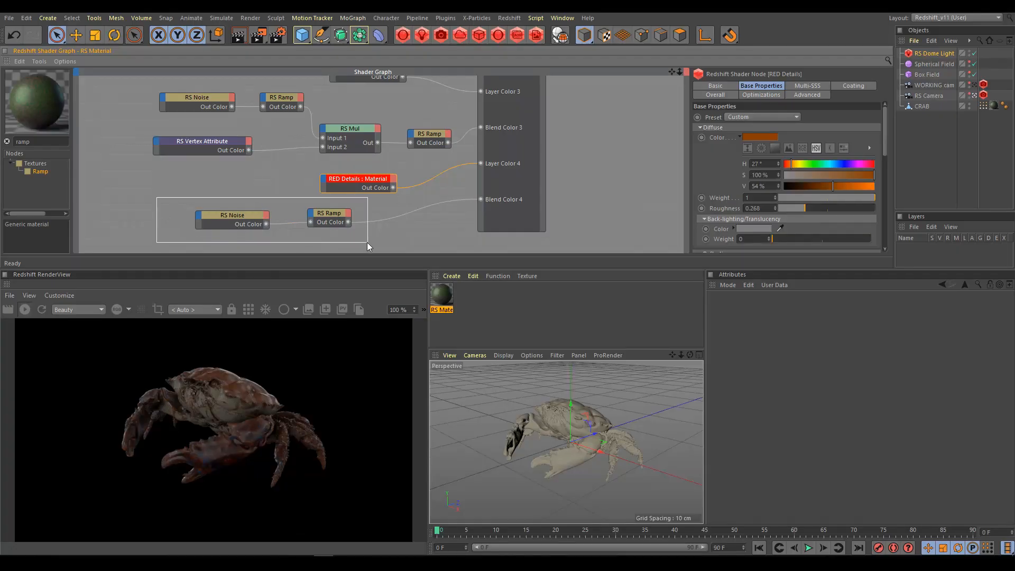
{"action": "left_click_drag", "start_coordinate": [329, 213], "coordinate": [263, 214]}
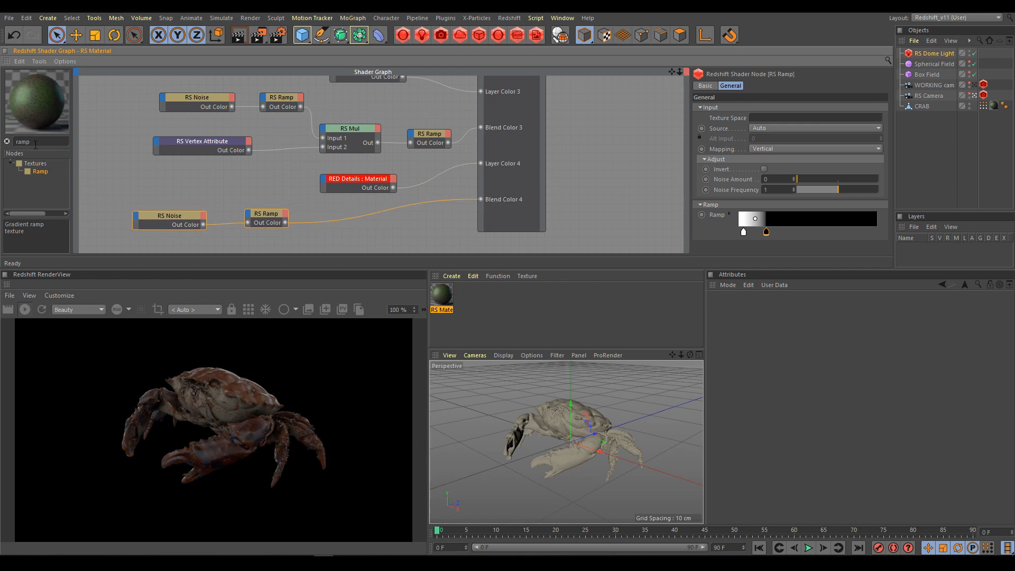
{"action": "left_click_drag", "start_coordinate": [36, 142], "coordinate": [1, 138]}
{"action": "type", "text": "bunn"}
{"action": "left_click", "coordinate": [4, 141]}
{"action": "type", "text": "bump"}
{"action": "left_click_drag", "start_coordinate": [53, 187], "coordinate": [250, 176]}
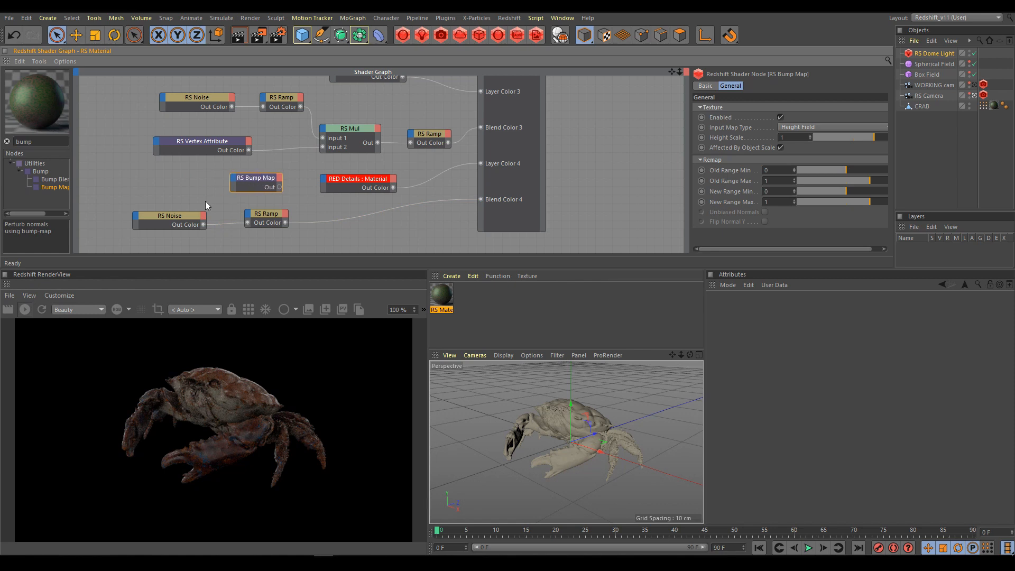
Space out the noise, Ramp, Bump Map and RED Details nodes to leave room for bump connections
{"action": "left_click_drag", "start_coordinate": [162, 220], "coordinate": [121, 219]}
{"action": "left_click_drag", "start_coordinate": [276, 220], "coordinate": [221, 214]}
{"action": "left_click_drag", "start_coordinate": [347, 183], "coordinate": [381, 176]}
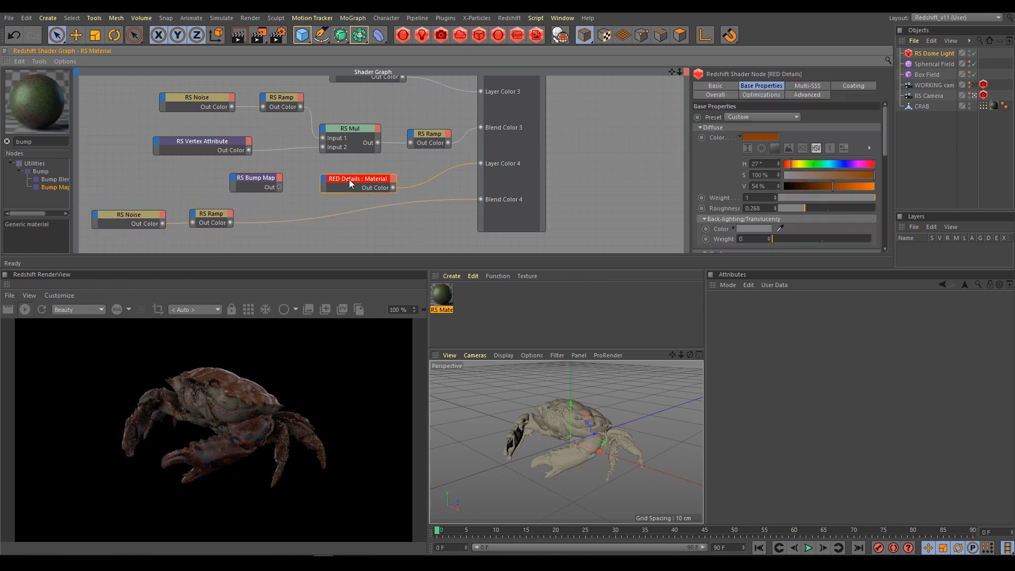
{"action": "left_click_drag", "start_coordinate": [261, 178], "coordinate": [290, 178]}
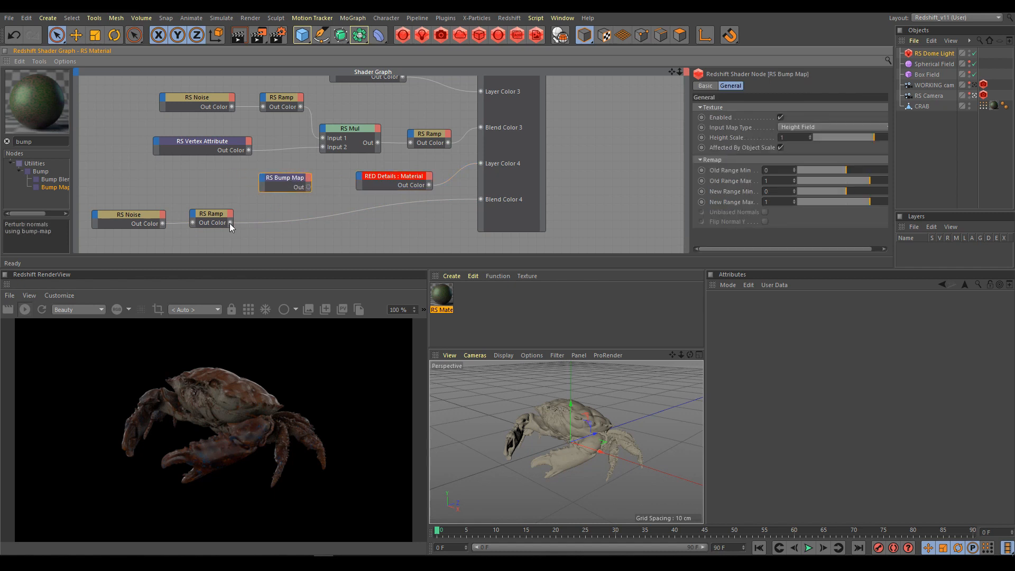
Connect the newest Ramp to the Bump Map's texture input and the Bump Map to the RED Details overall Bump Input
{"action": "left_click", "coordinate": [262, 178]}
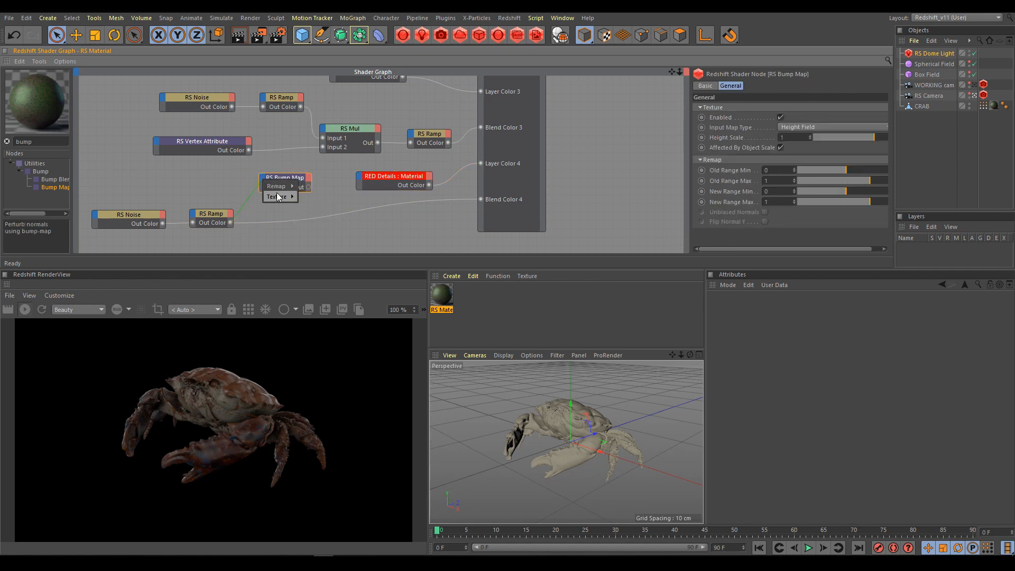
{"action": "left_click", "coordinate": [307, 197]}
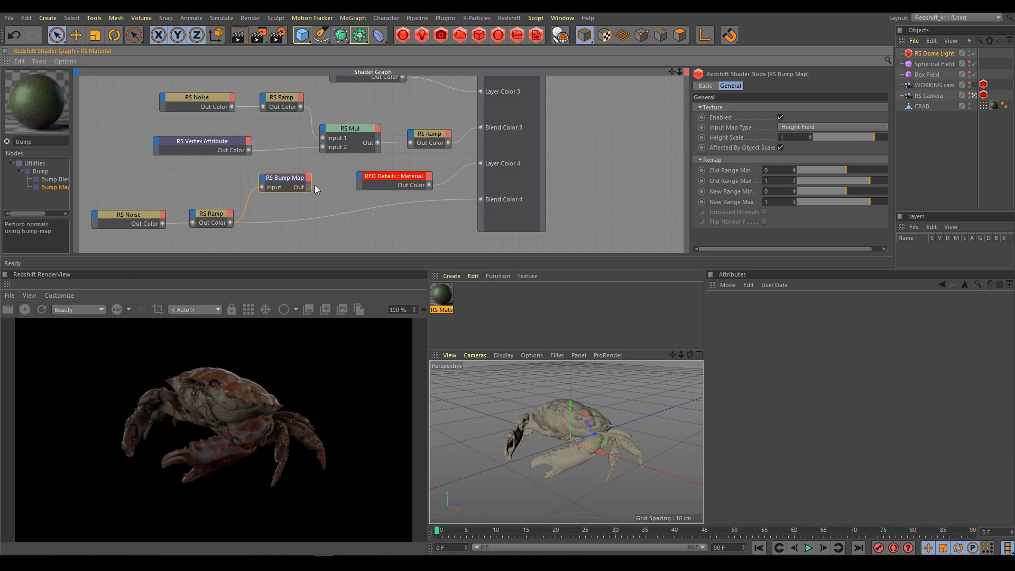
{"action": "left_click_drag", "start_coordinate": [360, 176], "coordinate": [360, 176]}
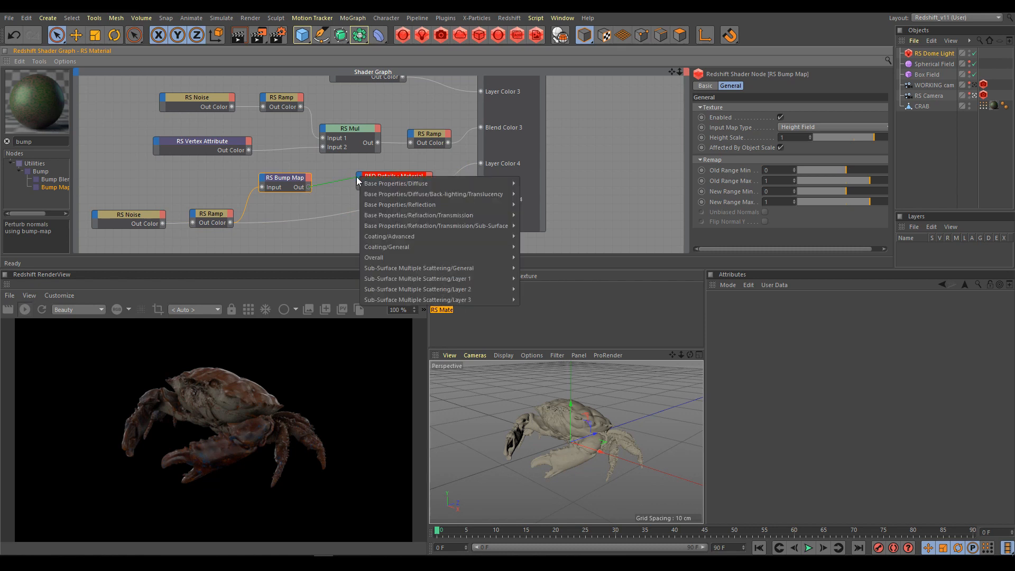
{"action": "mouse_move", "coordinate": [398, 258]}
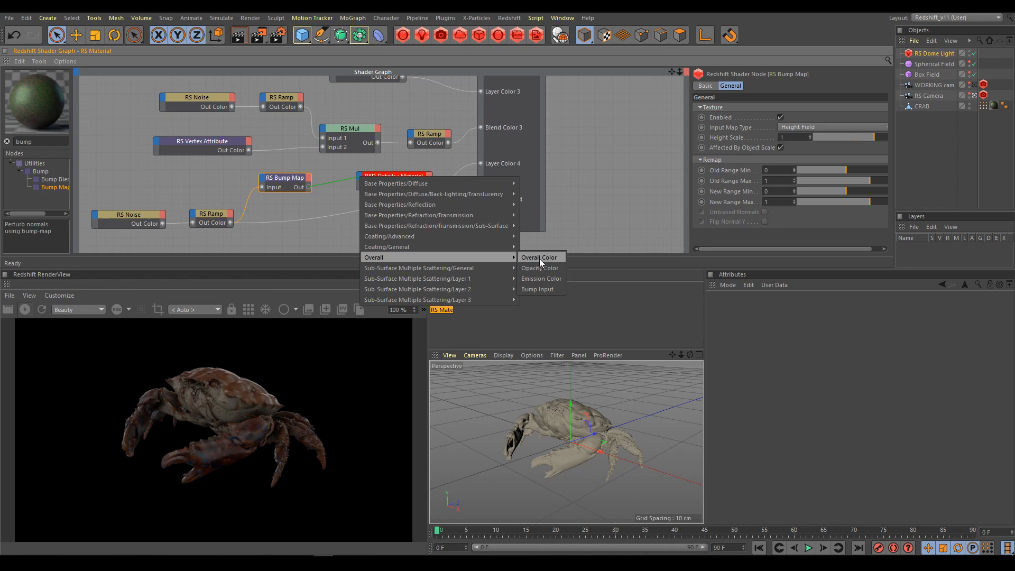
{"action": "left_click", "coordinate": [535, 288]}
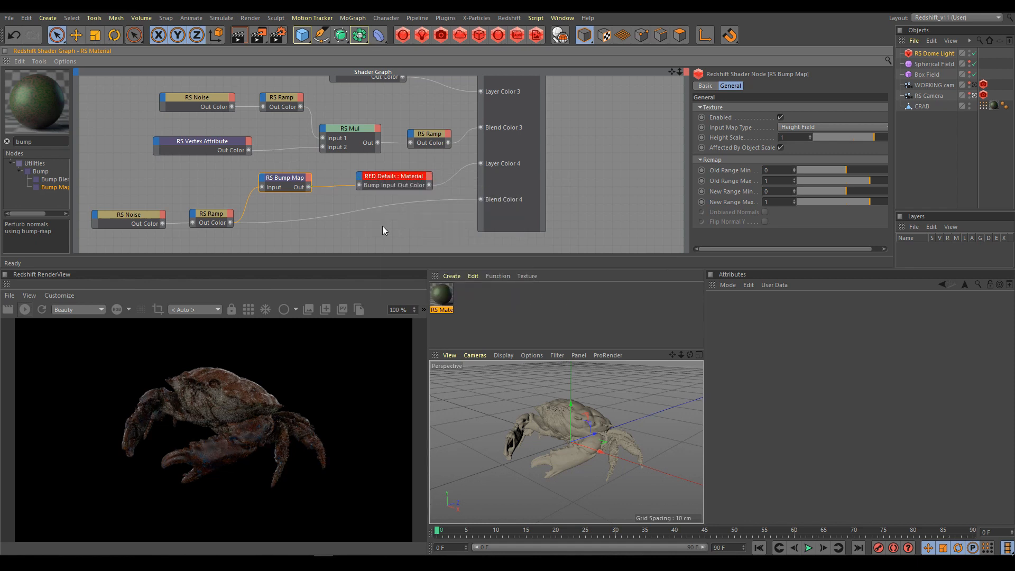
{"action": "left_click_drag", "start_coordinate": [290, 178], "coordinate": [306, 175]}
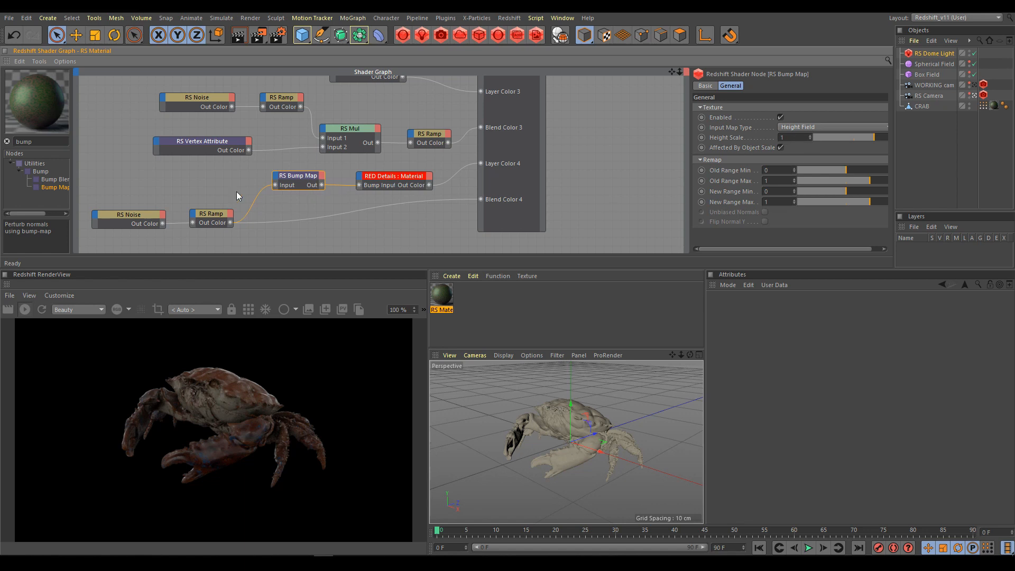
Readjust the black knot of the Ramp driving the bump and Blend Color 4 to about a quarter of its gradient
{"action": "left_click", "coordinate": [213, 217]}
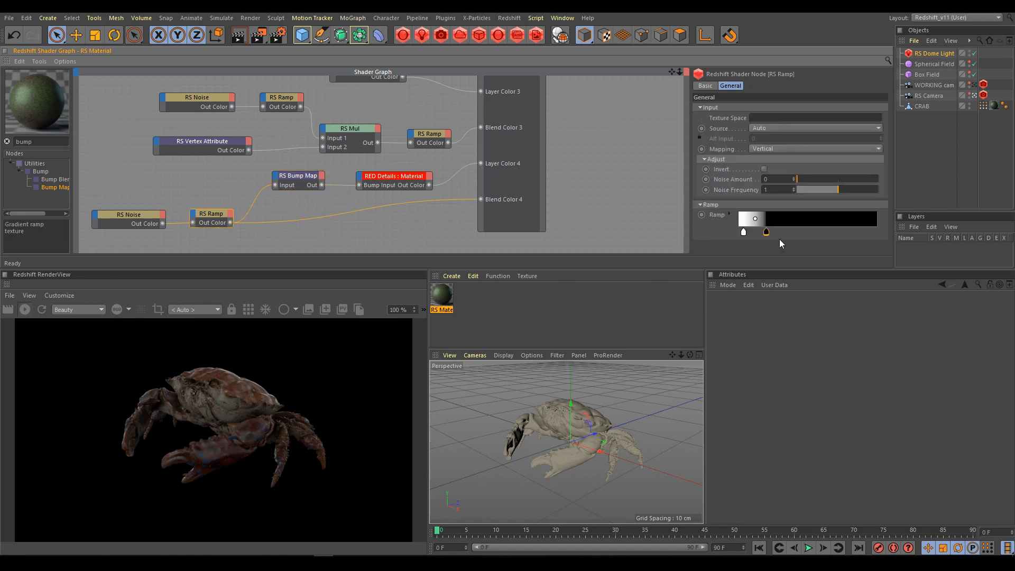
{"action": "left_click_drag", "start_coordinate": [766, 232], "coordinate": [778, 232]}
{"action": "left_click_drag", "start_coordinate": [777, 233], "coordinate": [770, 233]}
{"action": "mouse_move", "coordinate": [772, 239]}
Set the RED Details reflection weight to 0.903, reflection roughness to 0.125 and diffuse roughness to 0
{"action": "left_click", "coordinate": [404, 181]}
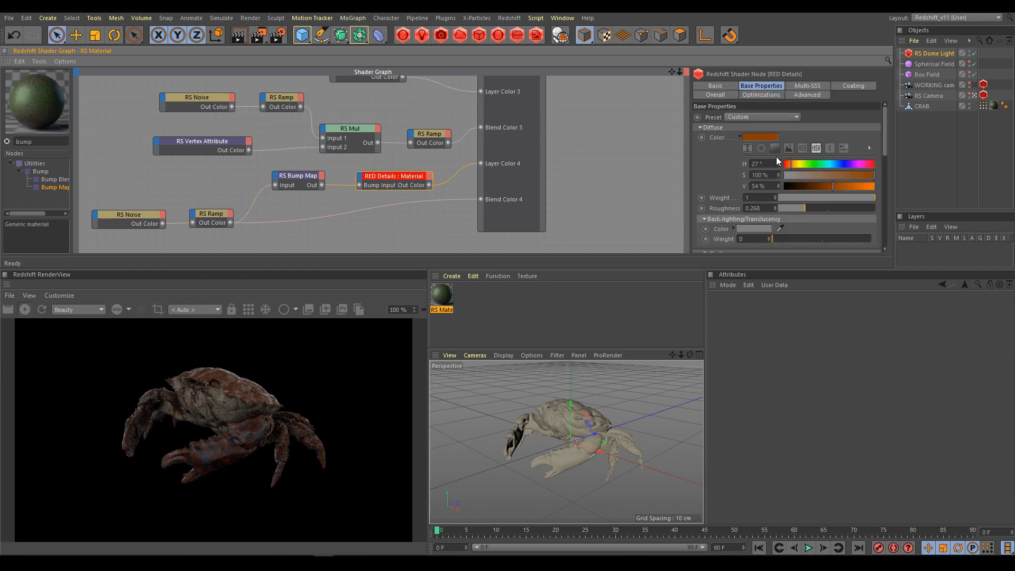
{"action": "left_click_drag", "start_coordinate": [881, 142], "coordinate": [881, 189]}
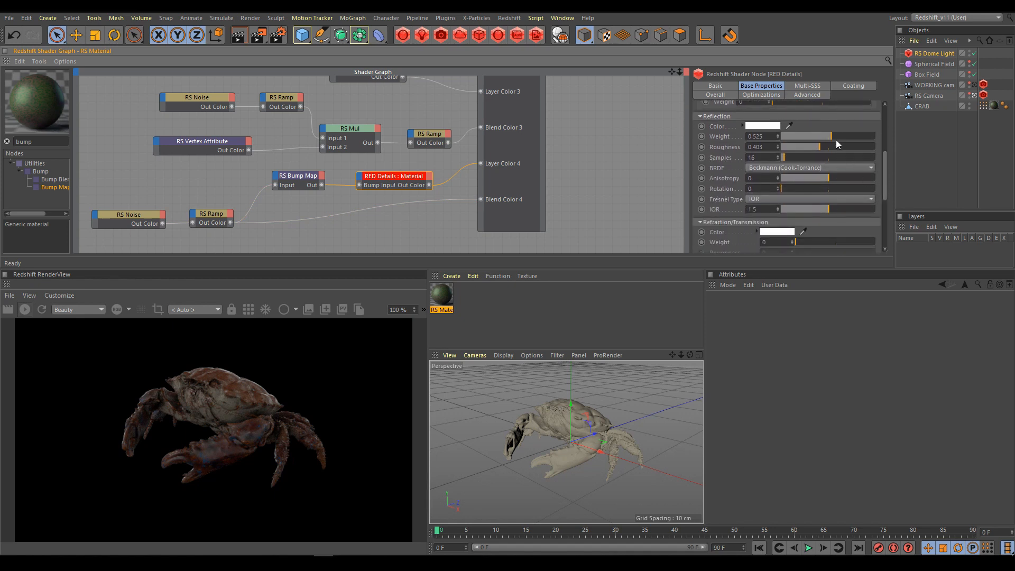
{"action": "left_click_drag", "start_coordinate": [819, 146], "coordinate": [793, 146]}
{"action": "left_click_drag", "start_coordinate": [885, 169], "coordinate": [885, 141]}
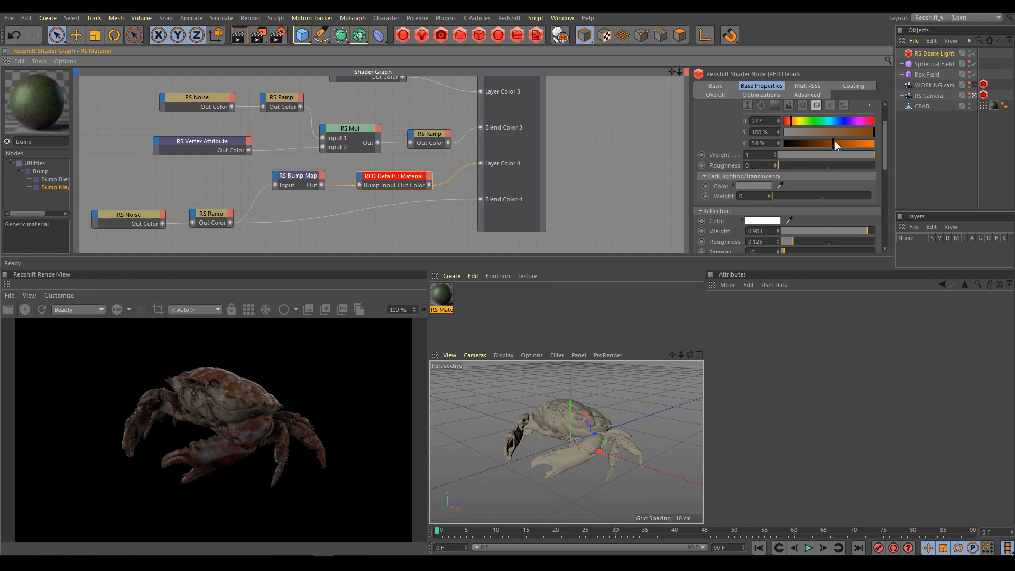
Brighten the RED Details diffuse color, trying a few levels and settling on a value of 65%
{"action": "mouse_move", "coordinate": [835, 141]}
{"action": "left_mouse_down"}
{"action": "mouse_move", "coordinate": [877, 141]}
{"action": "mouse_move", "coordinate": [846, 147]}
{"action": "left_mouse_up"}
{"action": "left_click", "coordinate": [849, 144]}
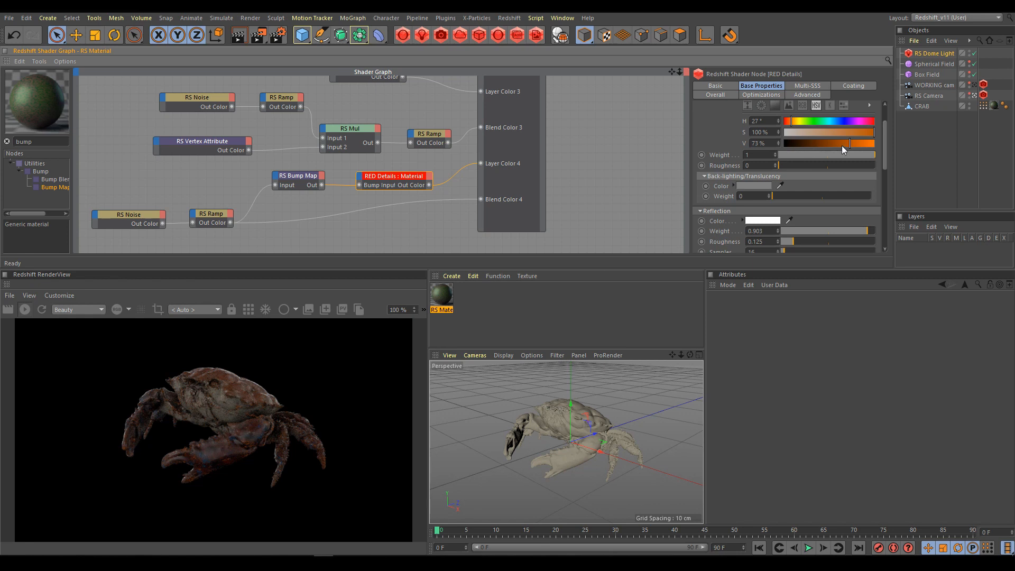
{"action": "double_click", "coordinate": [761, 143]}
{"action": "type", "text": "60"}
{"action": "key", "text": "Return"}
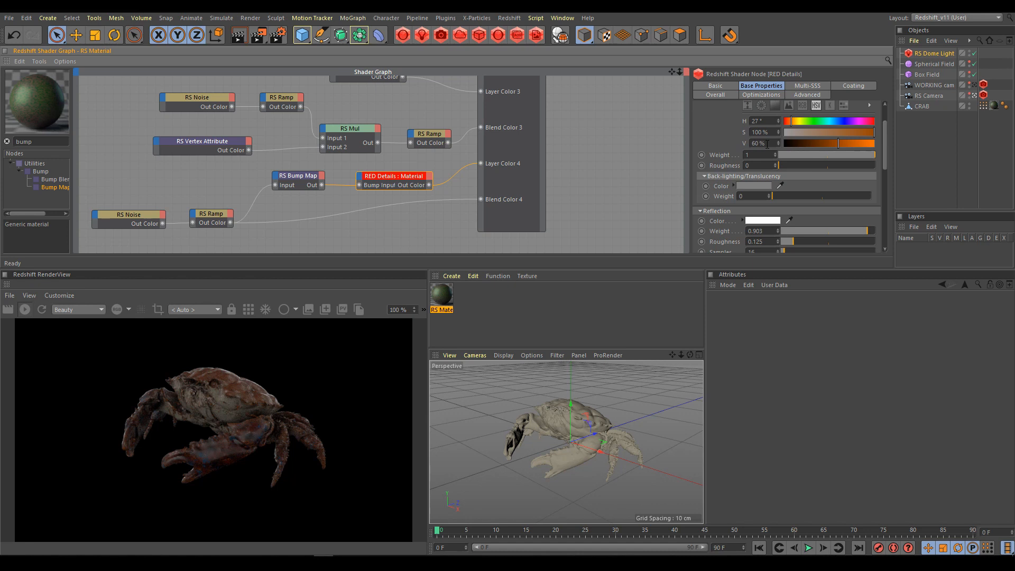
{"action": "double_click", "coordinate": [761, 143]}
{"action": "type", "text": "65"}
{"action": "key", "text": "Return"}
Stretch the lower end of the Material Blender node to space out its input ports
{"action": "middle_click_drag", "start_coordinate": [558, 252], "coordinate": [578, 224]}
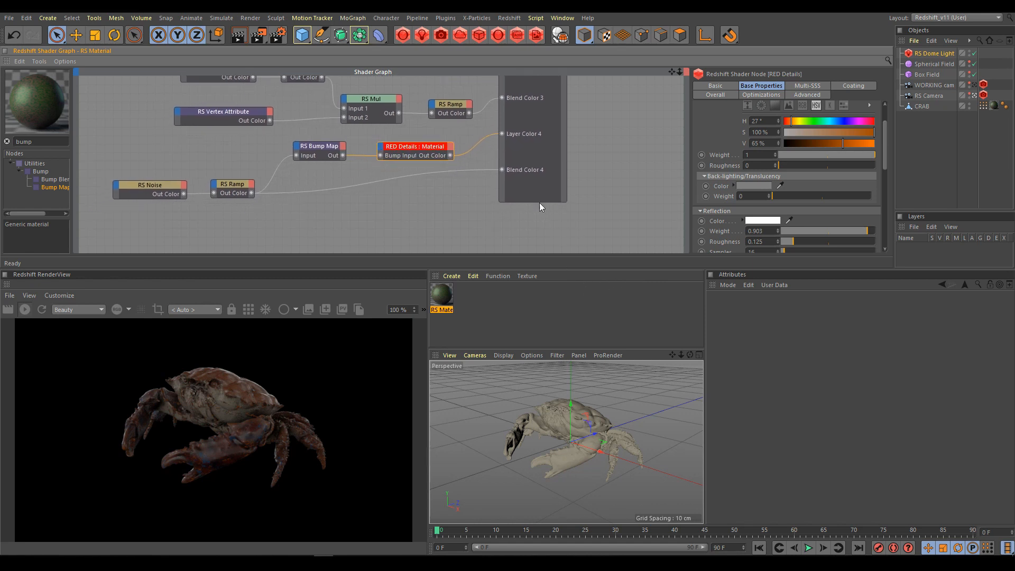
{"action": "left_click_drag", "start_coordinate": [539, 202], "coordinate": [539, 229]}
Add a Curvature node below the newest noise, preview it through the output and set its radius to 0.1
{"action": "left_click_drag", "start_coordinate": [31, 141], "coordinate": [4, 143]}
{"action": "type", "text": "curva"}
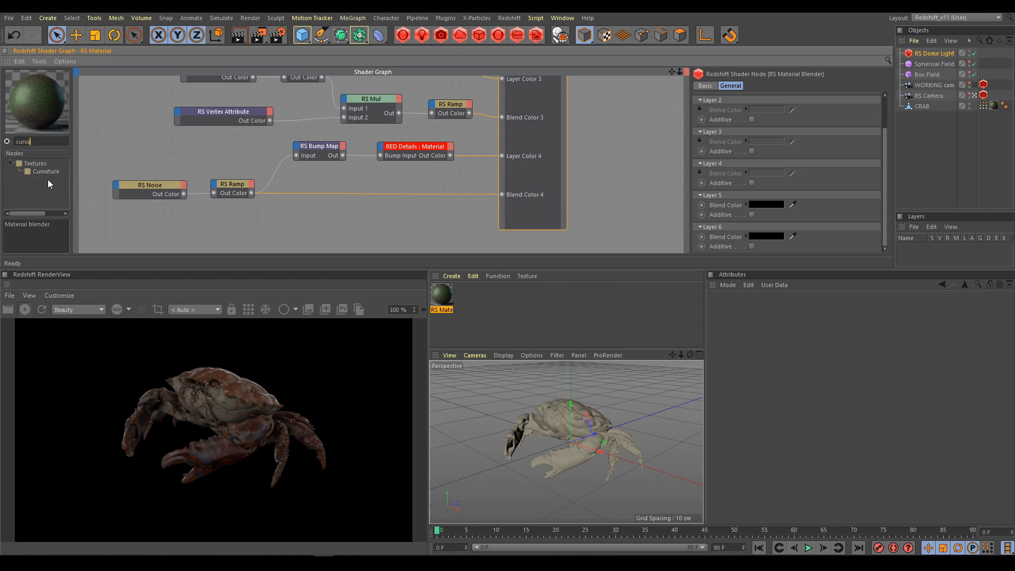
{"action": "left_click_drag", "start_coordinate": [51, 170], "coordinate": [215, 238]}
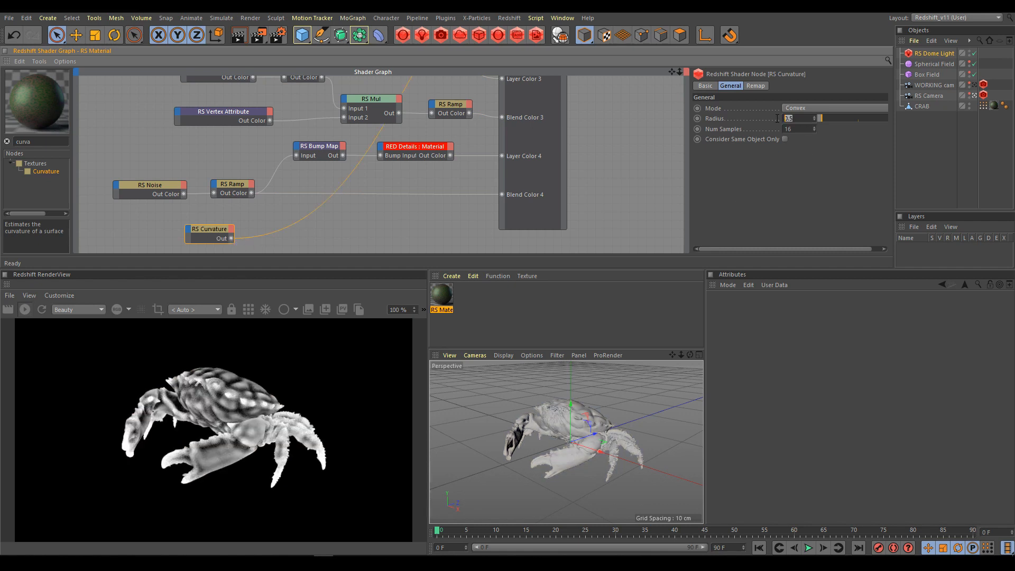
{"action": "type", "text": "0.1"}
{"action": "key", "text": "Return"}
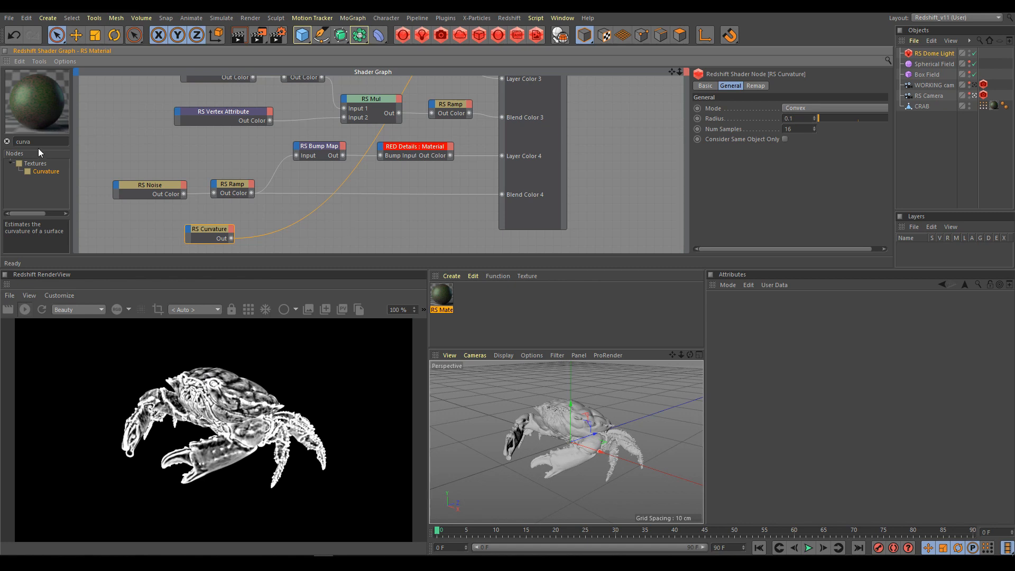
Add a Ramp node beside the newest Curvature node and route the curvature output through it
{"action": "left_click", "coordinate": [8, 141]}
{"action": "type", "text": "ramp"}
{"action": "left_click_drag", "start_coordinate": [37, 171], "coordinate": [327, 231]}
{"action": "left_click_drag", "start_coordinate": [231, 239], "coordinate": [359, 230]}
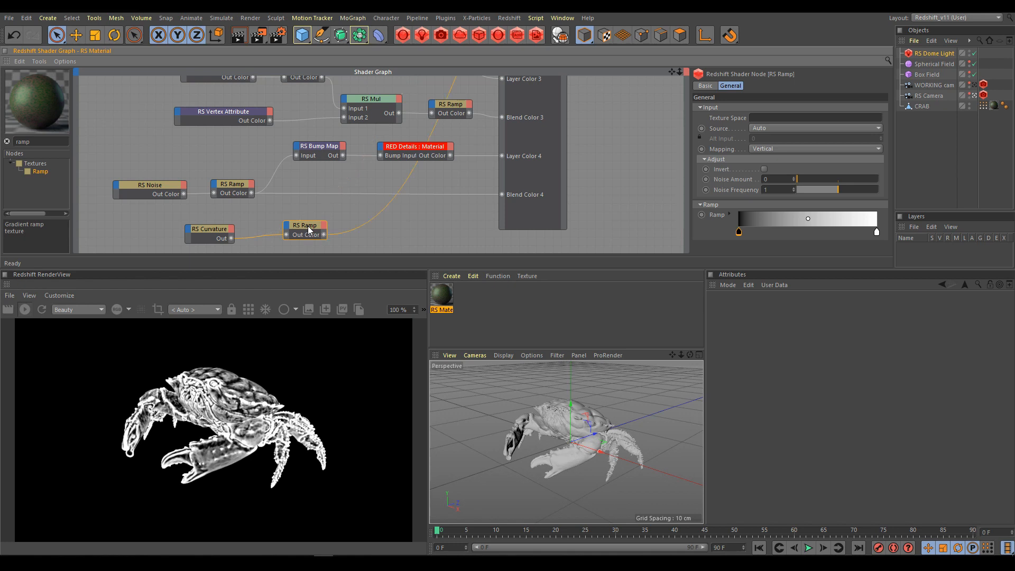
{"action": "left_click_drag", "start_coordinate": [310, 226], "coordinate": [315, 228]}
Add a new Material node just above the curvature's ramp
{"action": "left_click_drag", "start_coordinate": [42, 141], "coordinate": [4, 142]}
{"action": "type", "text": "mater"}
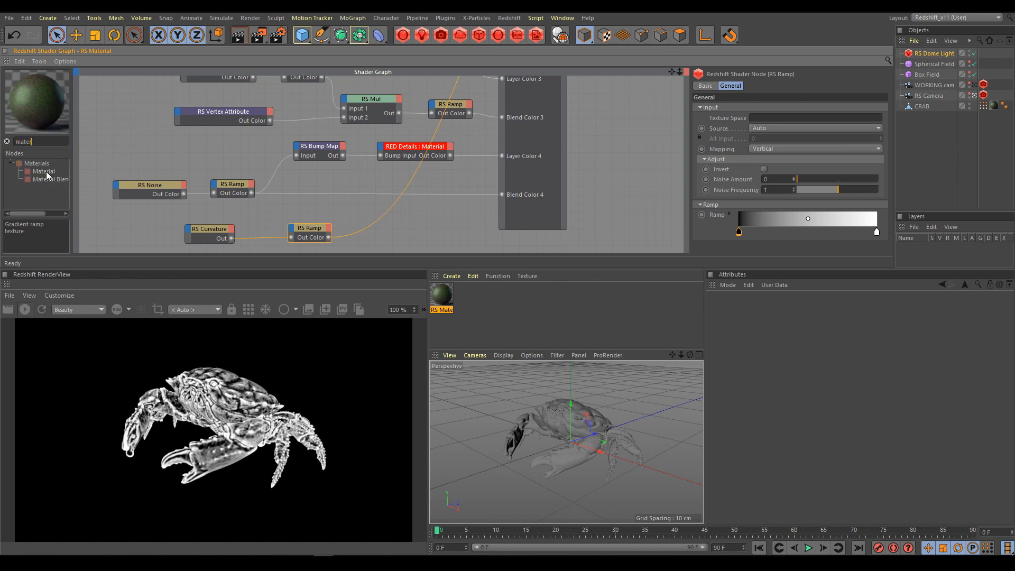
{"action": "left_click_drag", "start_coordinate": [47, 175], "coordinate": [415, 217]}
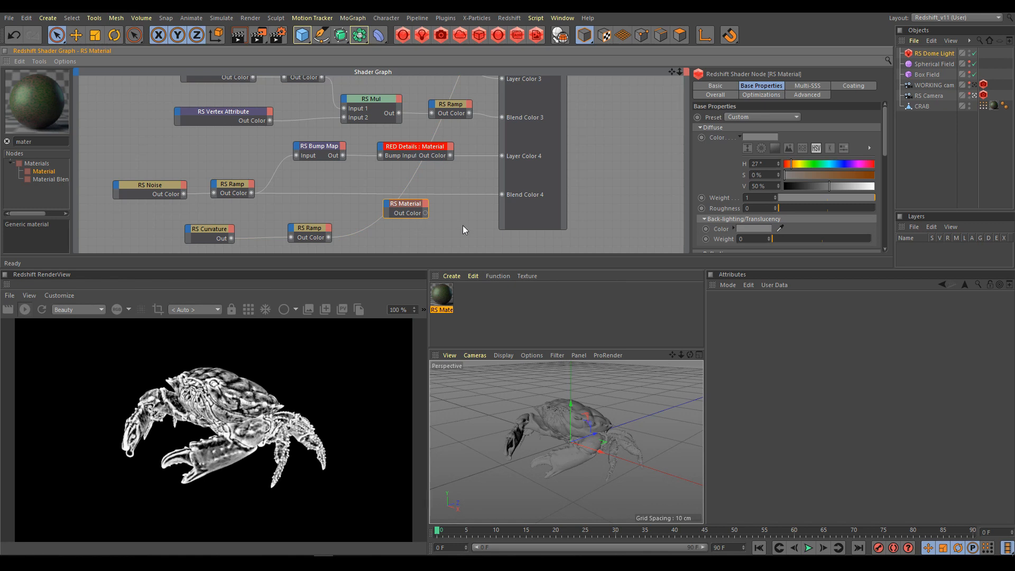
Enlarge the shader graph area and connect the new material to Layer Color 5 and the curvature's ramp to Blend Color 5
{"action": "scroll", "coordinate": [449, 226], "scroll_direction": "down", "scroll_amount": 3}
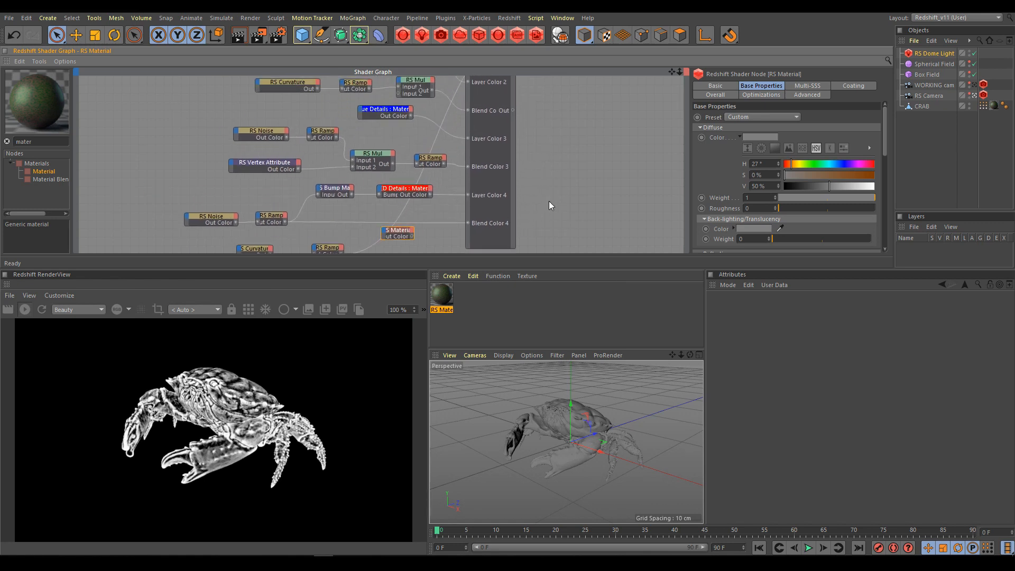
{"action": "scroll", "coordinate": [549, 205], "scroll_direction": "down", "scroll_amount": 4}
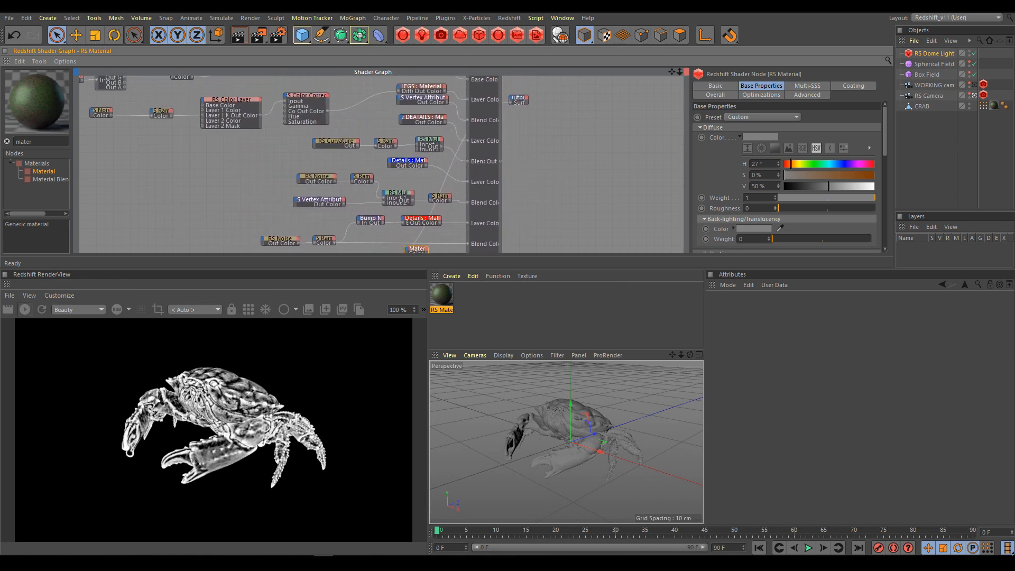
{"action": "scroll", "coordinate": [560, 153], "scroll_direction": "down", "scroll_amount": 2}
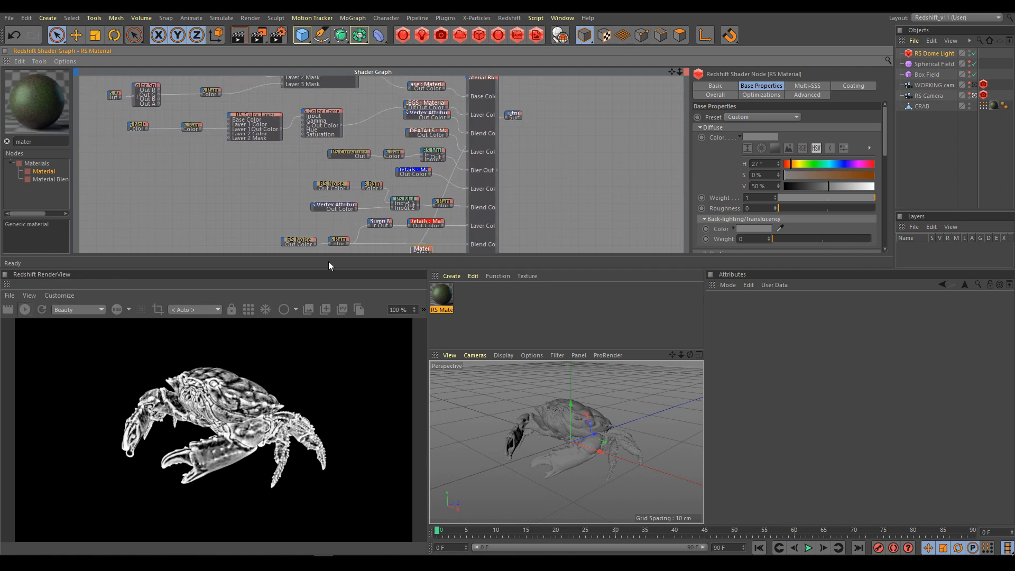
{"action": "left_click_drag", "start_coordinate": [328, 267], "coordinate": [318, 358]}
{"action": "scroll", "coordinate": [454, 312], "scroll_direction": "up", "scroll_amount": 3}
{"action": "scroll", "coordinate": [570, 215], "scroll_direction": "up", "scroll_amount": 2}
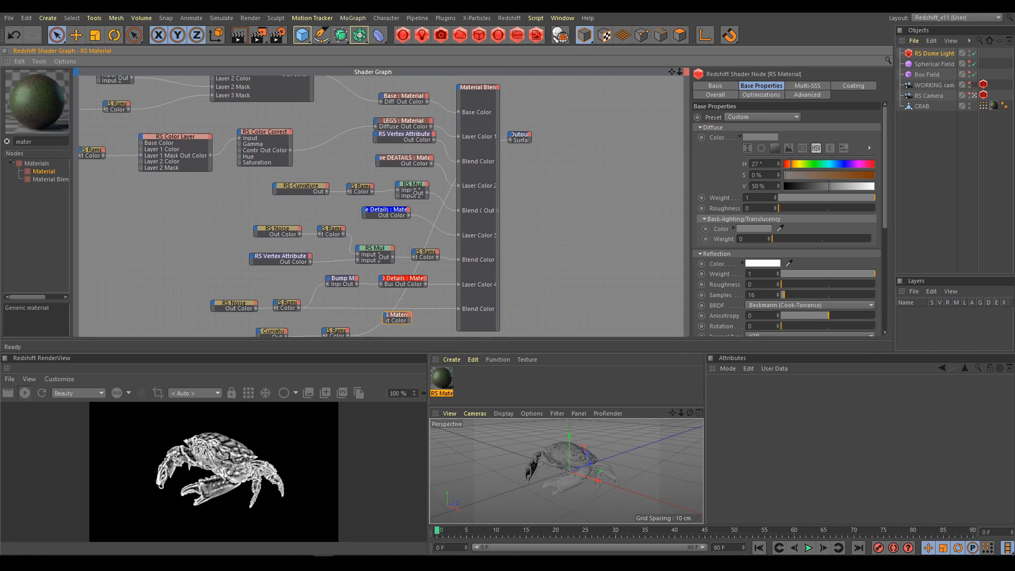
{"action": "scroll", "coordinate": [464, 254], "scroll_direction": "up", "scroll_amount": 1}
{"action": "scroll", "coordinate": [517, 254], "scroll_direction": "up", "scroll_amount": 1}
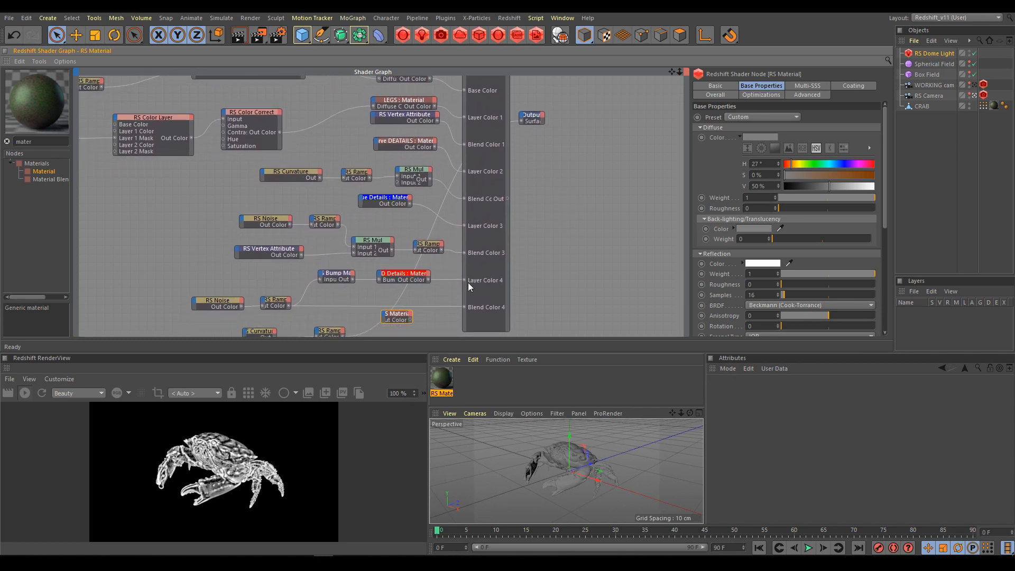
{"action": "scroll", "coordinate": [491, 273], "scroll_direction": "down", "scroll_amount": 2}
{"action": "scroll", "coordinate": [552, 268], "scroll_direction": "up", "scroll_amount": 1}
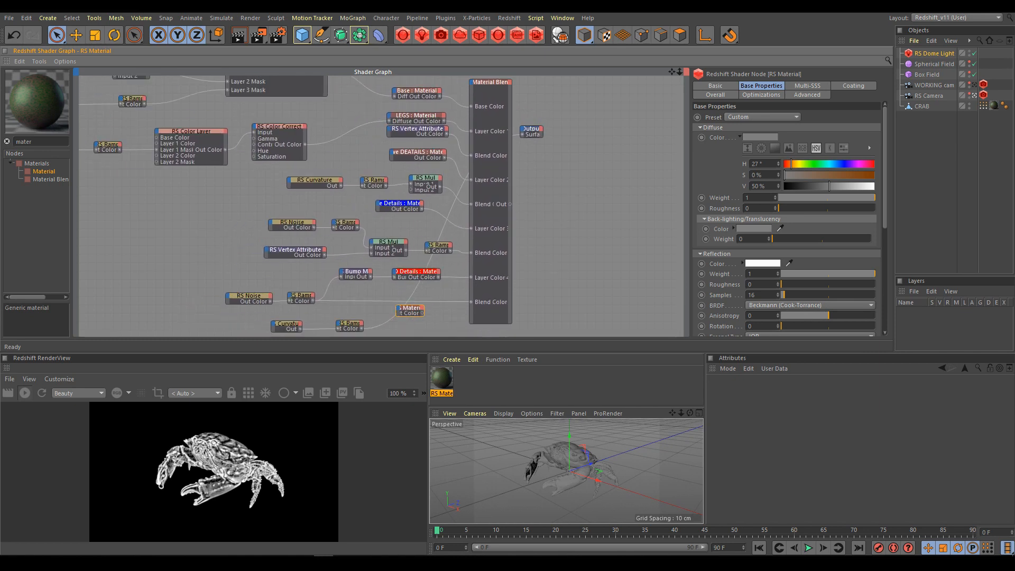
{"action": "left_click_drag", "start_coordinate": [422, 317], "coordinate": [542, 146]}
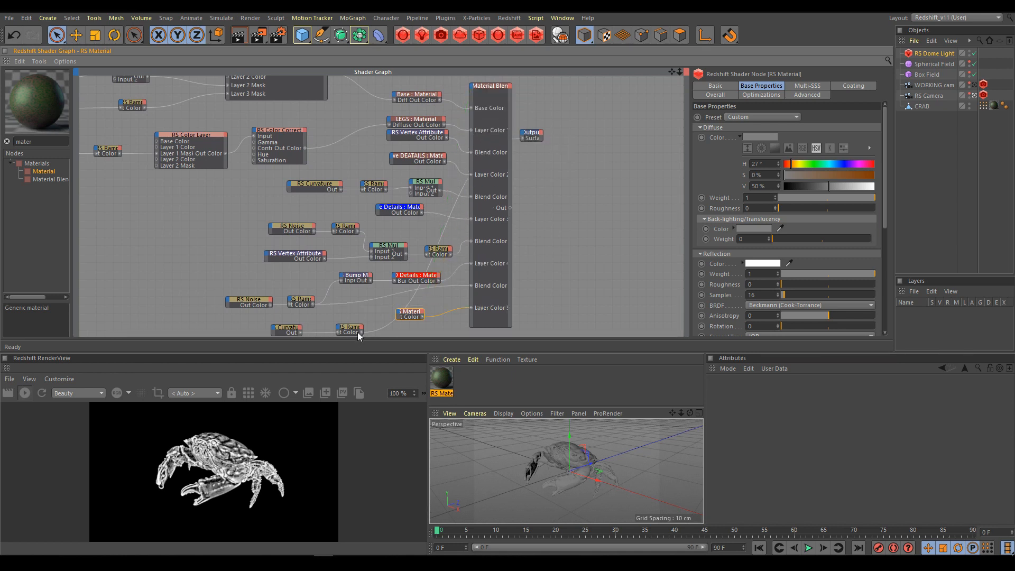
{"action": "left_click_drag", "start_coordinate": [362, 331], "coordinate": [539, 156]}
{"action": "scroll", "coordinate": [574, 243], "scroll_direction": "up", "scroll_amount": 3}
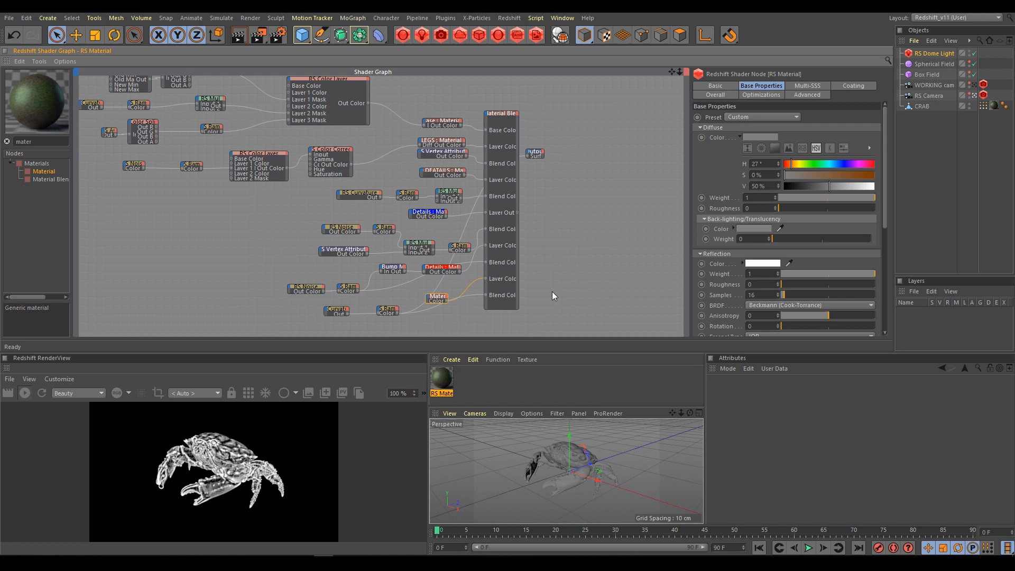
Move the curvature and its ramp closer to the Material Blender, and resize the layout to give the RenderView more room
{"action": "left_click_drag", "start_coordinate": [287, 316], "coordinate": [361, 320]}
{"action": "left_click_drag", "start_coordinate": [200, 318], "coordinate": [287, 317]}
{"action": "left_click_drag", "start_coordinate": [363, 351], "coordinate": [374, 231]}
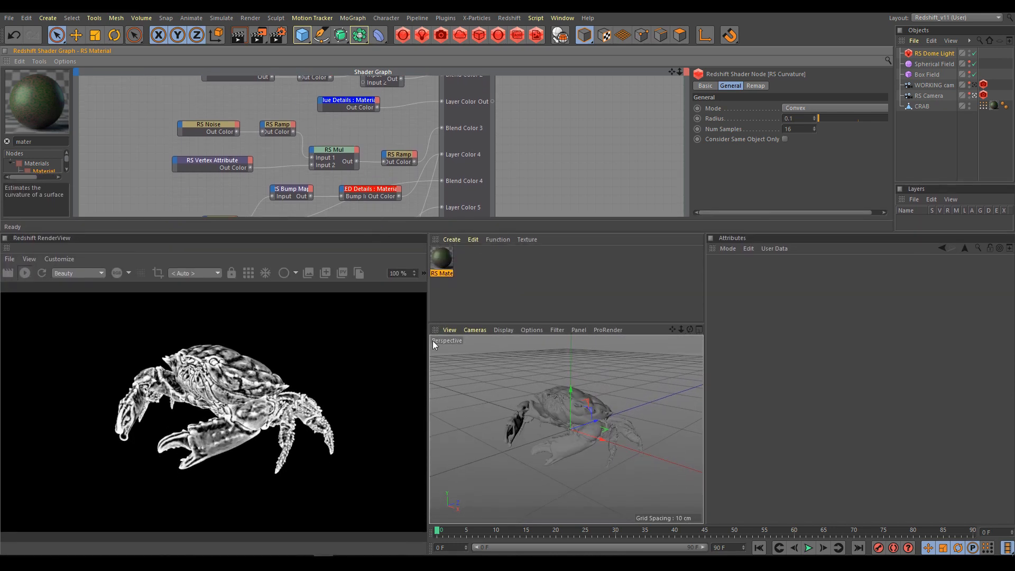
{"action": "left_click_drag", "start_coordinate": [429, 358], "coordinate": [463, 359]}
Stretch the lower end of the Material Blender and restore its connection to the output in place of the curvature preview
{"action": "scroll", "coordinate": [534, 153], "scroll_direction": "down", "scroll_amount": 3}
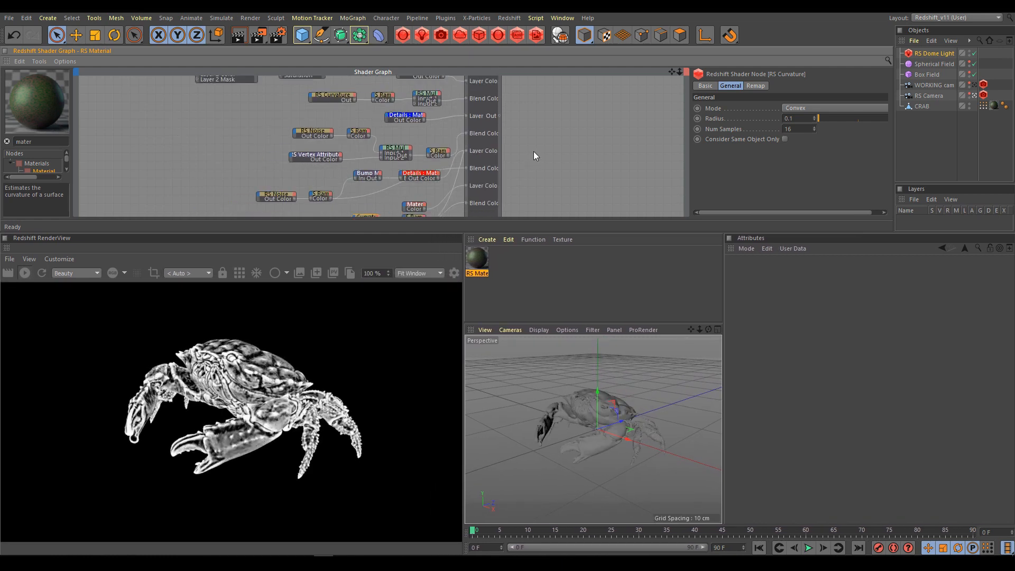
{"action": "middle_click_drag", "start_coordinate": [536, 161], "coordinate": [537, 142]}
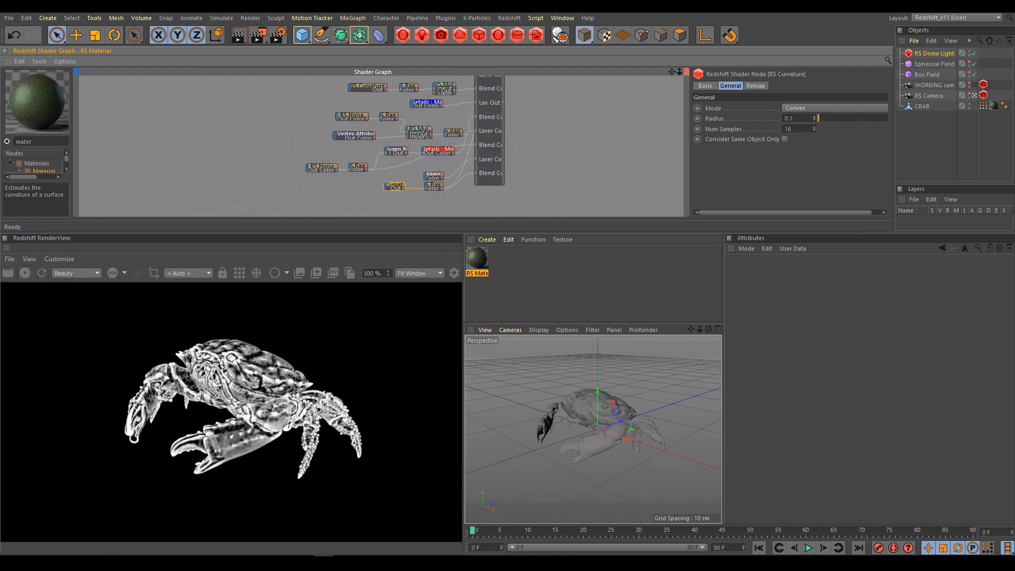
{"action": "left_click_drag", "start_coordinate": [491, 186], "coordinate": [493, 197]}
{"action": "left_click", "coordinate": [493, 194]}
{"action": "middle_click_drag", "start_coordinate": [569, 148], "coordinate": [533, 153]}
{"action": "scroll", "coordinate": [555, 152], "scroll_direction": "down", "scroll_amount": 1}
{"action": "scroll", "coordinate": [504, 197], "scroll_direction": "up", "scroll_amount": 5}
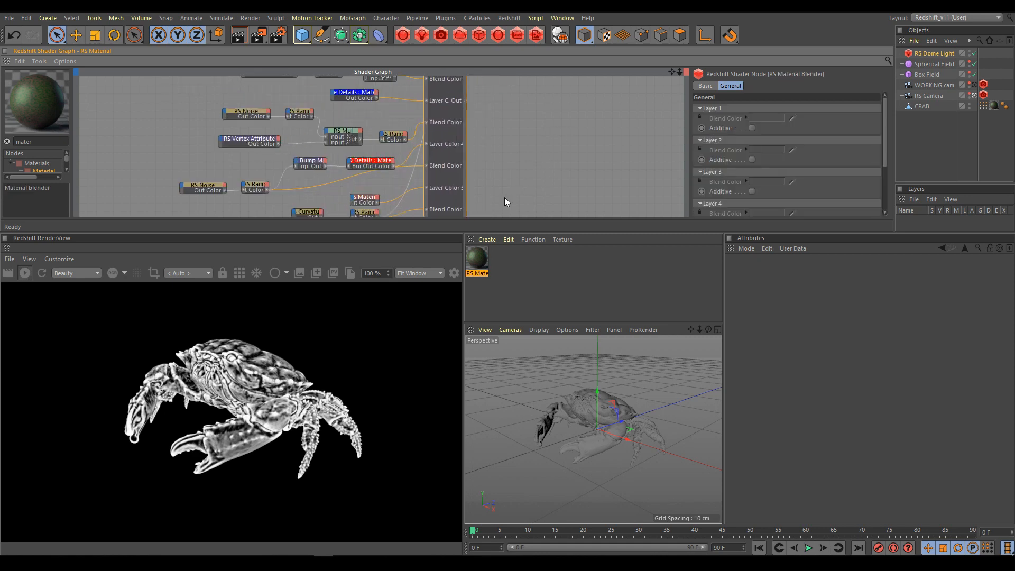
{"action": "scroll", "coordinate": [427, 187], "scroll_direction": "up", "scroll_amount": 5}
{"action": "middle_click_drag", "start_coordinate": [429, 187], "coordinate": [454, 203]}
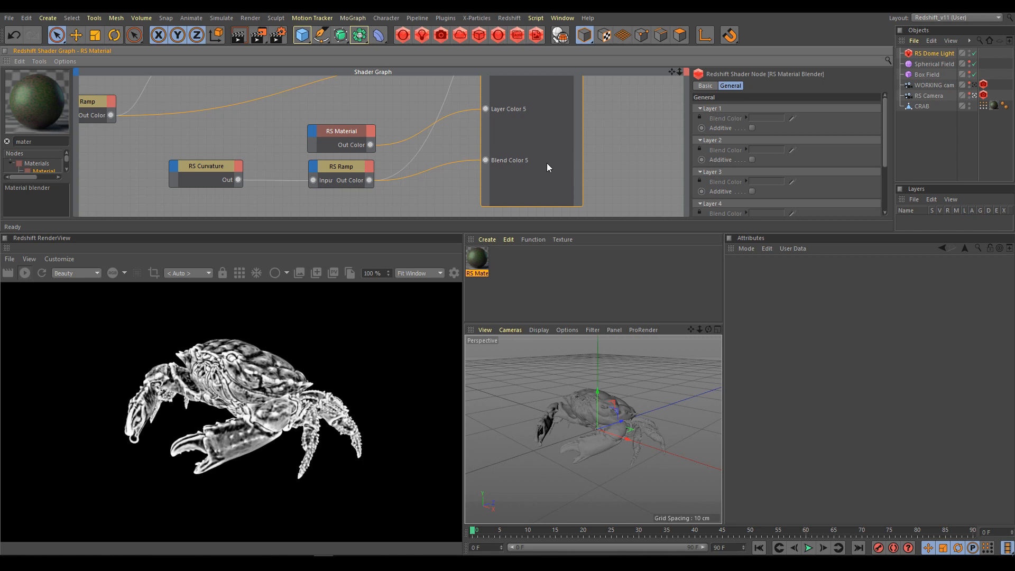
{"action": "key", "text": "ctrl+z"}
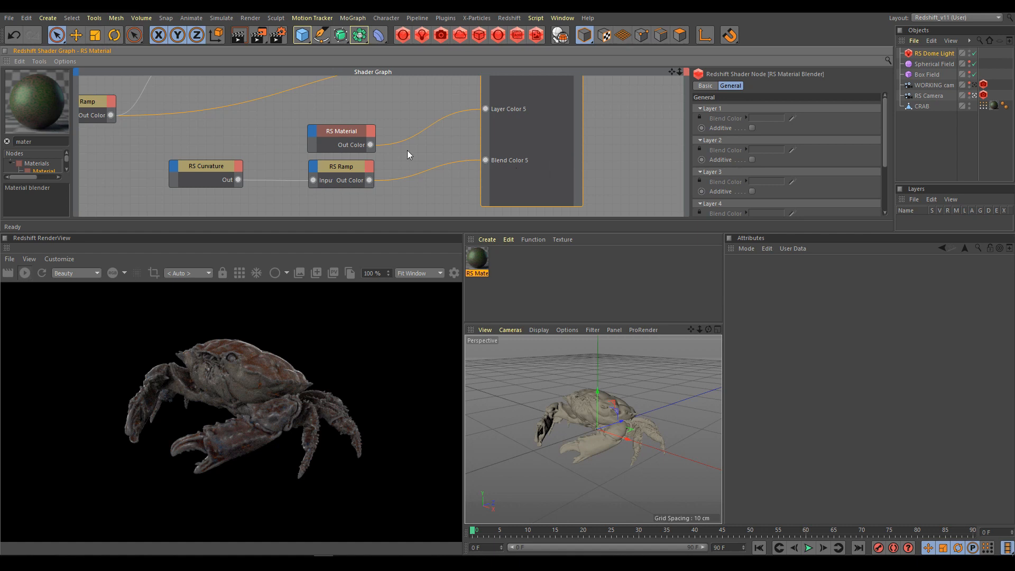
Try a cyan diffuse color on the new layer material, then set it to golden yellow with hue 46°, saturation 70% and value 99%
{"action": "left_click", "coordinate": [348, 130]}
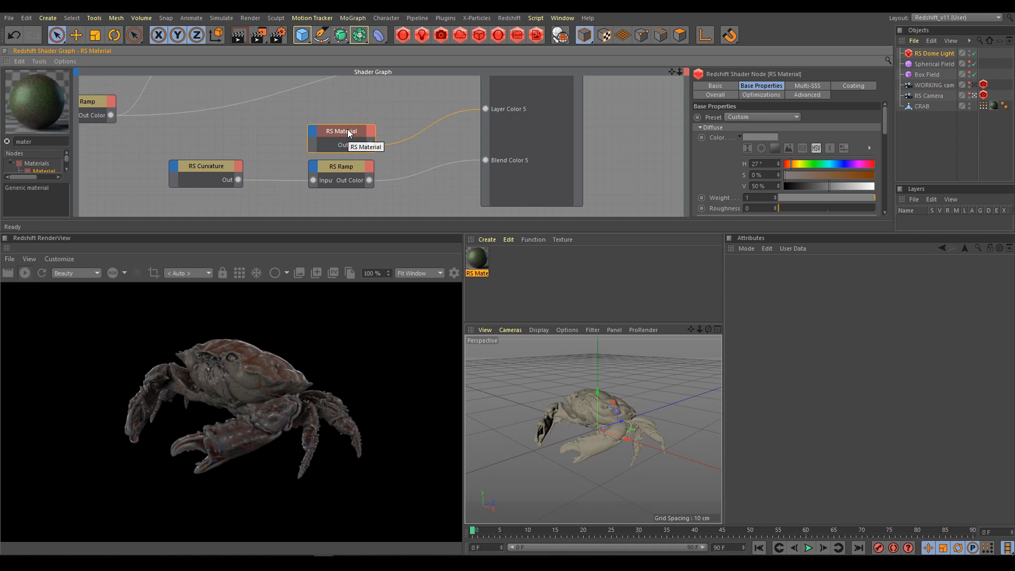
{"action": "left_click", "coordinate": [829, 164]}
{"action": "left_click", "coordinate": [834, 175]}
{"action": "left_click_drag", "start_coordinate": [834, 175], "coordinate": [863, 185]}
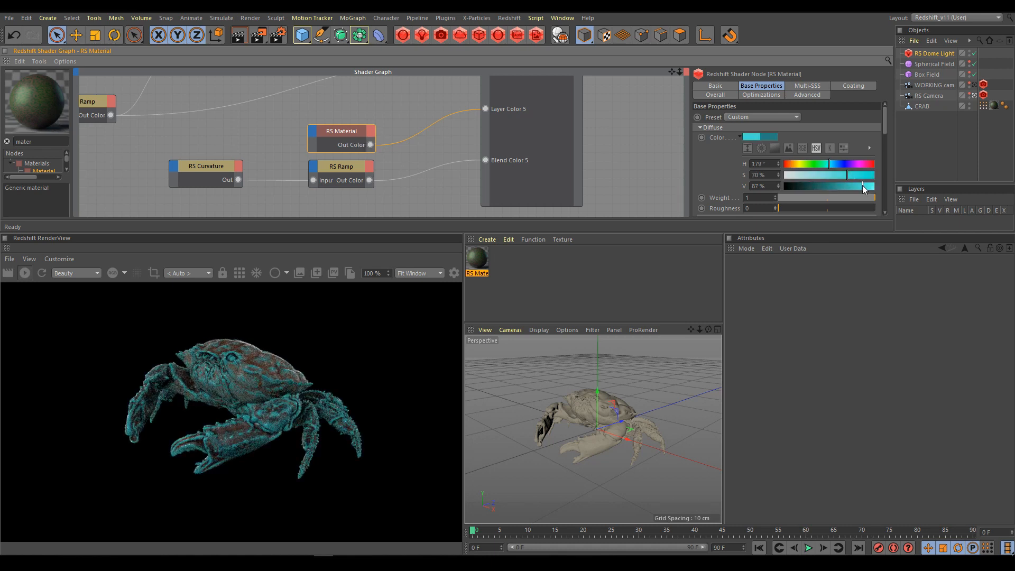
{"action": "left_click", "coordinate": [798, 163]}
{"action": "left_click", "coordinate": [791, 165]}
{"action": "left_click_drag", "start_coordinate": [791, 164], "coordinate": [797, 169]}
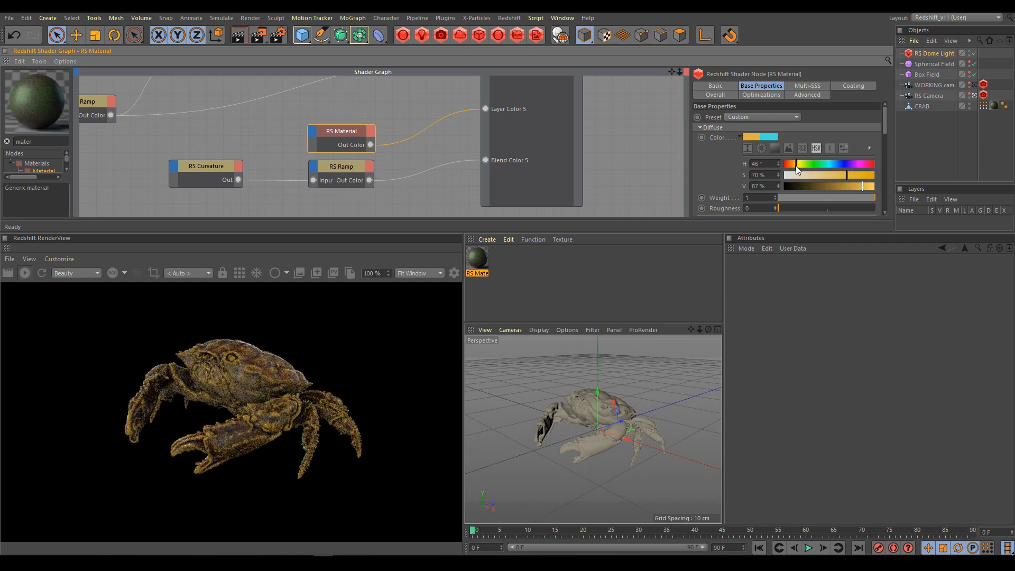
{"action": "left_click_drag", "start_coordinate": [864, 185], "coordinate": [874, 185]}
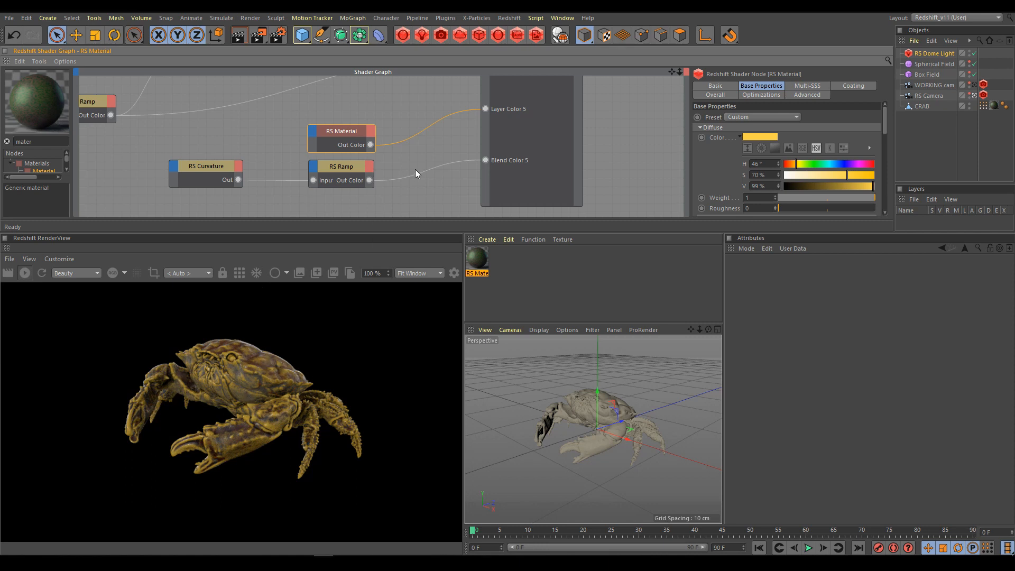
Duplicate the LEGS Vertex Attribute node and place the copy below the newest curvature and ramp
{"action": "scroll", "coordinate": [382, 183], "scroll_direction": "down", "scroll_amount": 4}
{"action": "middle_click_drag", "start_coordinate": [382, 183], "coordinate": [385, 205], "text": "alt"}
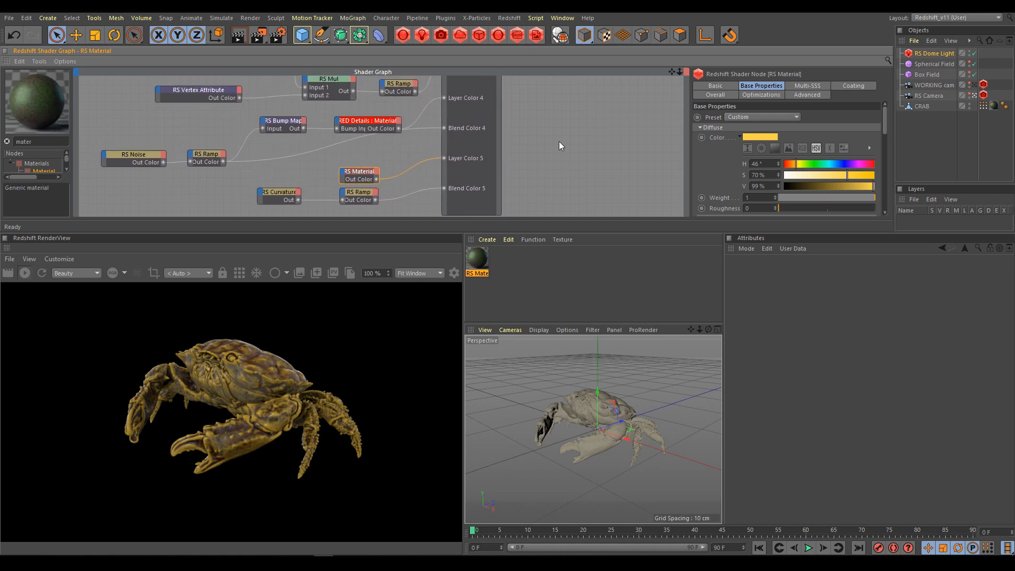
{"action": "left_click", "coordinate": [212, 91]}
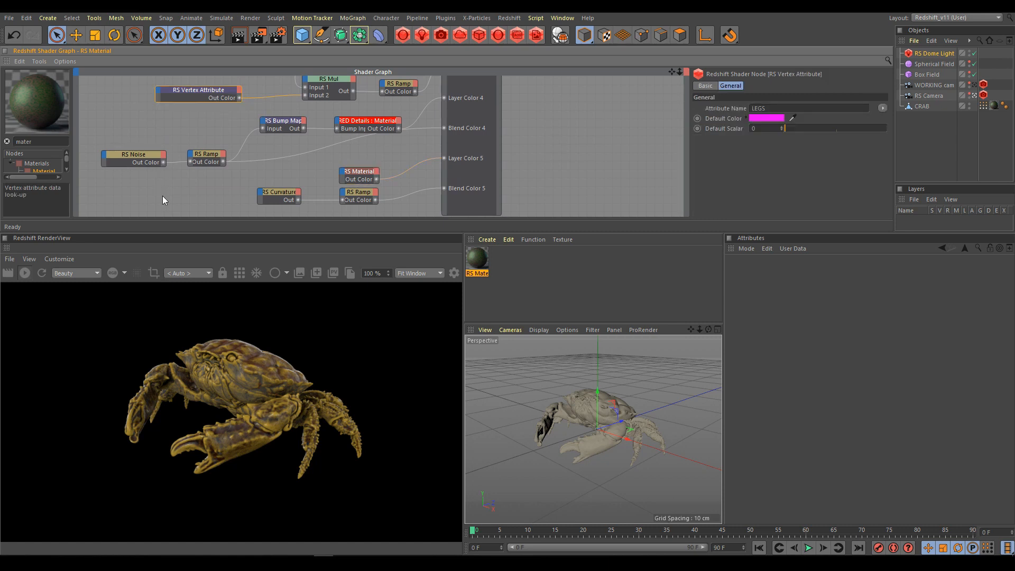
{"action": "key", "text": "ctrl+v"}
{"action": "left_click_drag", "start_coordinate": [231, 101], "coordinate": [212, 201]}
{"action": "middle_click_drag", "start_coordinate": [341, 170], "coordinate": [344, 127]}
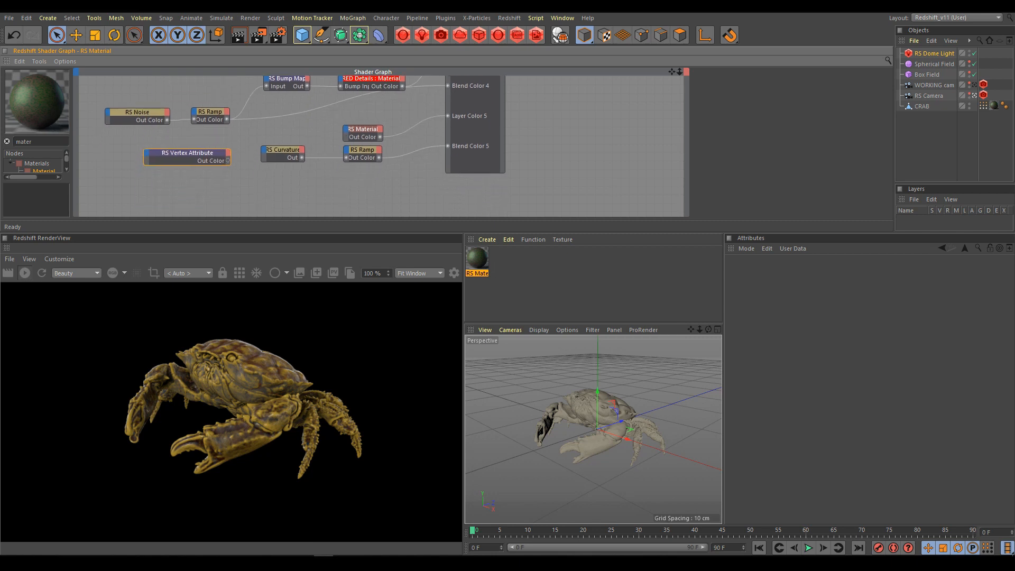
{"action": "left_click_drag", "start_coordinate": [193, 152], "coordinate": [338, 180]}
{"action": "middle_click_drag", "start_coordinate": [394, 186], "coordinate": [364, 196]}
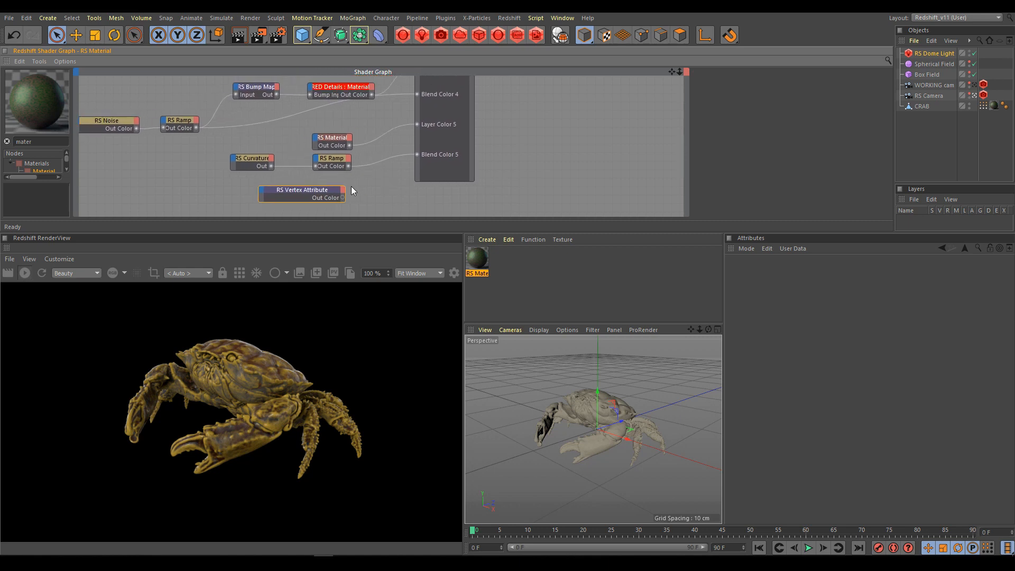
Move the curvature's ramp closer to the Curvature node and add a Mul node beside the copied Vertex Attribute
{"action": "left_click_drag", "start_coordinate": [212, 153], "coordinate": [354, 176]}
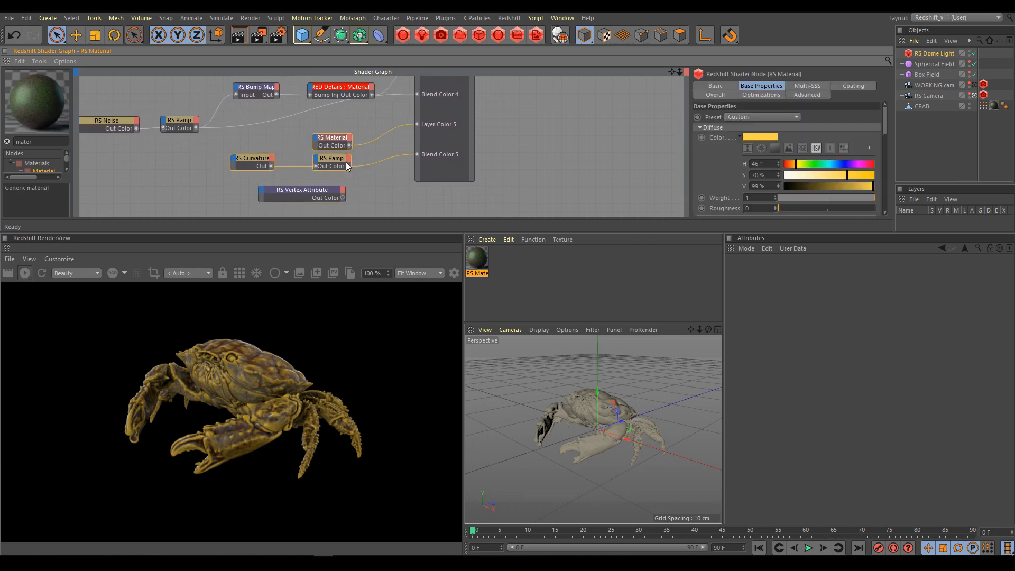
{"action": "left_click", "coordinate": [367, 155]}
{"action": "left_click_drag", "start_coordinate": [332, 159], "coordinate": [306, 161]}
{"action": "double_click", "coordinate": [23, 142]}
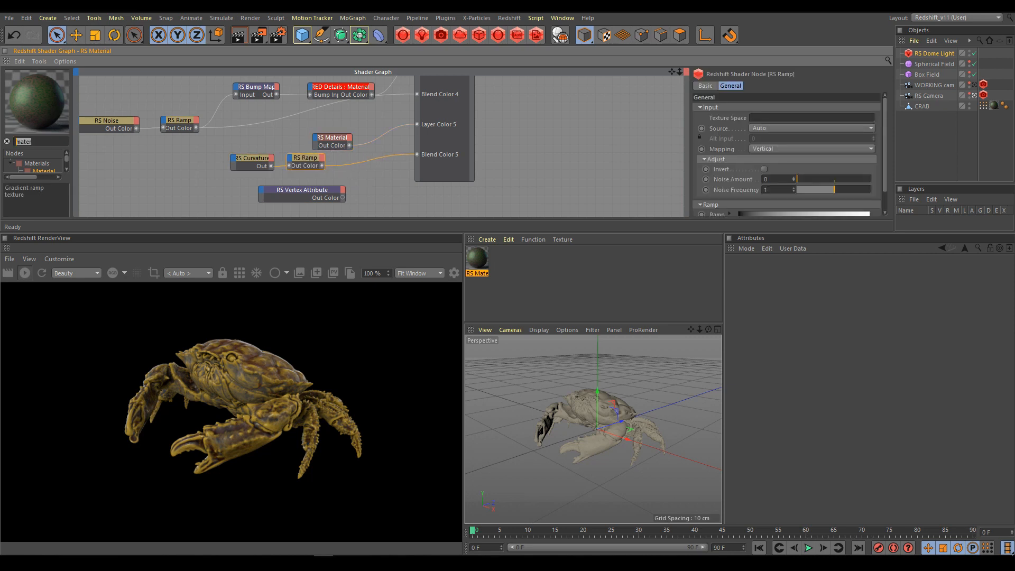
{"action": "type", "text": "mul"}
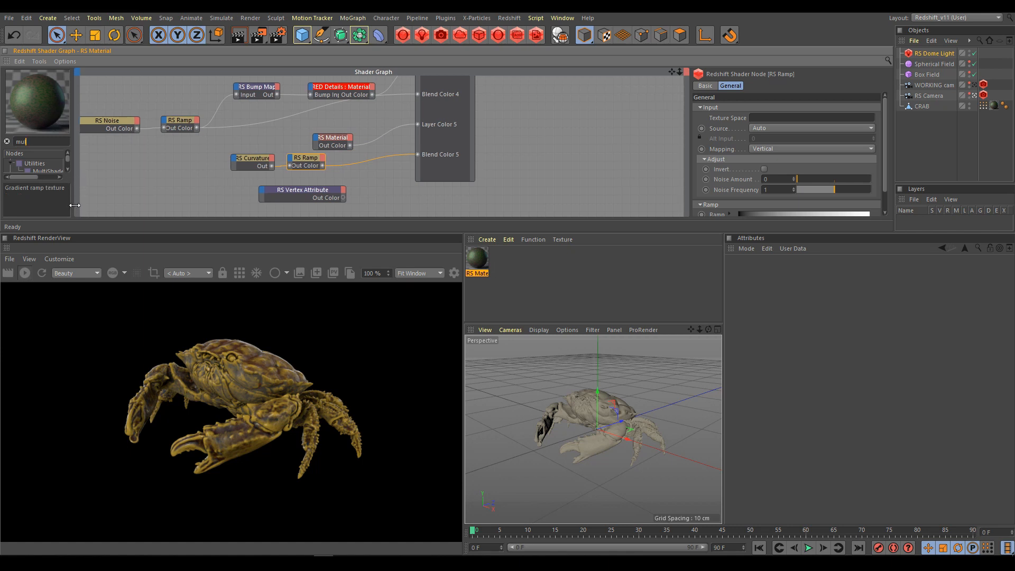
{"action": "left_click_drag", "start_coordinate": [74, 208], "coordinate": [82, 208]}
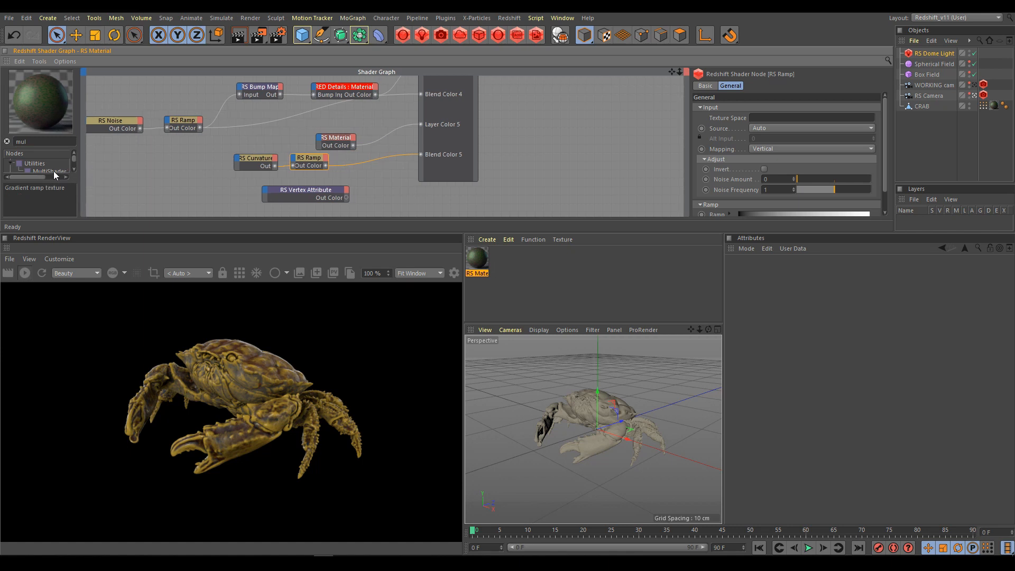
{"action": "scroll", "coordinate": [73, 159], "scroll_direction": "down", "scroll_amount": 3}
{"action": "left_click_drag", "start_coordinate": [53, 168], "coordinate": [304, 195]}
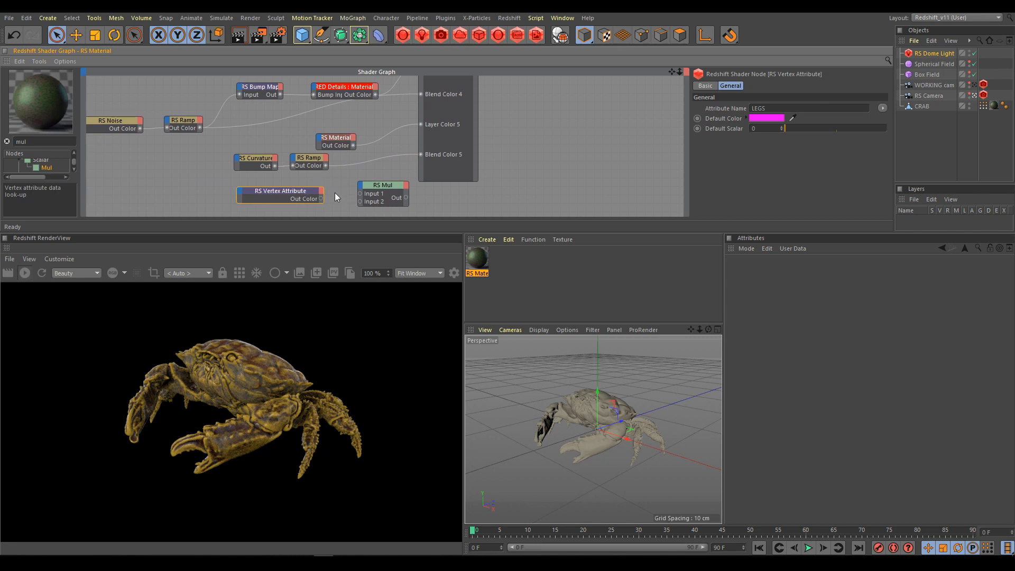
Multiply the curvature's ramp by the LEGS vertex attribute and feed the Mul output into Blend Color 5
{"action": "left_click_drag", "start_coordinate": [355, 201], "coordinate": [360, 201]}
{"action": "left_click_drag", "start_coordinate": [325, 165], "coordinate": [361, 194]}
{"action": "mouse_move", "coordinate": [388, 186]}
{"action": "left_mouse_down"}
{"action": "mouse_move", "coordinate": [375, 174]}
{"action": "mouse_move", "coordinate": [405, 173]}
{"action": "mouse_move", "coordinate": [420, 154]}
{"action": "left_mouse_up"}
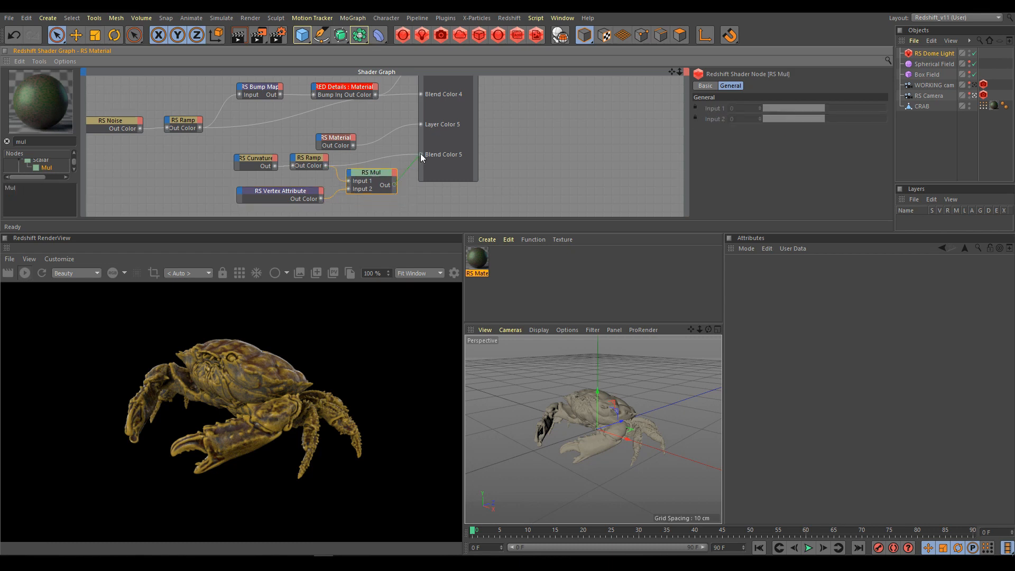
{"action": "left_click_drag", "start_coordinate": [384, 159], "coordinate": [382, 161]}
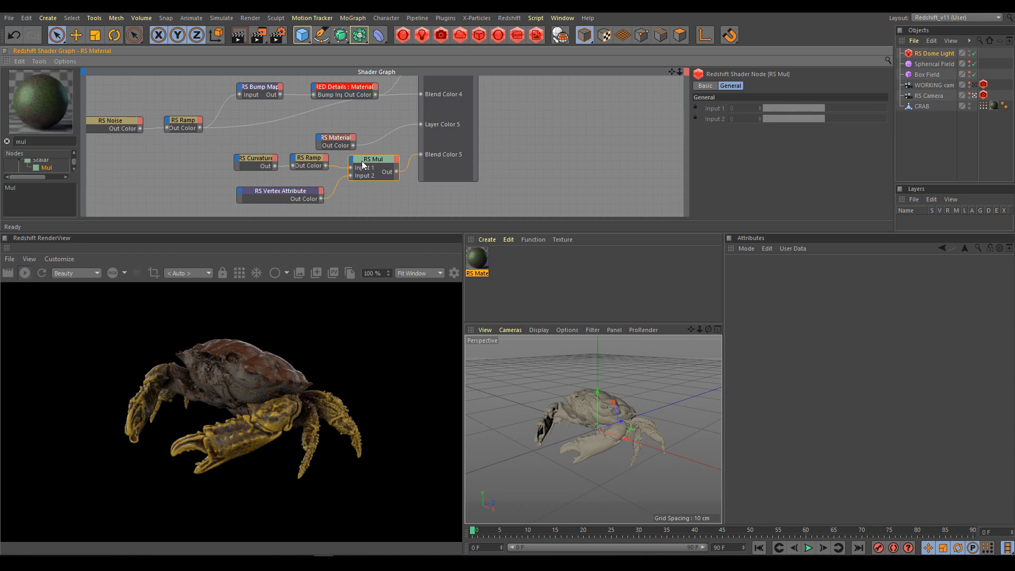
Shift the curvature, ramp, vertex attribute and Mul nodes away from the blender and add a second Mul node in the gap
{"action": "left_click_drag", "start_coordinate": [259, 163], "coordinate": [242, 161]}
{"action": "left_click_drag", "start_coordinate": [308, 161], "coordinate": [307, 165]}
{"action": "left_click_drag", "start_coordinate": [246, 161], "coordinate": [255, 165]}
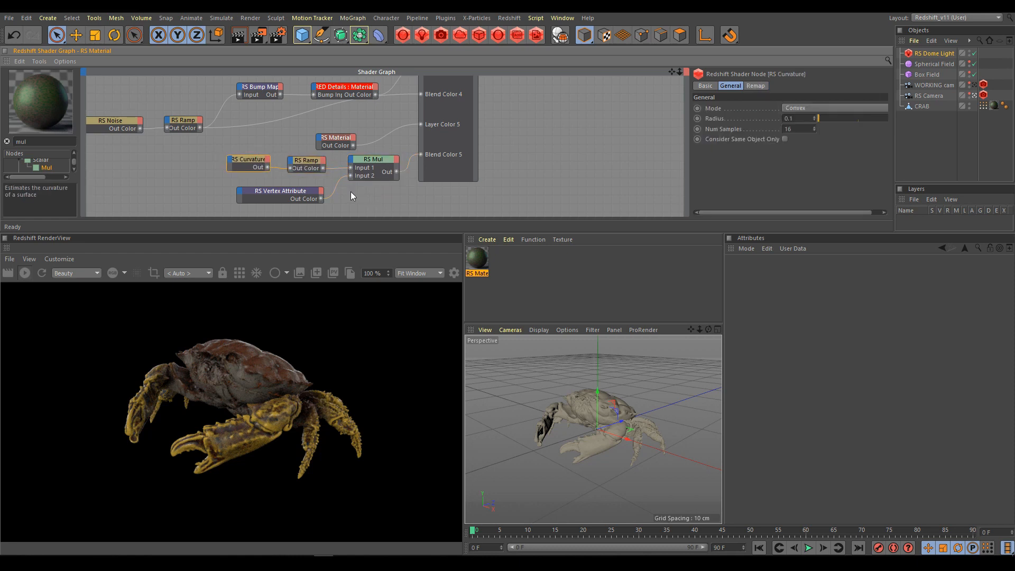
{"action": "left_click_drag", "start_coordinate": [398, 213], "coordinate": [405, 212]}
{"action": "left_click_drag", "start_coordinate": [373, 159], "coordinate": [339, 133]}
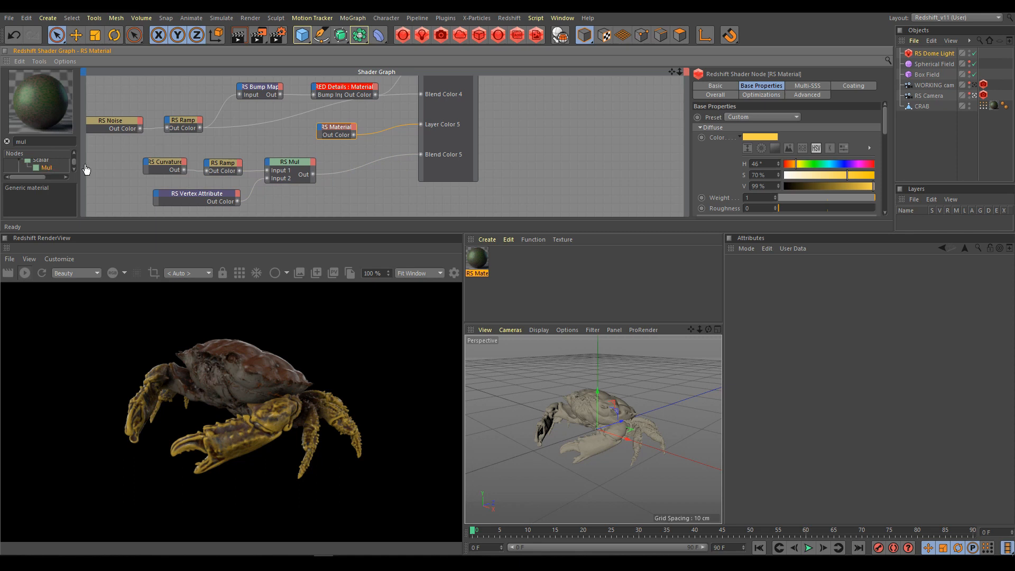
{"action": "left_click_drag", "start_coordinate": [364, 186], "coordinate": [376, 186]}
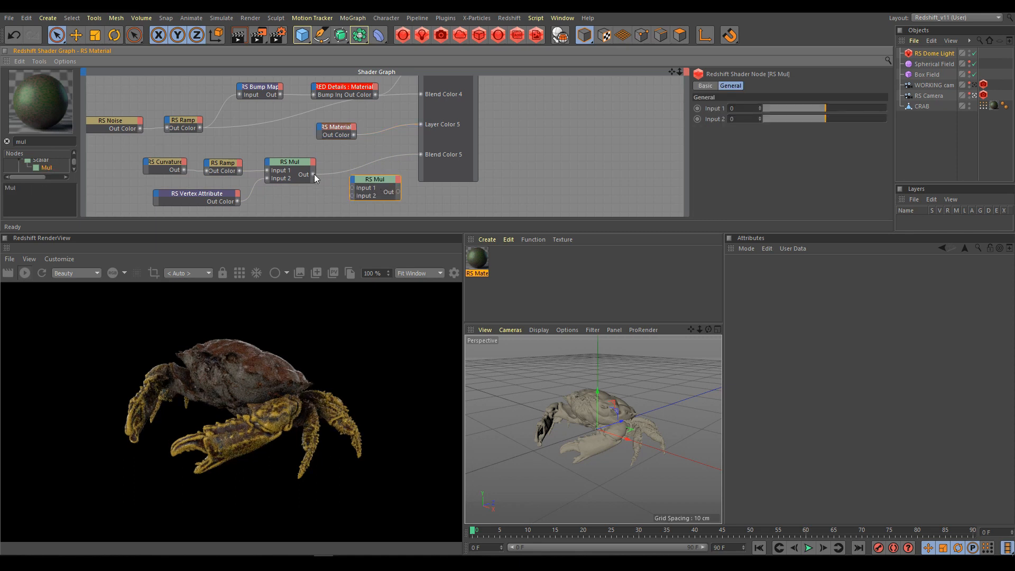
Insert the second Mul node between the first Mul and Blend Color 5, and set its Input 2 to 0.176
{"action": "left_click_drag", "start_coordinate": [354, 189], "coordinate": [352, 187]}
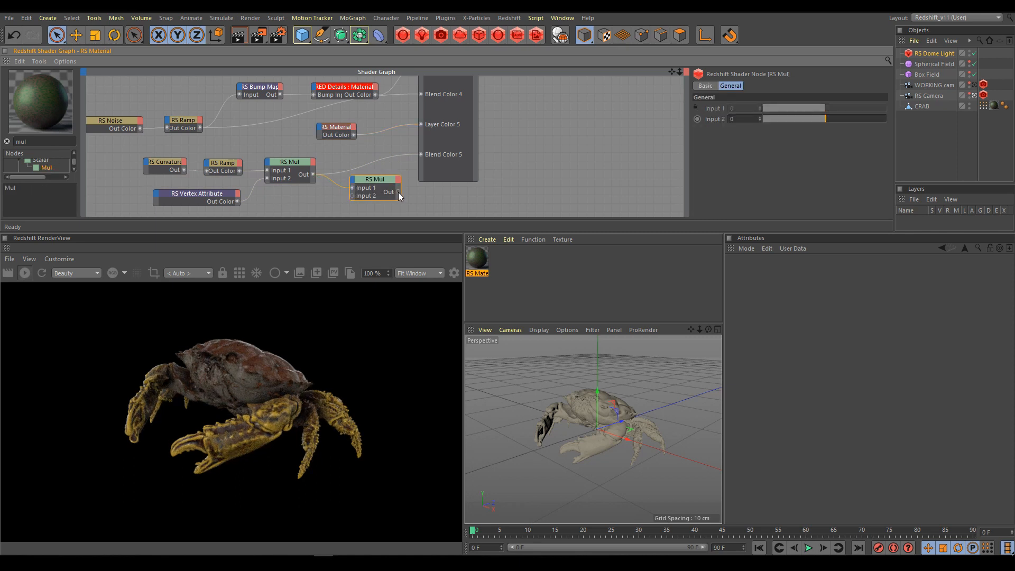
{"action": "left_click_drag", "start_coordinate": [421, 156], "coordinate": [420, 154]}
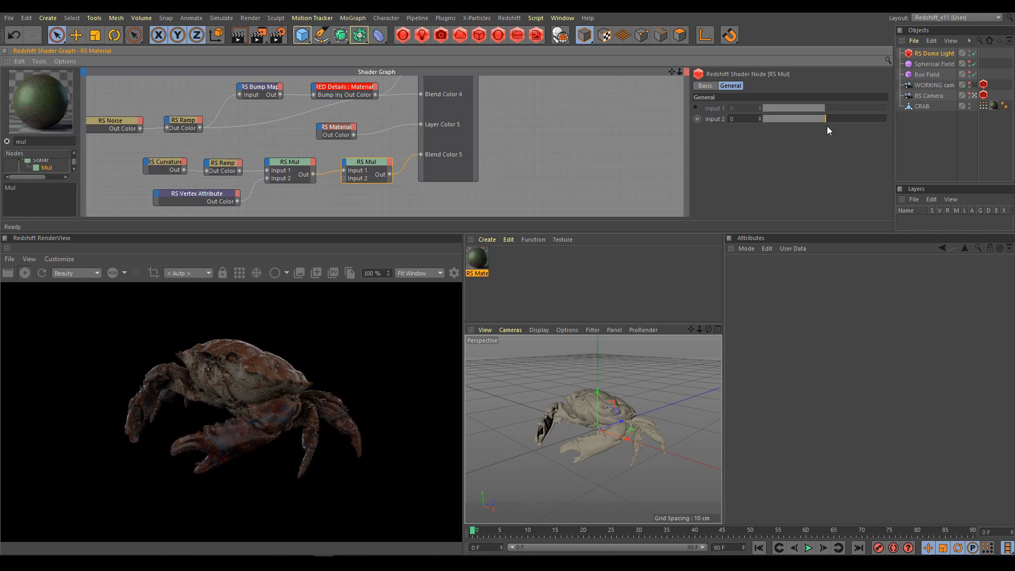
{"action": "left_click_drag", "start_coordinate": [830, 119], "coordinate": [813, 123]}
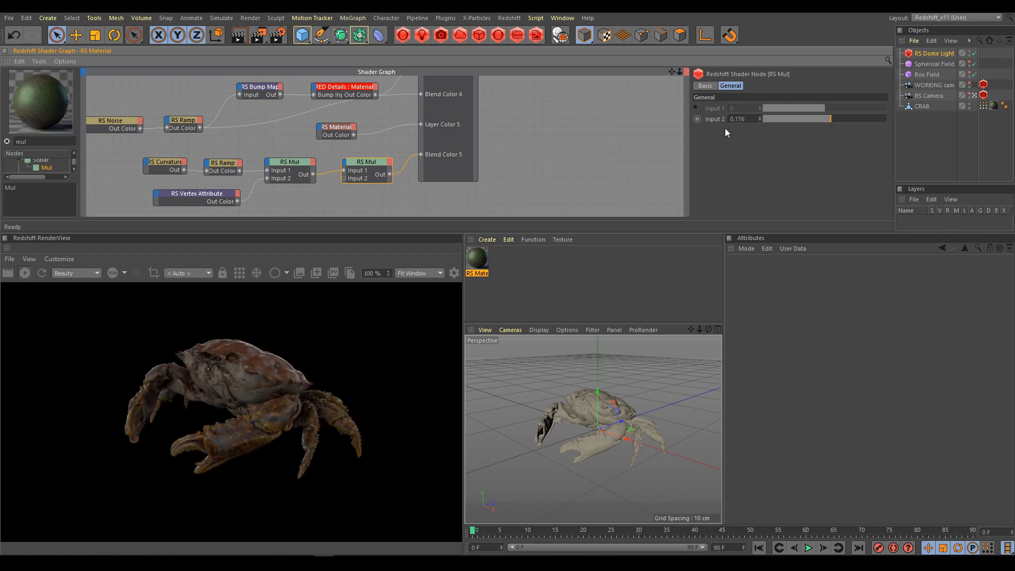
Shift the yellow Layer Color 5 material's hue slightly toward orange and adjust the diffuse hue of the white Layer Color 6 material
{"action": "left_click", "coordinate": [334, 130]}
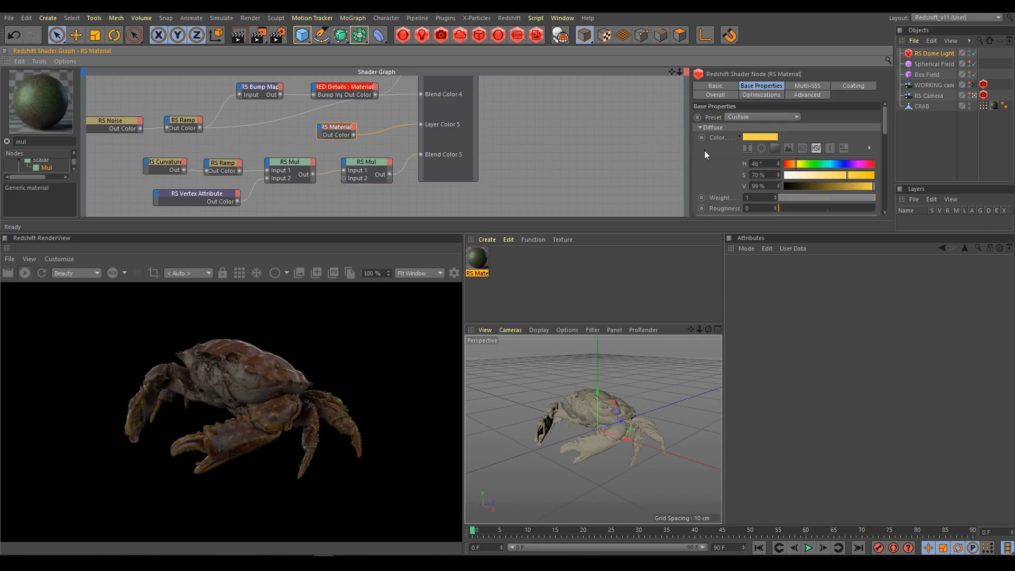
{"action": "left_click_drag", "start_coordinate": [795, 167], "coordinate": [792, 167]}
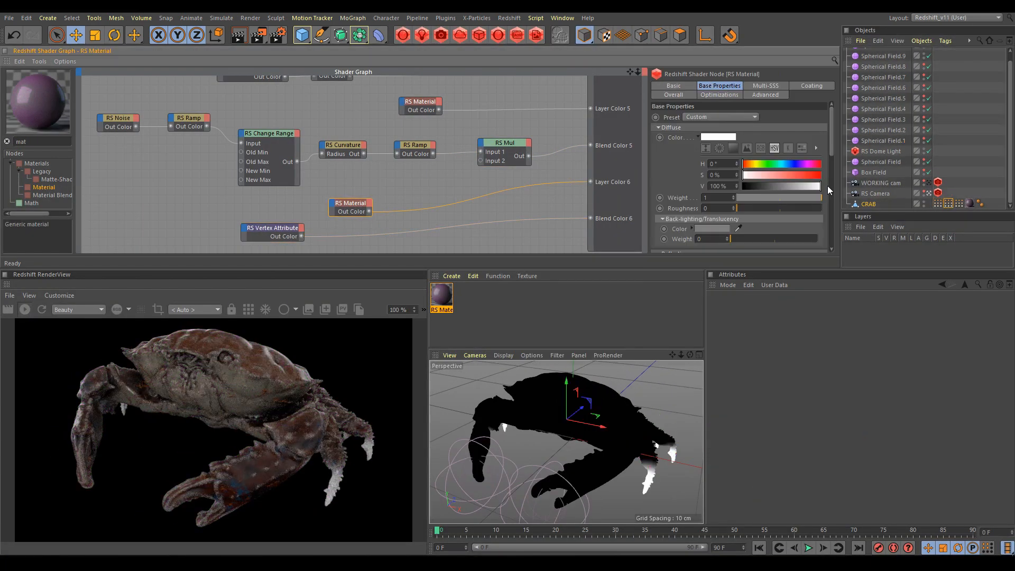
{"action": "left_click_drag", "start_coordinate": [745, 169], "coordinate": [749, 169]}
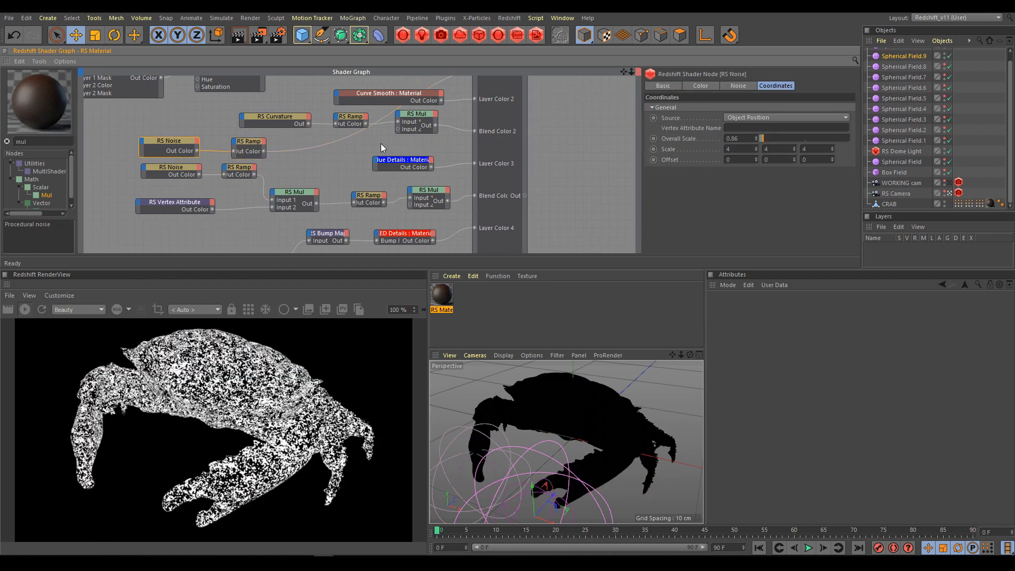
Examine the Noise and Material Blender results in the Default crab material, view frame 15 and return to the start of the timeline
{"action": "left_click_drag", "start_coordinate": [380, 144], "coordinate": [376, 161]}
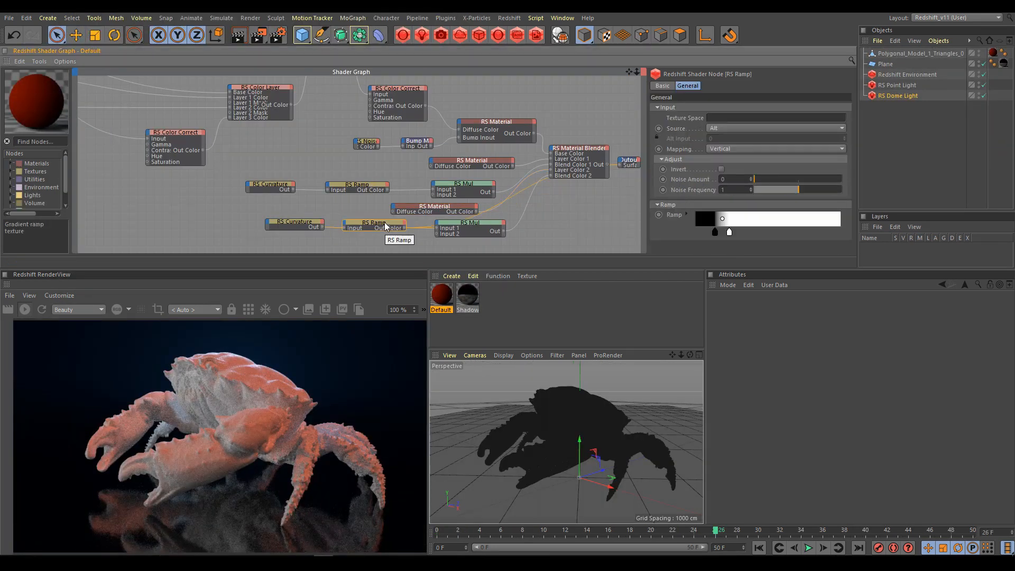
{"action": "left_click", "coordinate": [366, 144]}
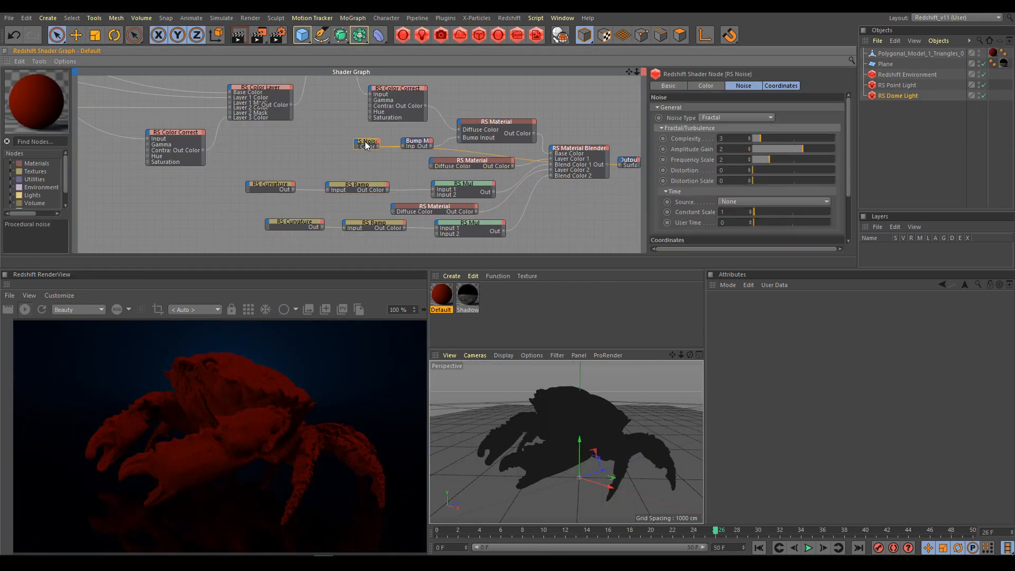
{"action": "left_click", "coordinate": [580, 153]}
{"action": "left_click", "coordinate": [598, 531]}
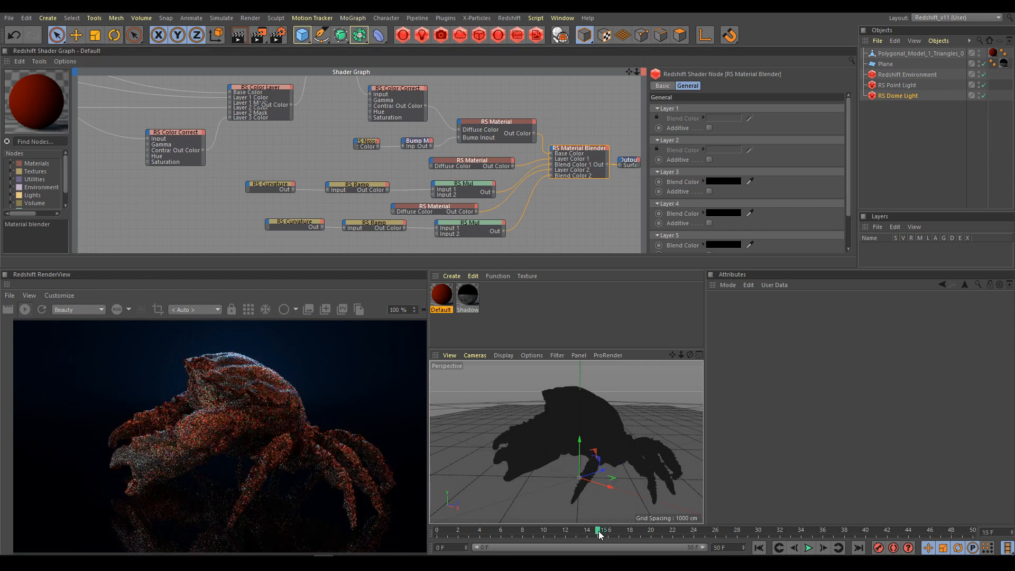
{"action": "left_click", "coordinate": [759, 547]}
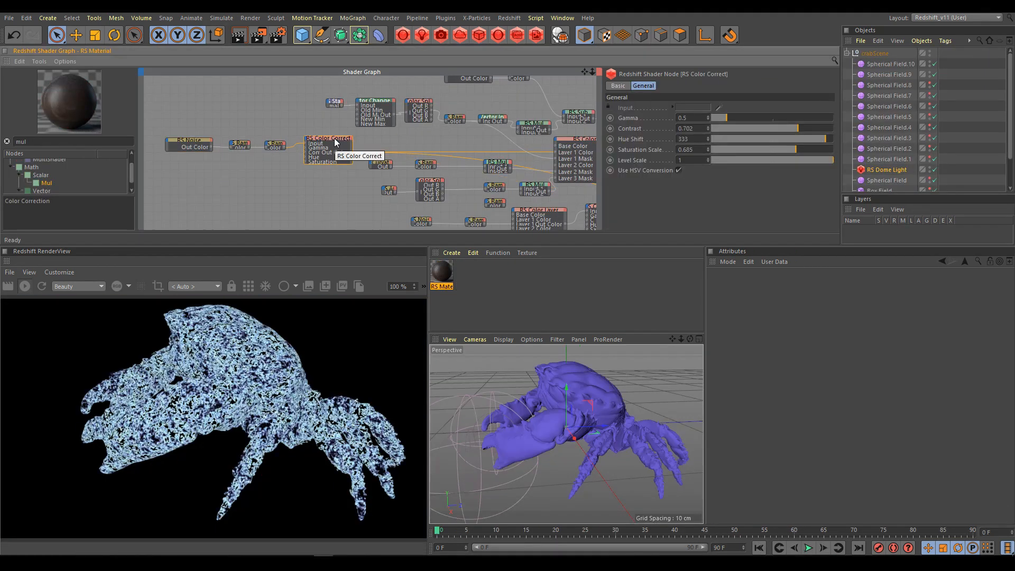
Examine the complete layered crab look from different angles by previewing the Material Blender node
{"action": "left_click", "coordinate": [509, 157]}
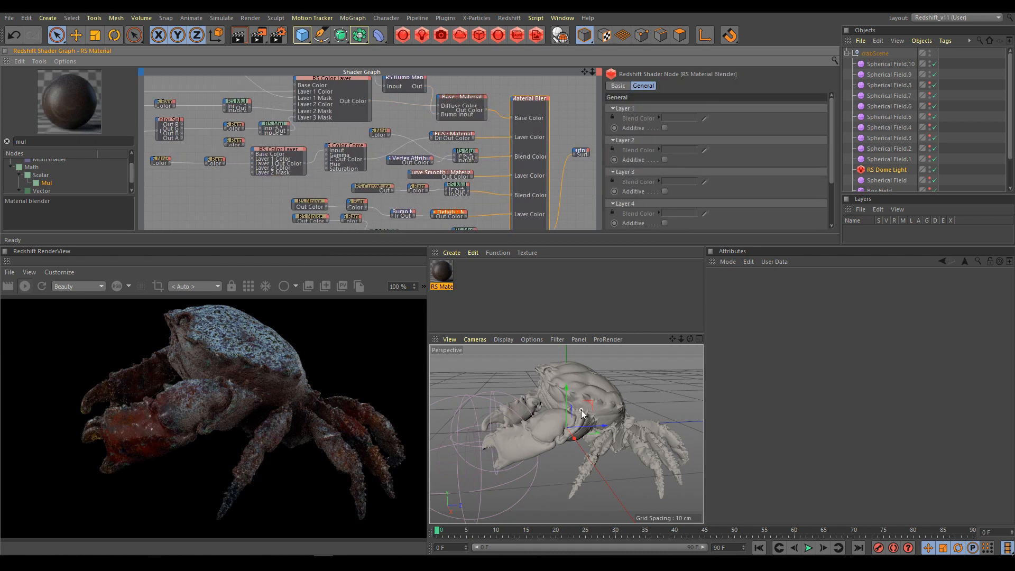
{"action": "left_click", "coordinate": [598, 409]}
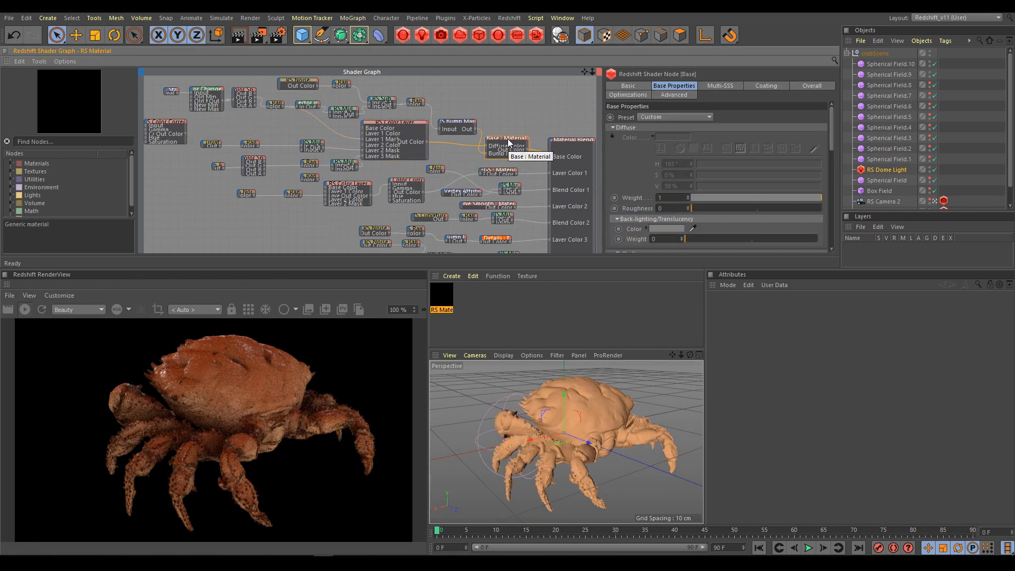
{"action": "left_click", "coordinate": [574, 139]}
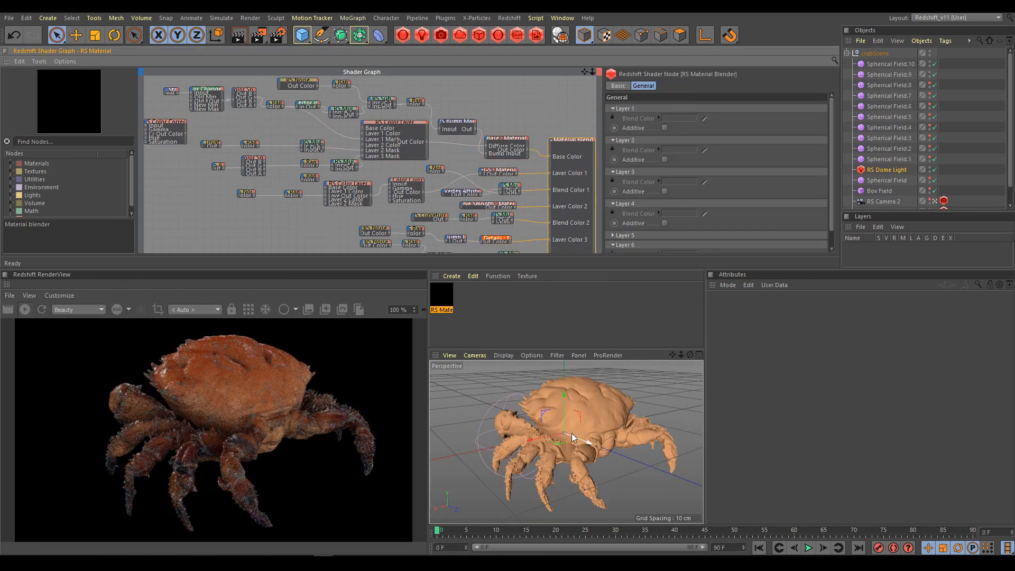